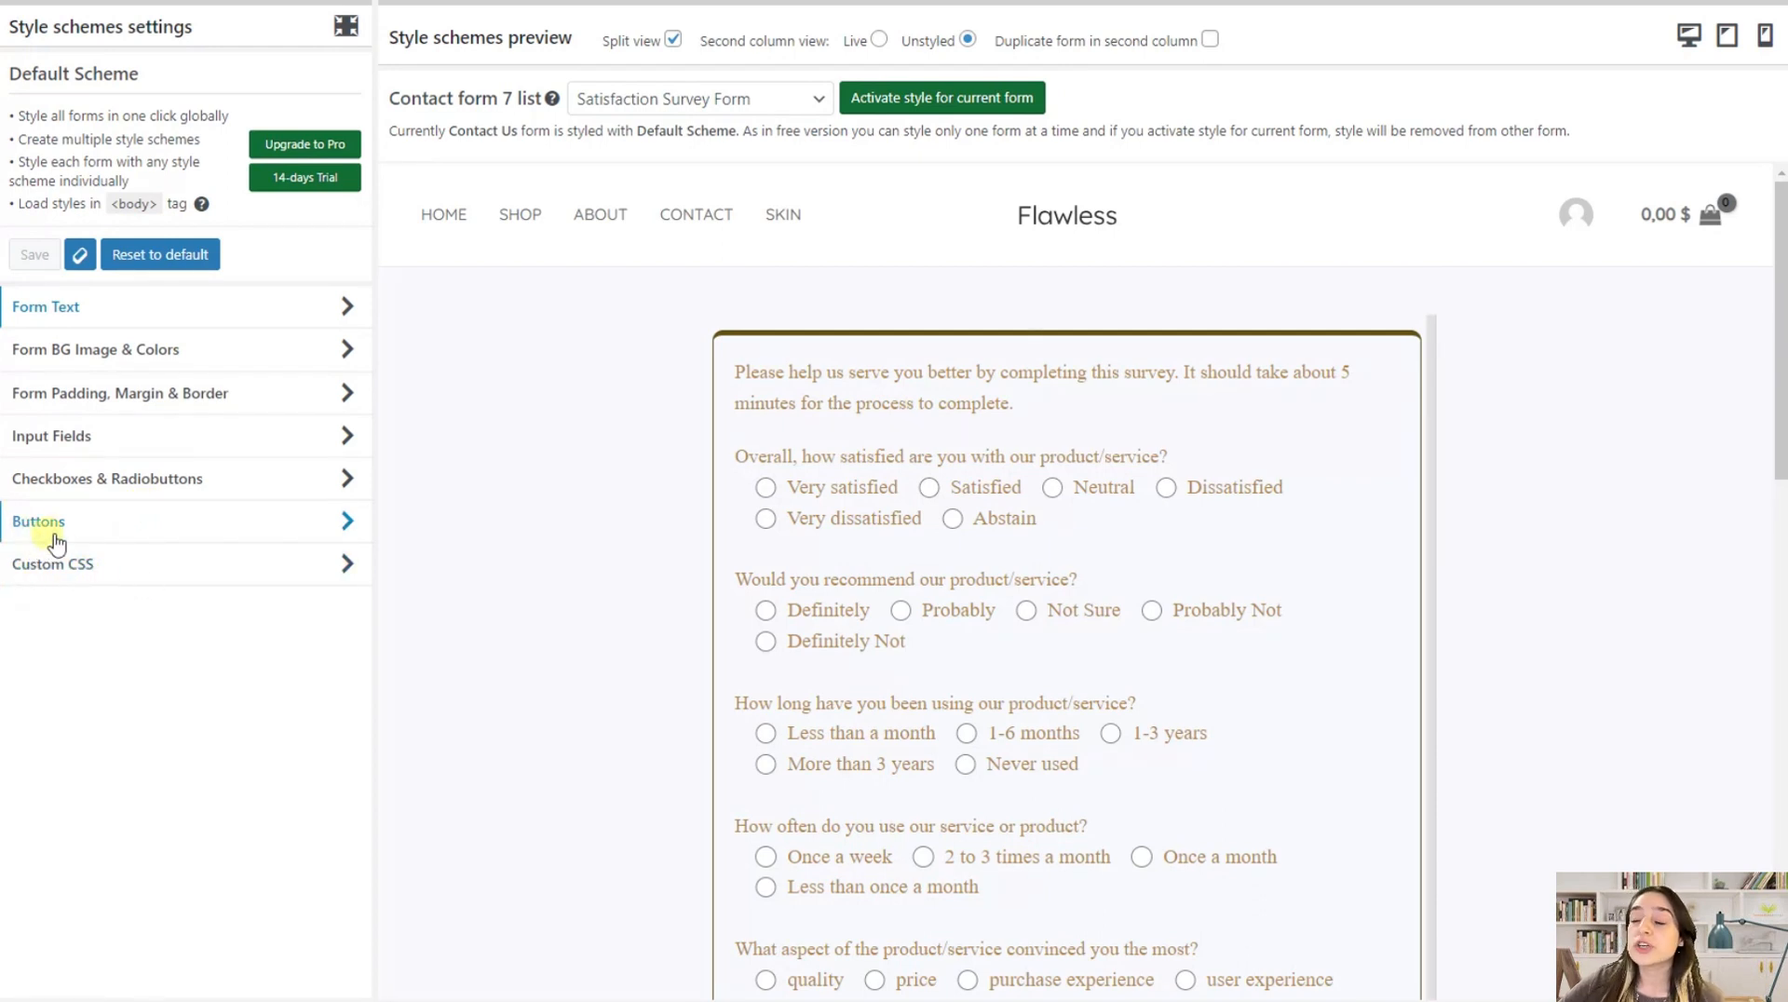
Review the form background settings and the checkbox and radio button settings of the Default Scheme
left_click(185, 358)
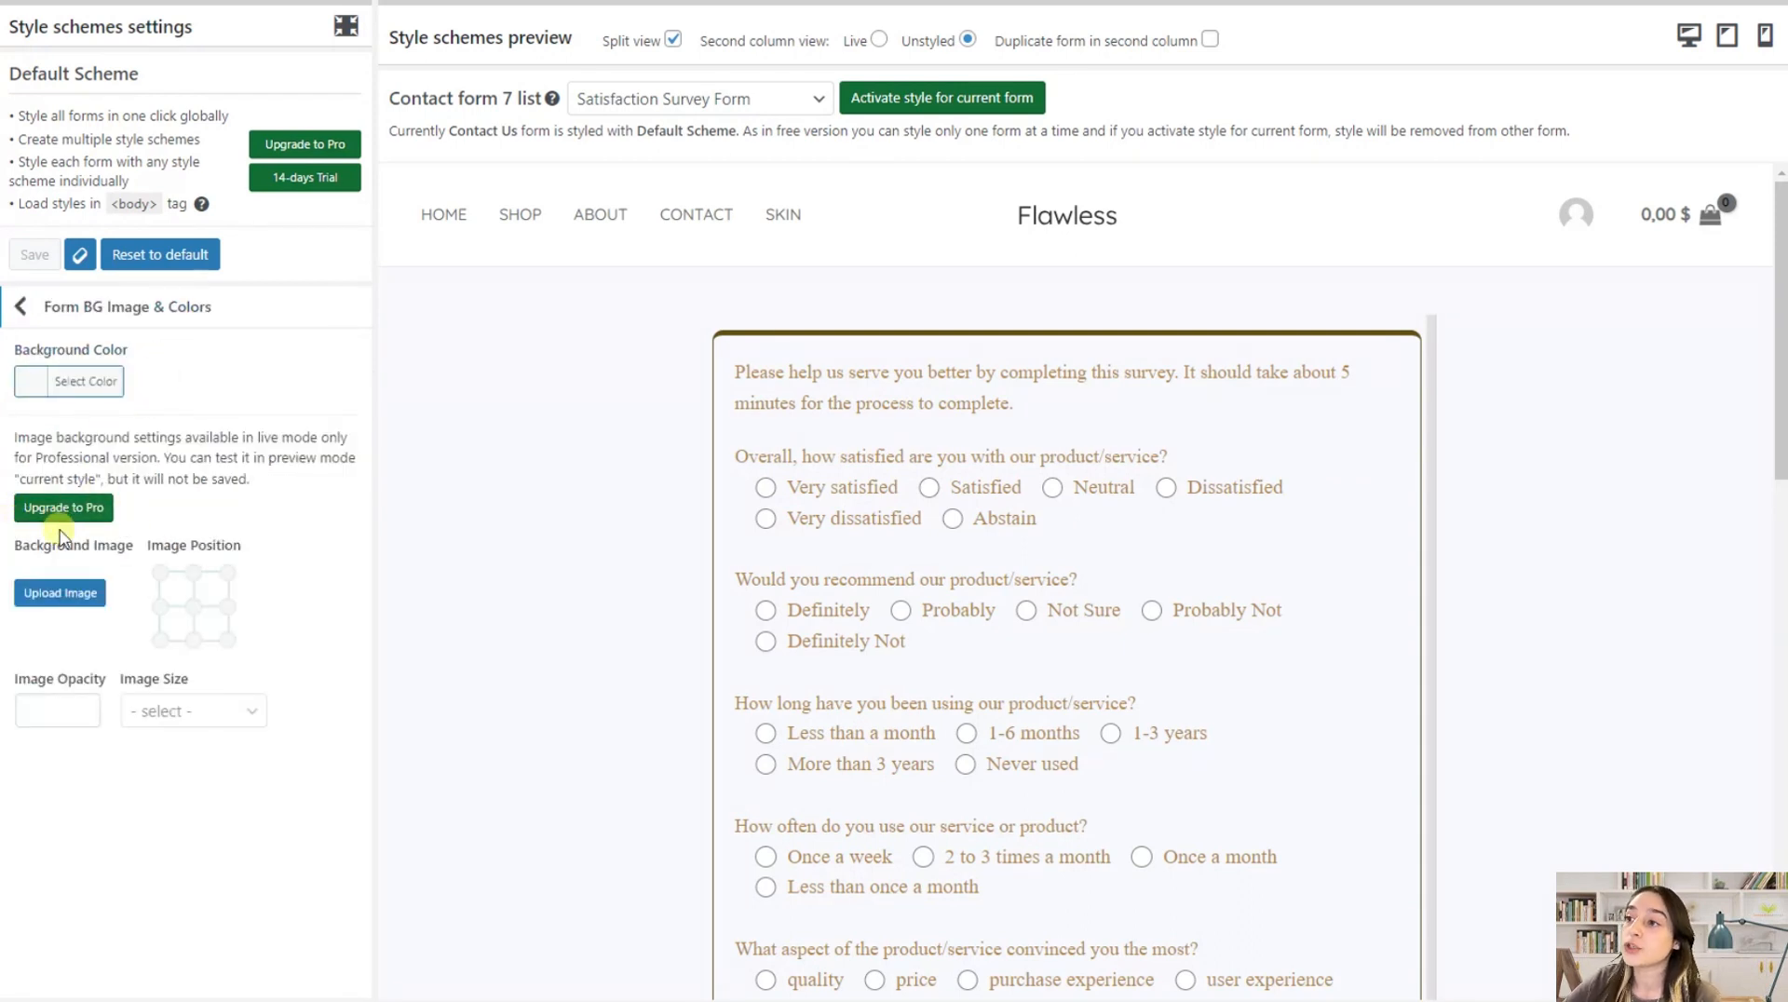
double_click(42, 309)
left_click(91, 478)
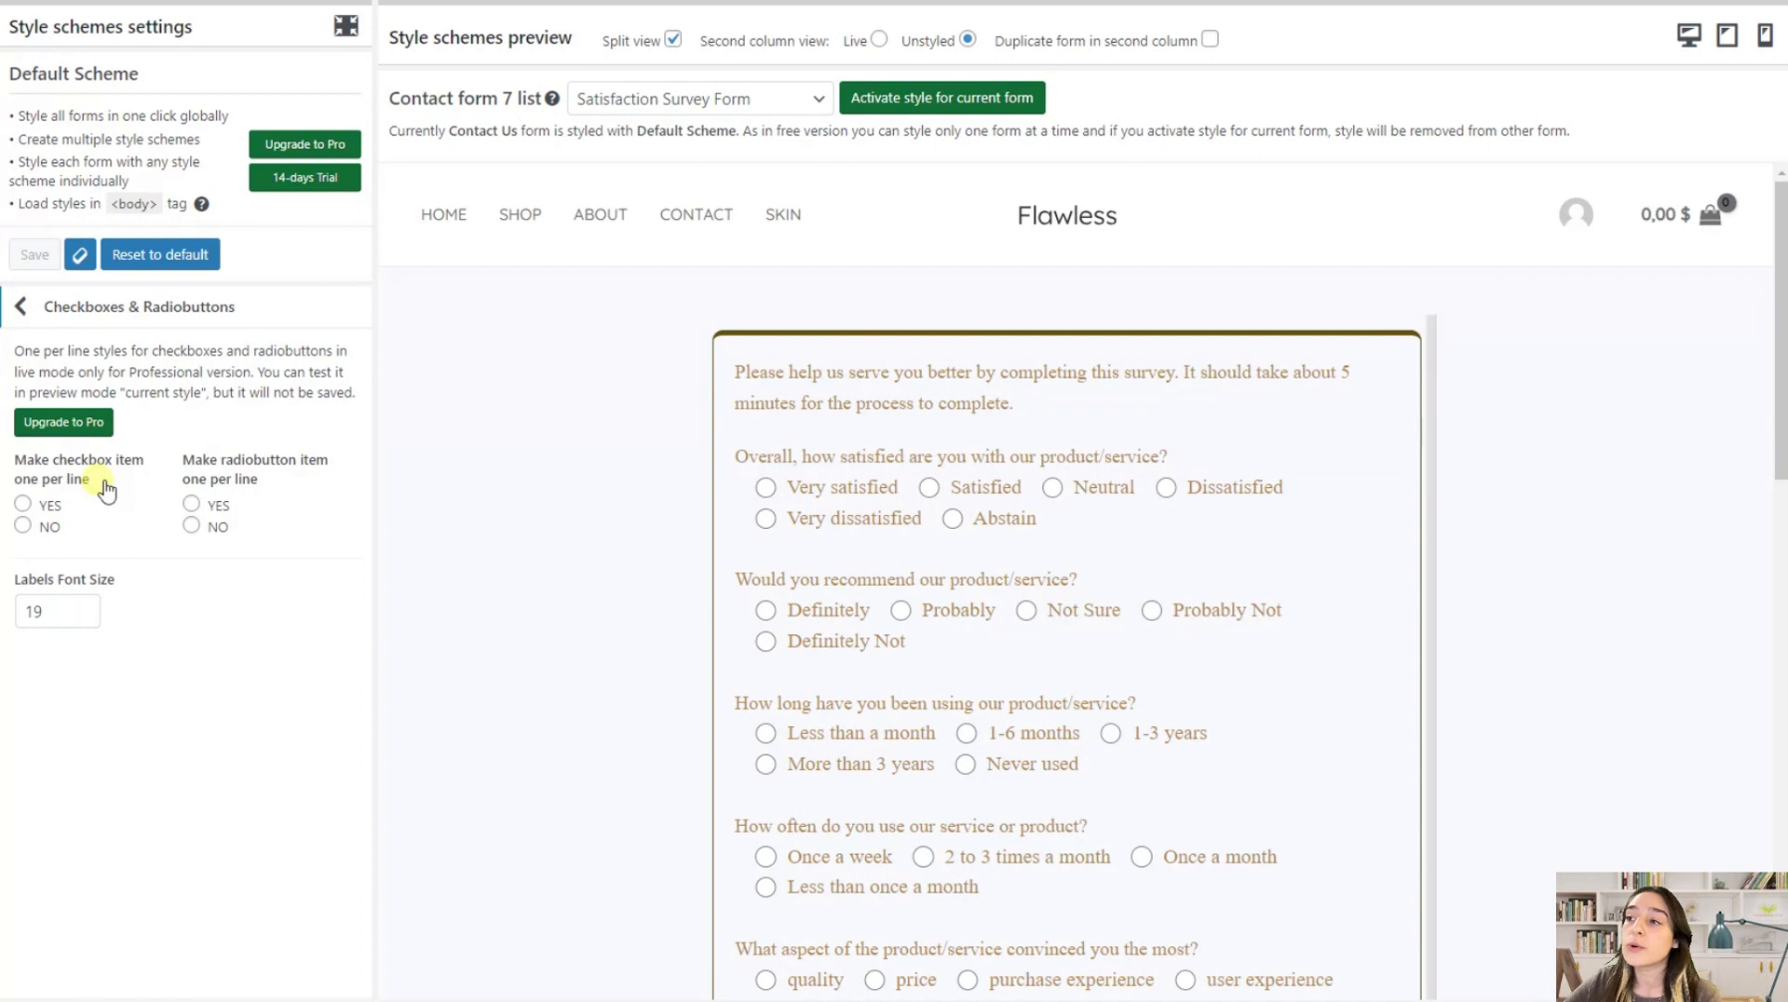
left_click(46, 329)
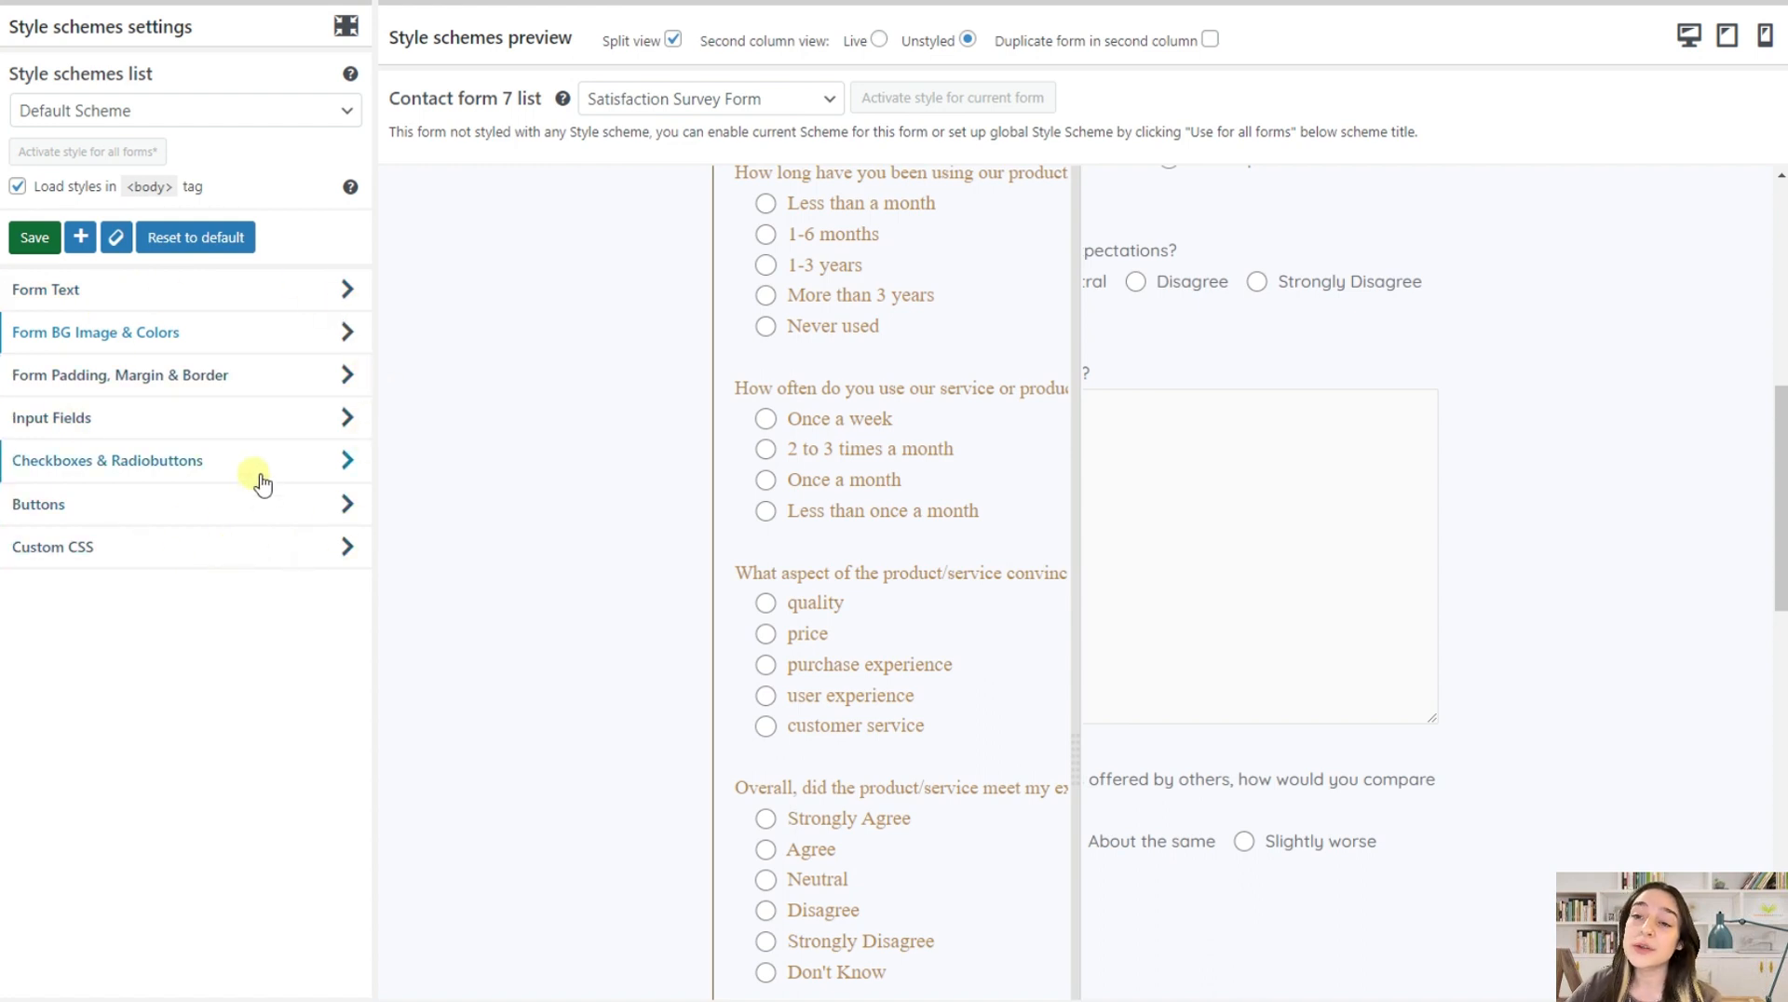
Insert the beige cloud picture download.jpg from the media library as the form's background image
left_click(167, 335)
left_click(66, 466)
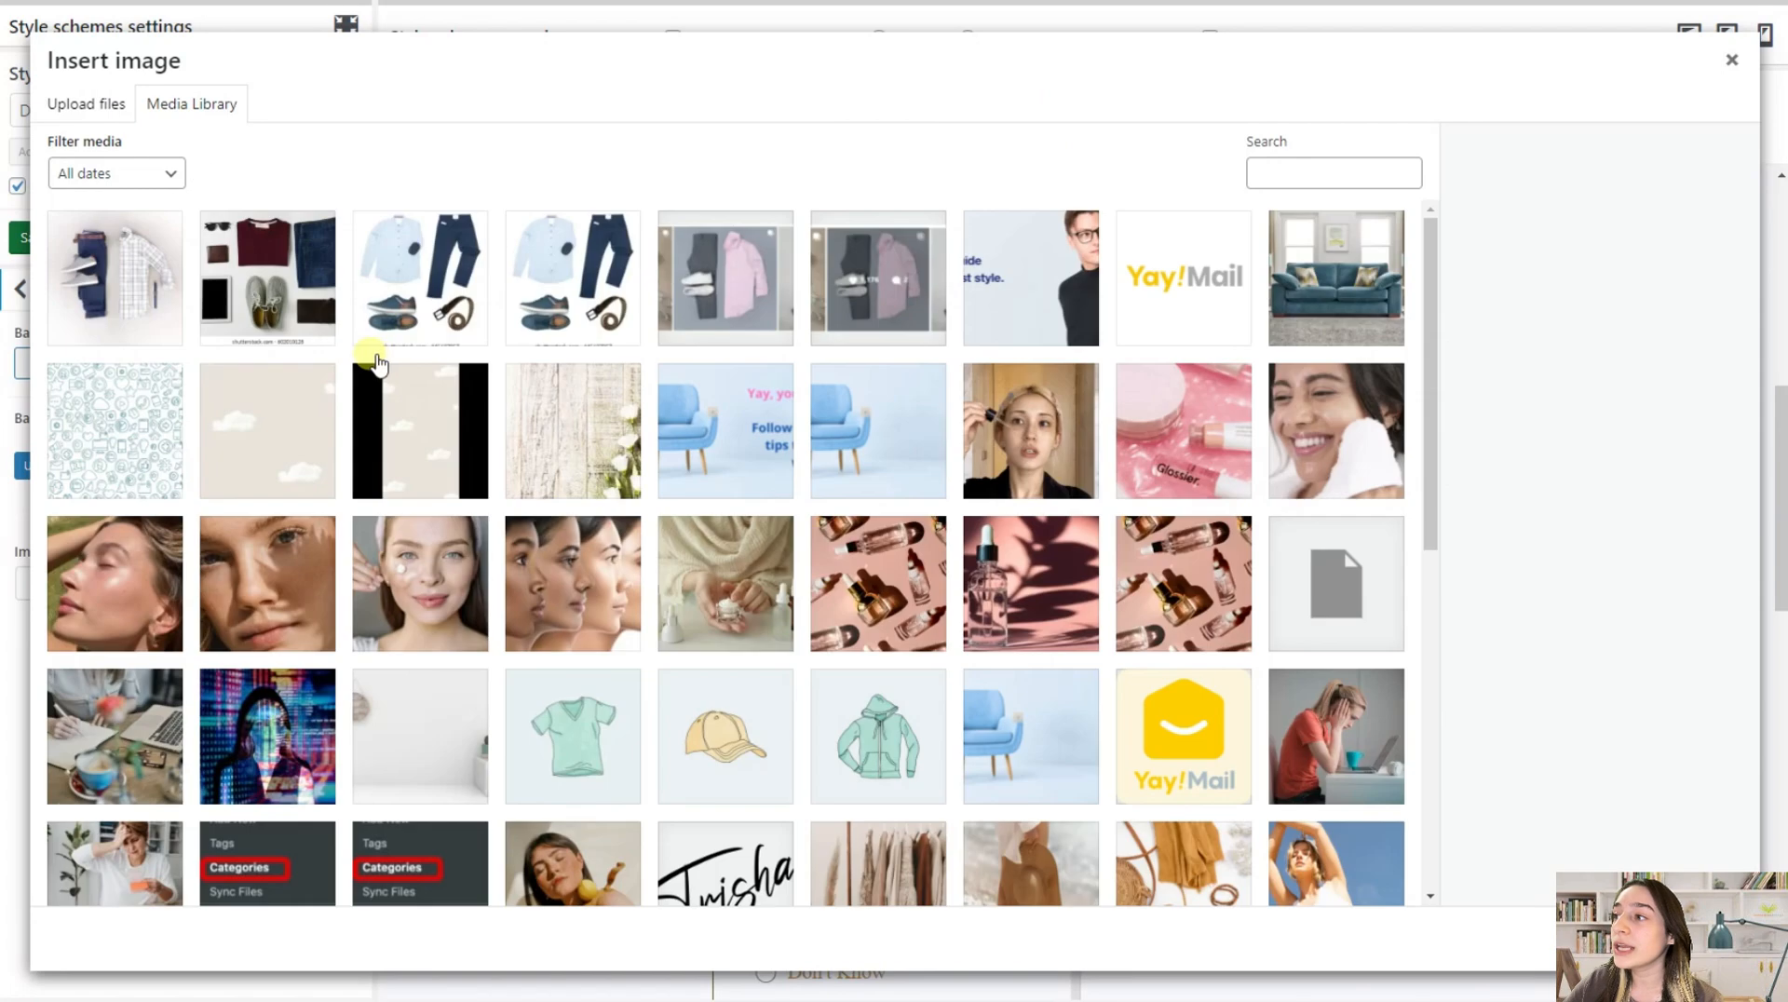
left_click(289, 416)
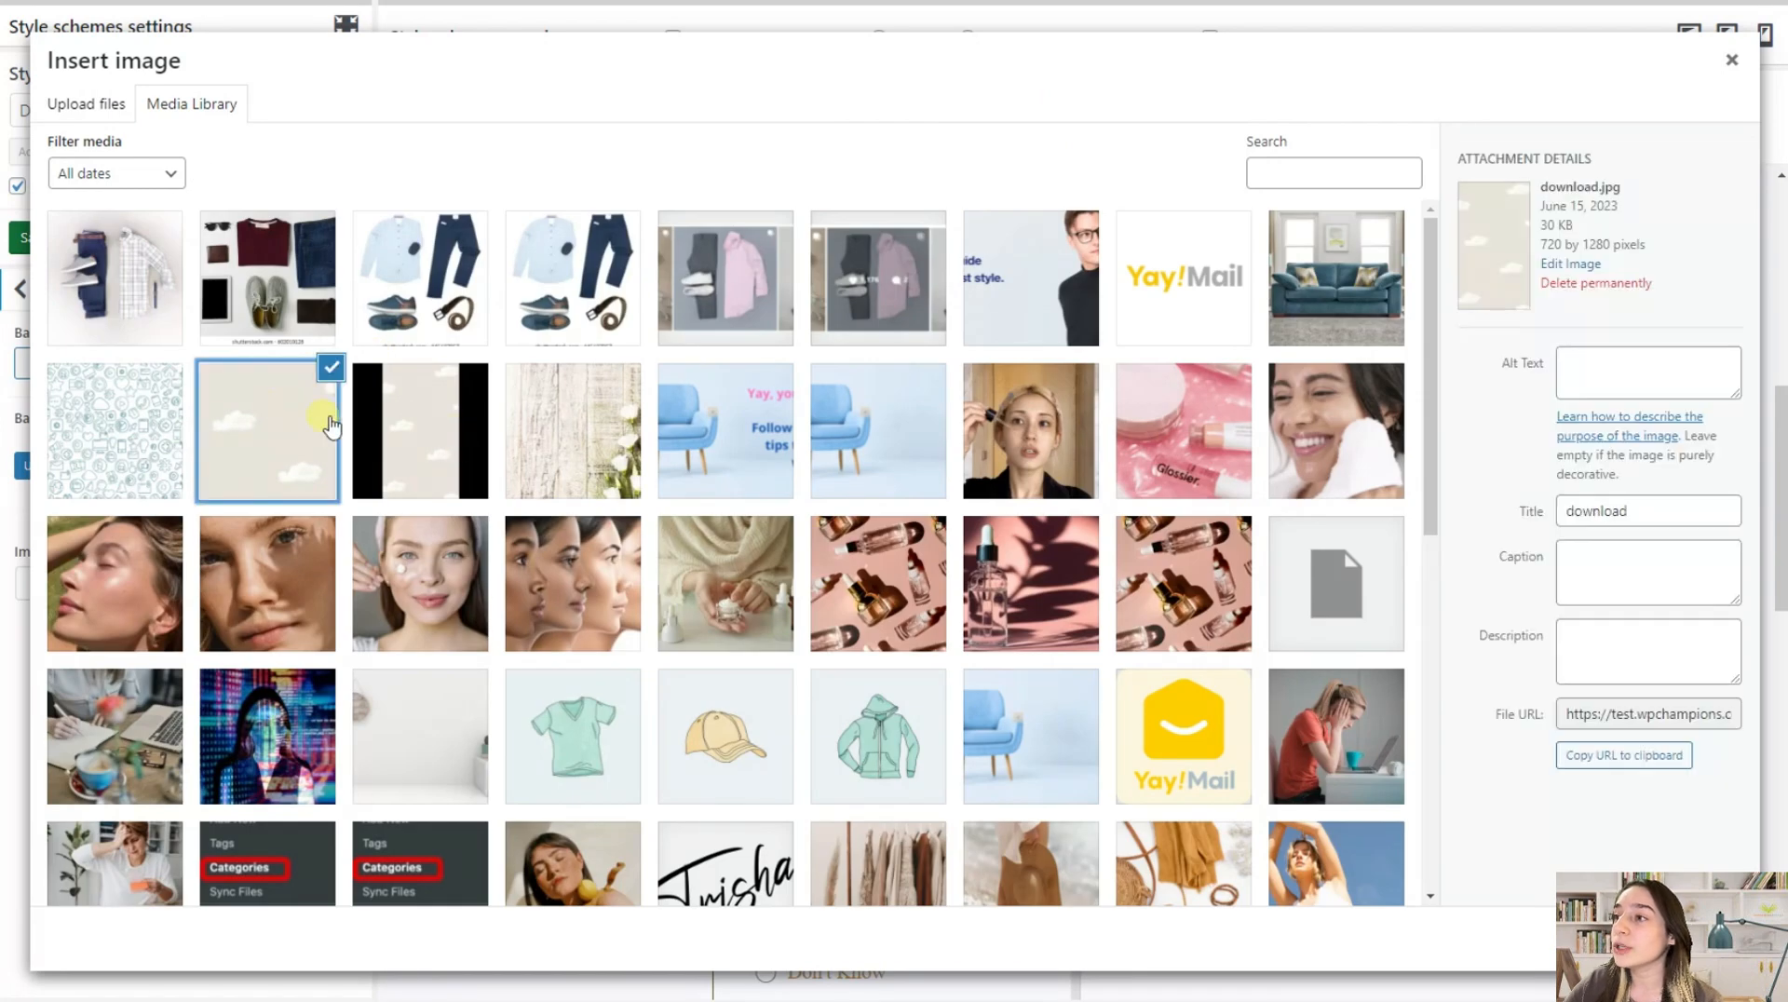
left_click(1697, 939)
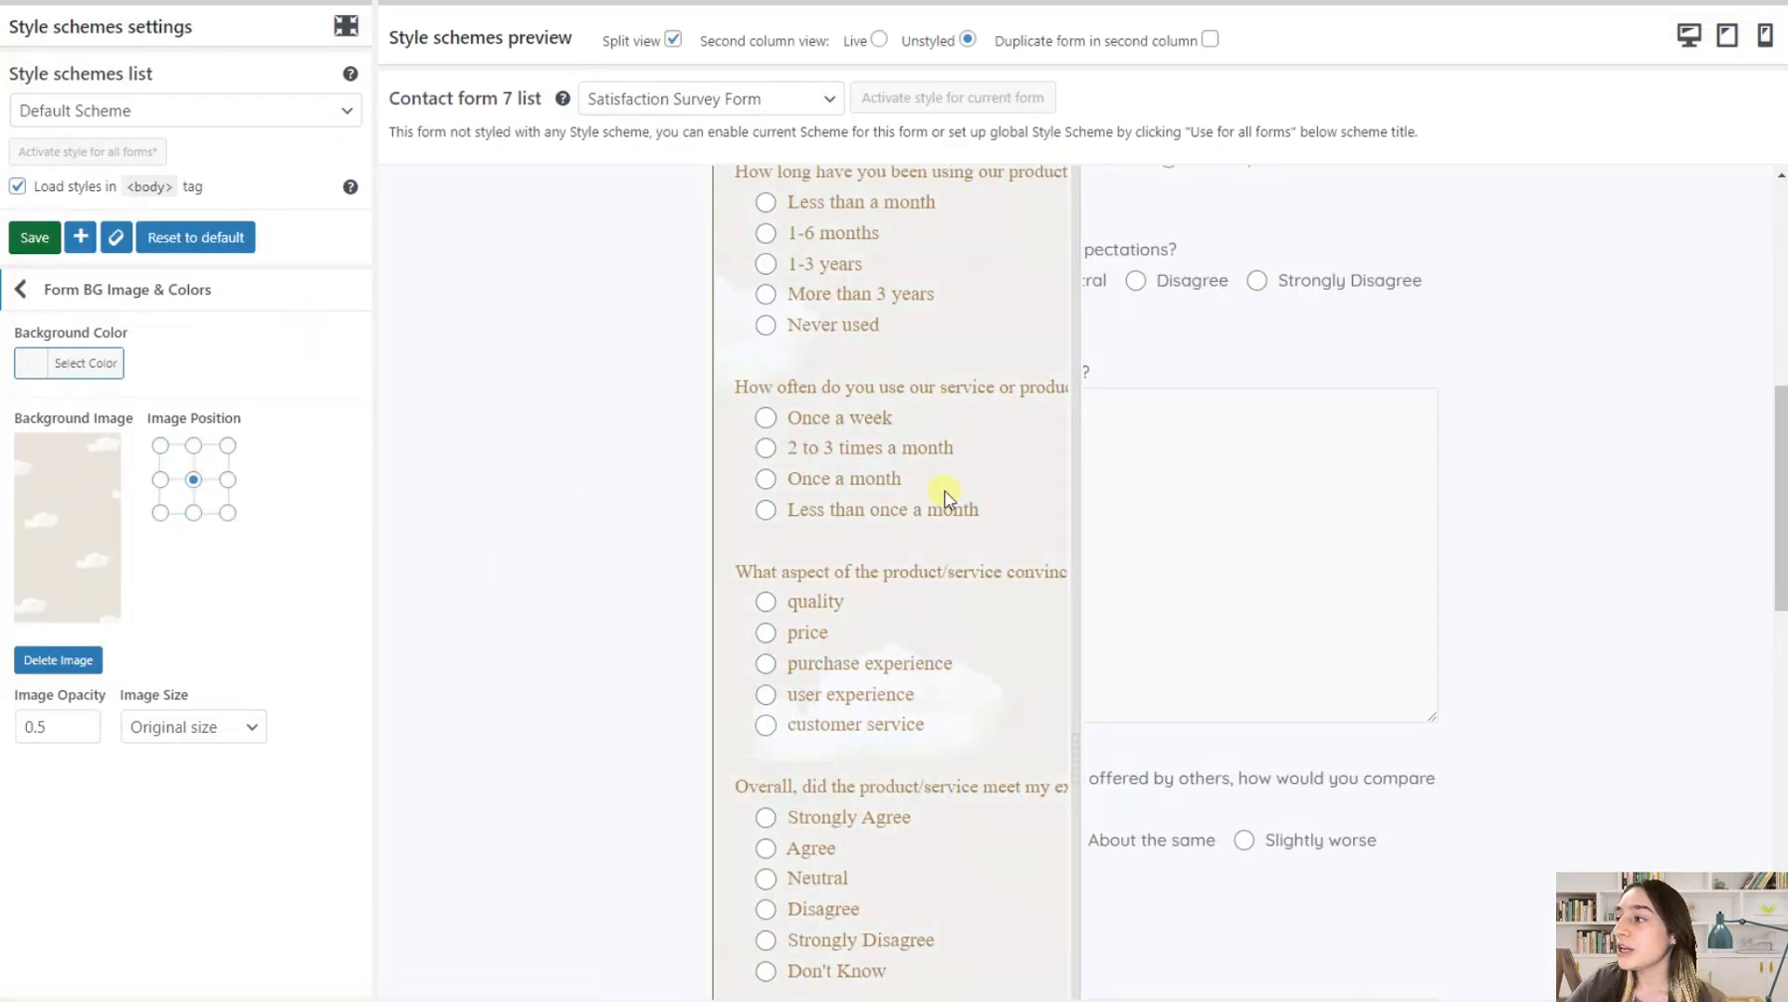
Widen the styled side of the split preview and check how the background image covers the survey form
scroll(946, 493, "down", 3)
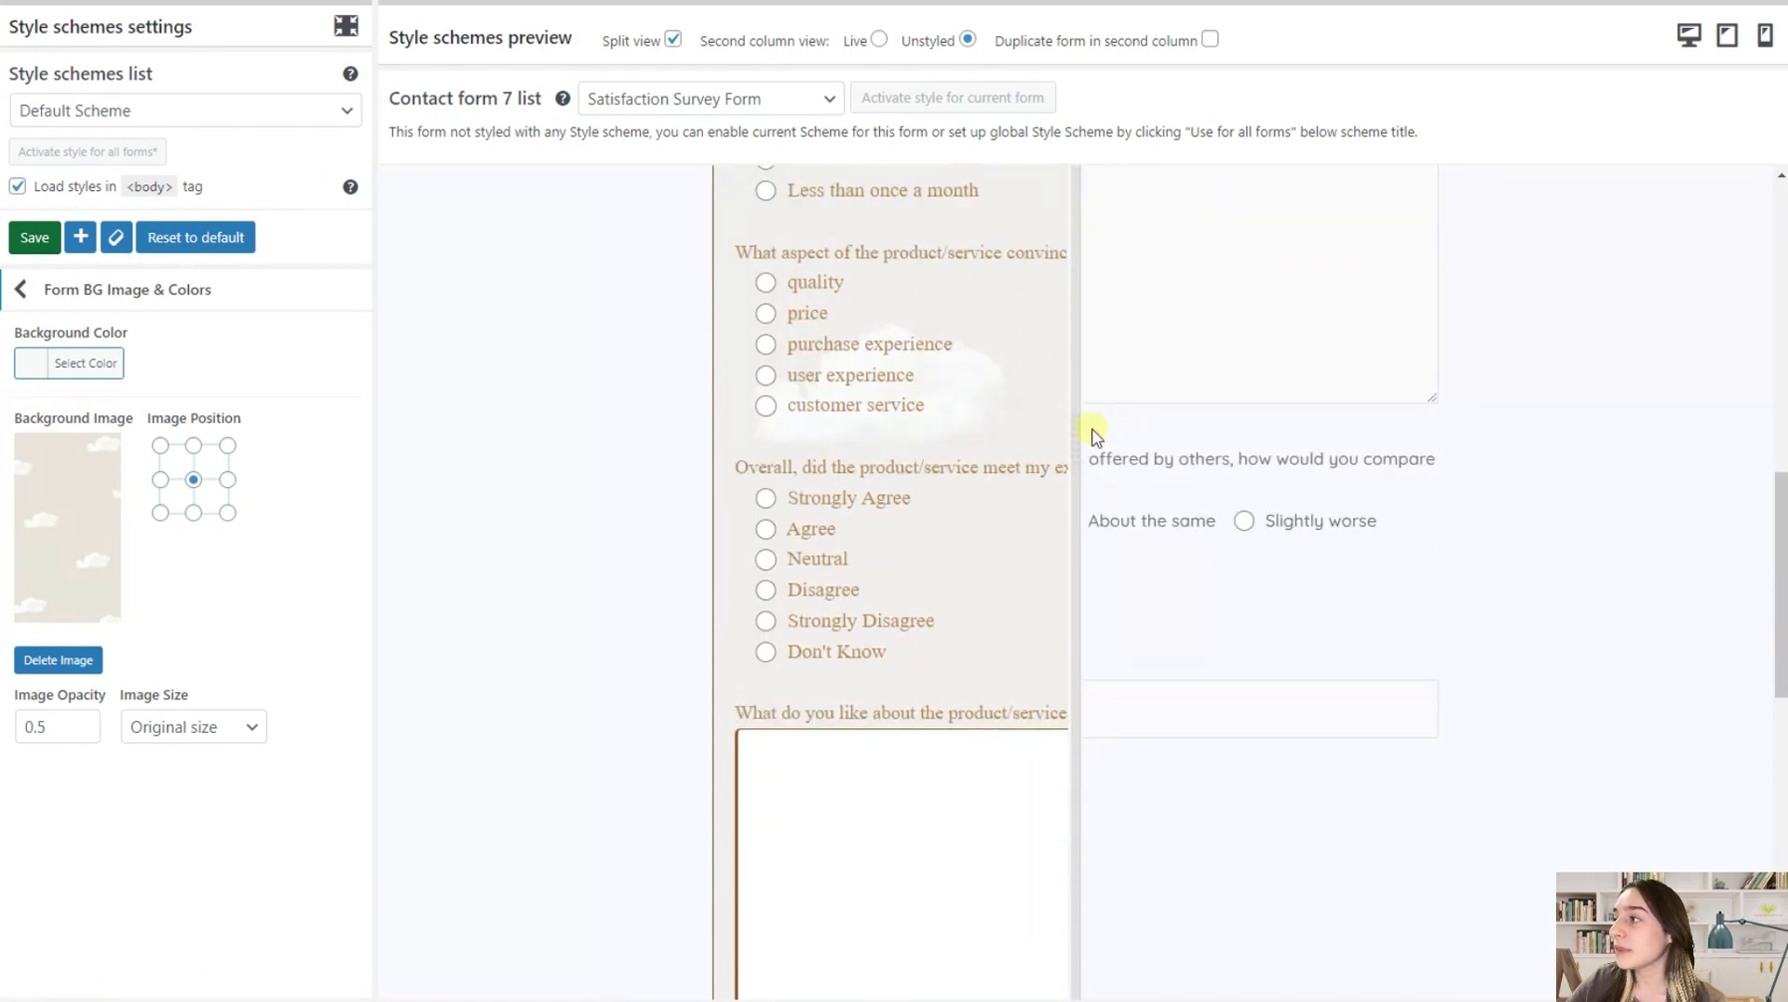
left_click_drag(1078, 432, 1357, 447)
scroll(1170, 411, "up", 8)
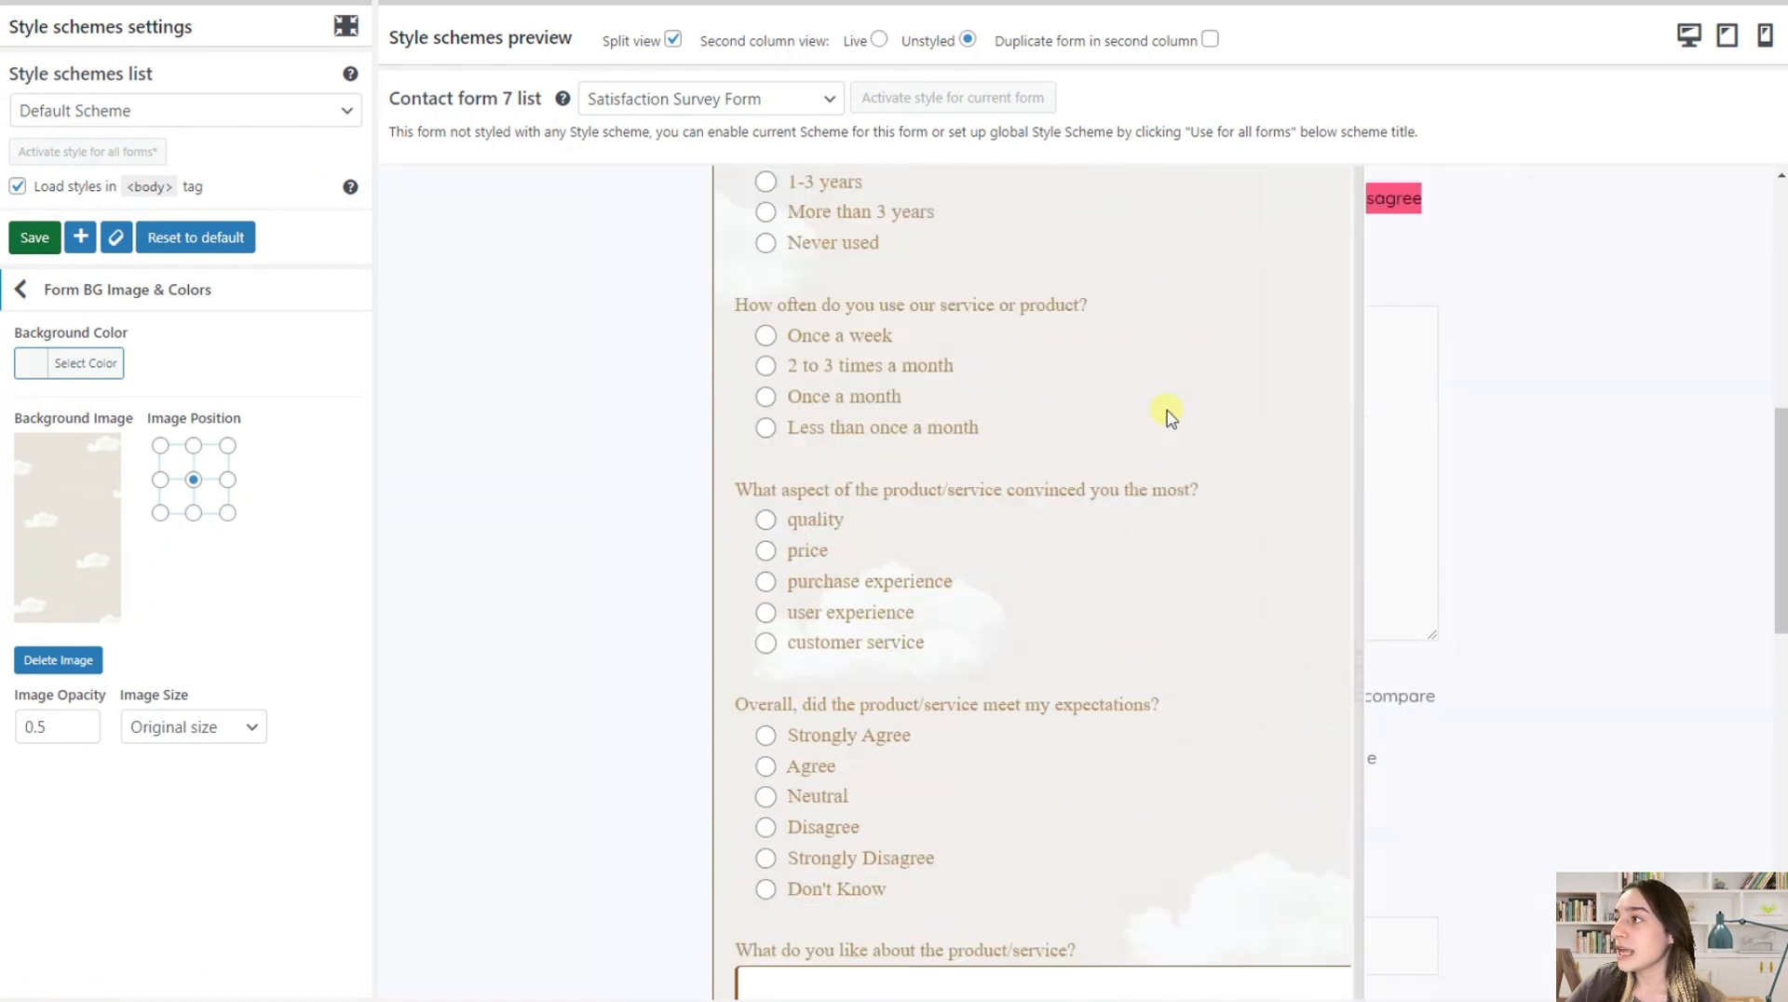
scroll(894, 604, "up", 4)
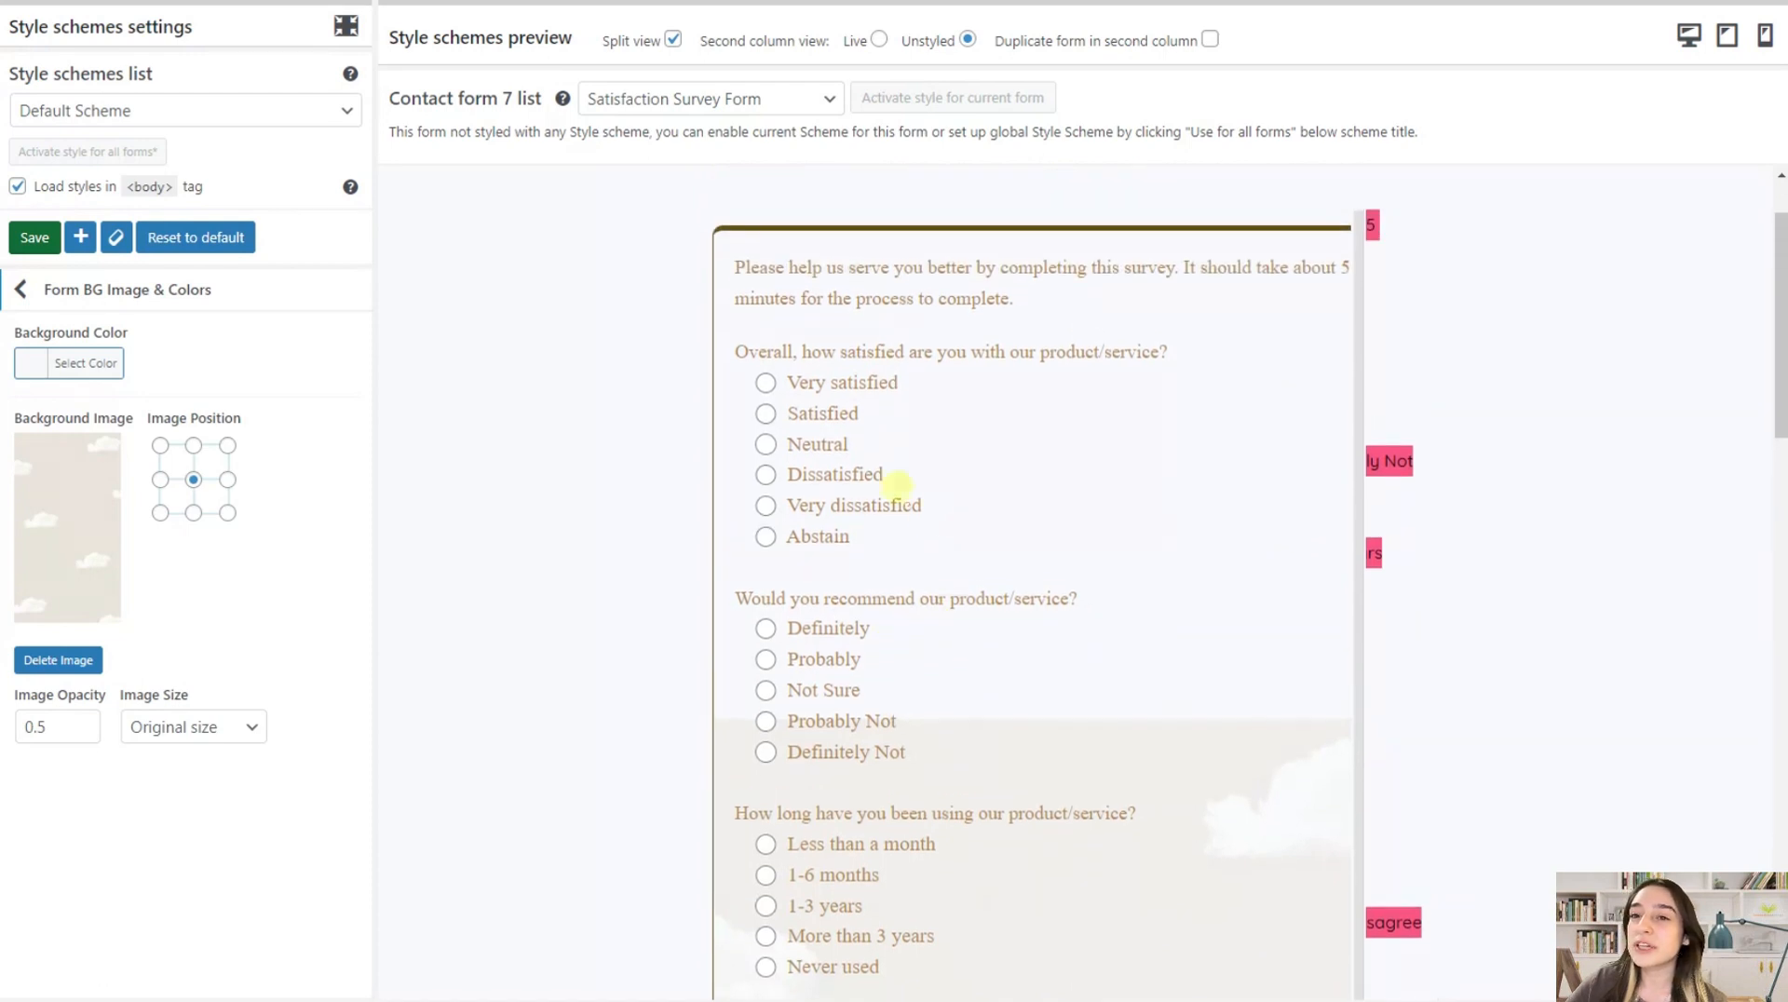
scroll(721, 372, "down", 1)
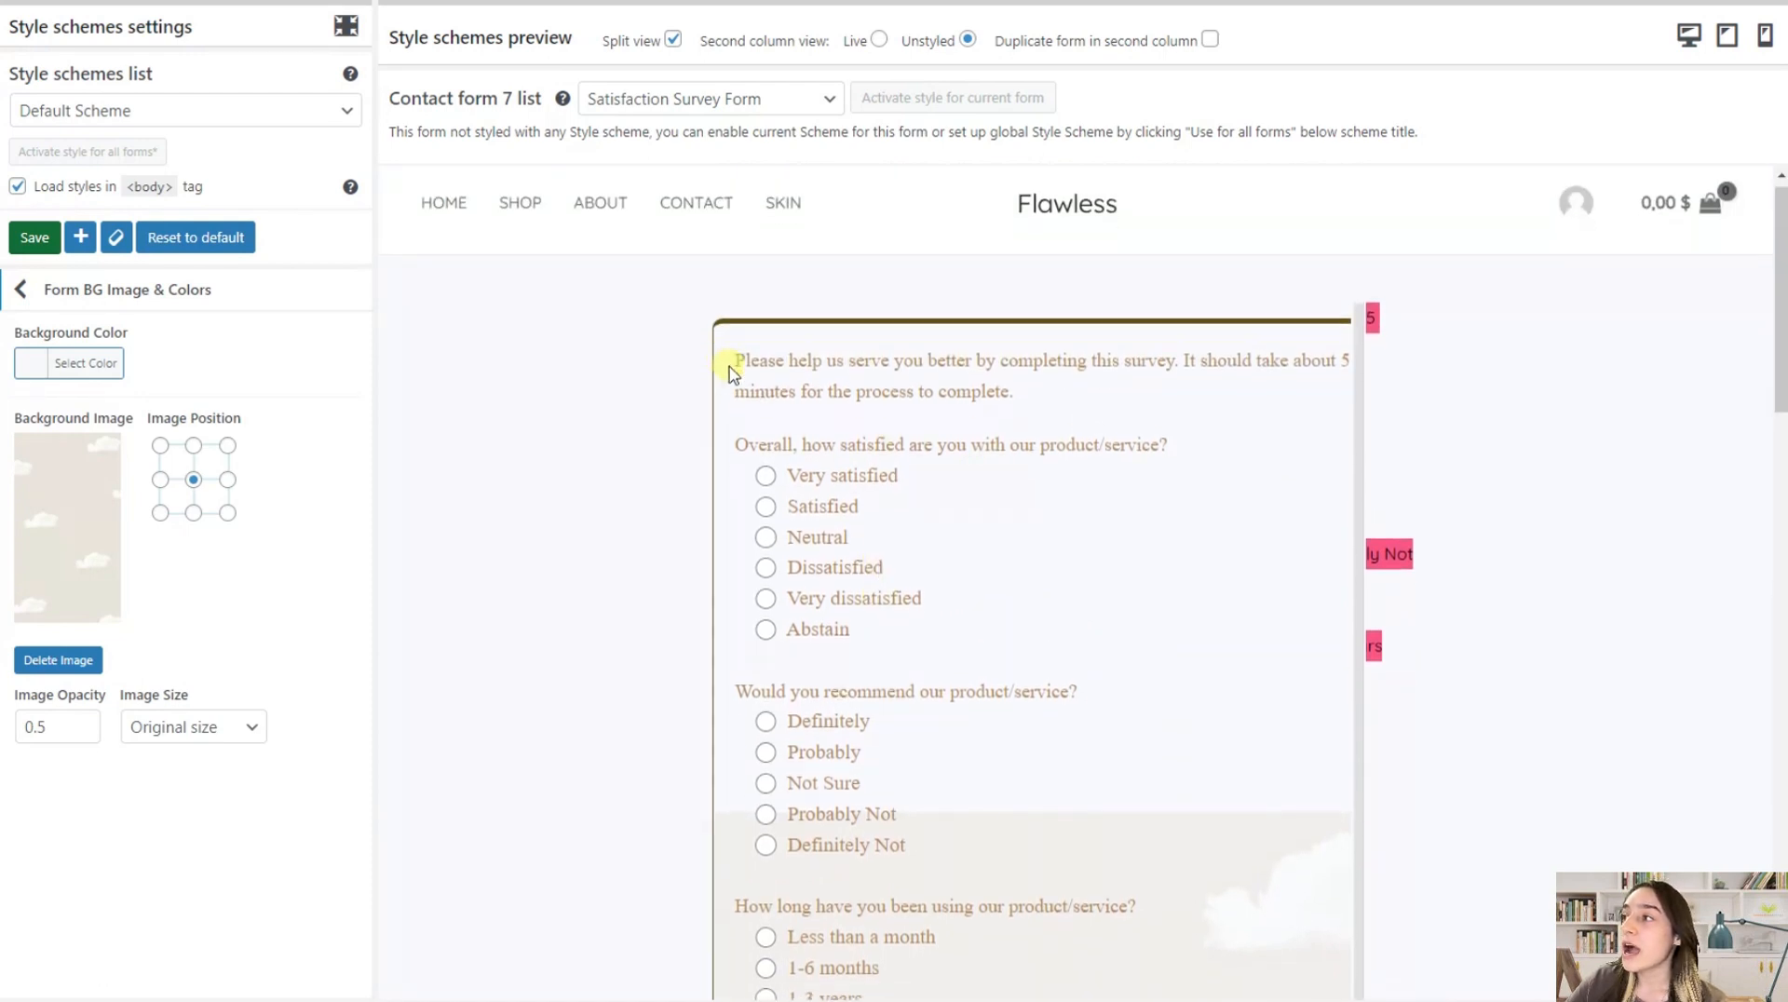
Set the background image size to Repeat vertical and extend the styled side of the split preview across the whole form
left_click(197, 724)
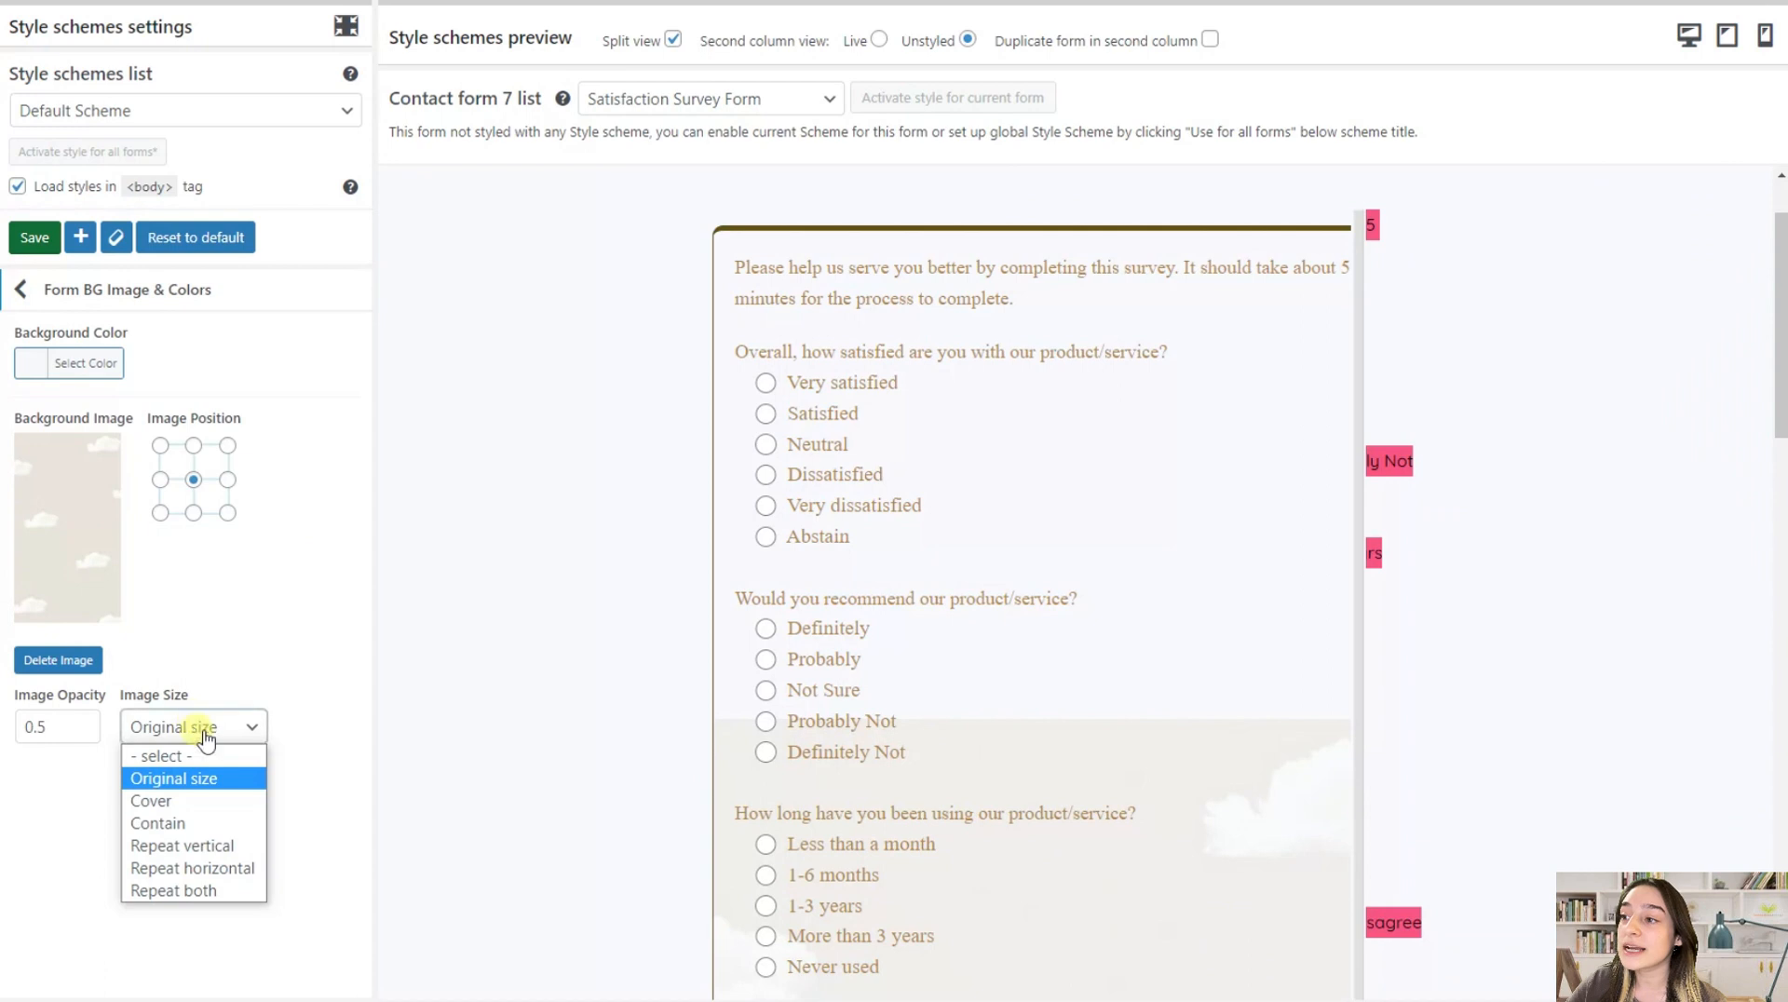
left_click(186, 847)
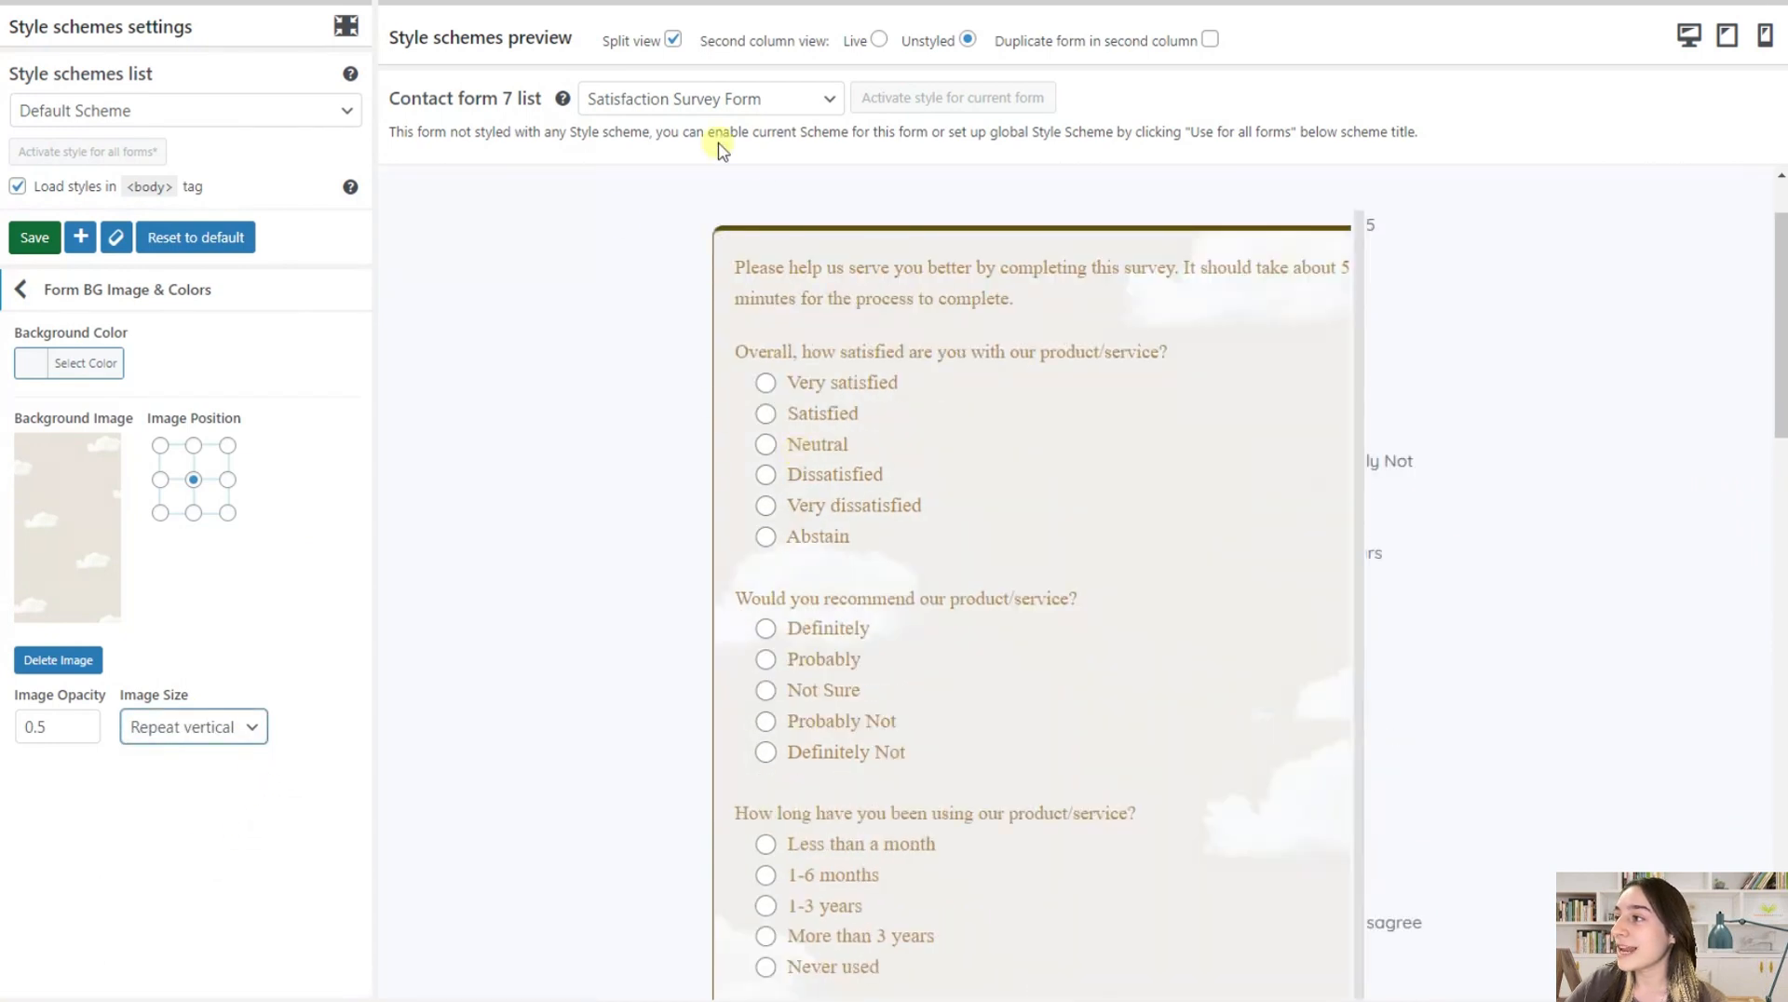
scroll(1006, 316, "up", 1)
scroll(931, 279, "down", 2)
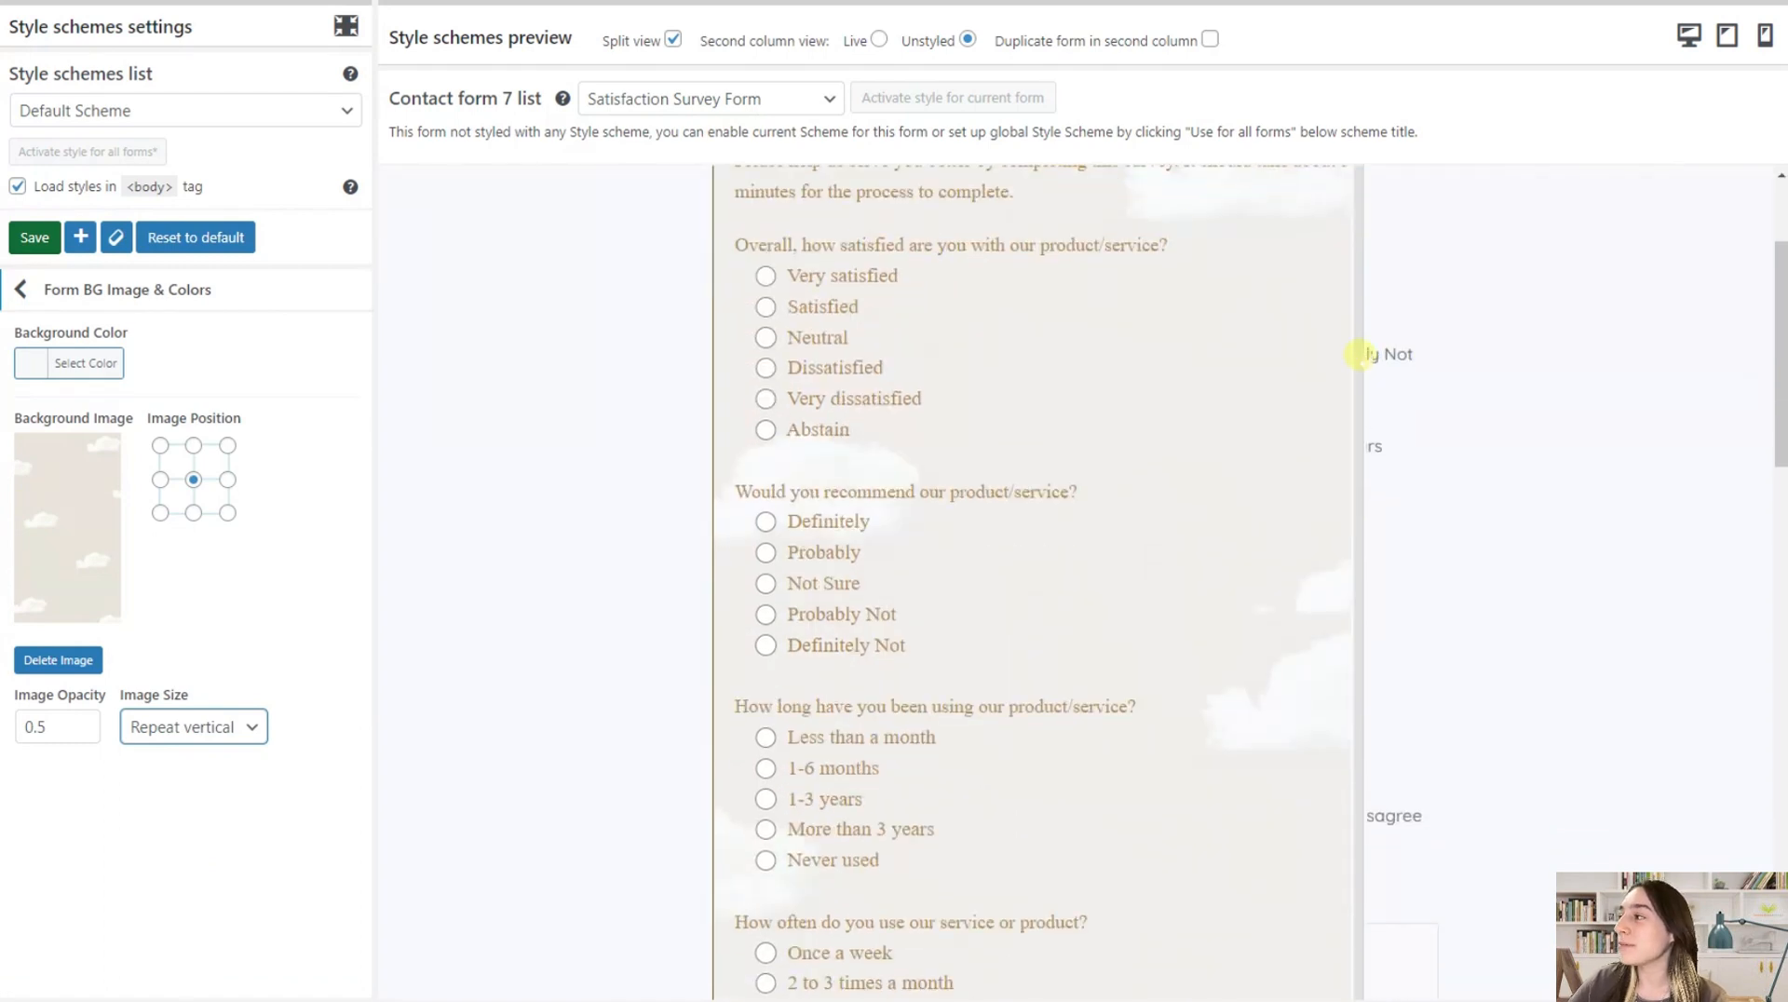
left_click_drag(1360, 355, 1453, 364)
scroll(1146, 372, "up", 2)
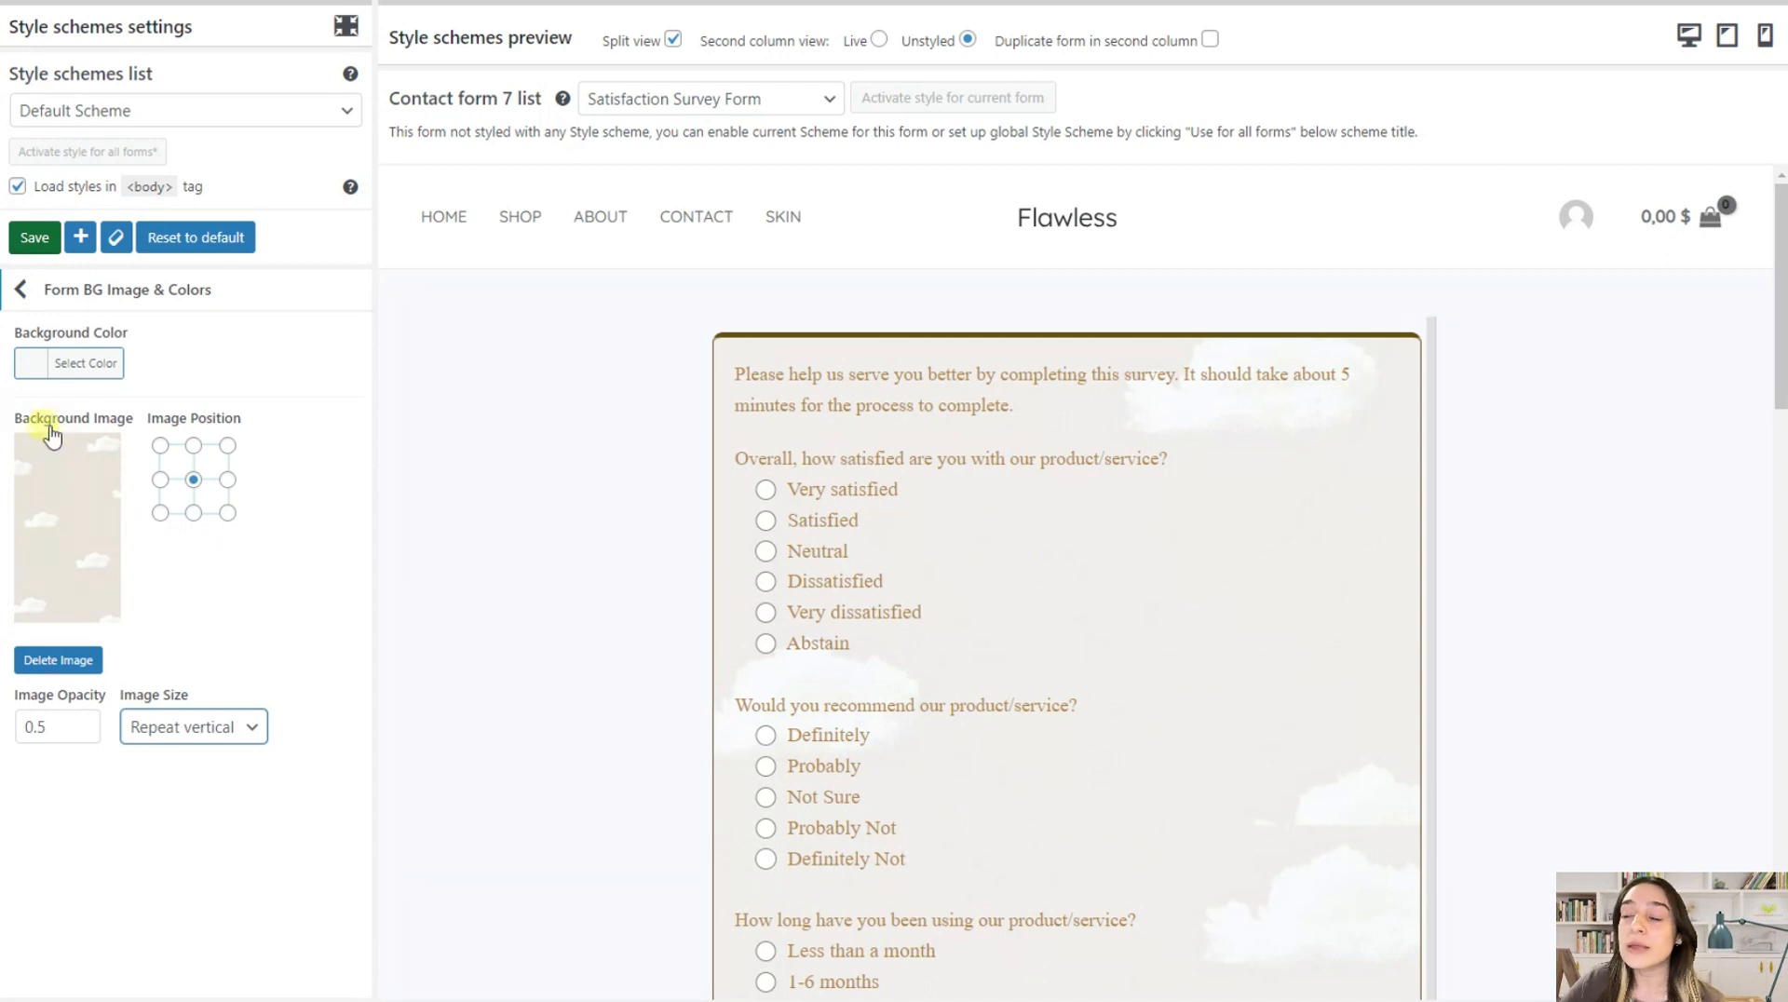
Set the form's background color to the pale olive shade #ddddc1
left_click(42, 365)
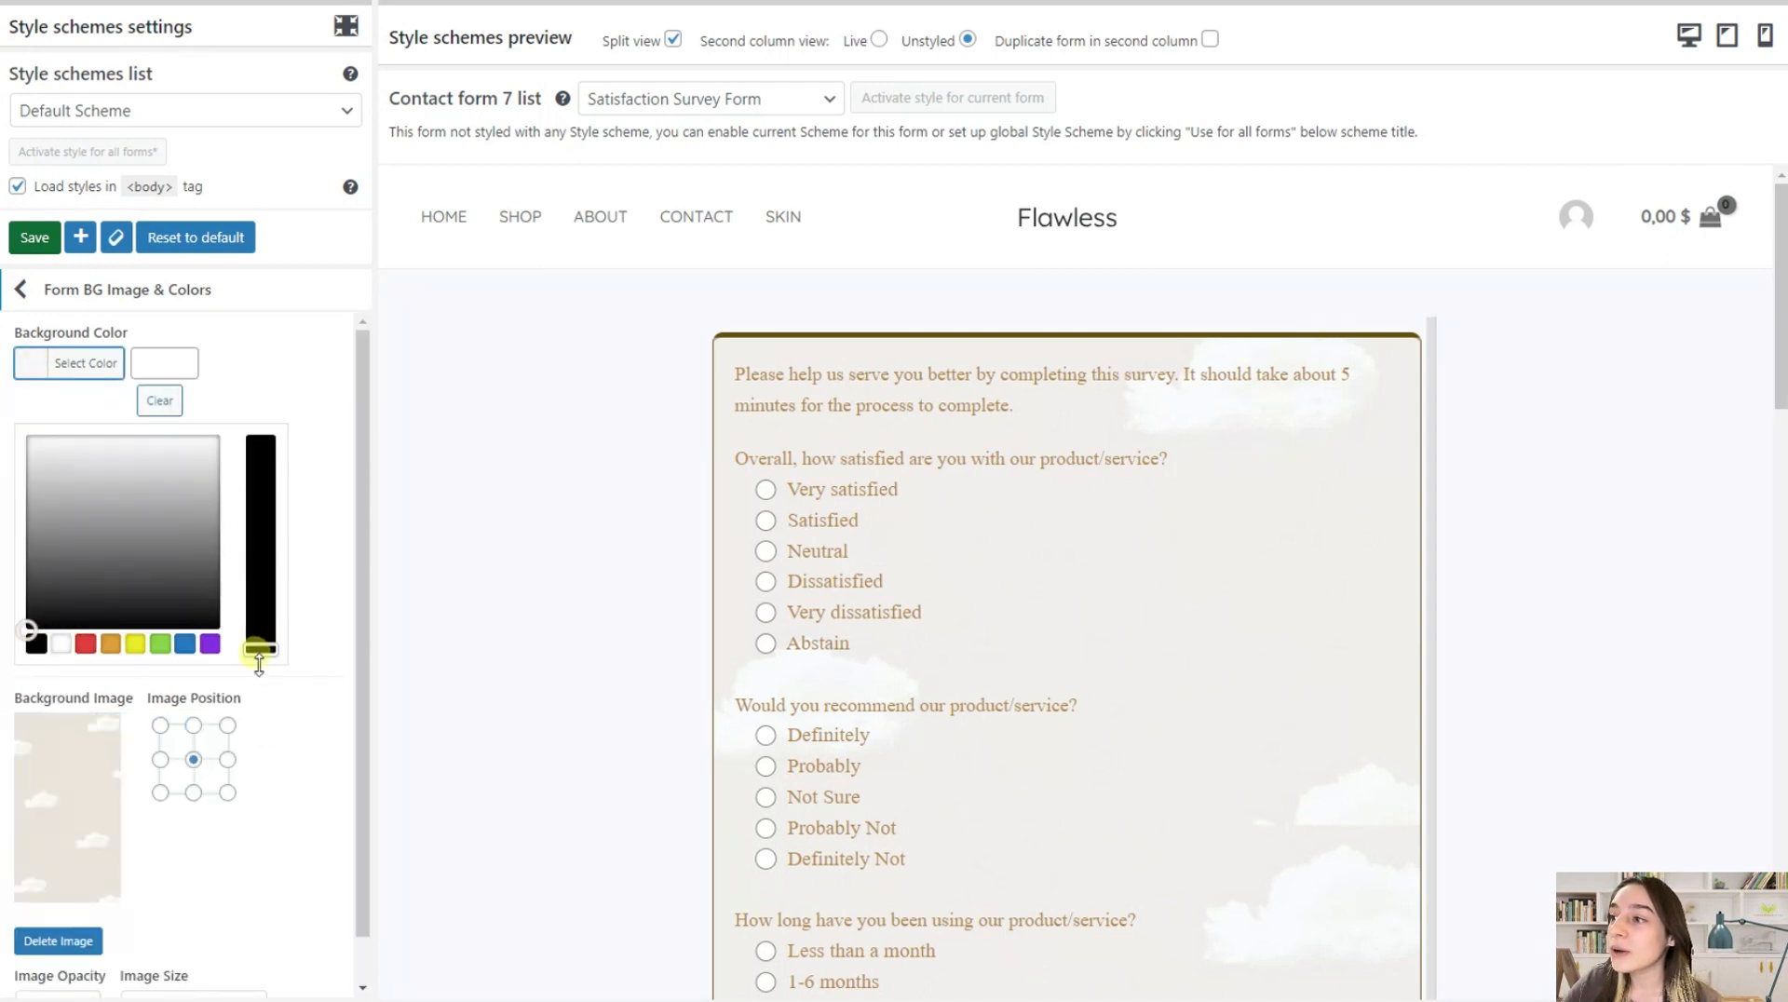
left_click_drag(30, 626, 52, 453)
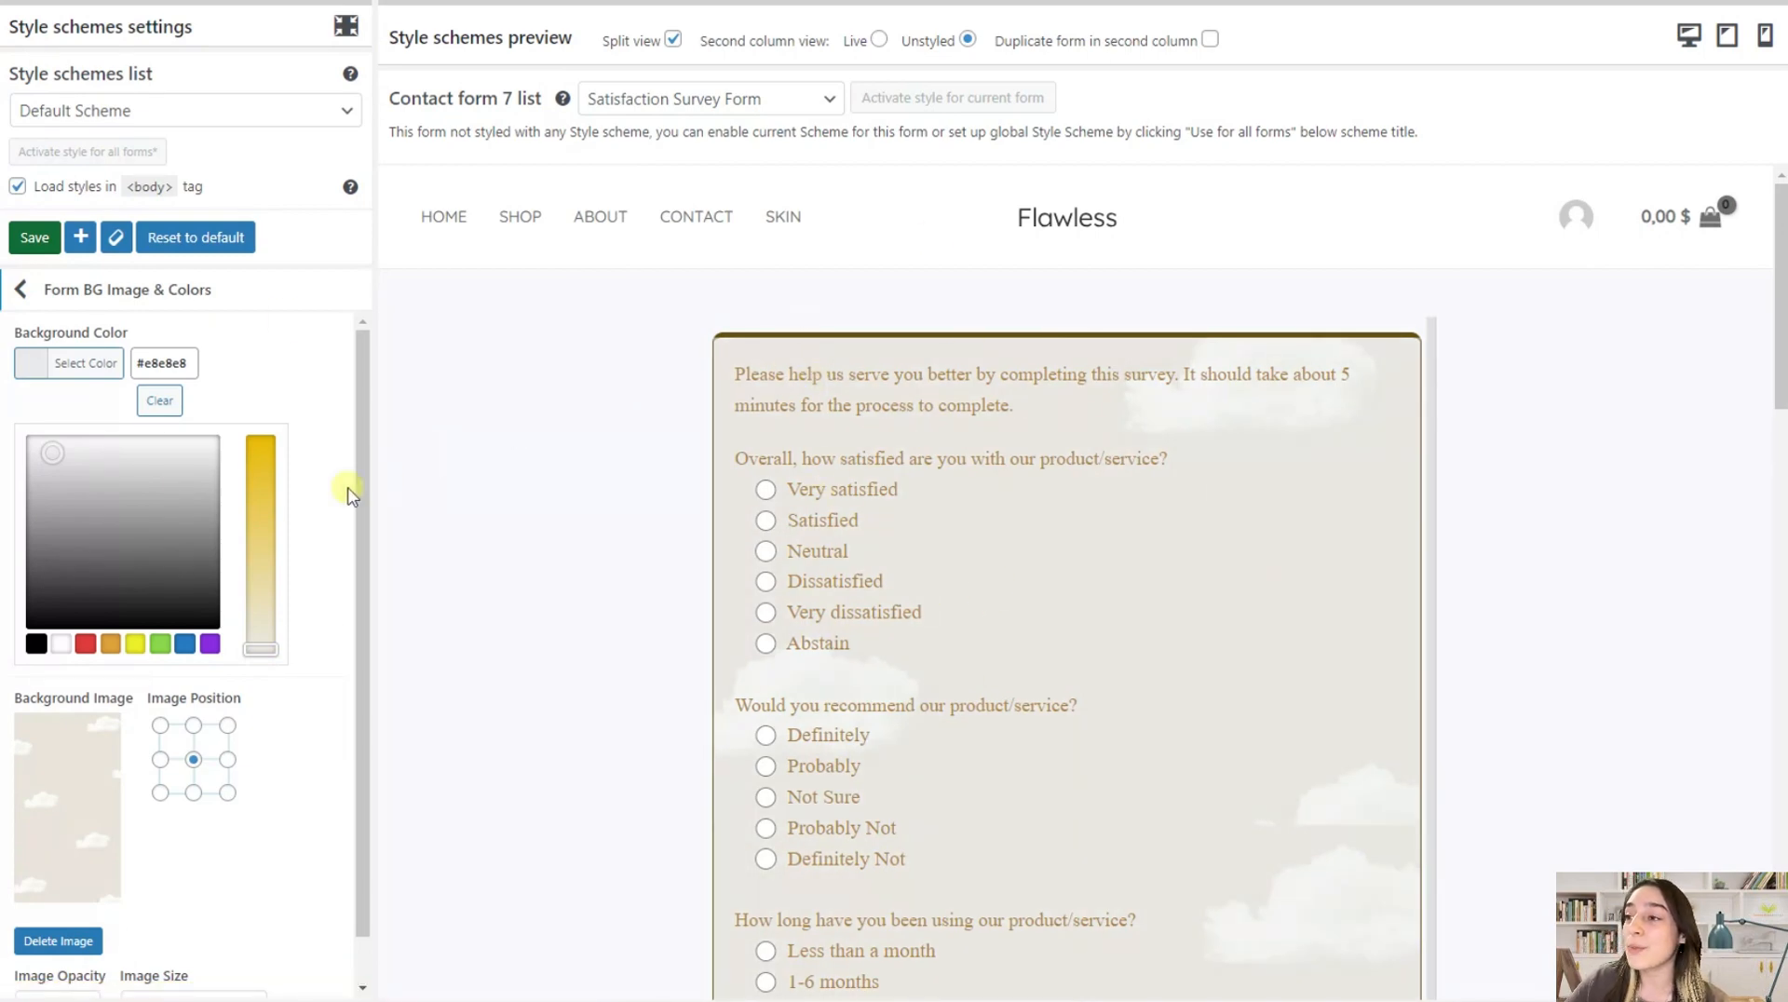
left_click(110, 644)
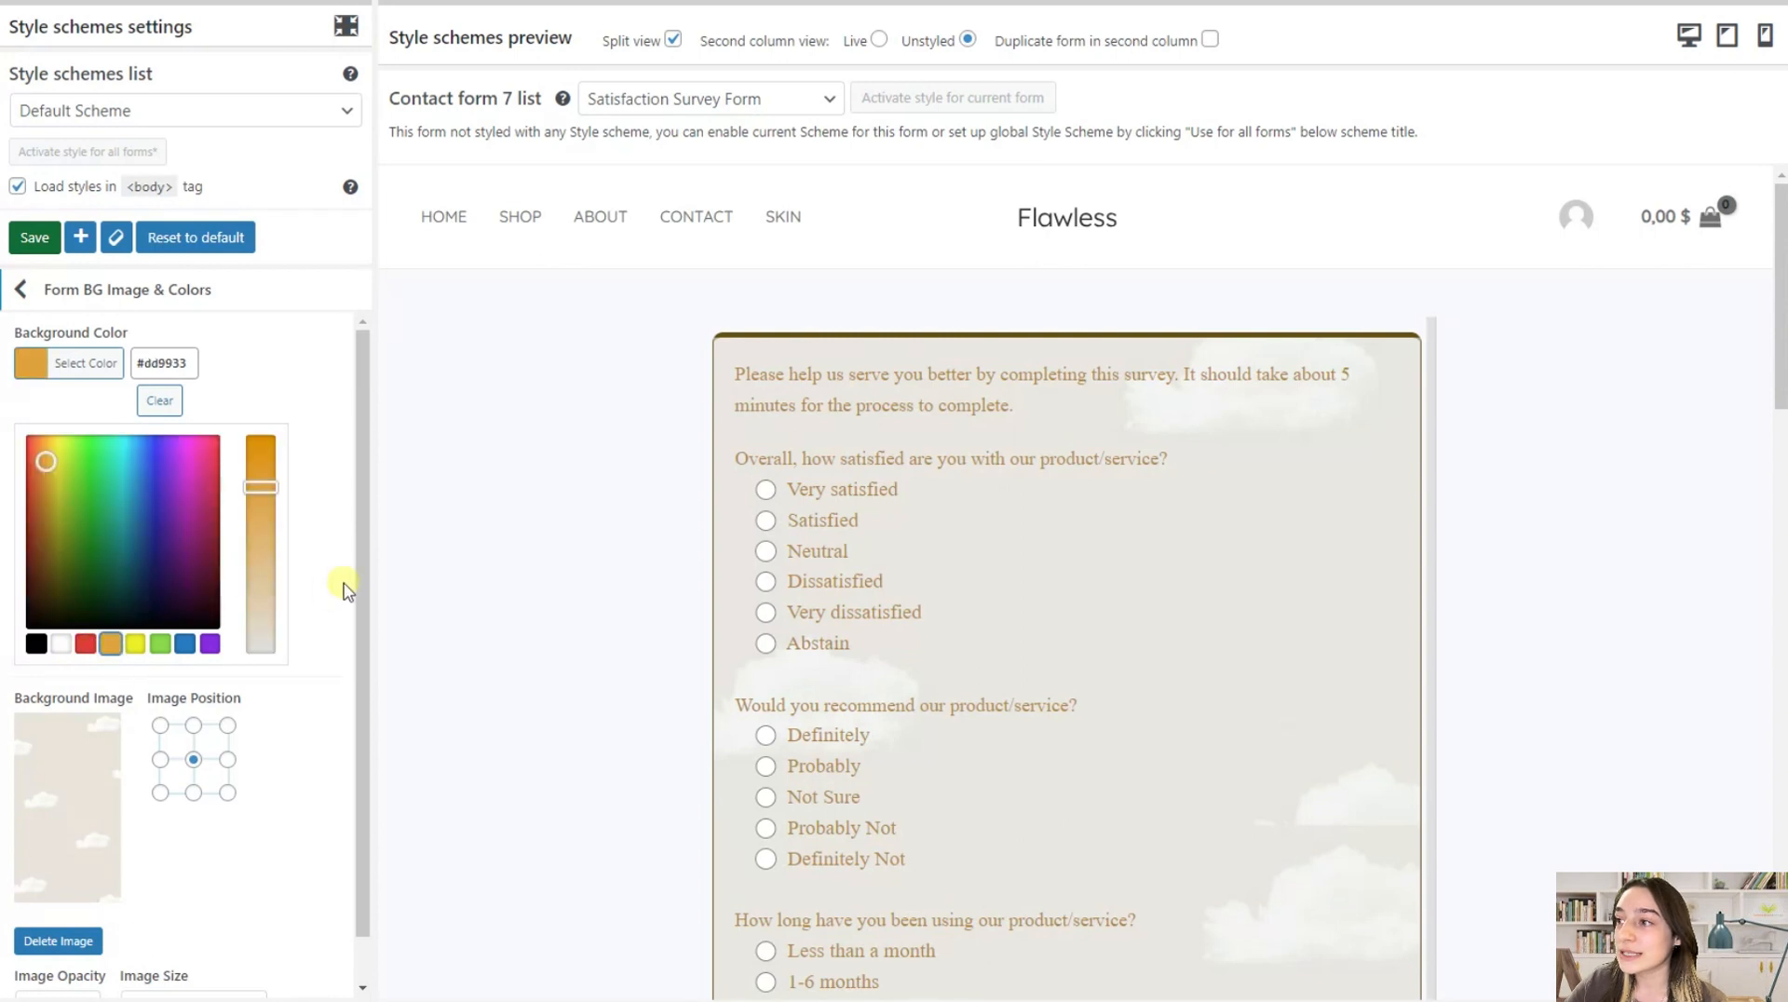
left_click_drag(260, 479, 267, 640)
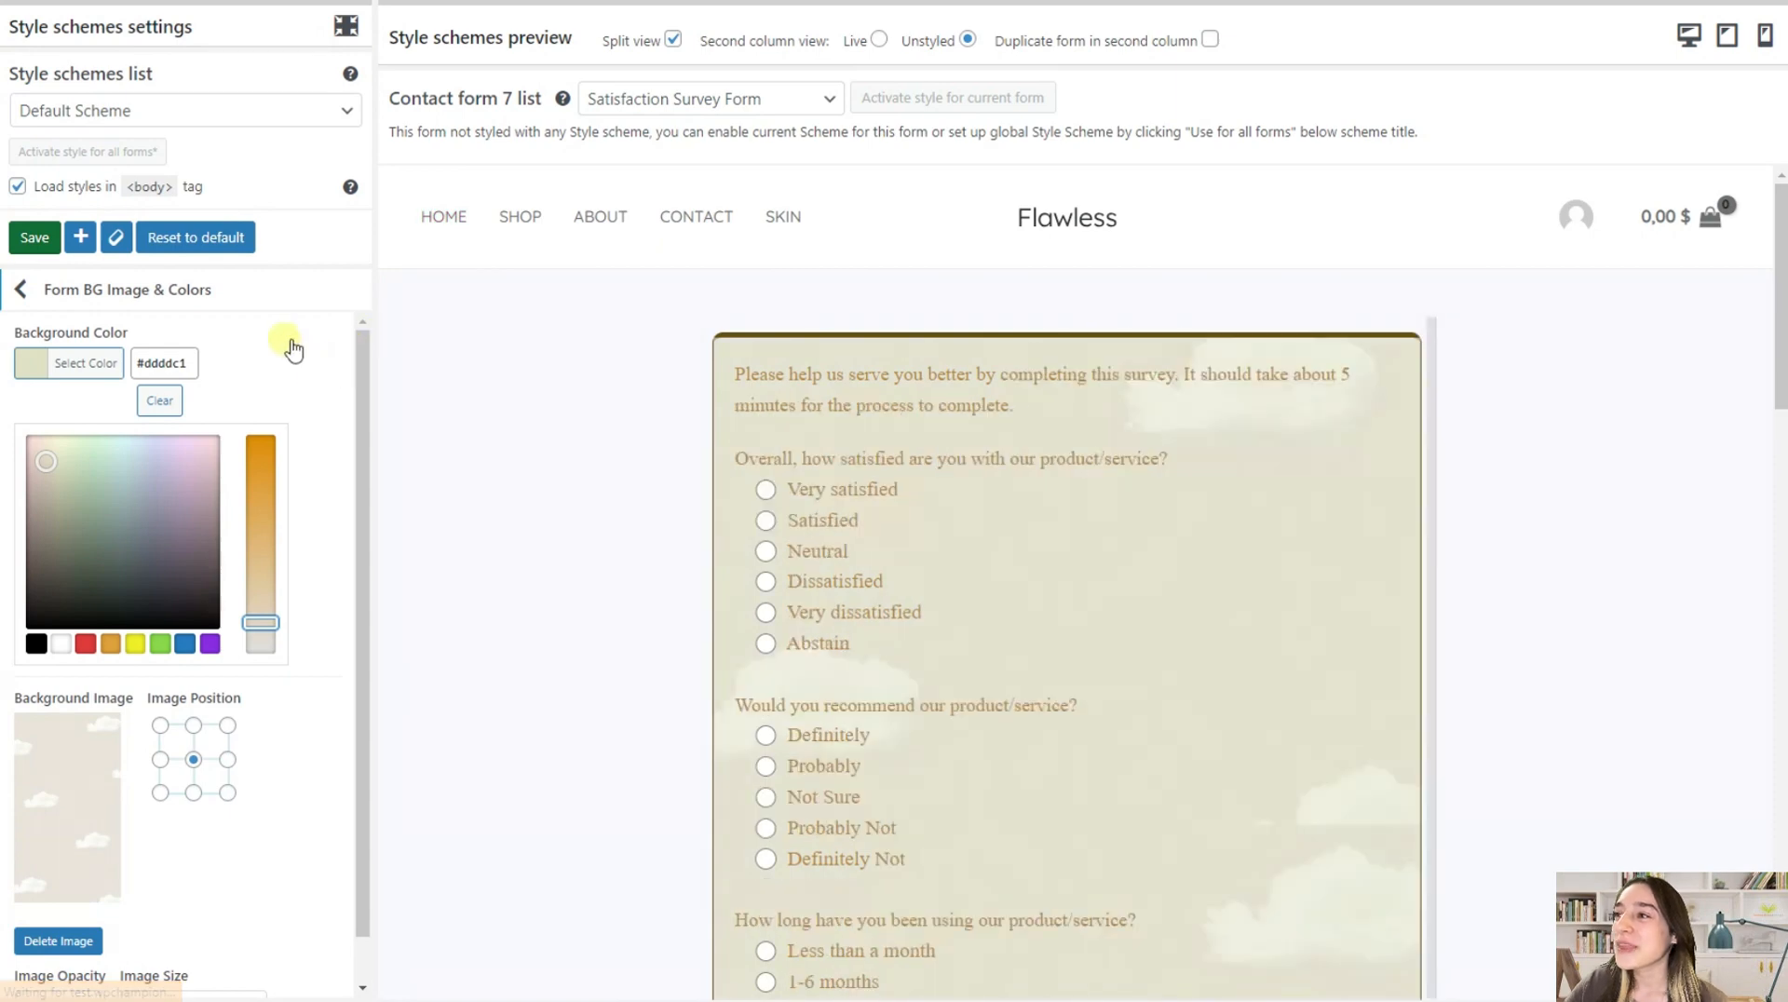
left_click(46, 292)
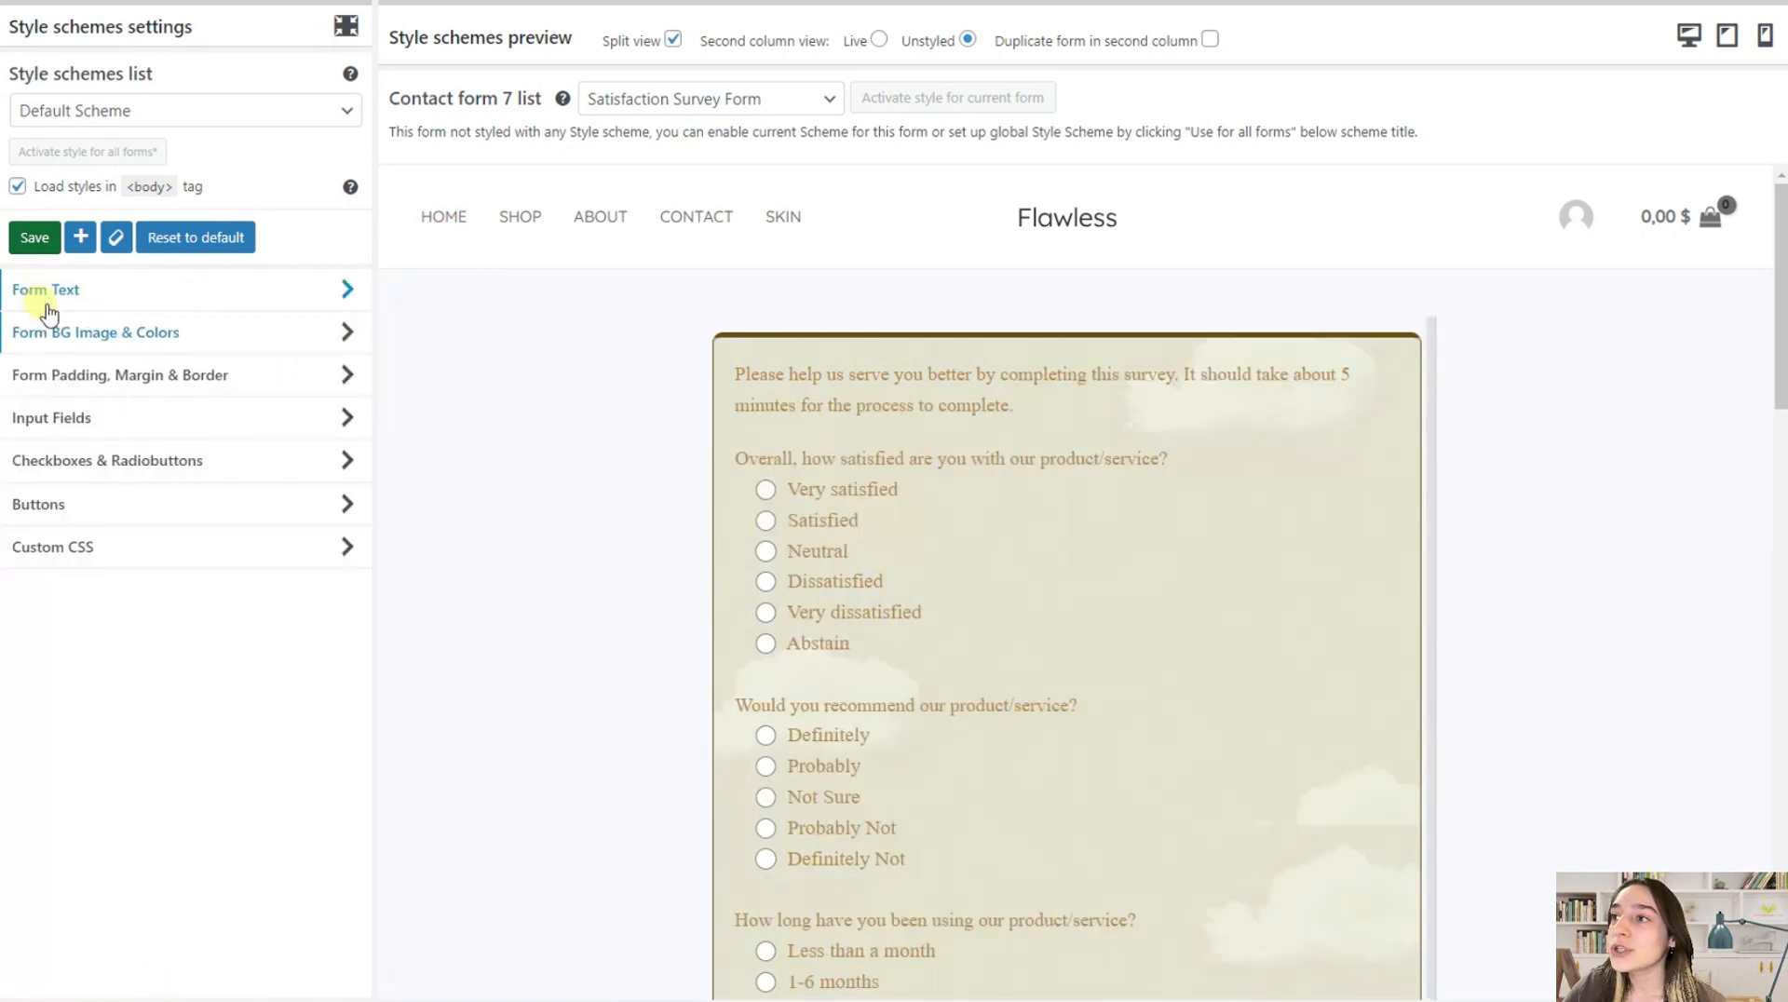
Change the form's text color to the more saturated brown #af6300
left_click(101, 298)
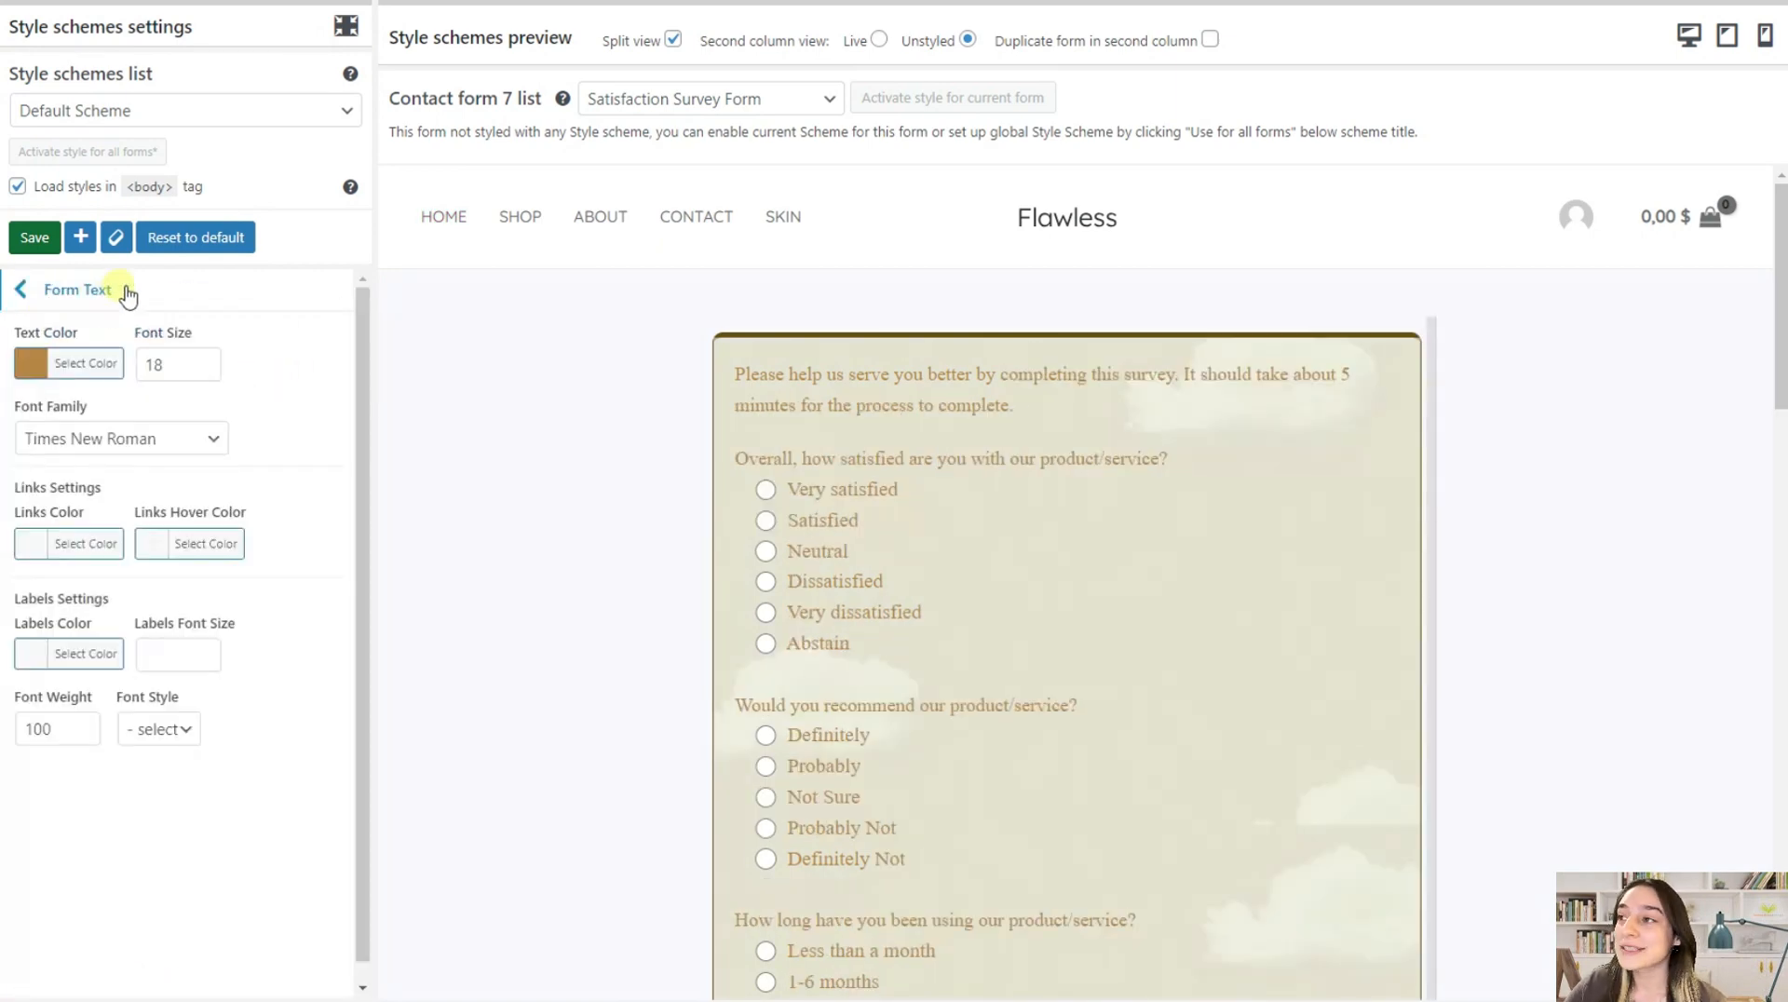
left_click(41, 371)
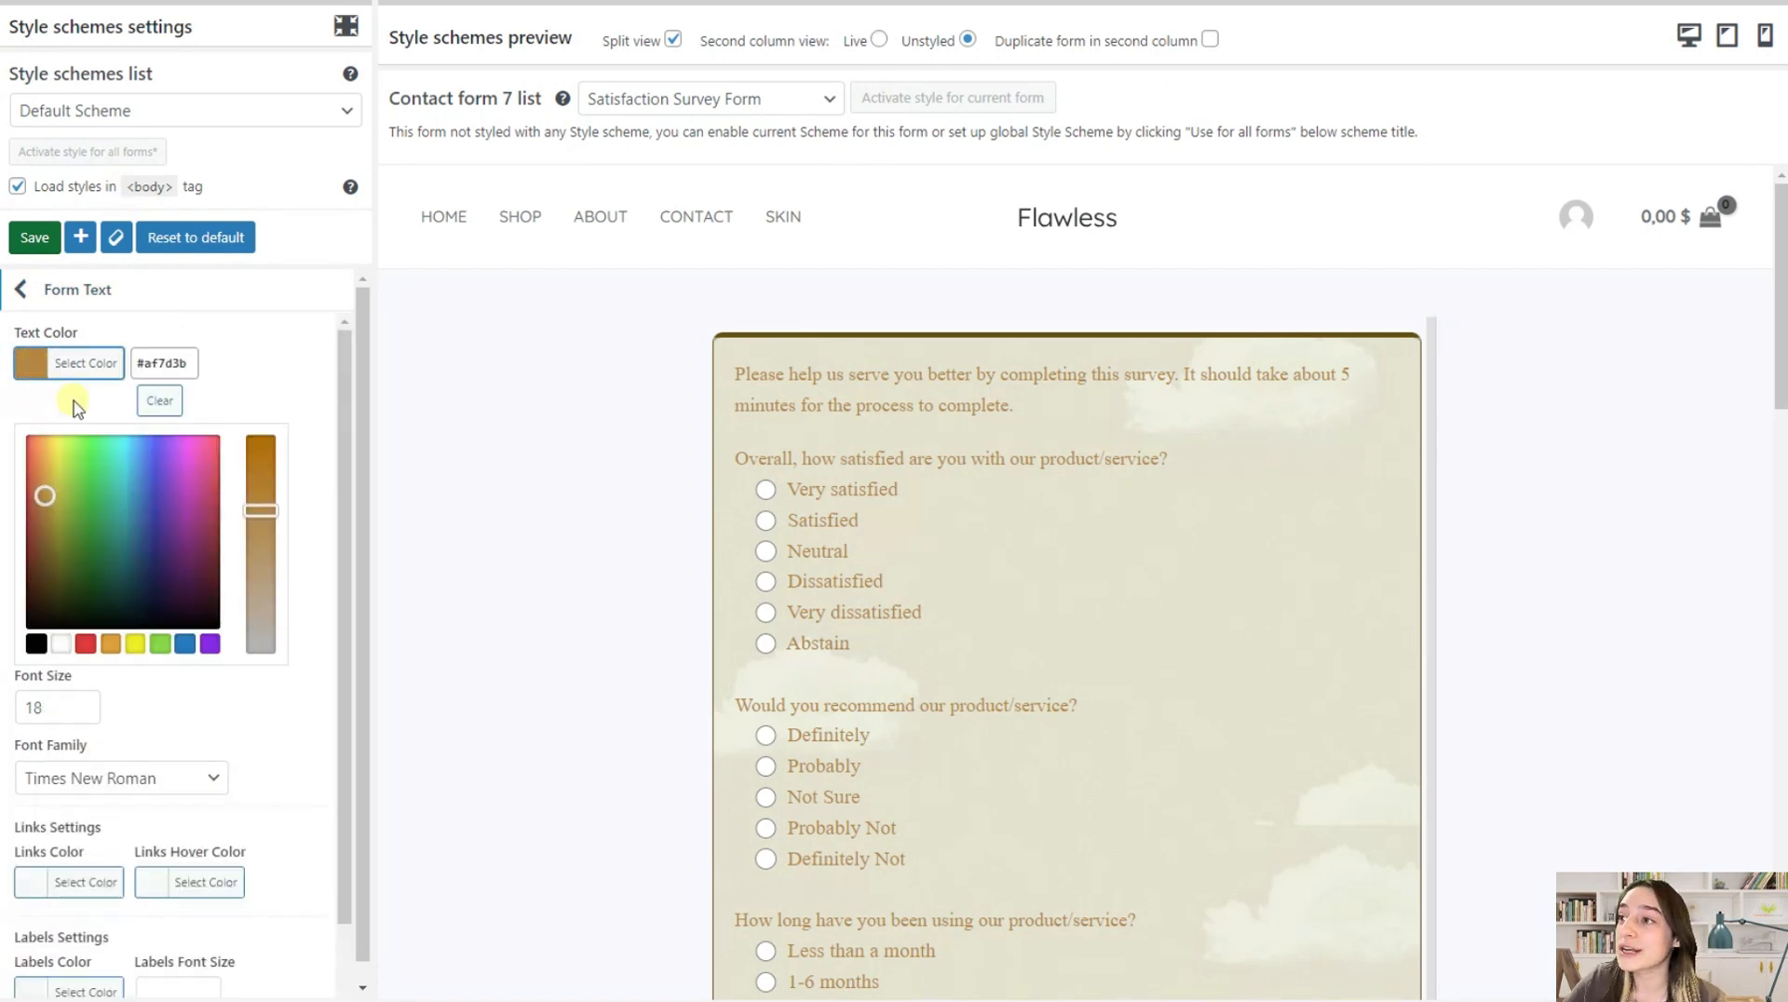
left_click_drag(249, 507, 245, 438)
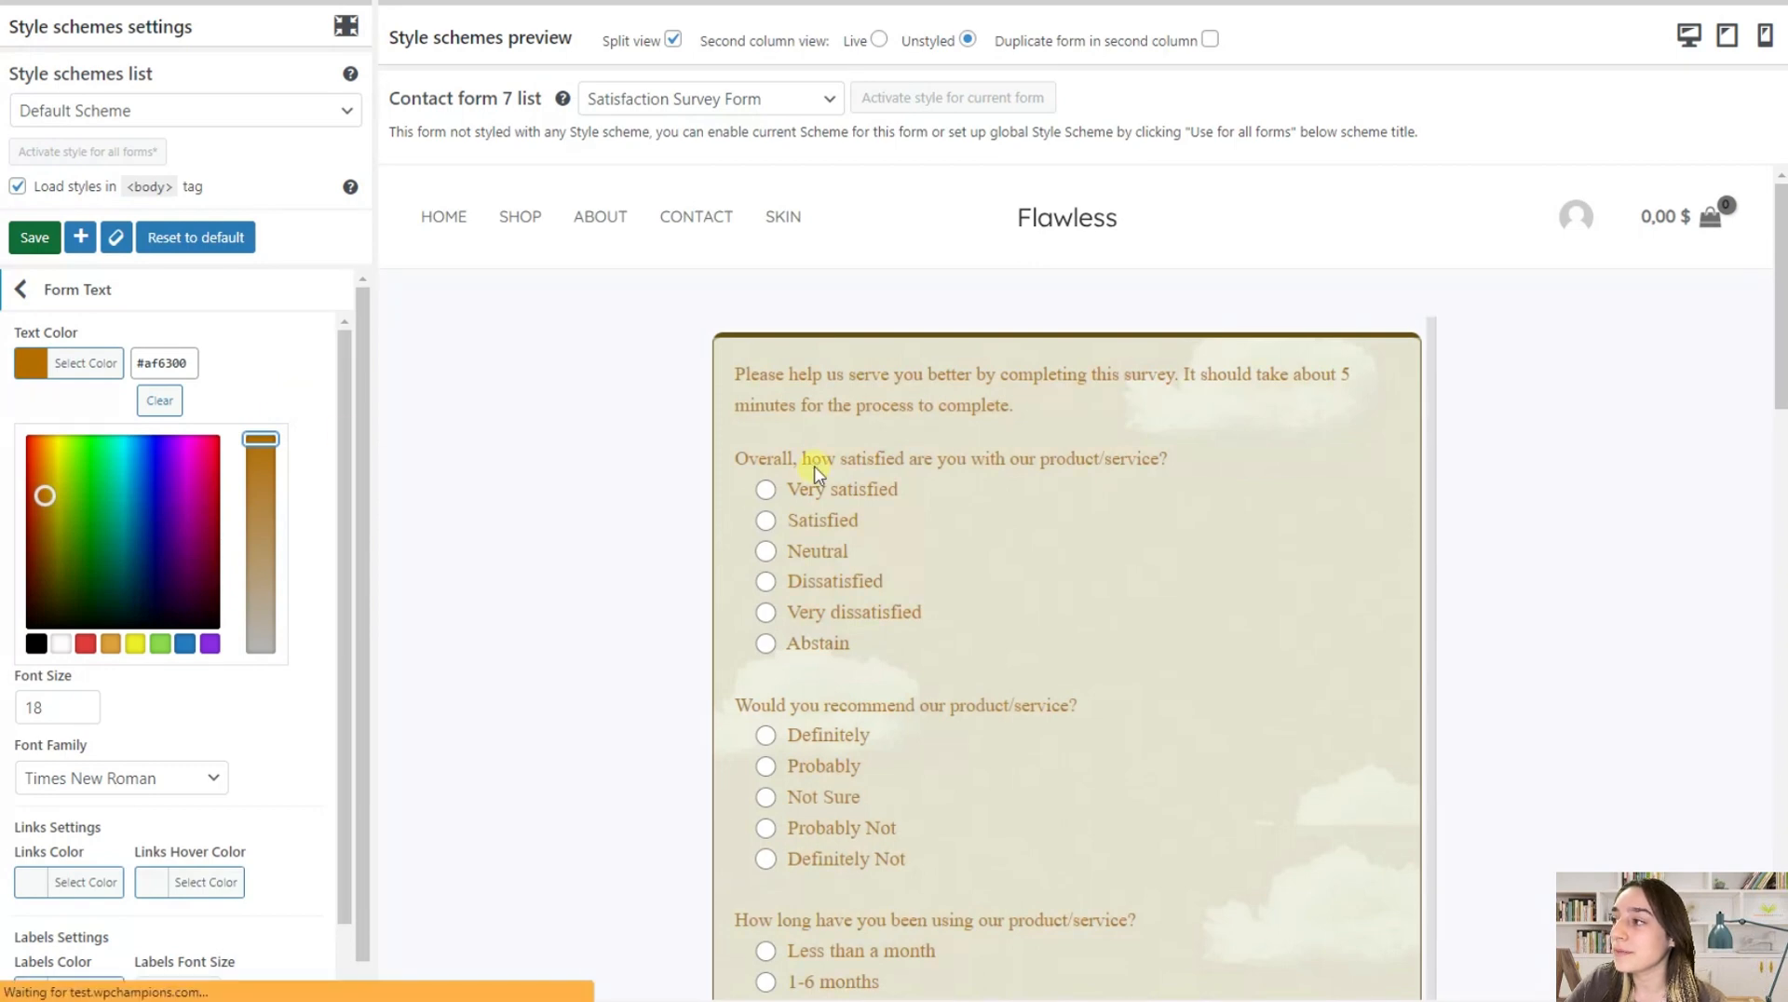
left_click(303, 389)
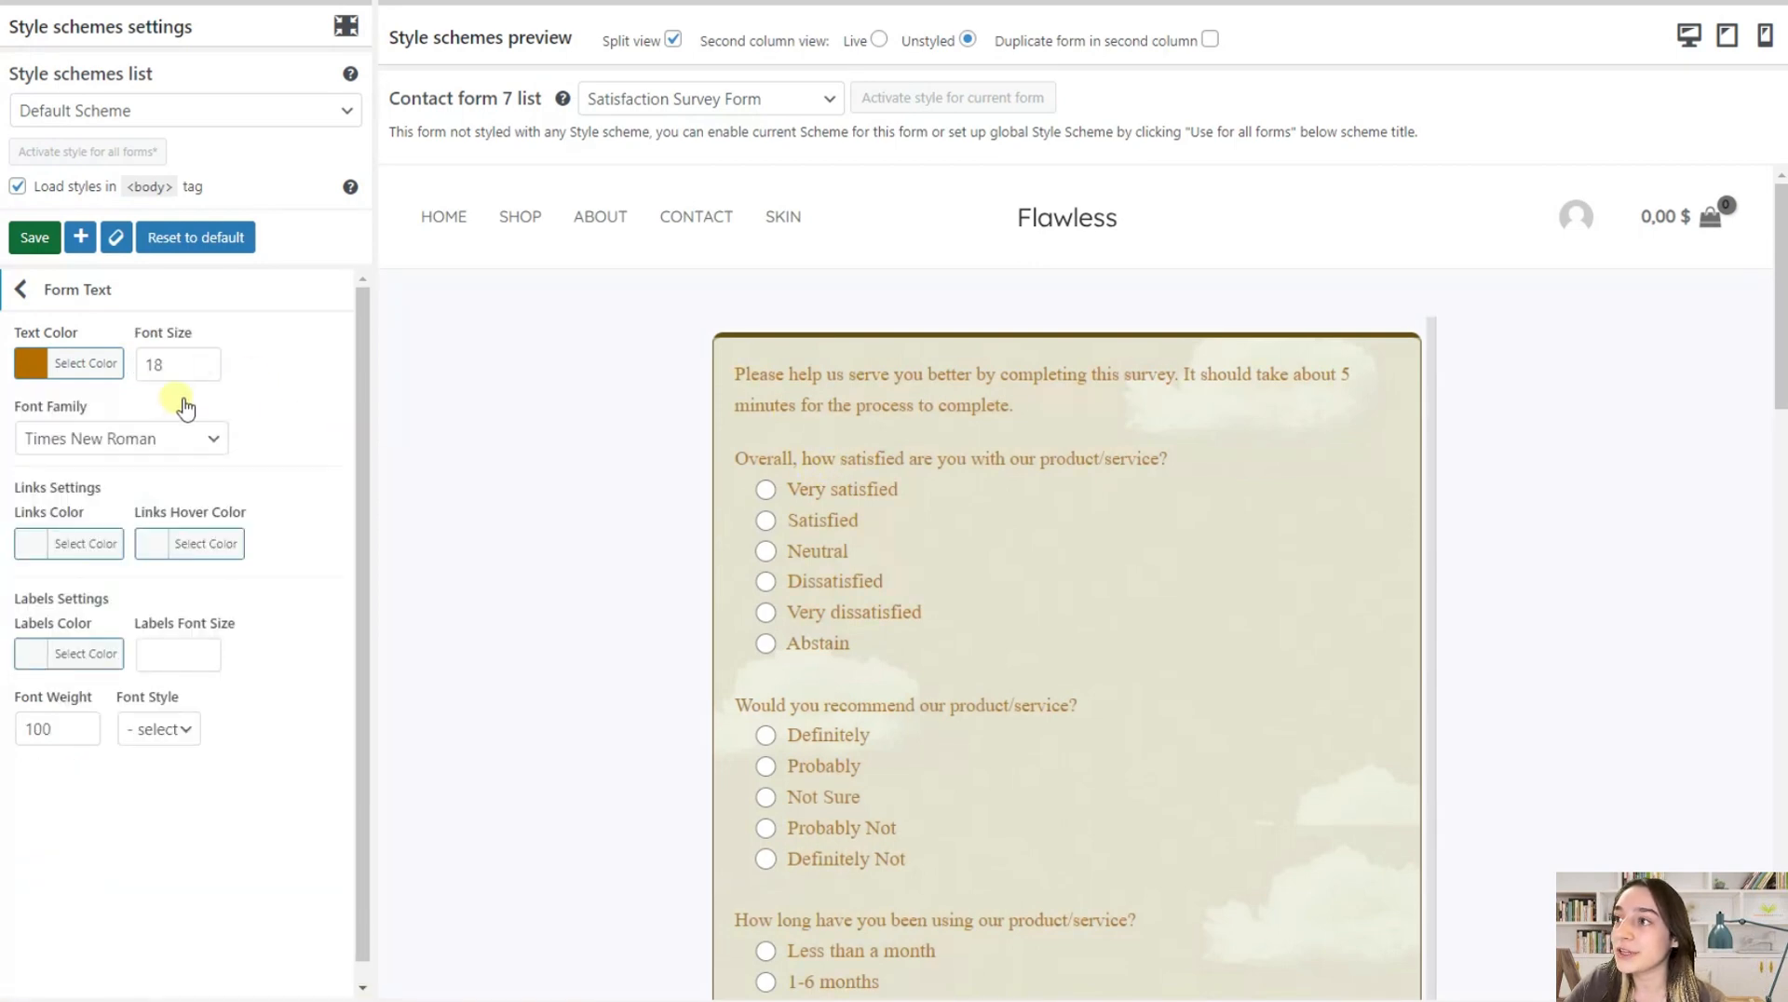
Set the form text's font size to 20 and its font family to Arial, and check the result in the preview
left_click(204, 359)
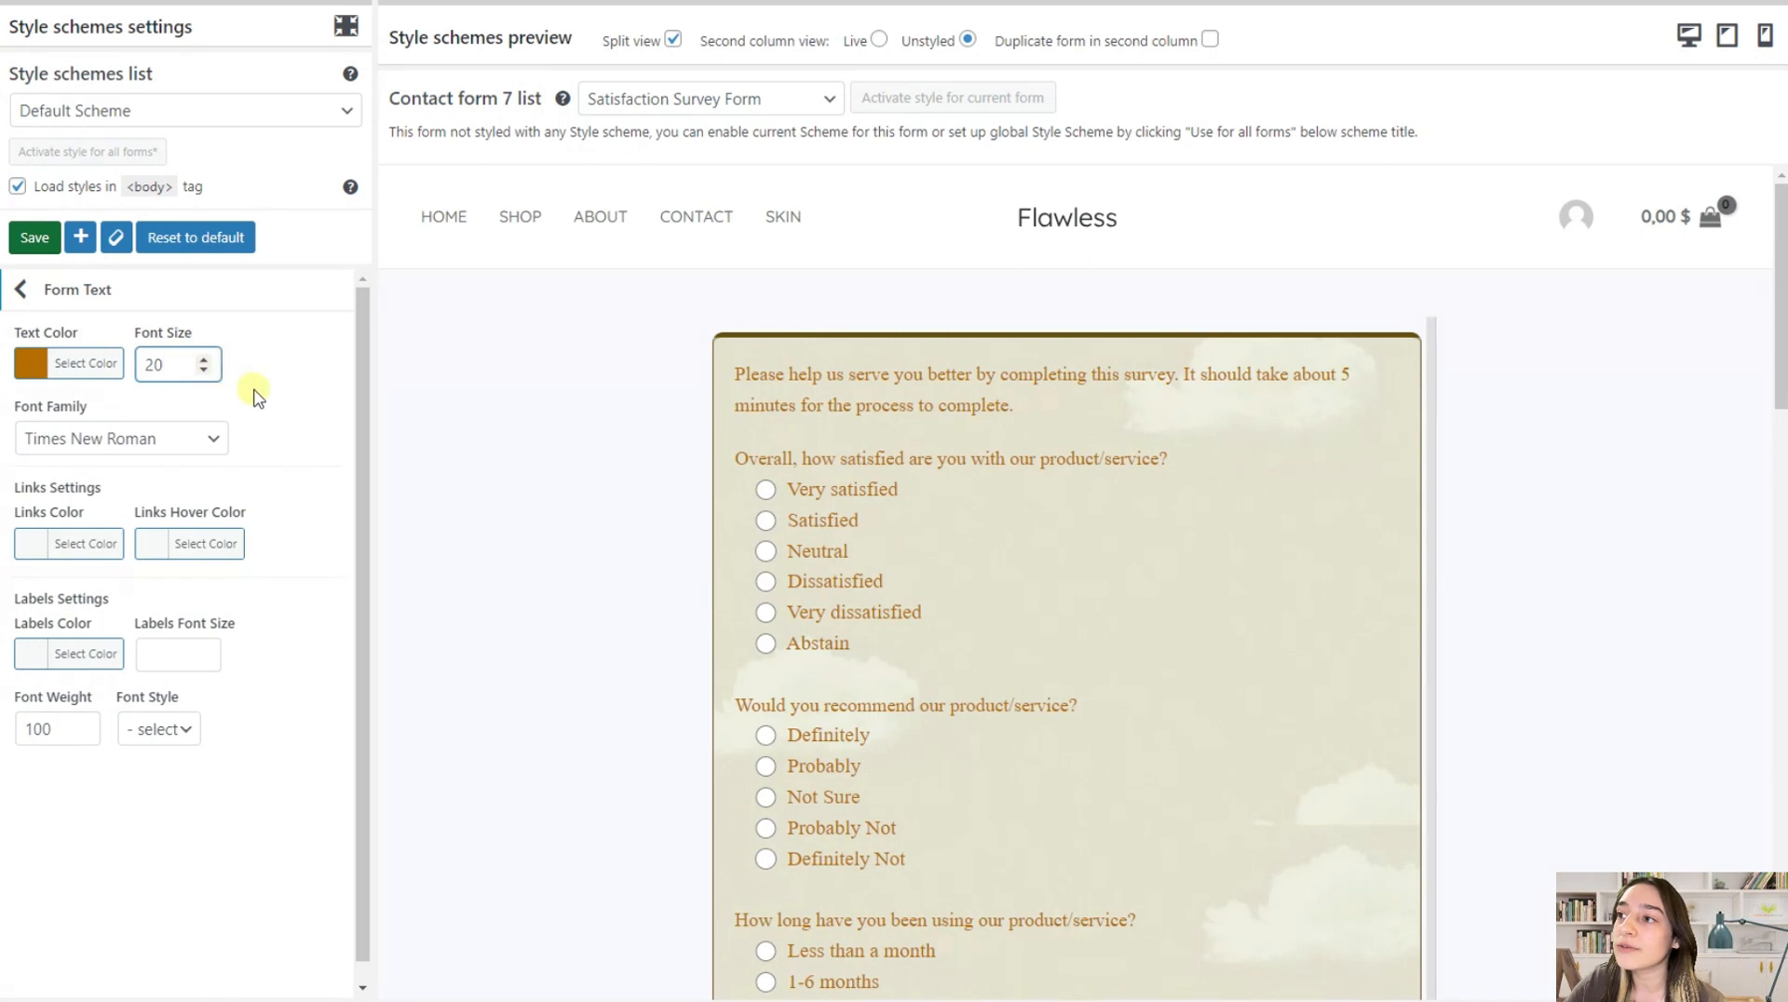
left_click(178, 445)
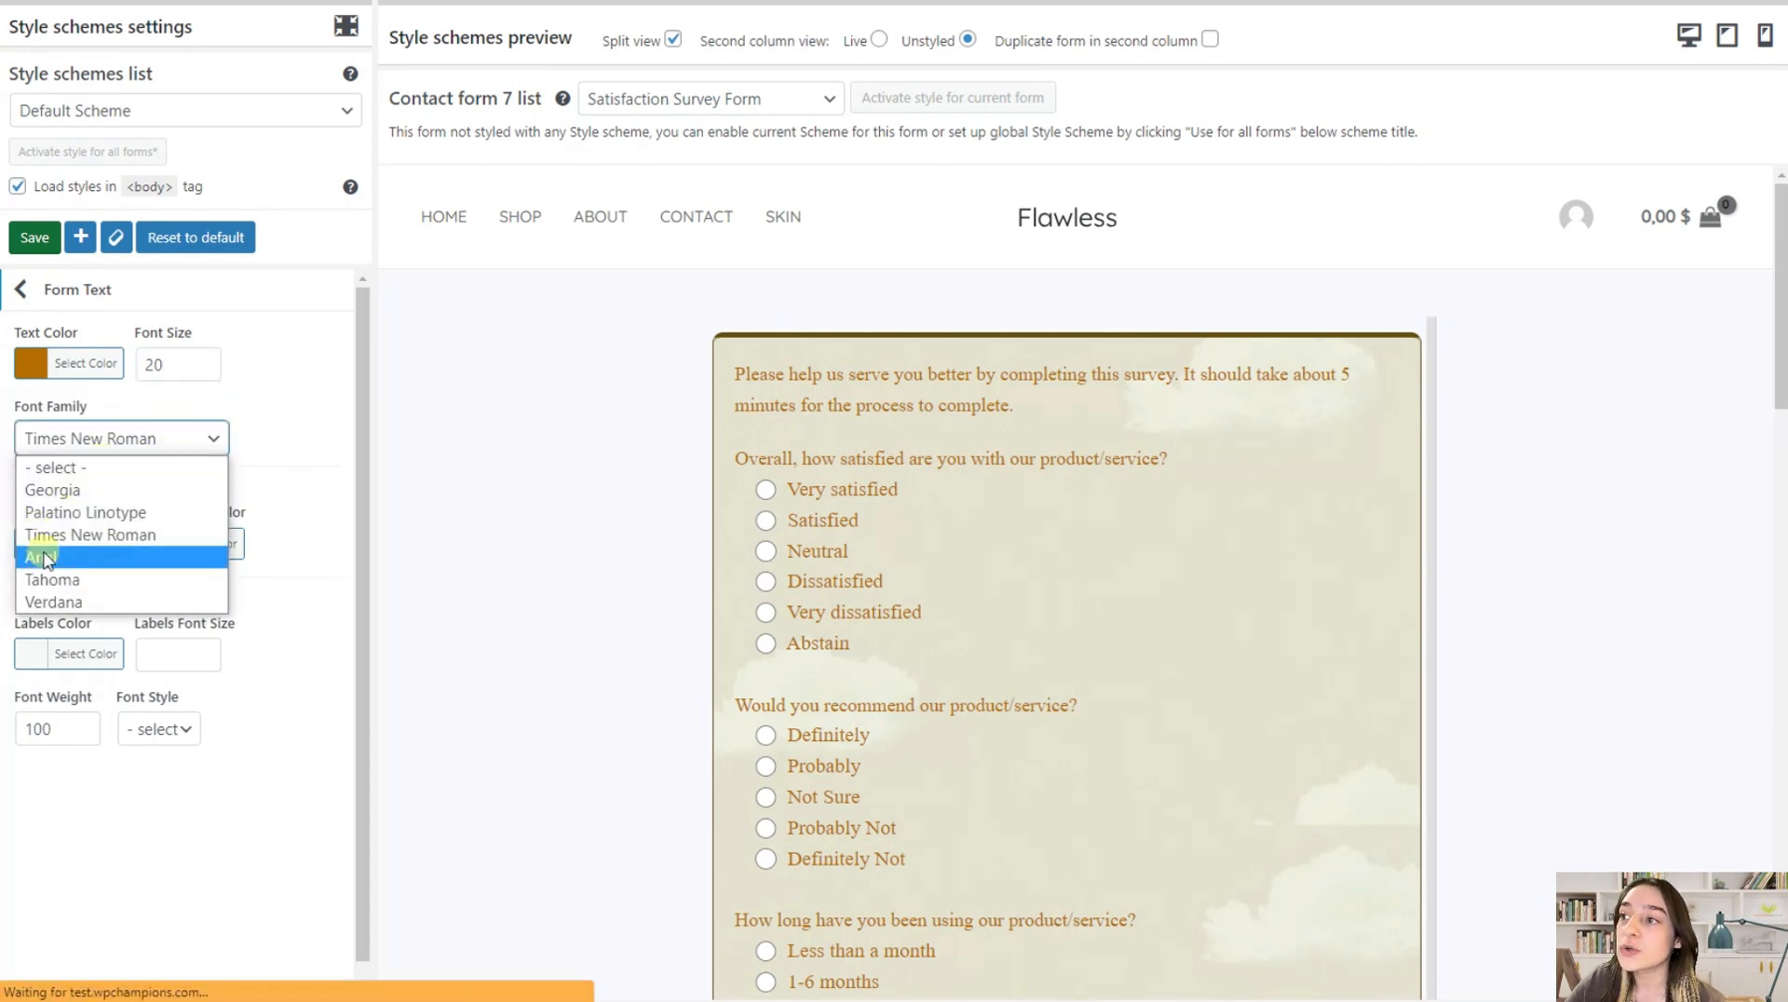
left_click(116, 557)
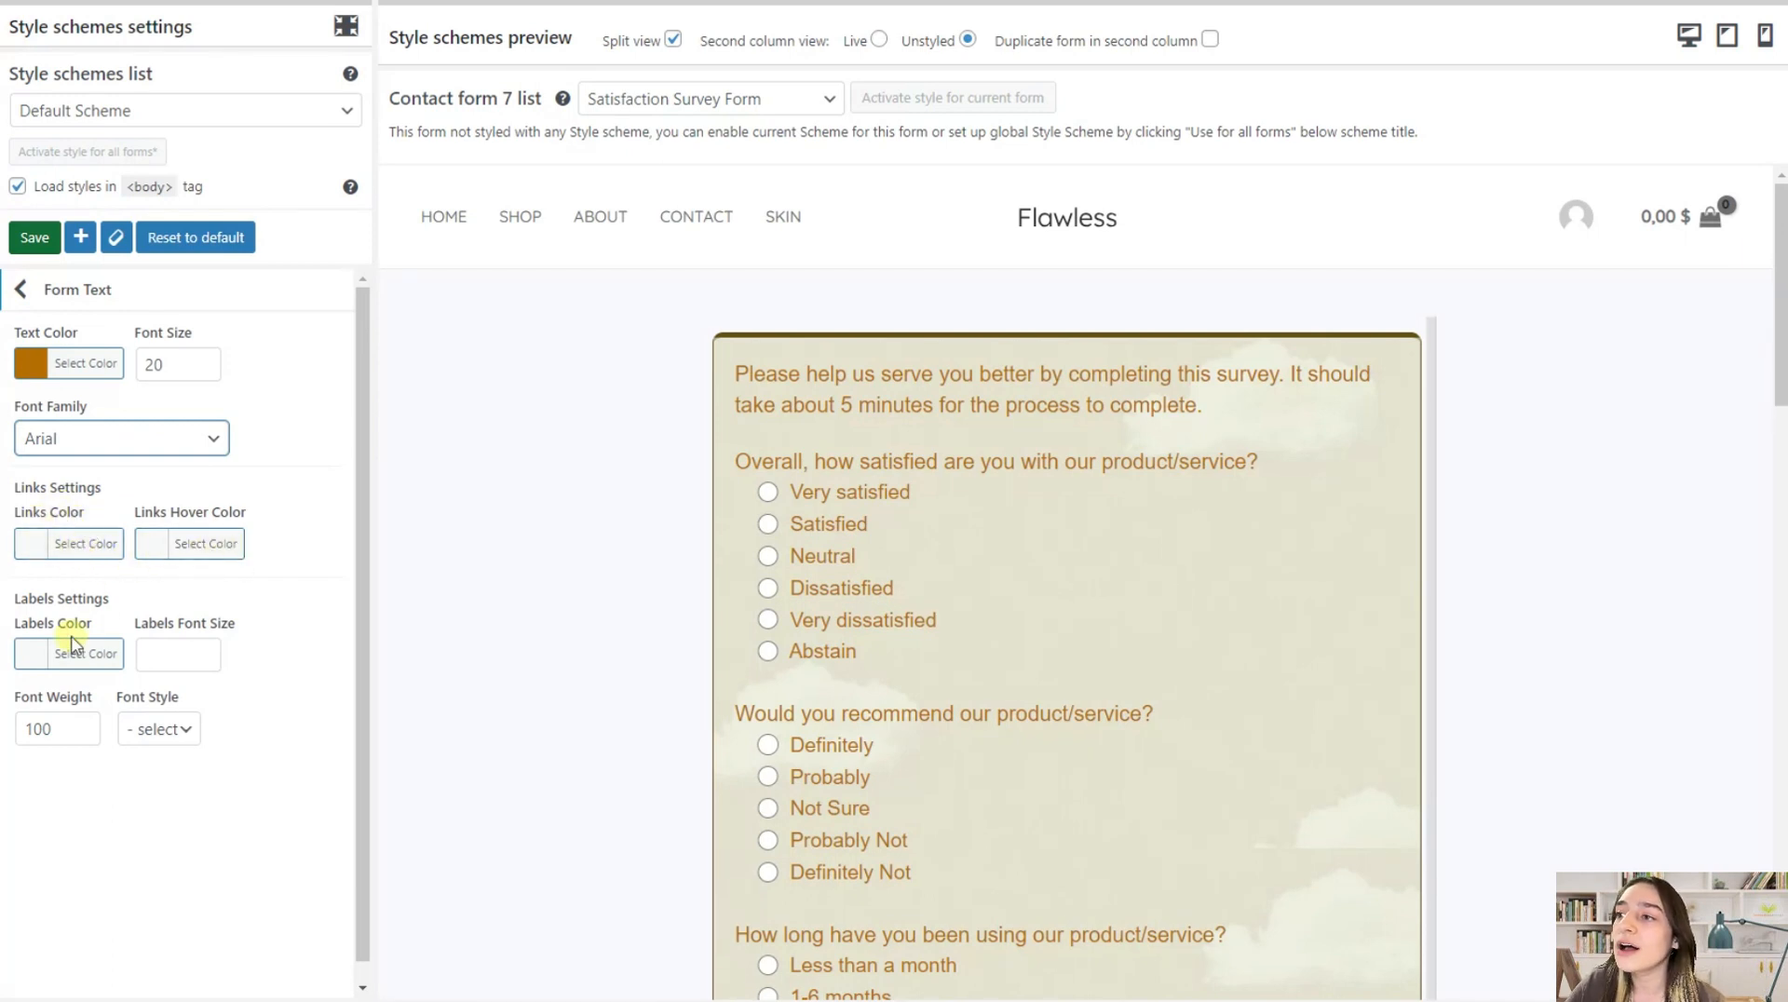
scroll(149, 605, "down", 1)
scroll(922, 661, "down", 4)
scroll(896, 643, "down", 7)
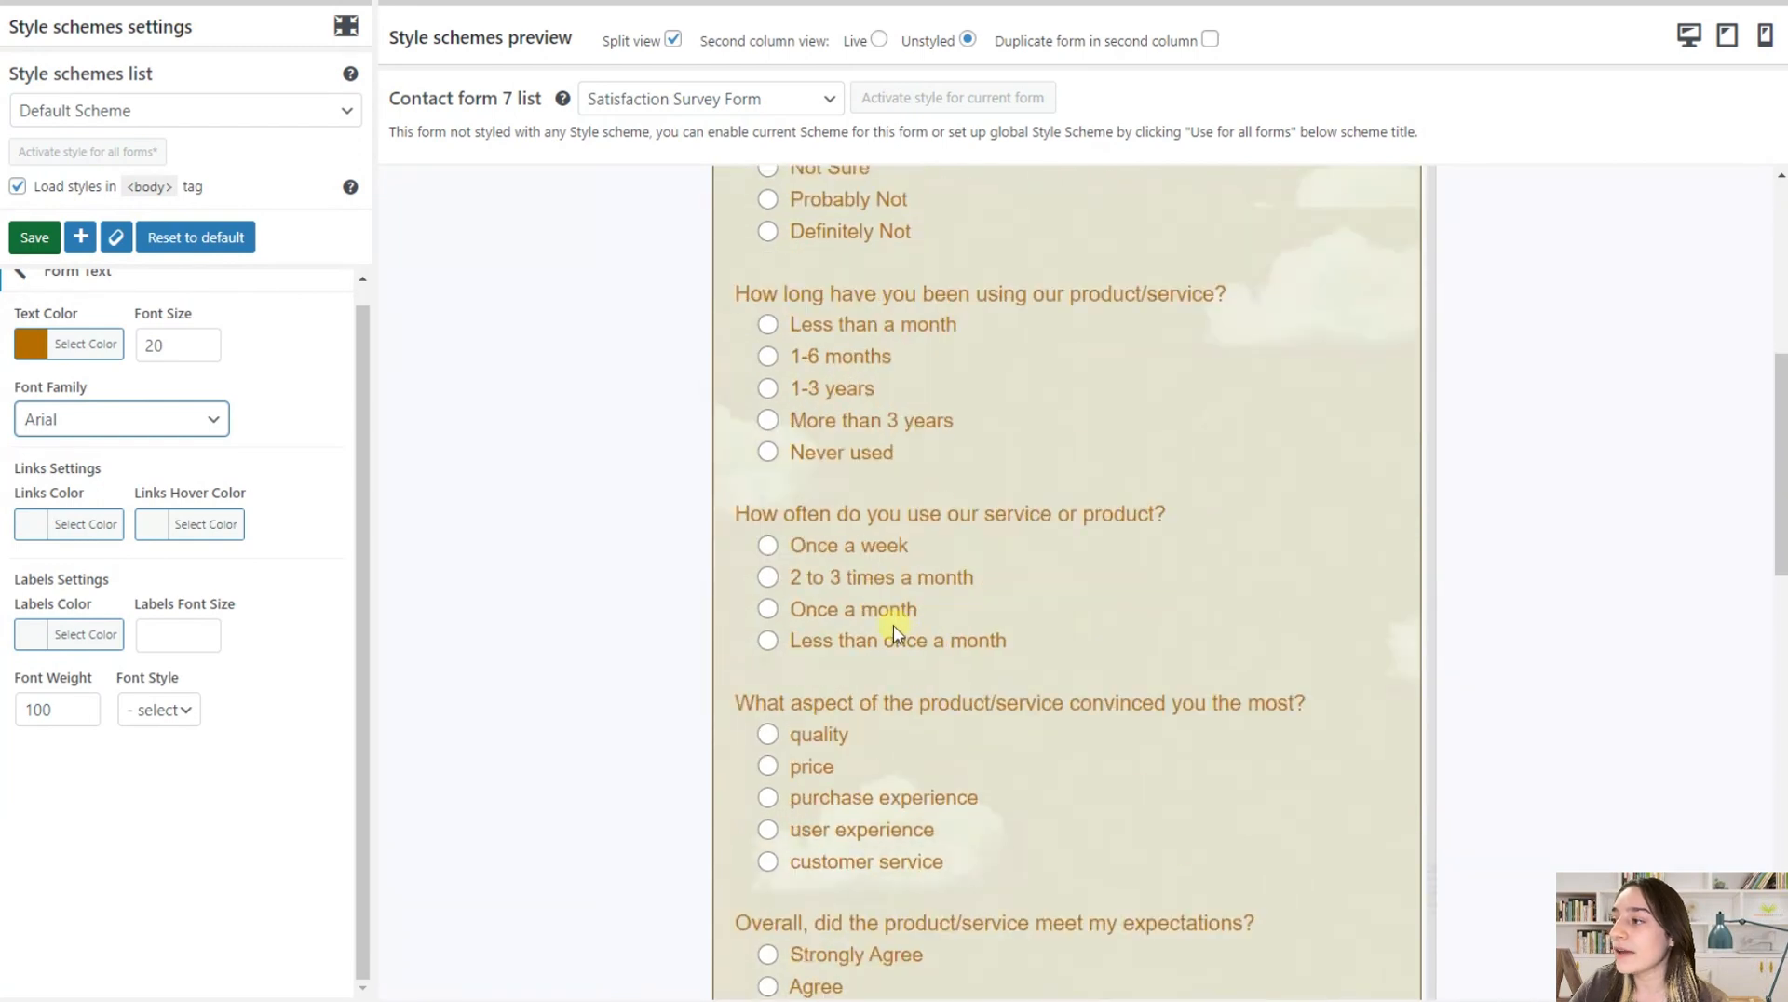
scroll(862, 635, "up", 10)
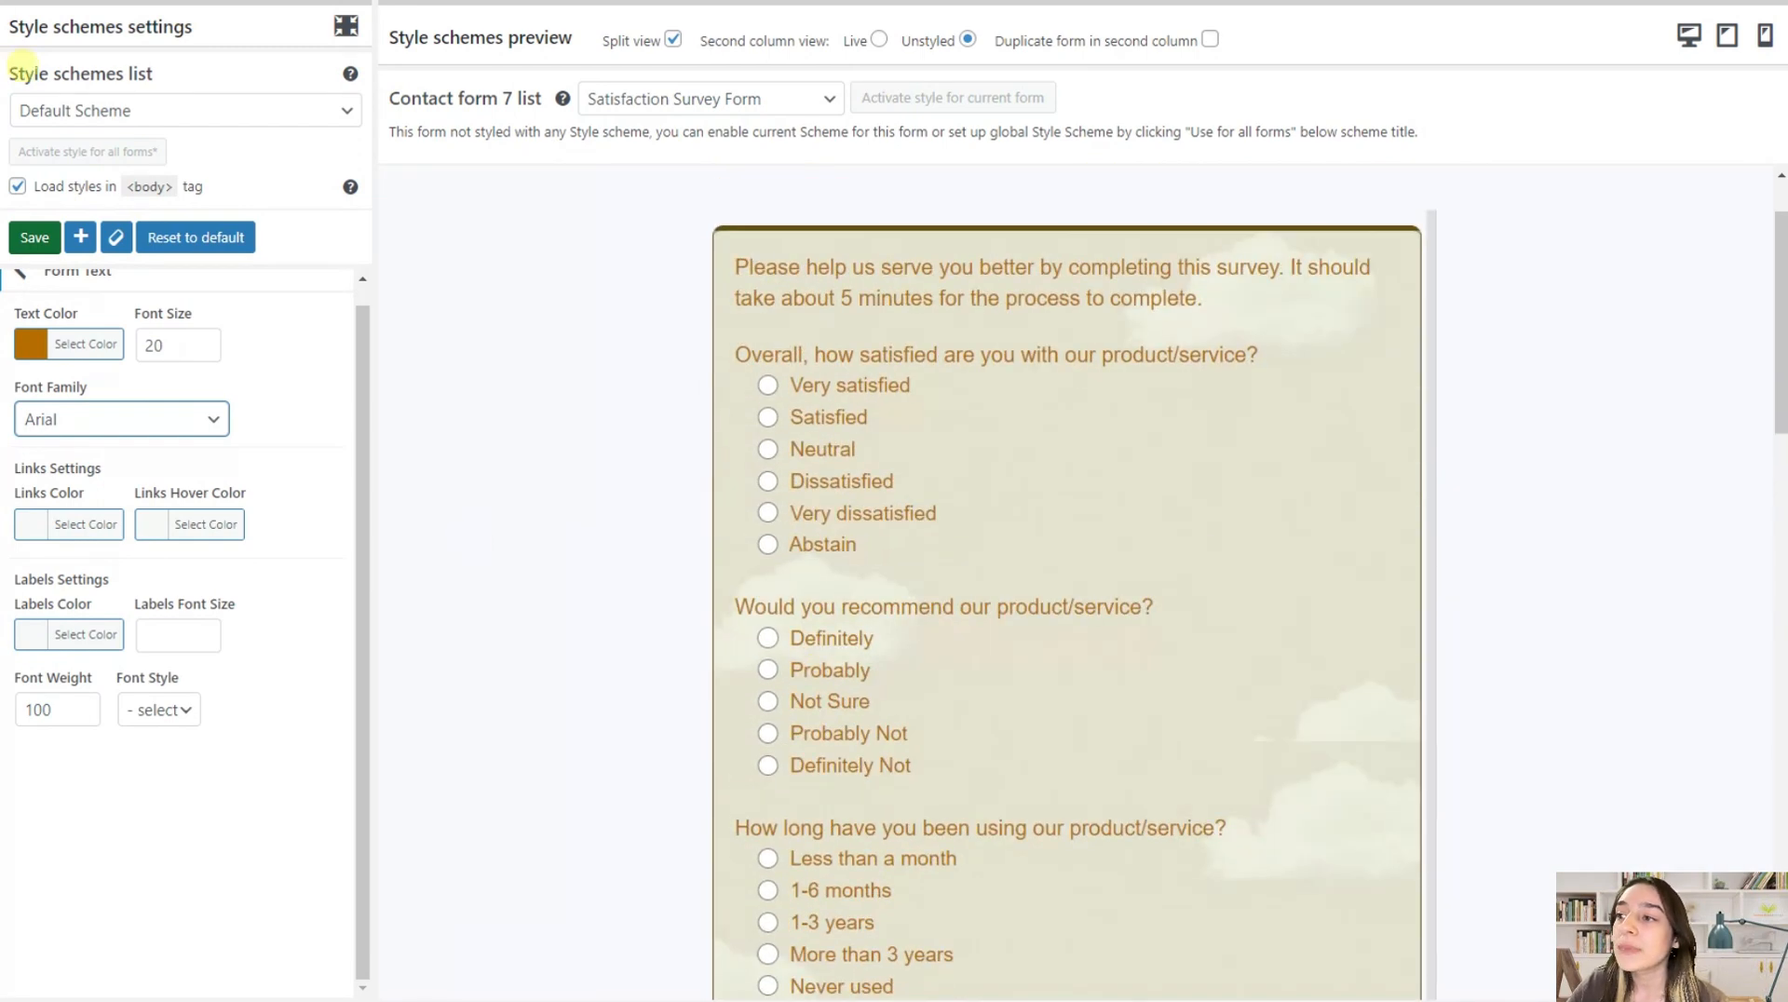
scroll(56, 377, "up", 1)
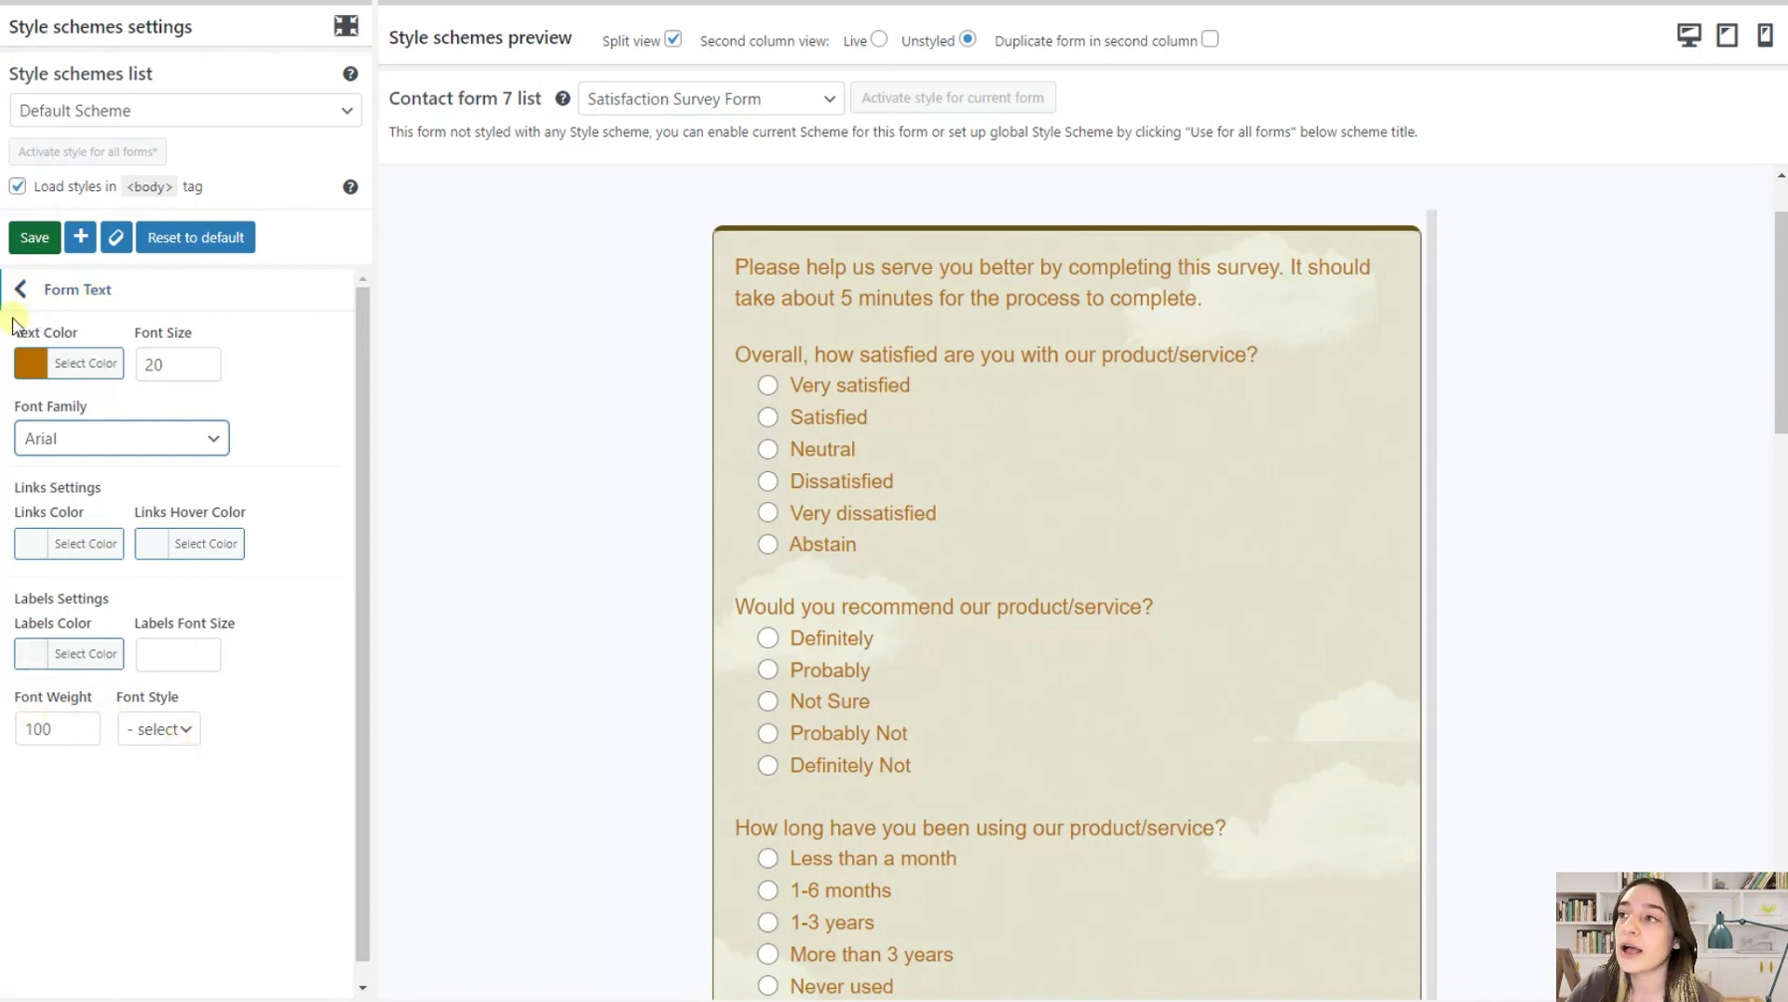
left_click(20, 289)
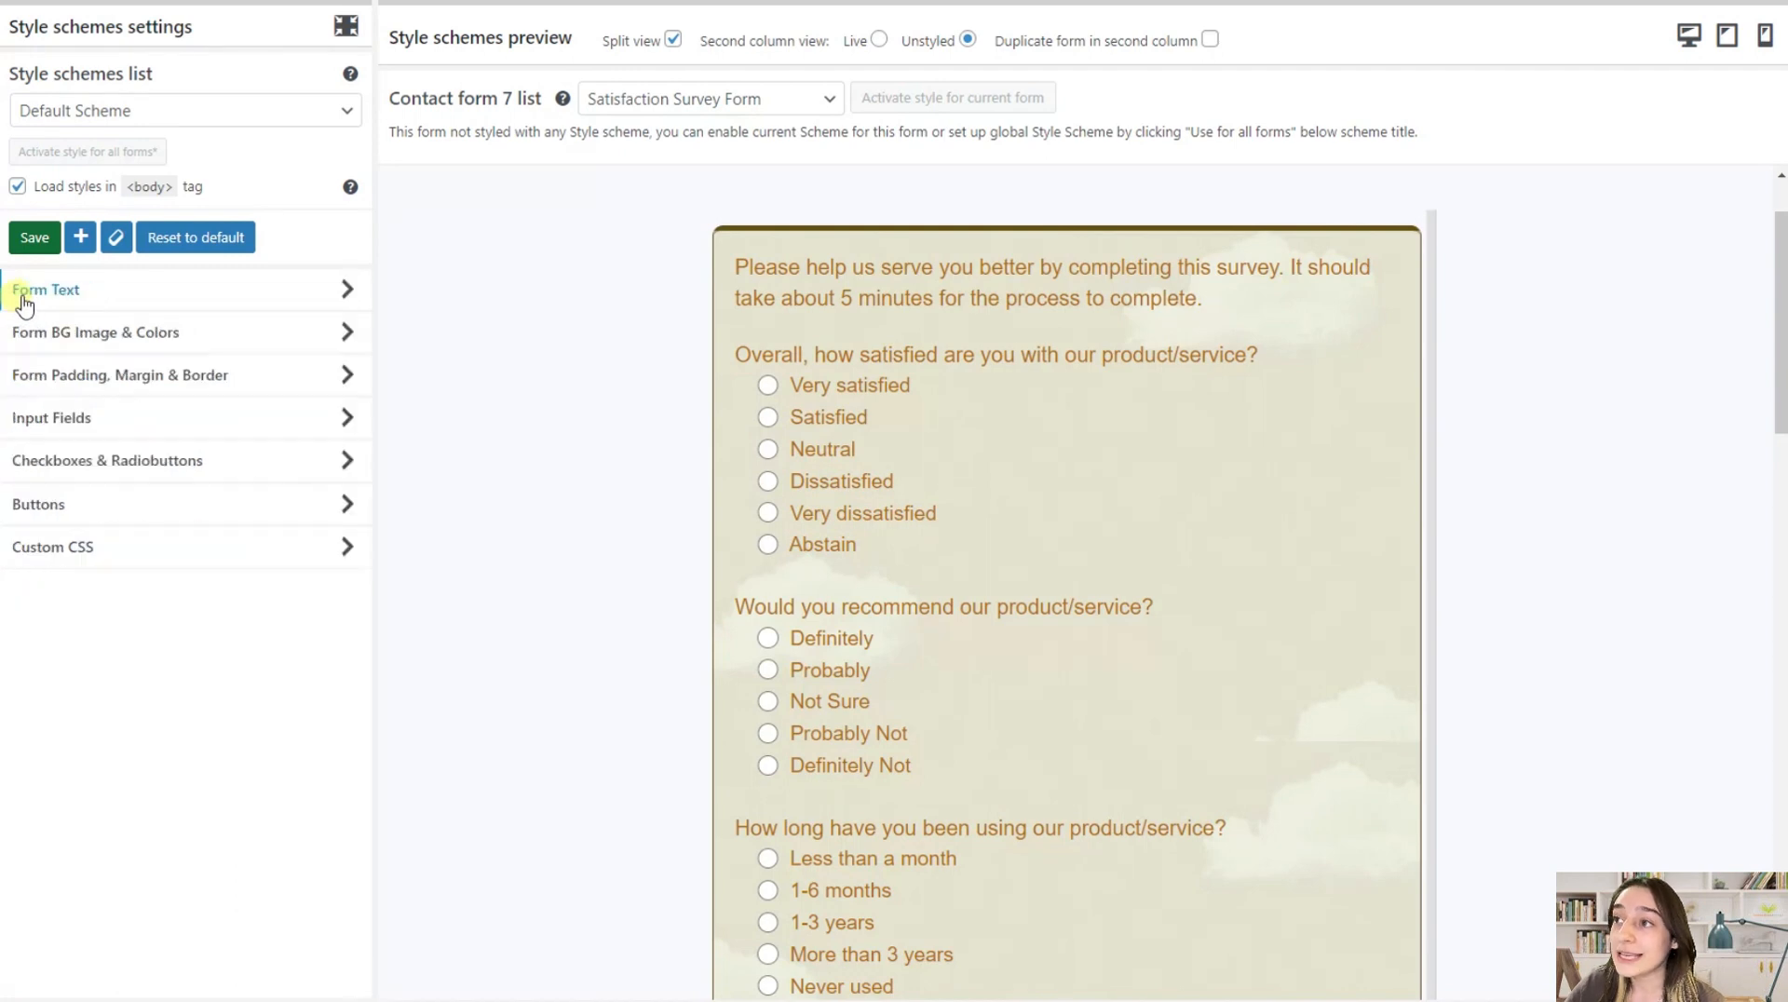
Set the form's padding to 25 and both its top and bottom margins to 20
left_click(142, 387)
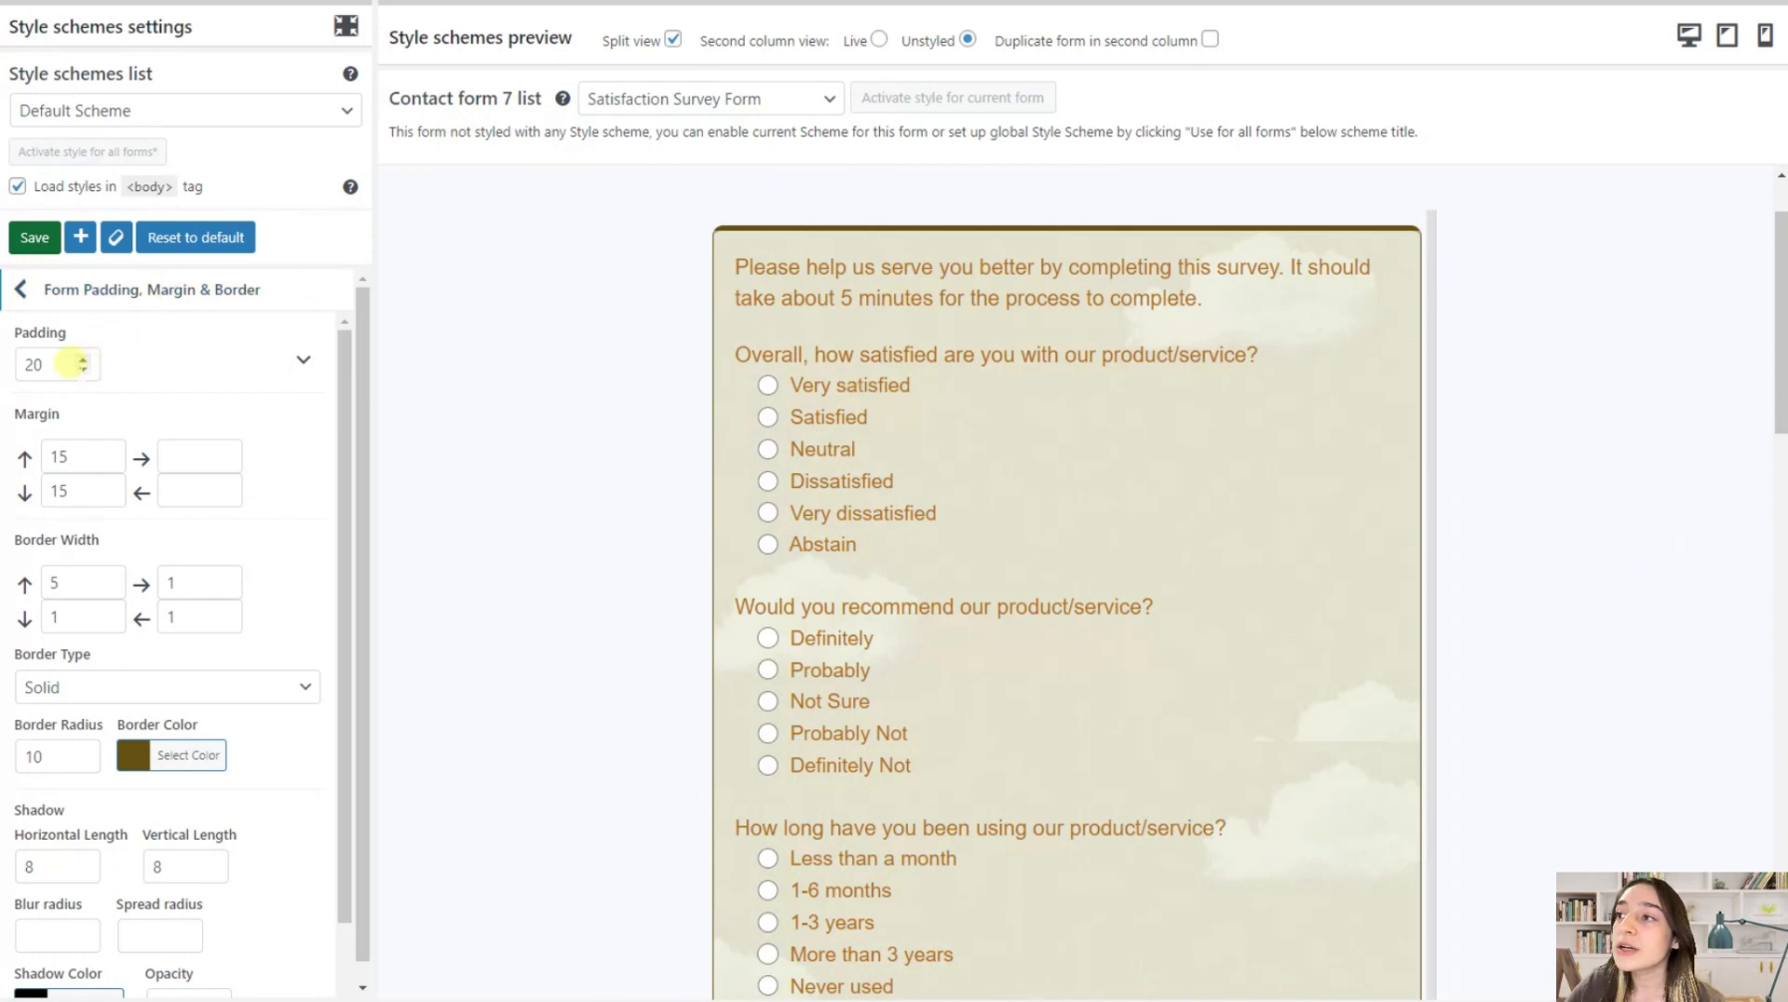
left_click_drag(61, 363, 15, 353)
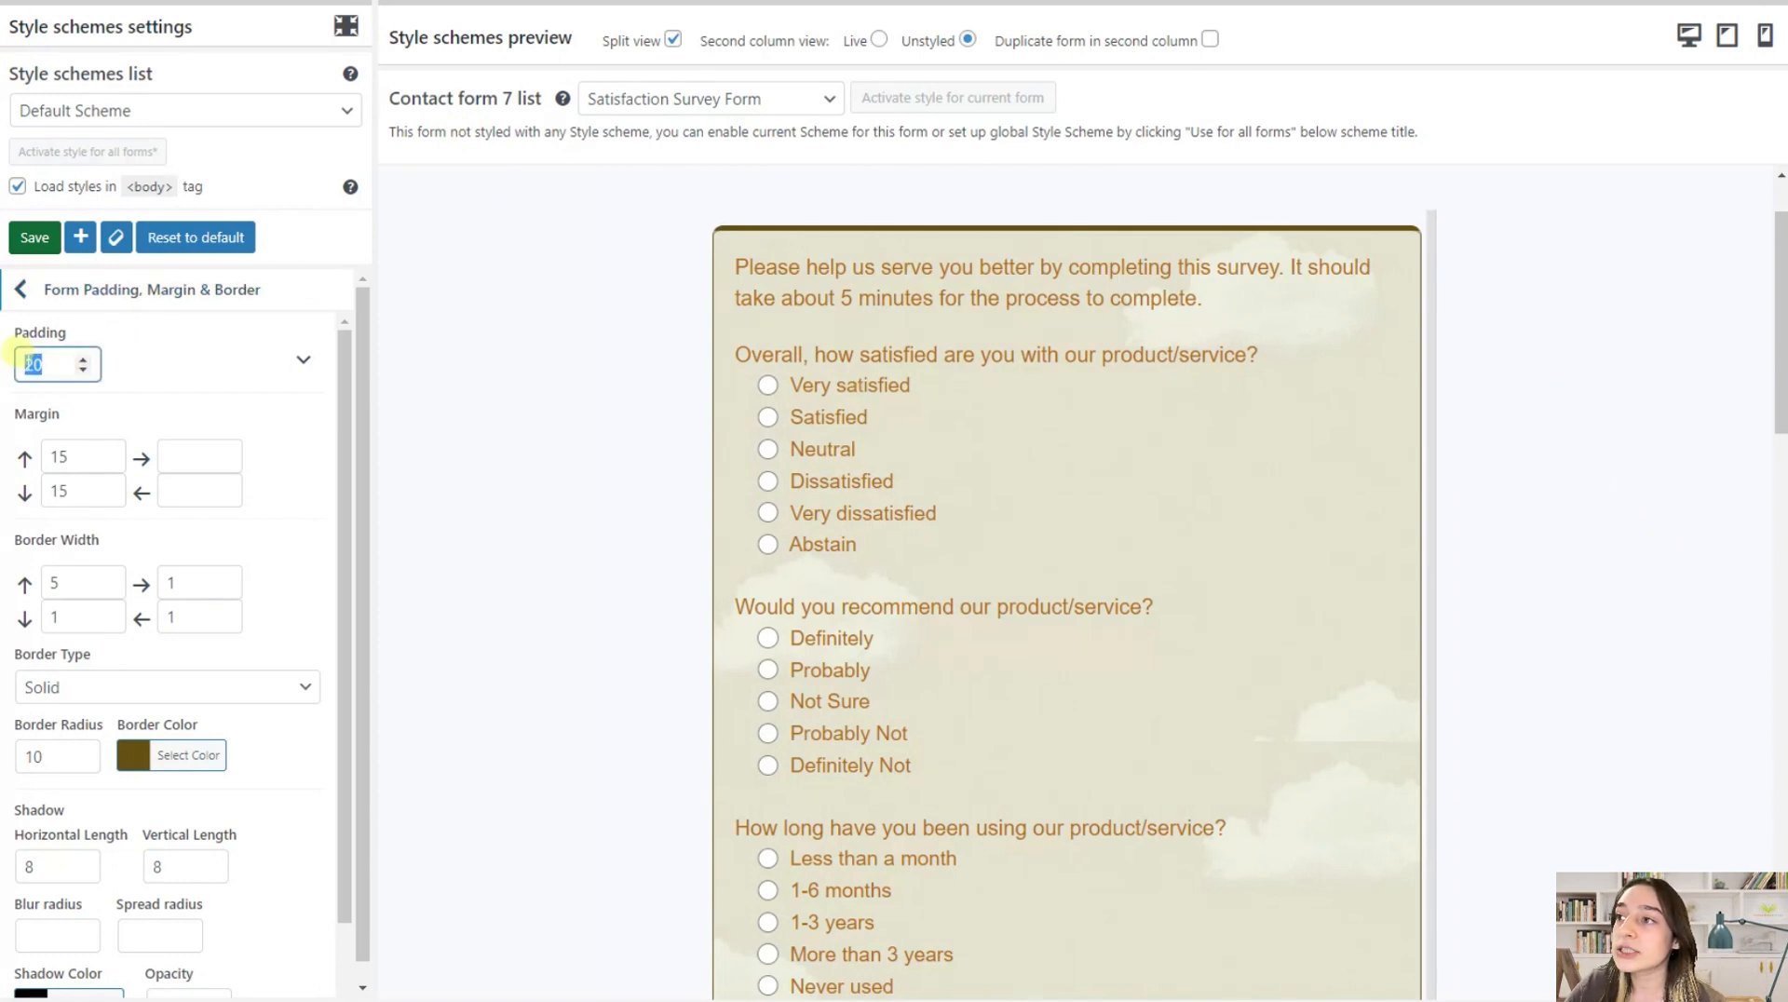
left_click(11, 244)
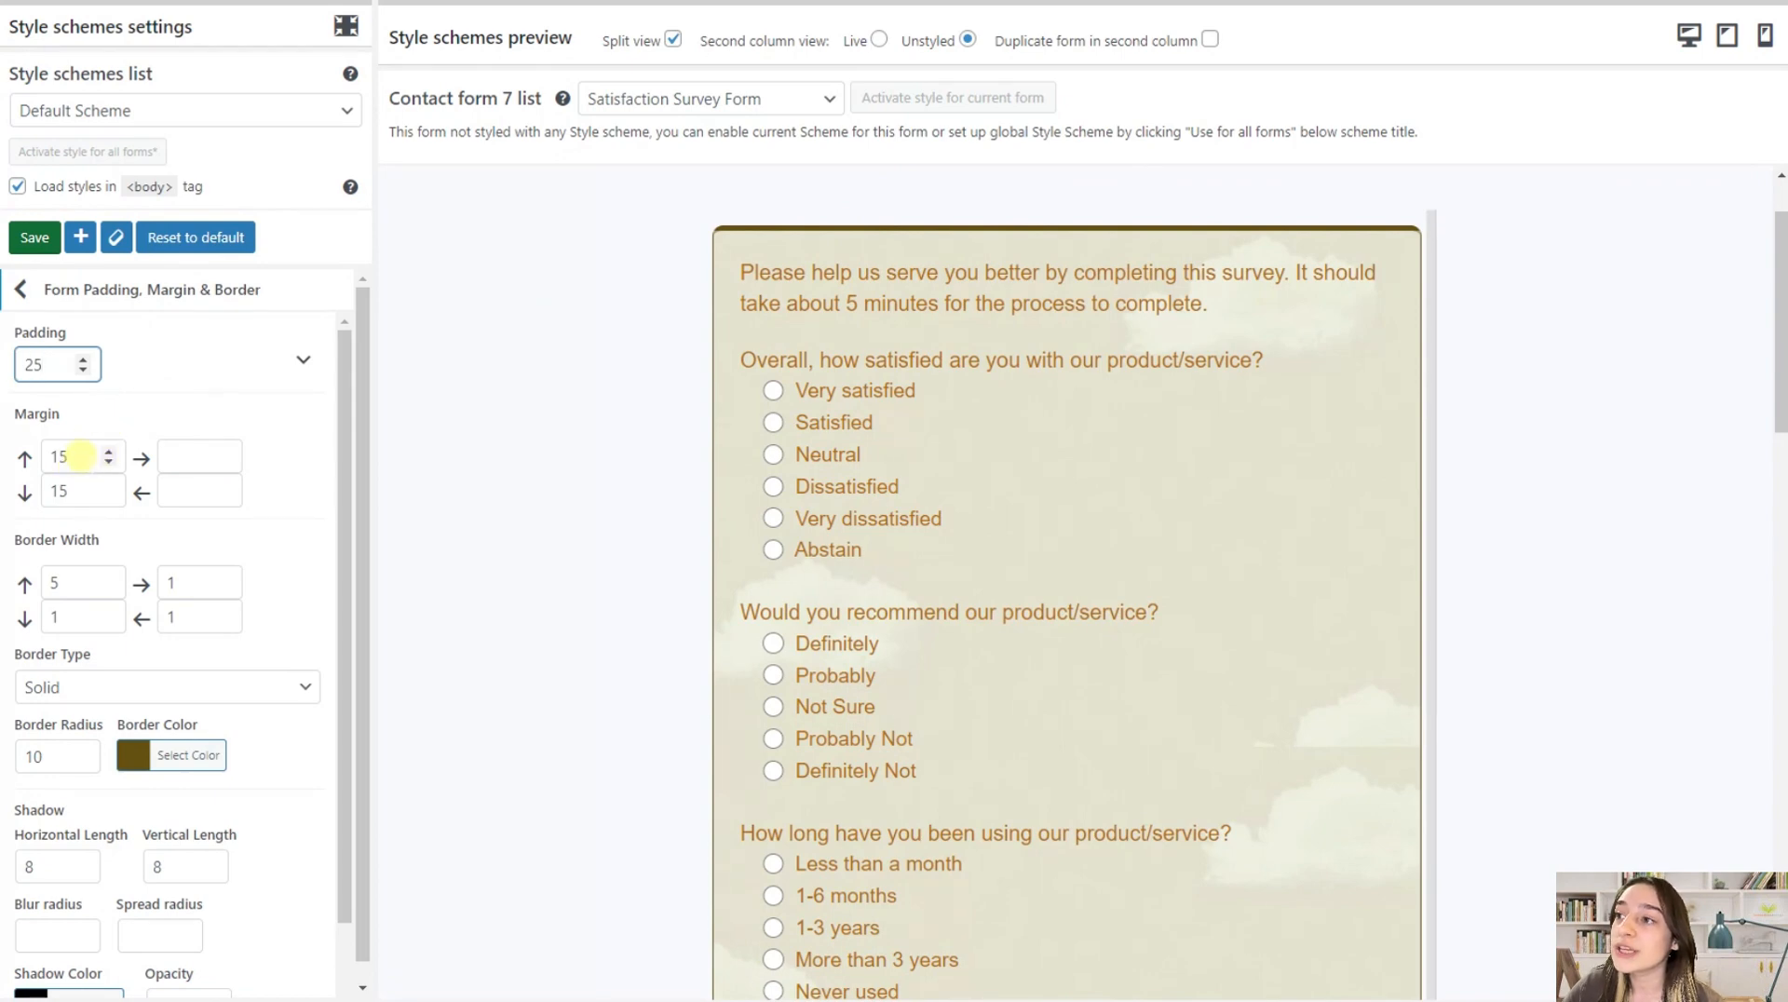
left_click_drag(81, 455, 49, 440)
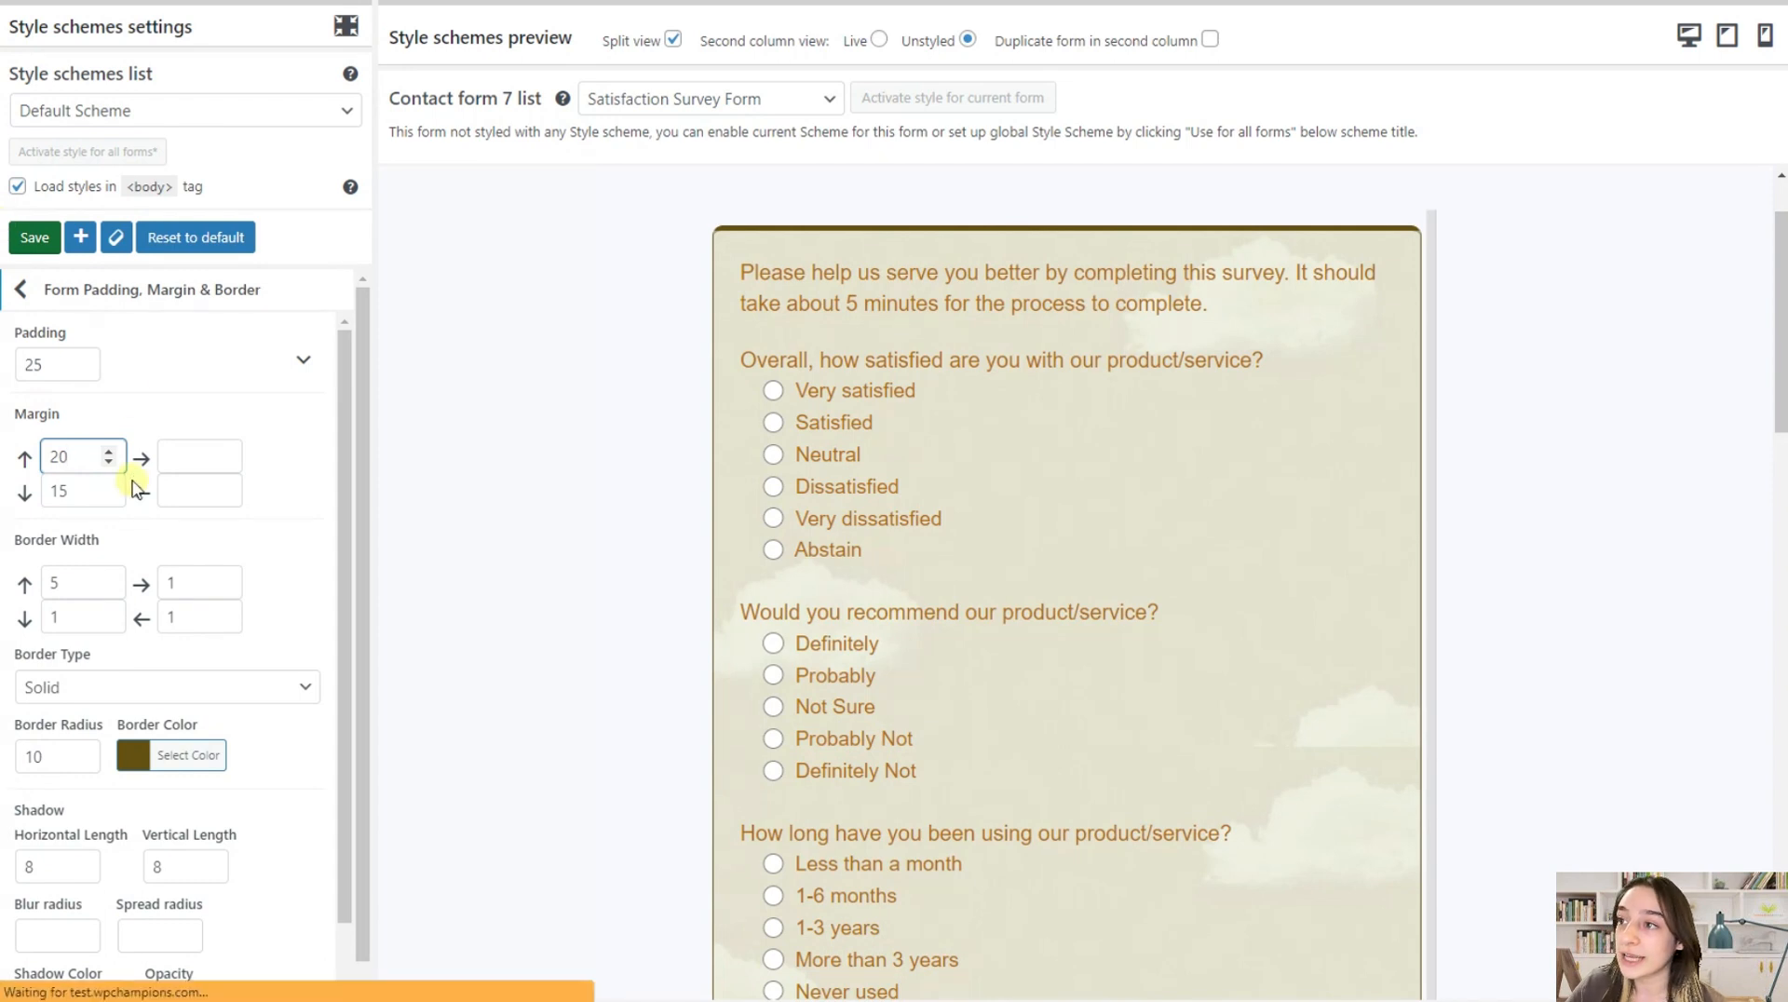
left_click_drag(84, 491, 42, 492)
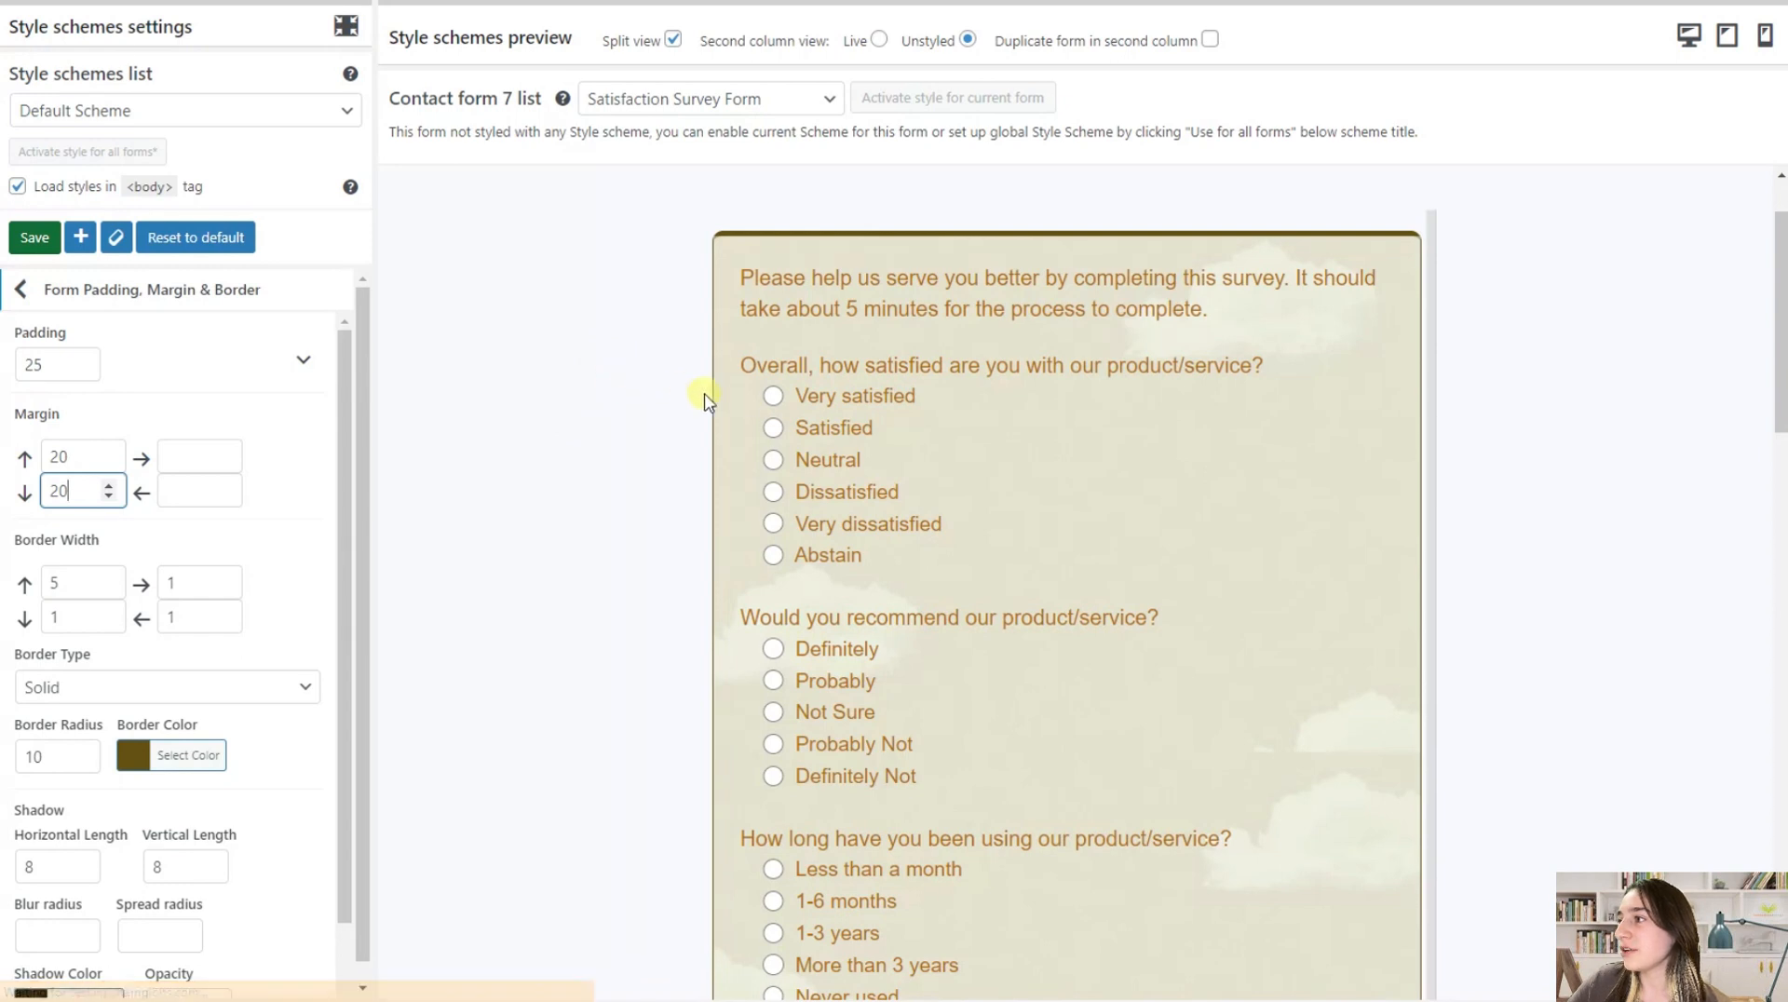
Set the form's top border width to 10
scroll(149, 513, "down", 1)
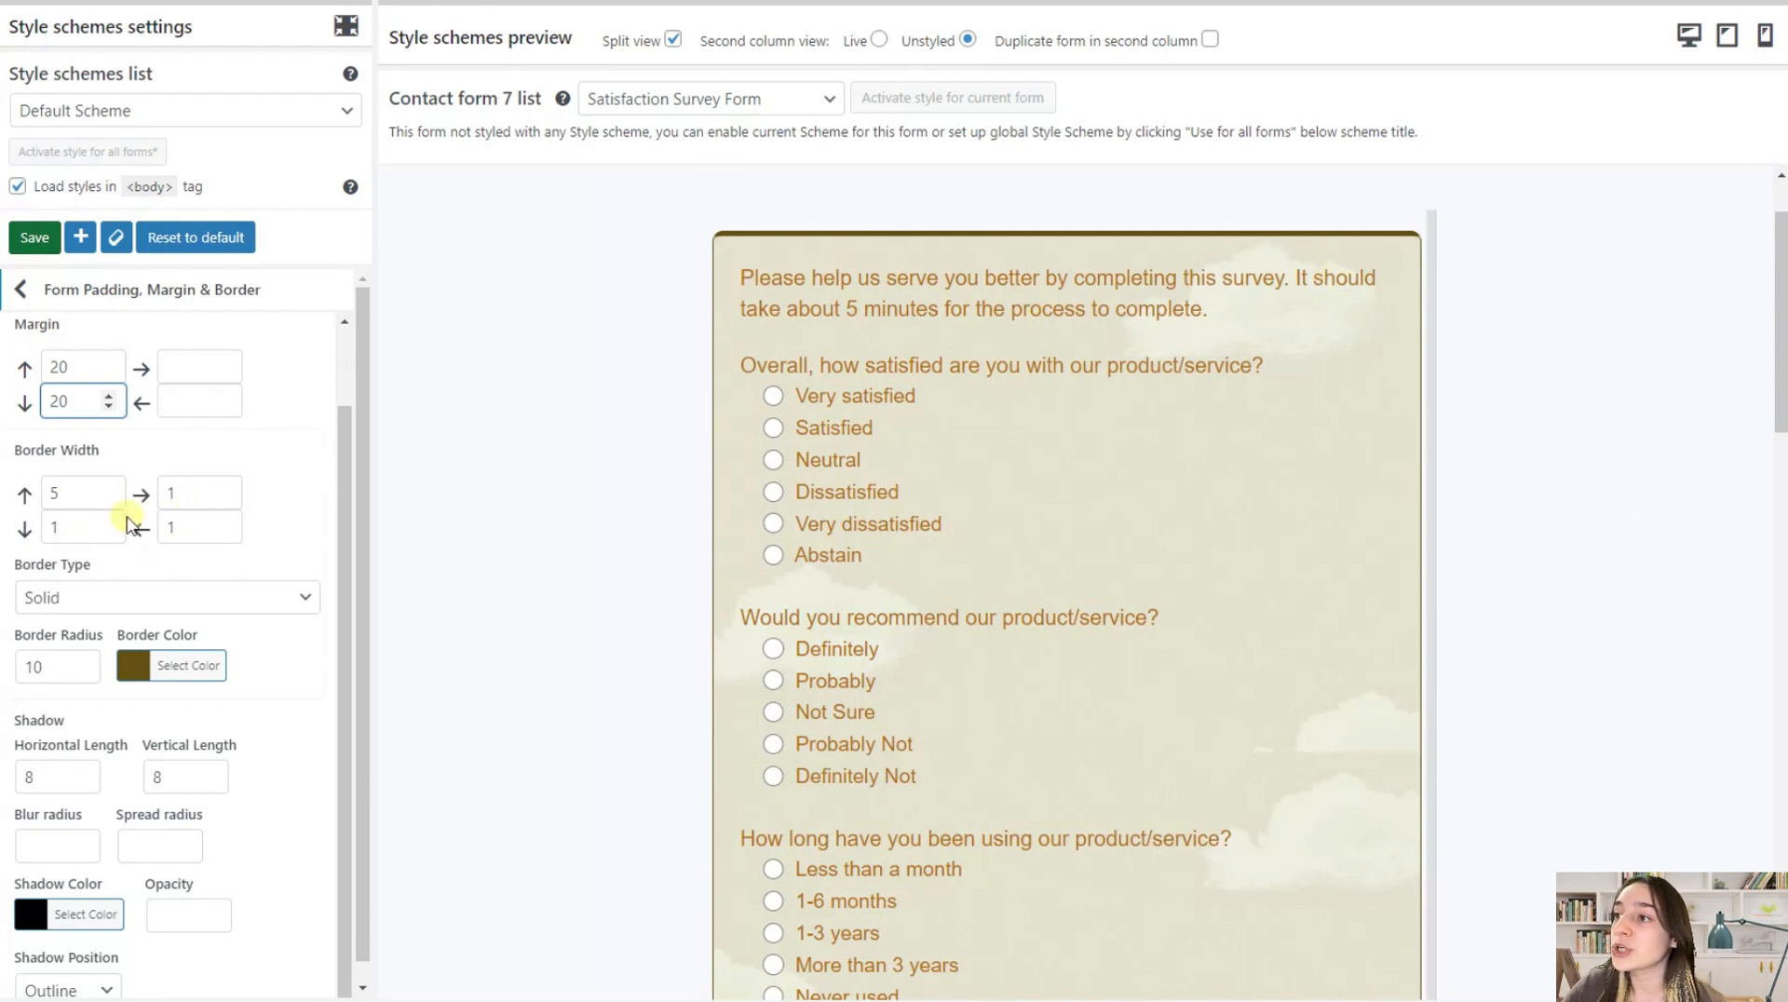
double_click(71, 488)
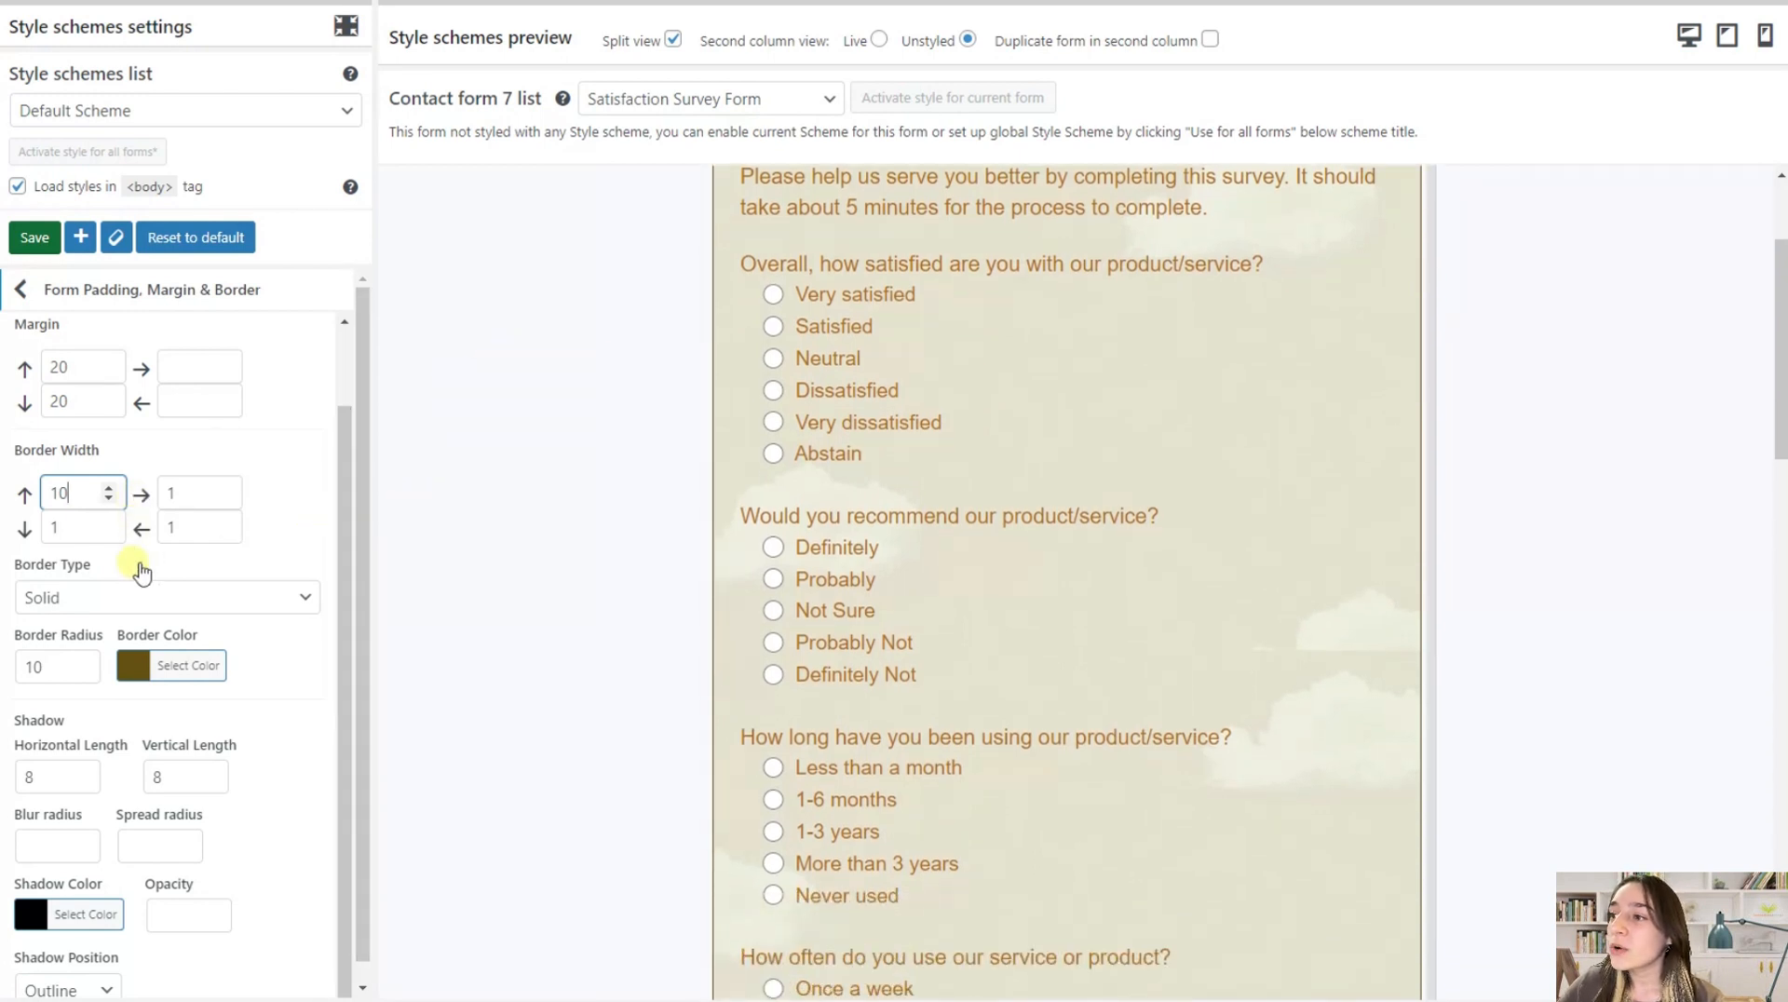
Try the Dotted border type on the form and restore it to Solid
left_click(135, 598)
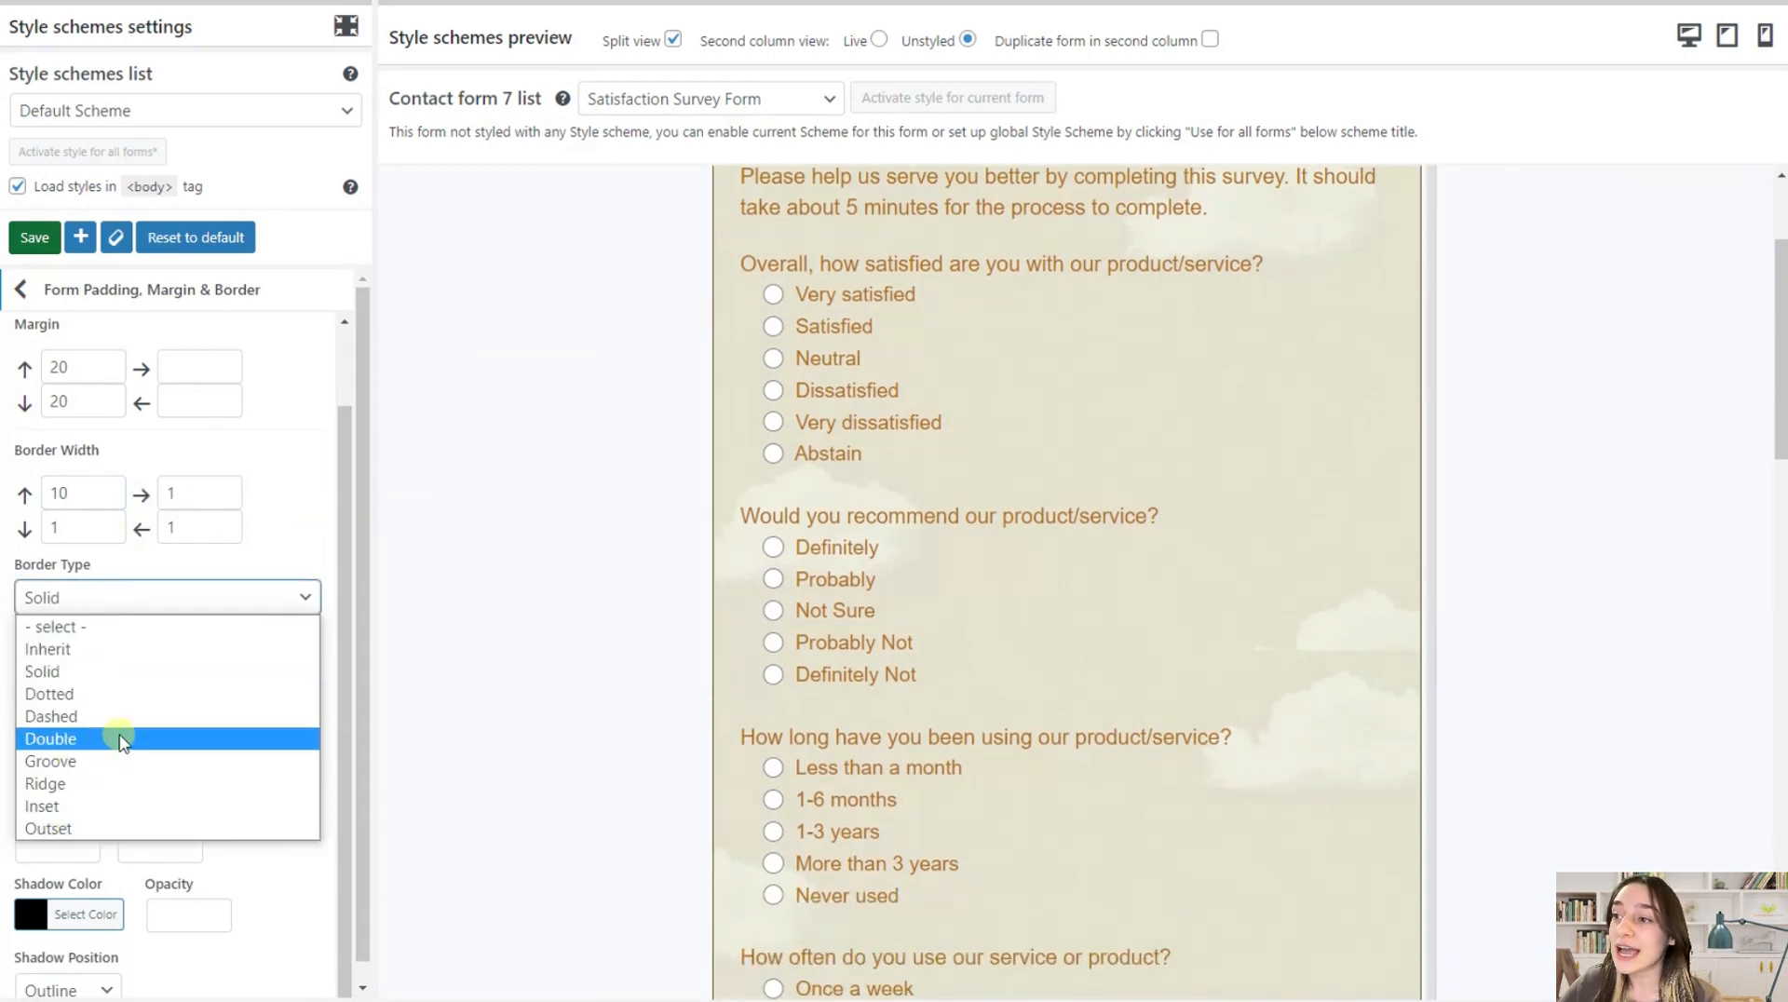
left_click(144, 693)
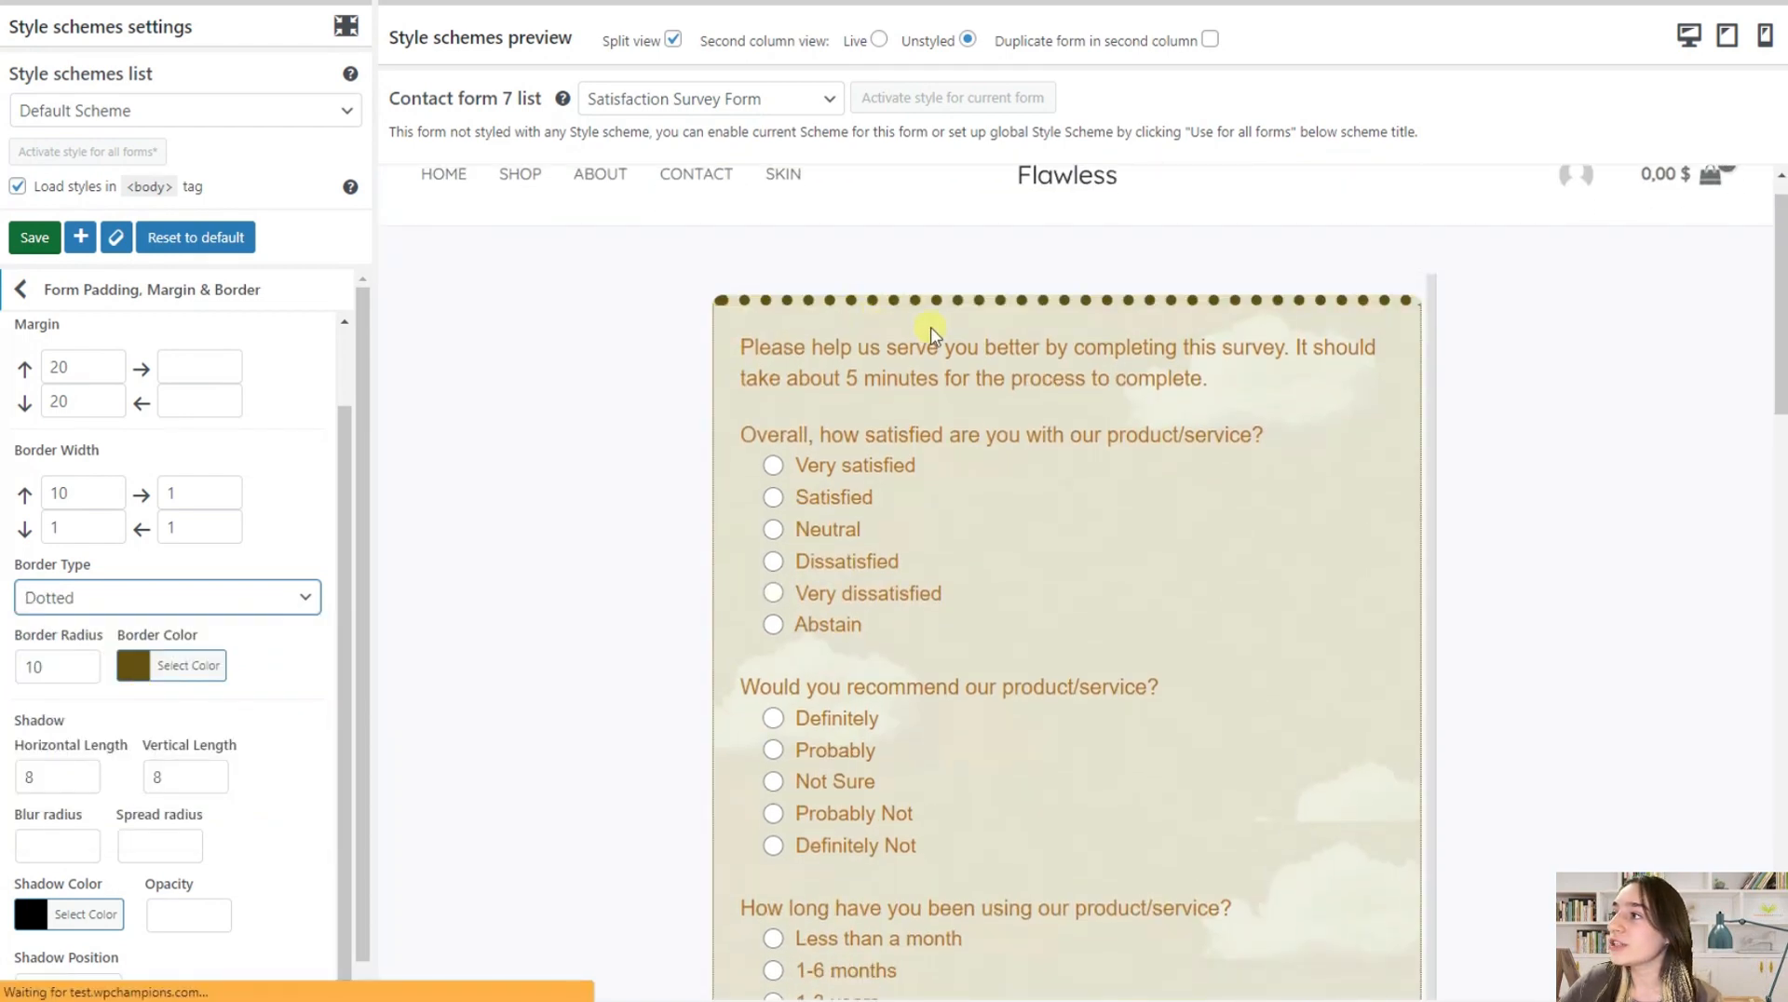
left_click(275, 597)
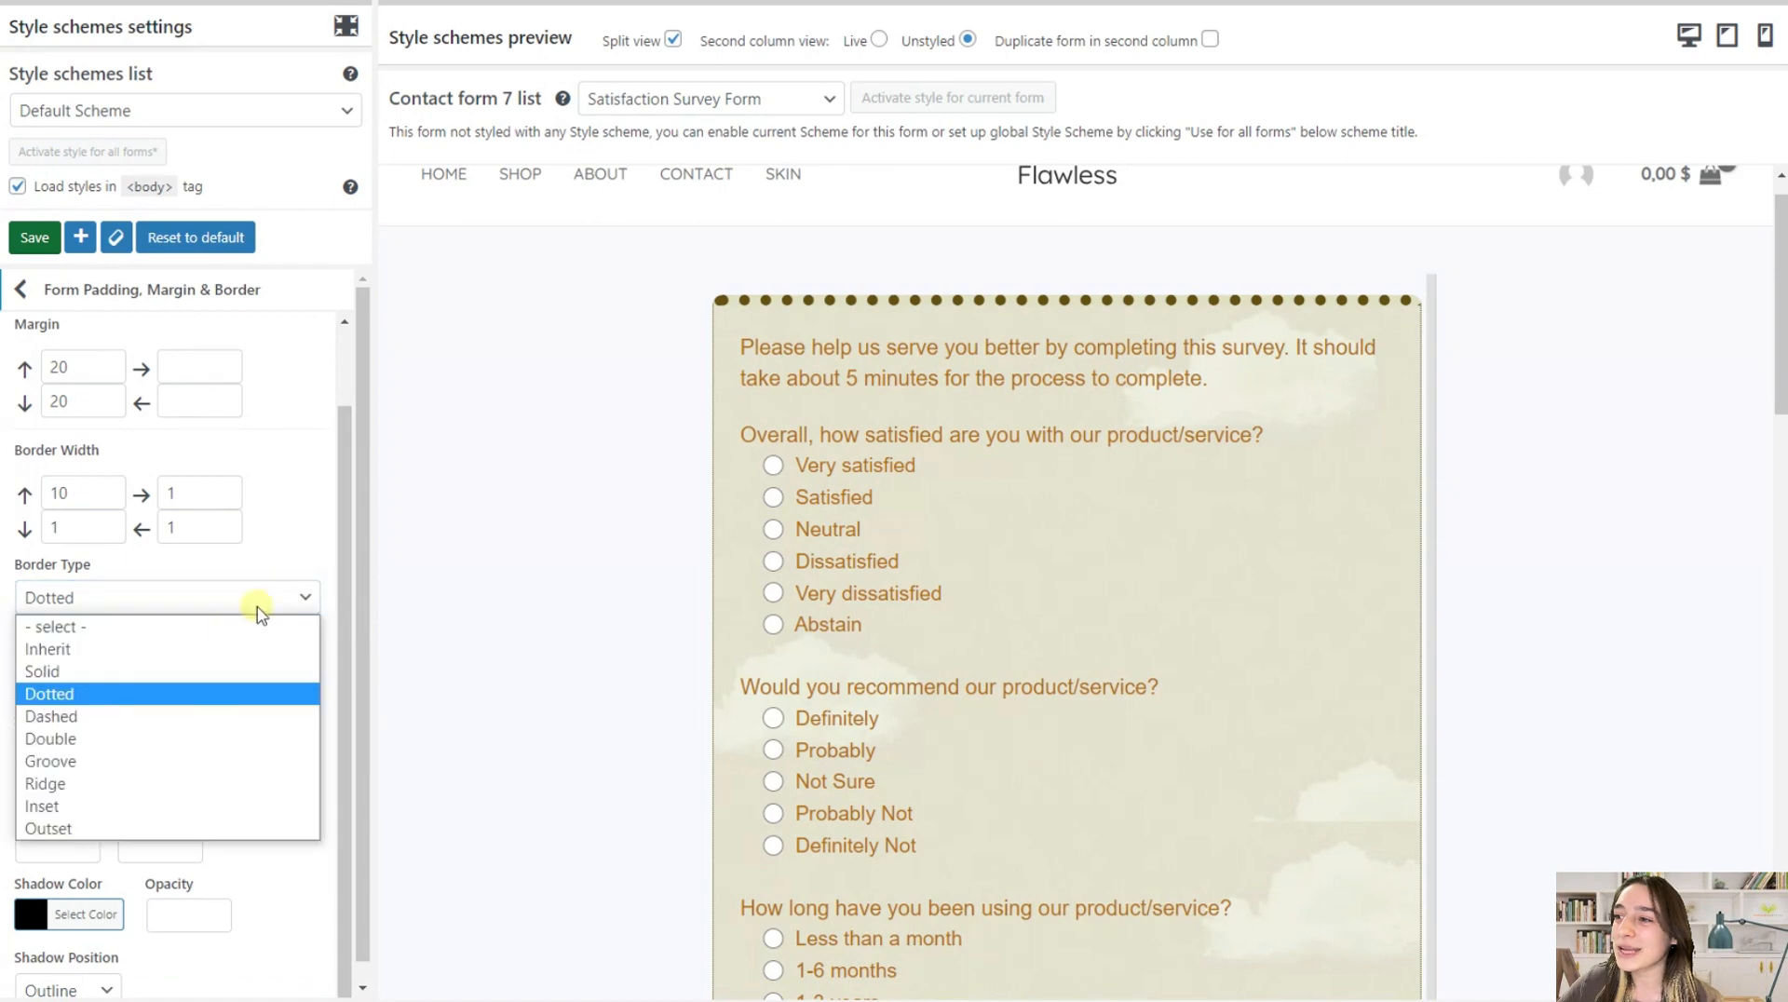
left_click(200, 651)
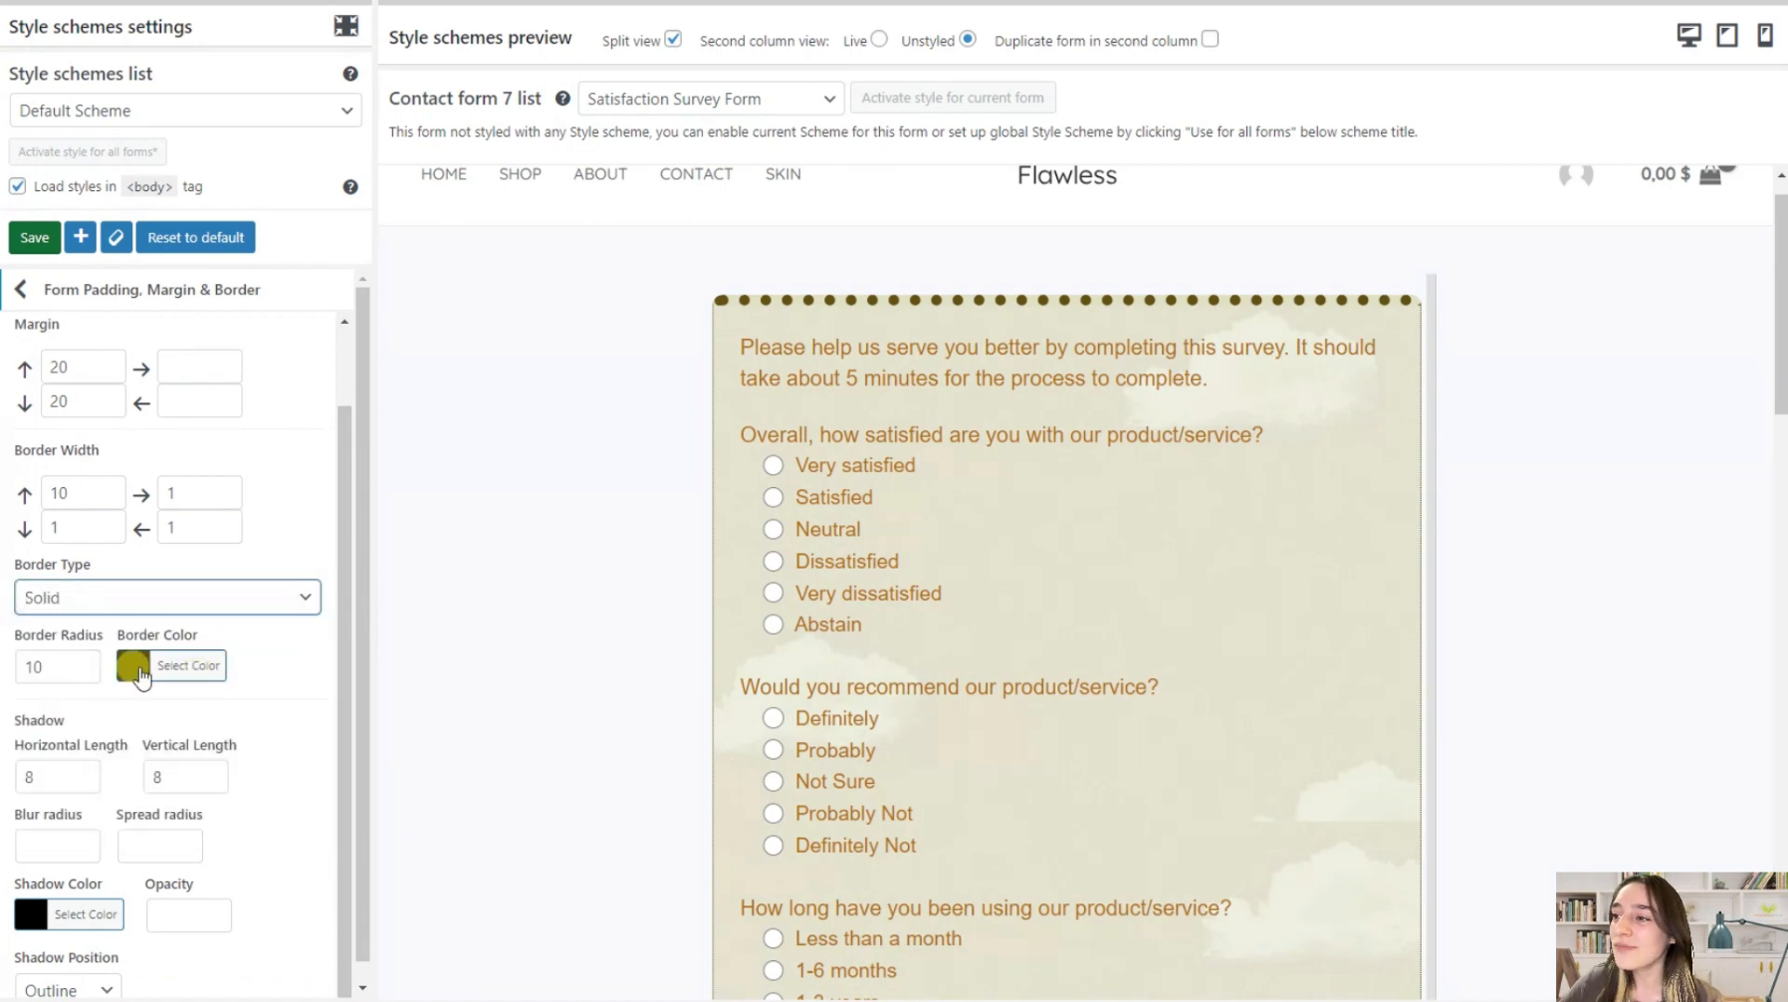
Change the form's border color to the fully saturated dark brown #5b4300 and leave the padding, margin and border settings
left_click(132, 667)
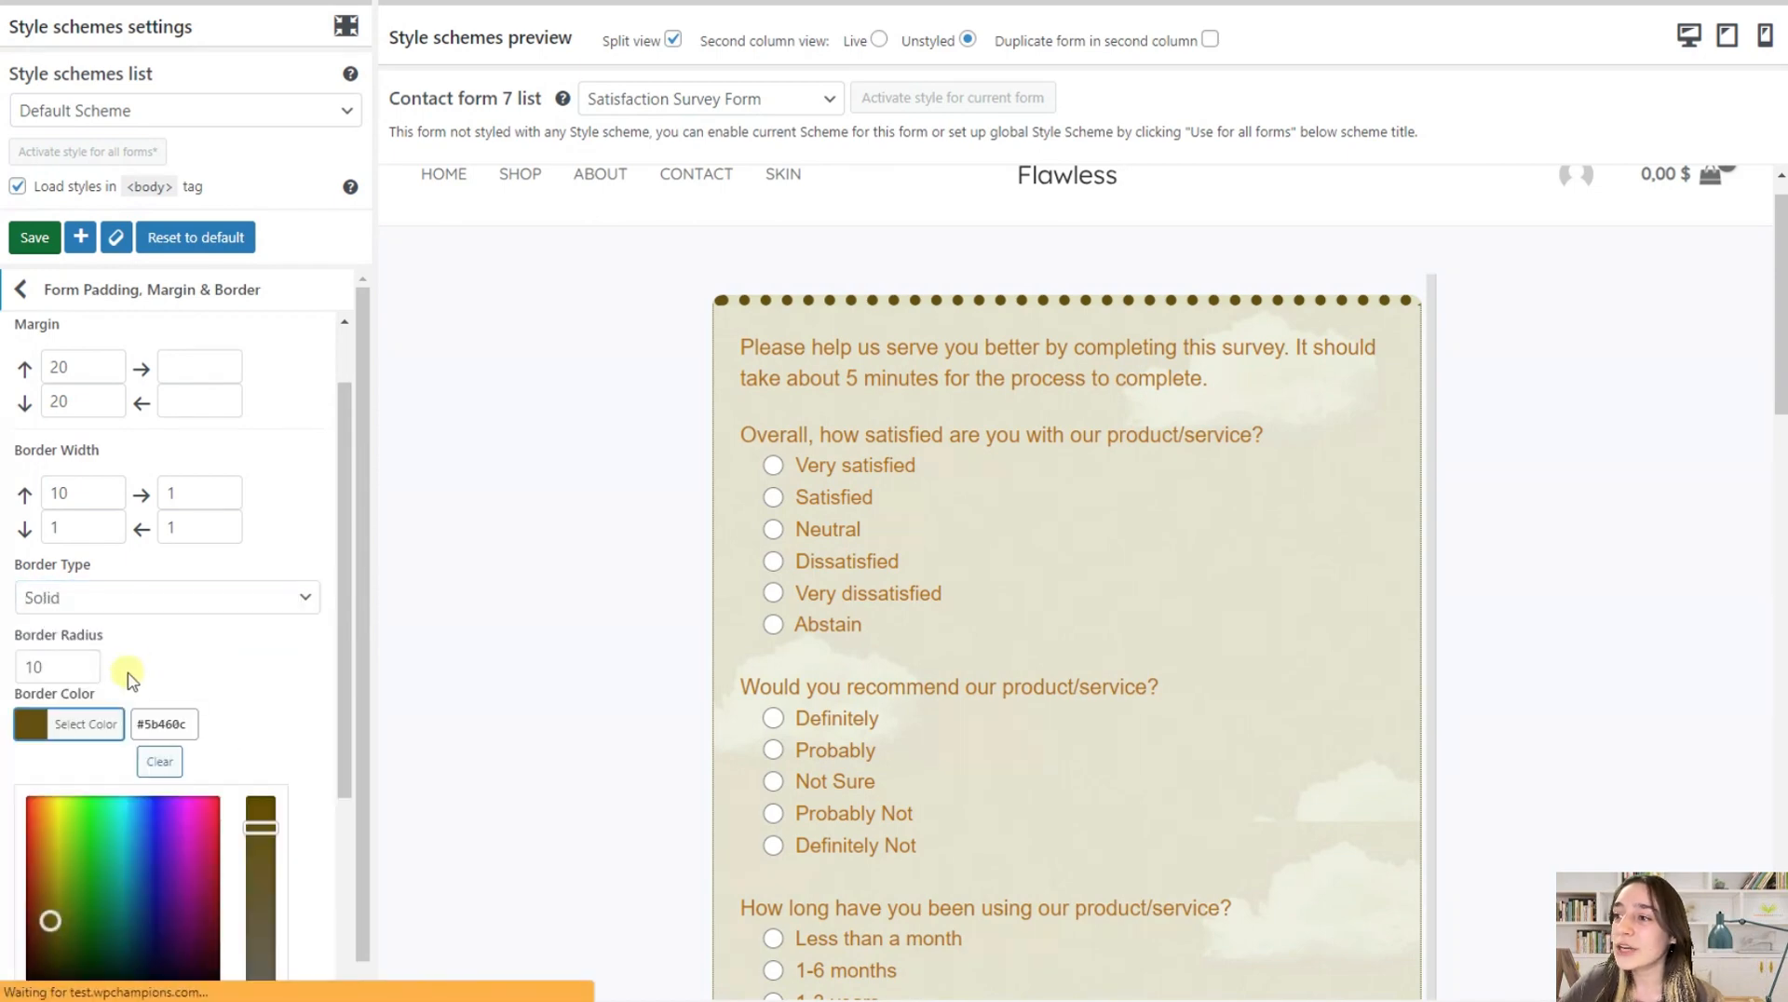
left_click(296, 774)
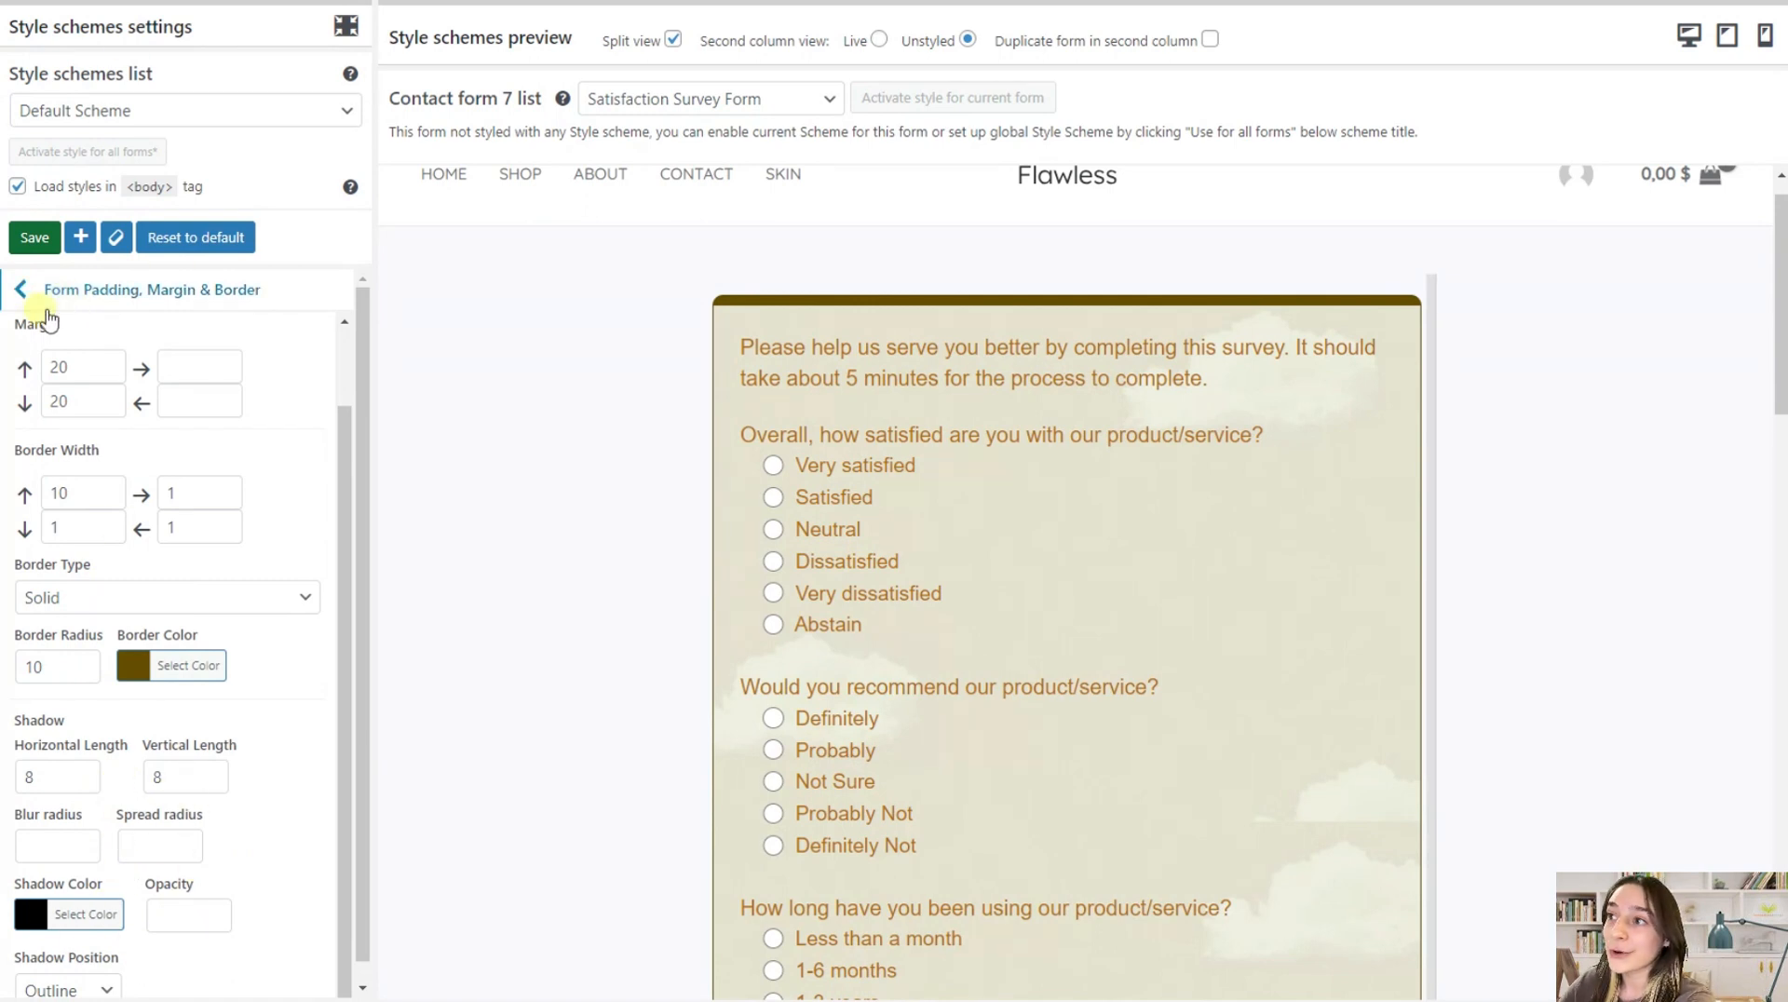
left_click(25, 292)
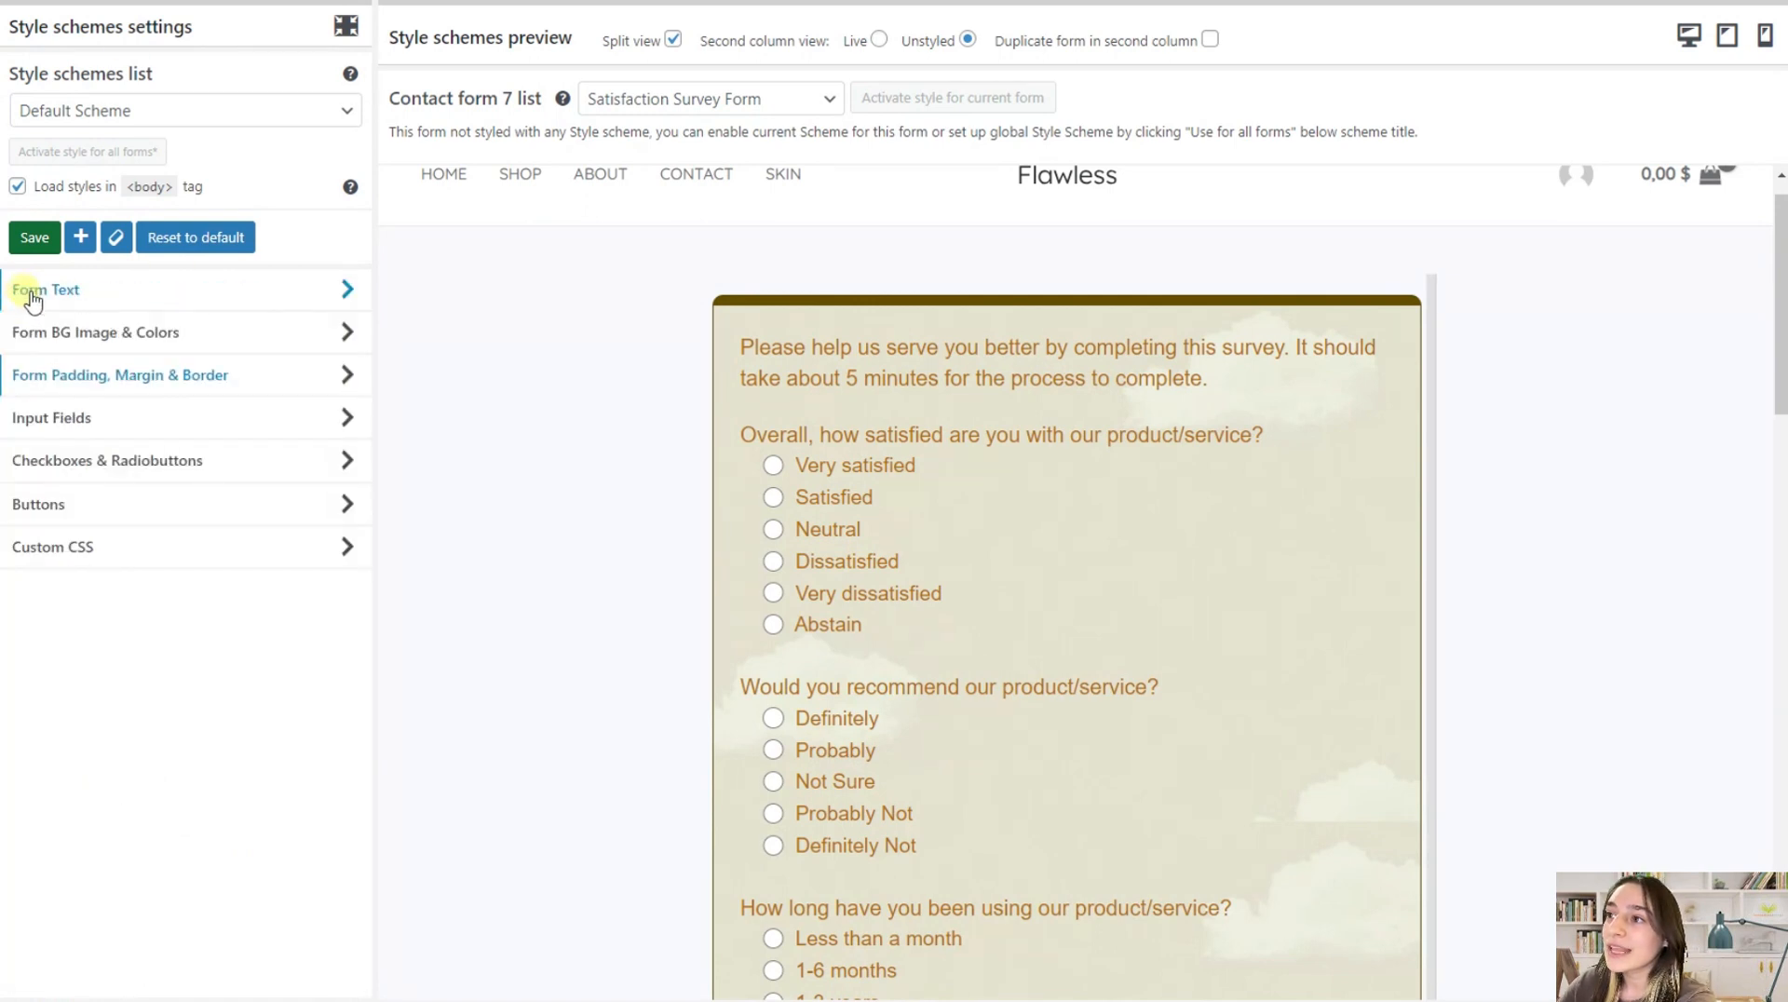
Open the Input Fields settings and find the text area under "What do you like about the product/service?" in the preview
left_click(97, 421)
scroll(950, 540, "down", 2)
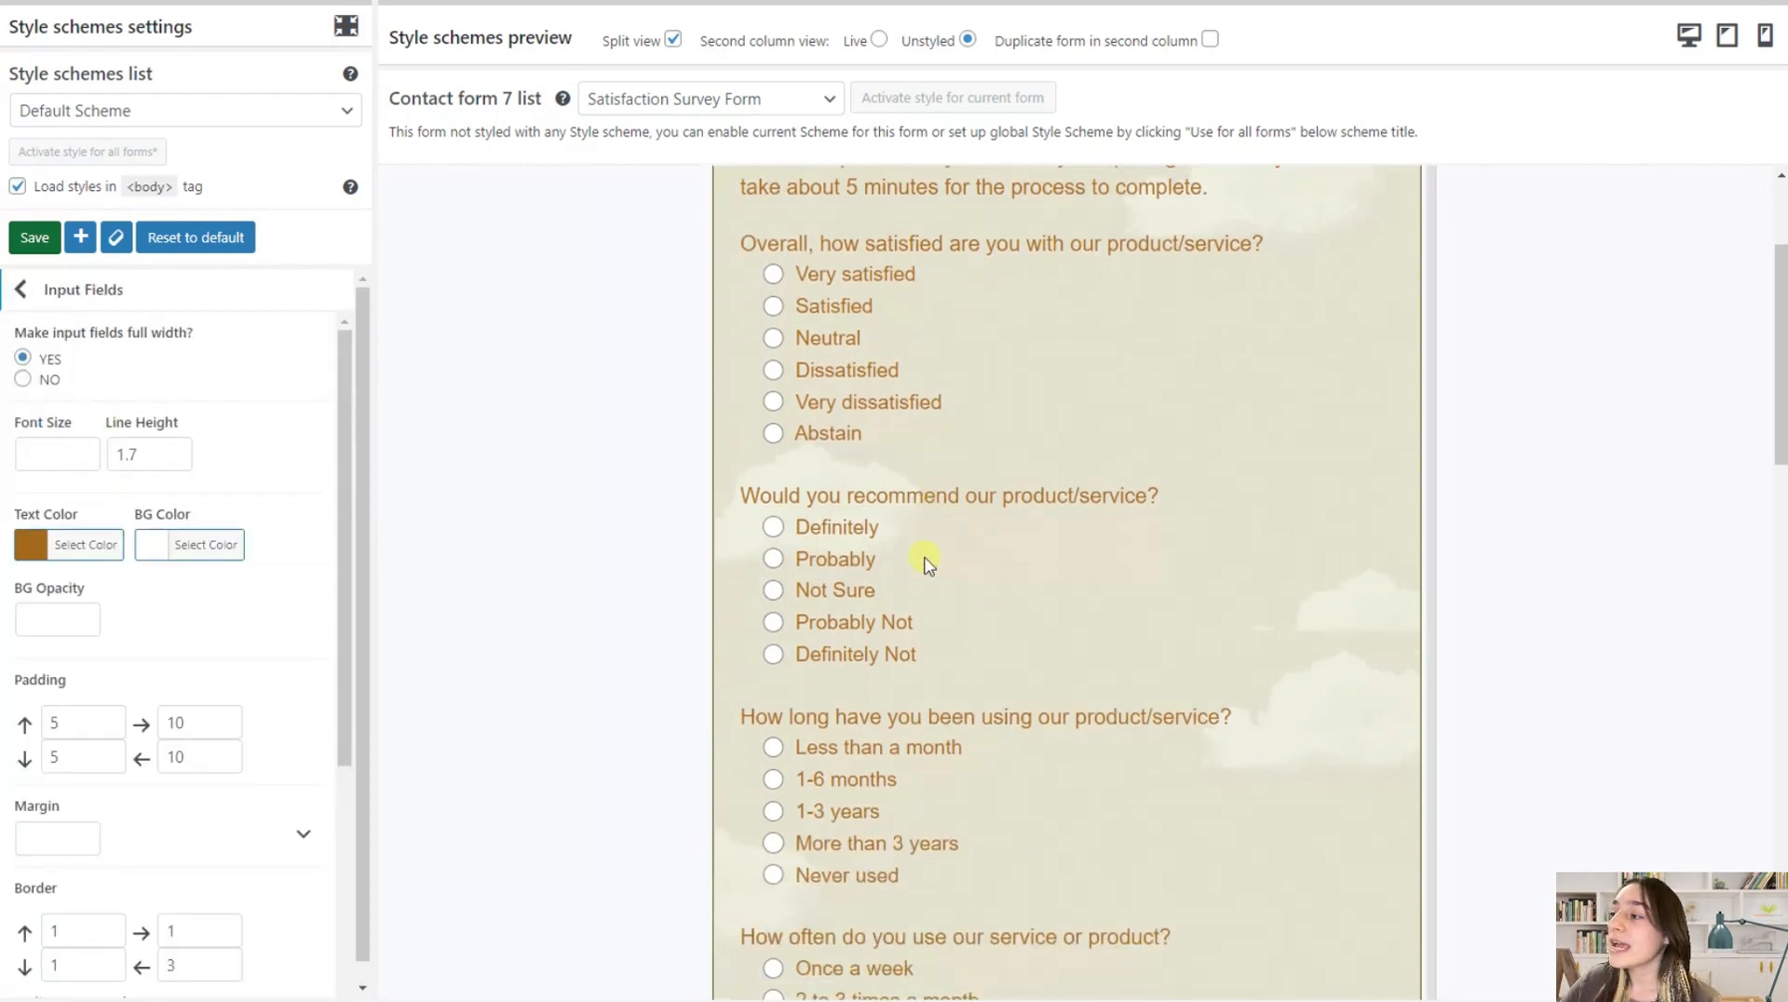
scroll(928, 563, "down", 10)
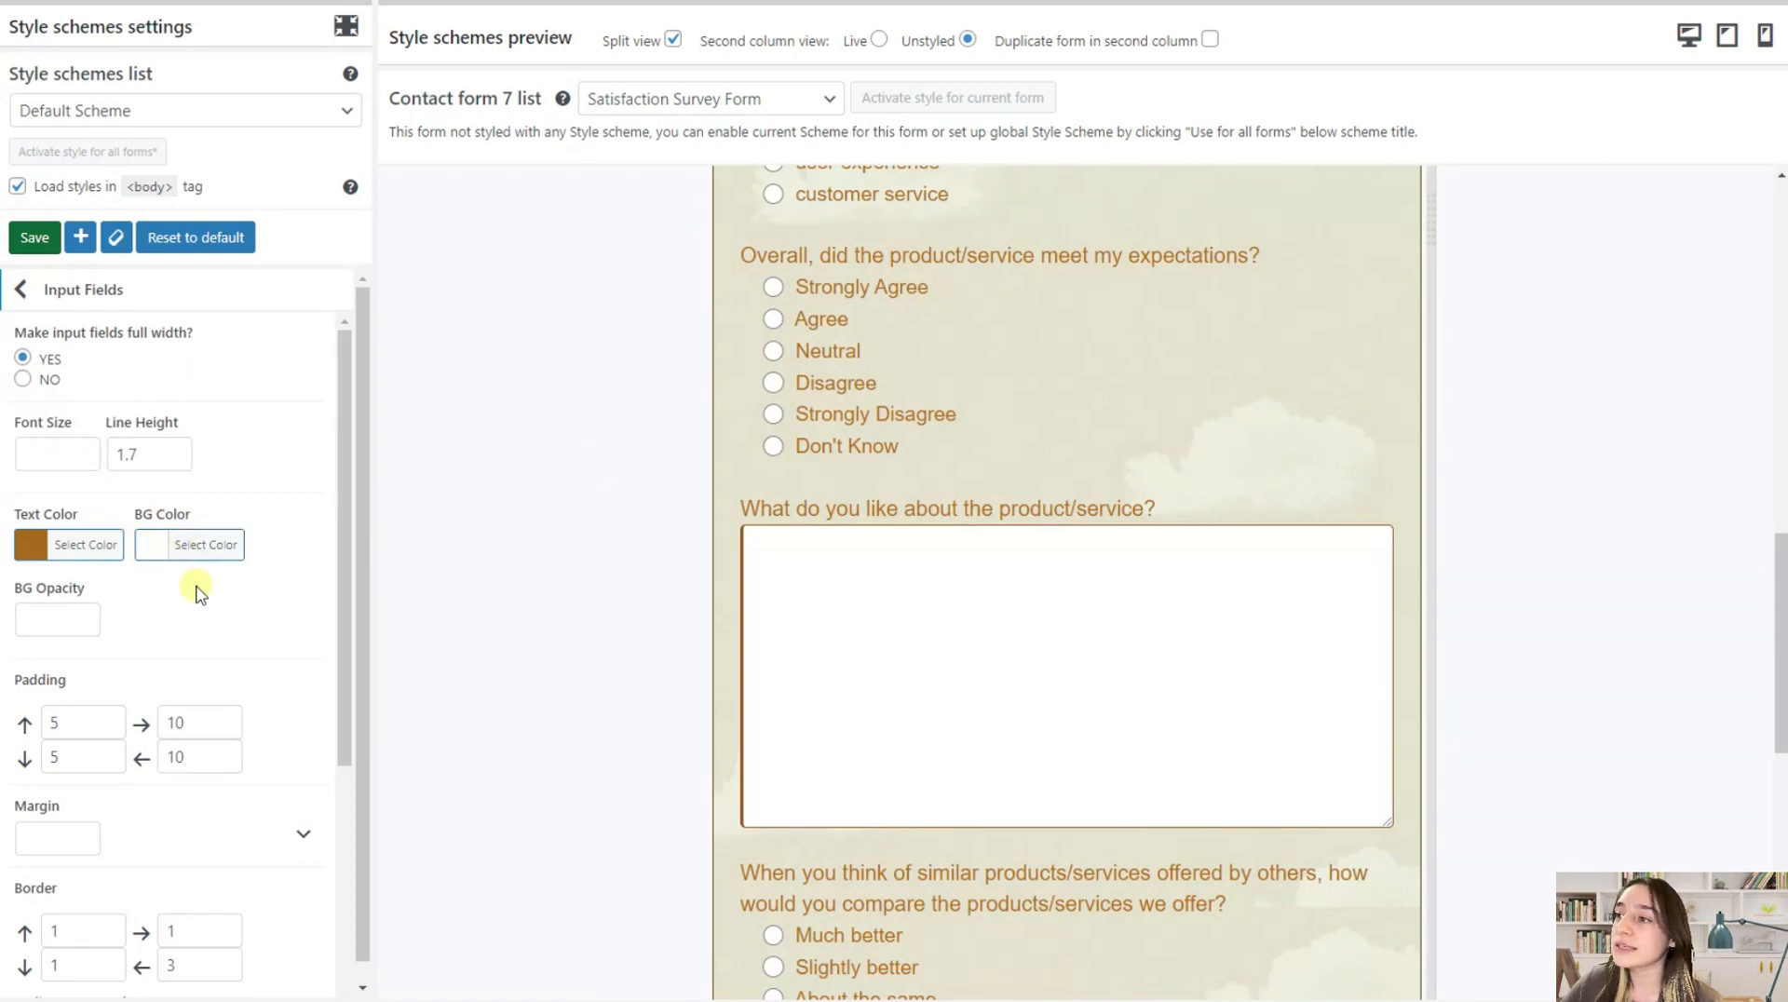
Try red #dd3333 as the input fields' background color and restore white #ffffff
left_click(173, 545)
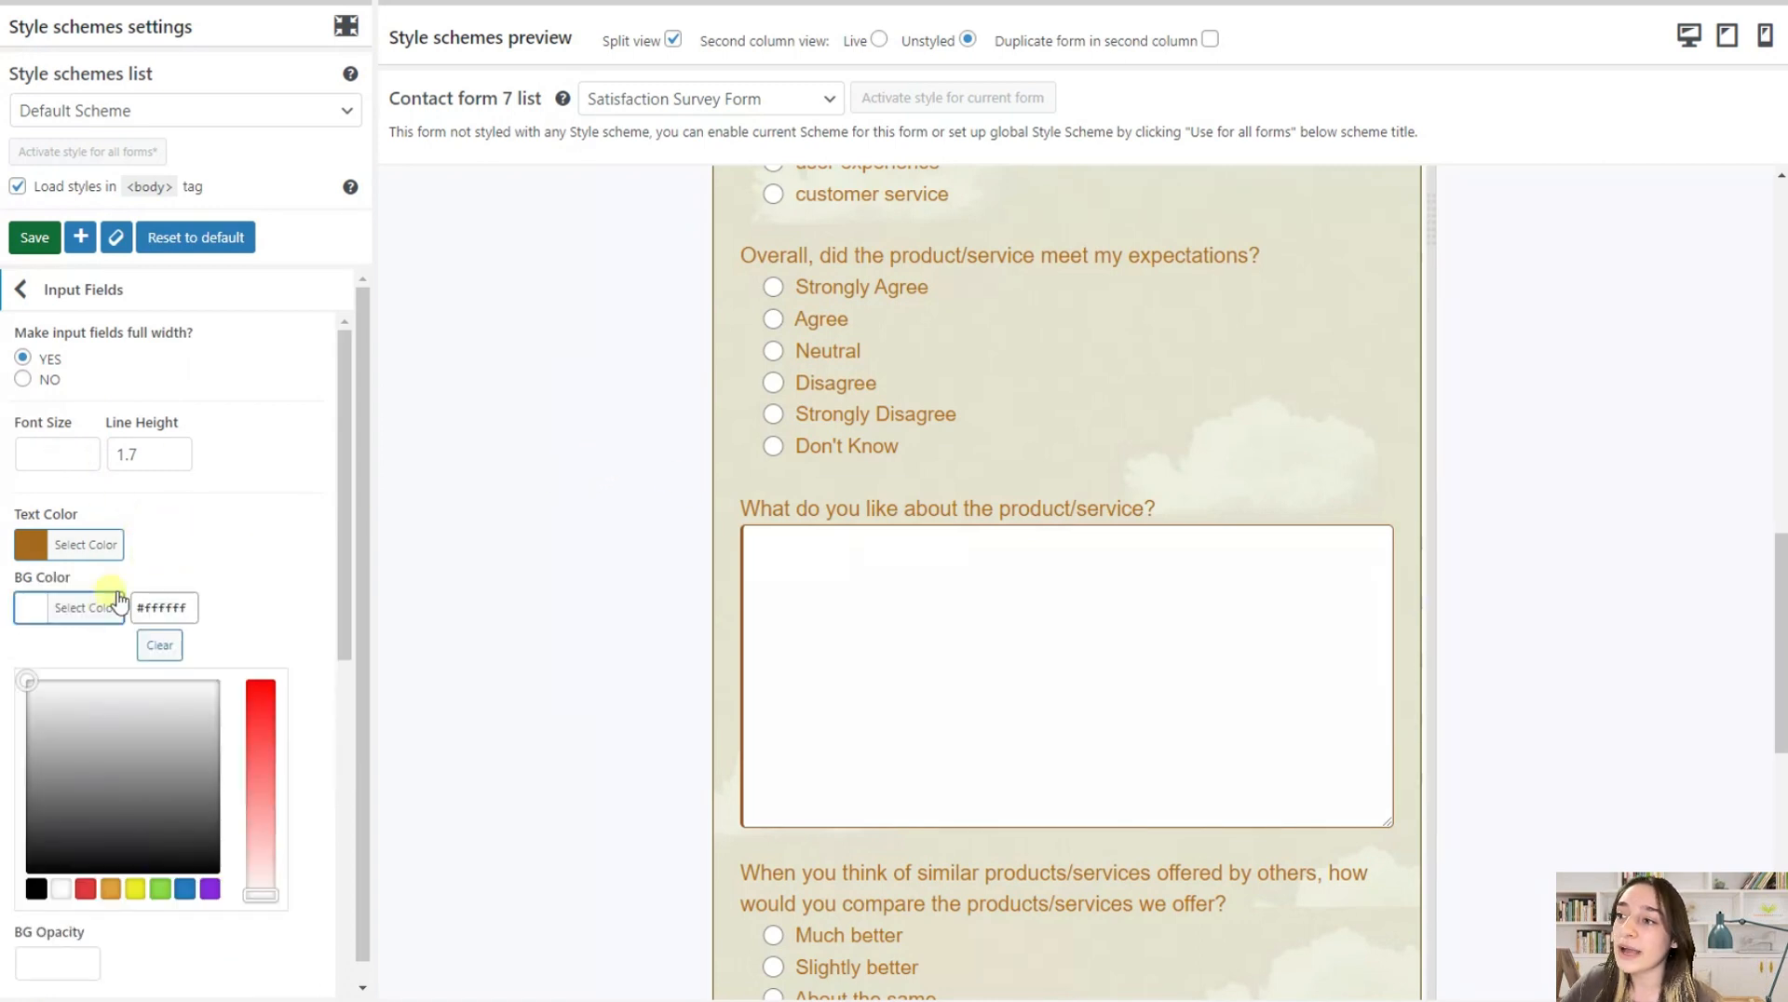
left_click(85, 890)
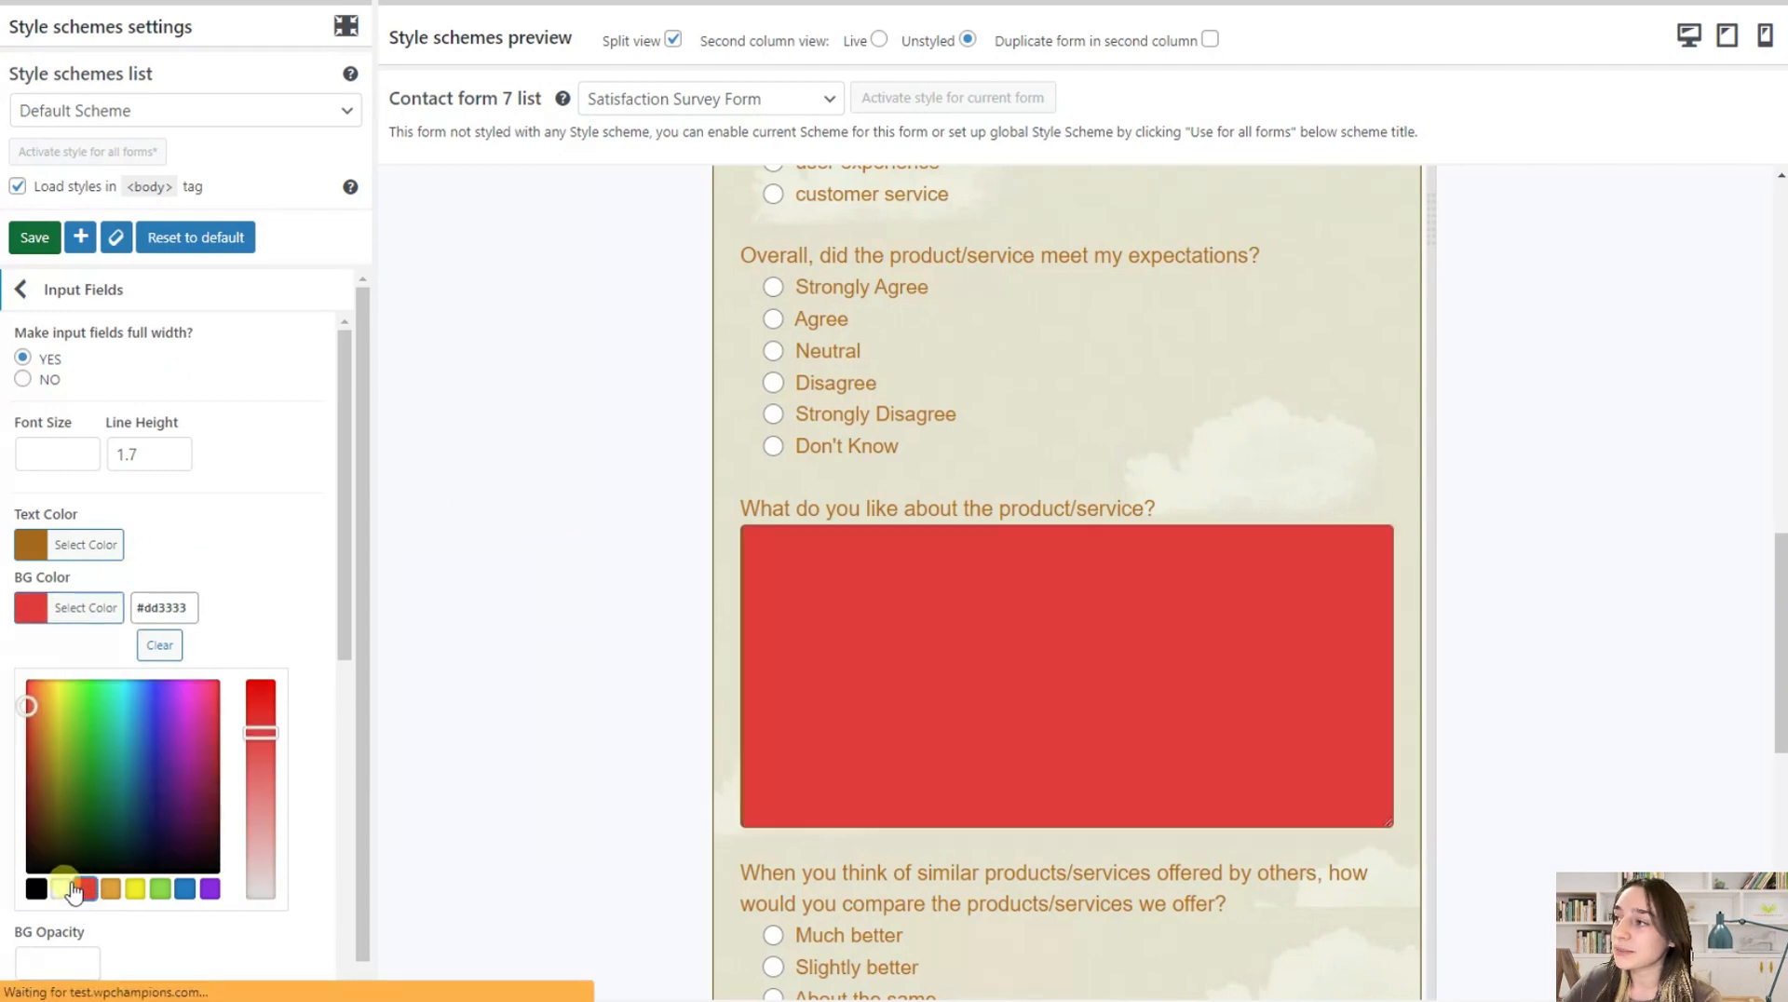
left_click(61, 888)
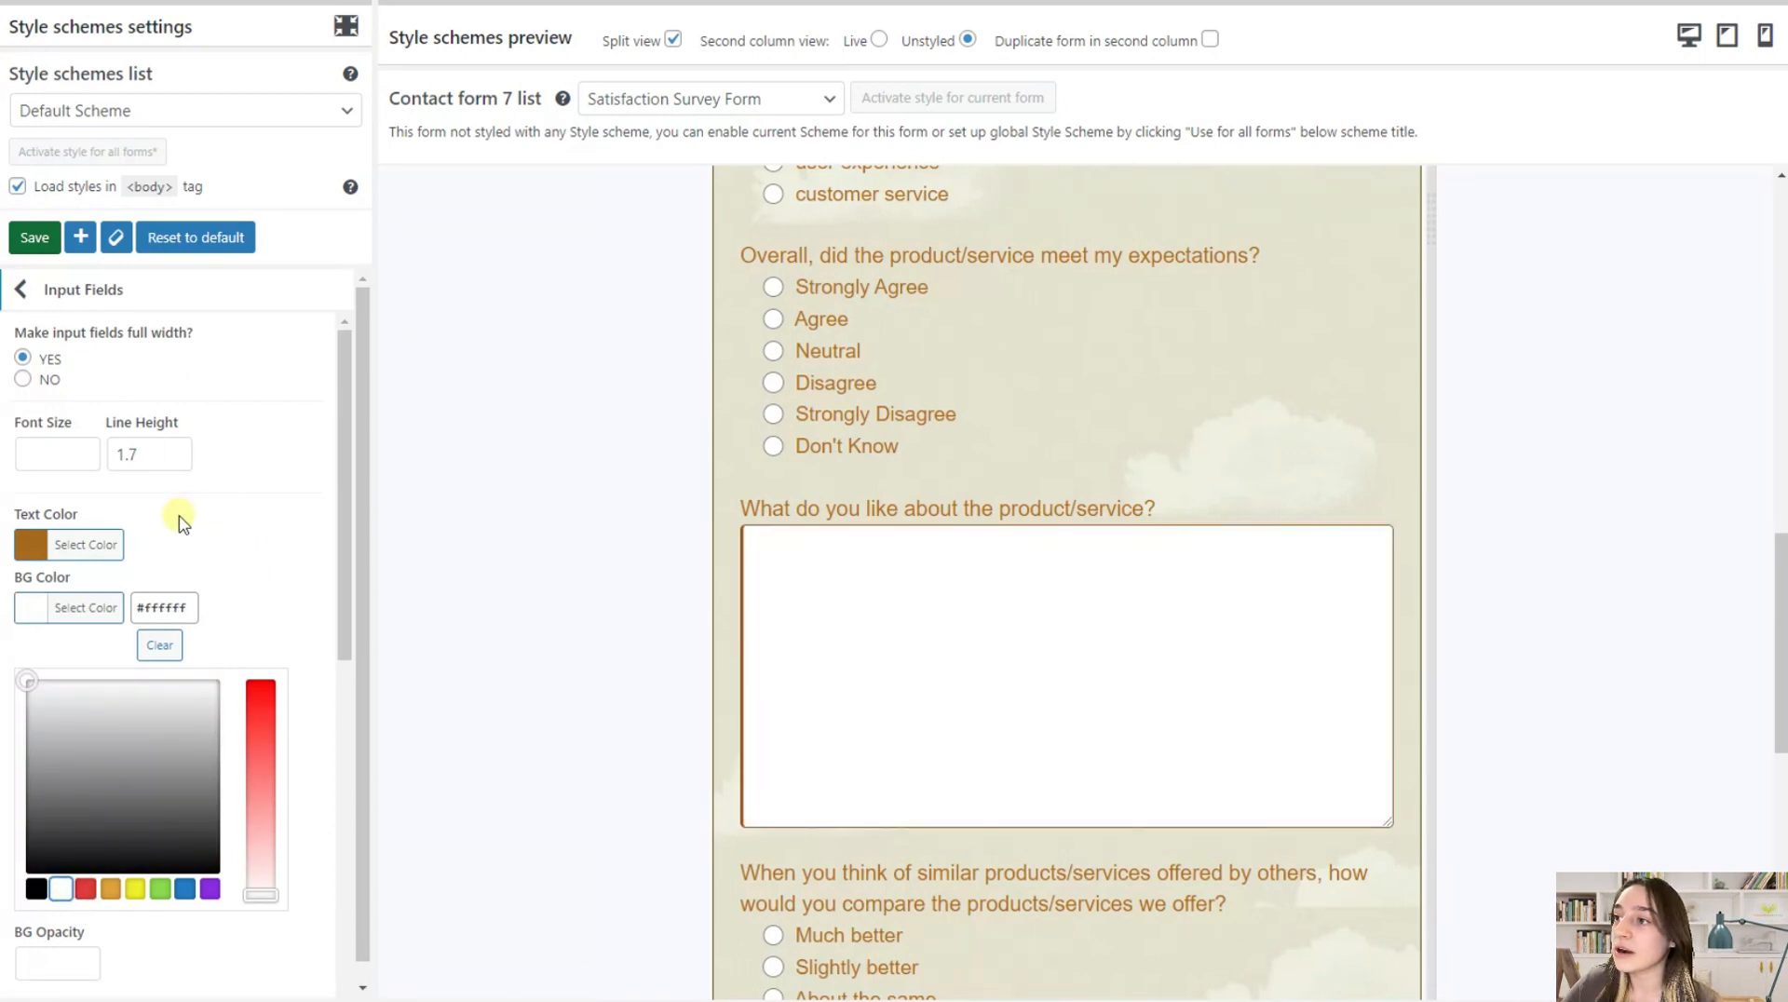
Set the input fields' text color to black #000000, testing it with sample text in the preview's text area
left_click(79, 550)
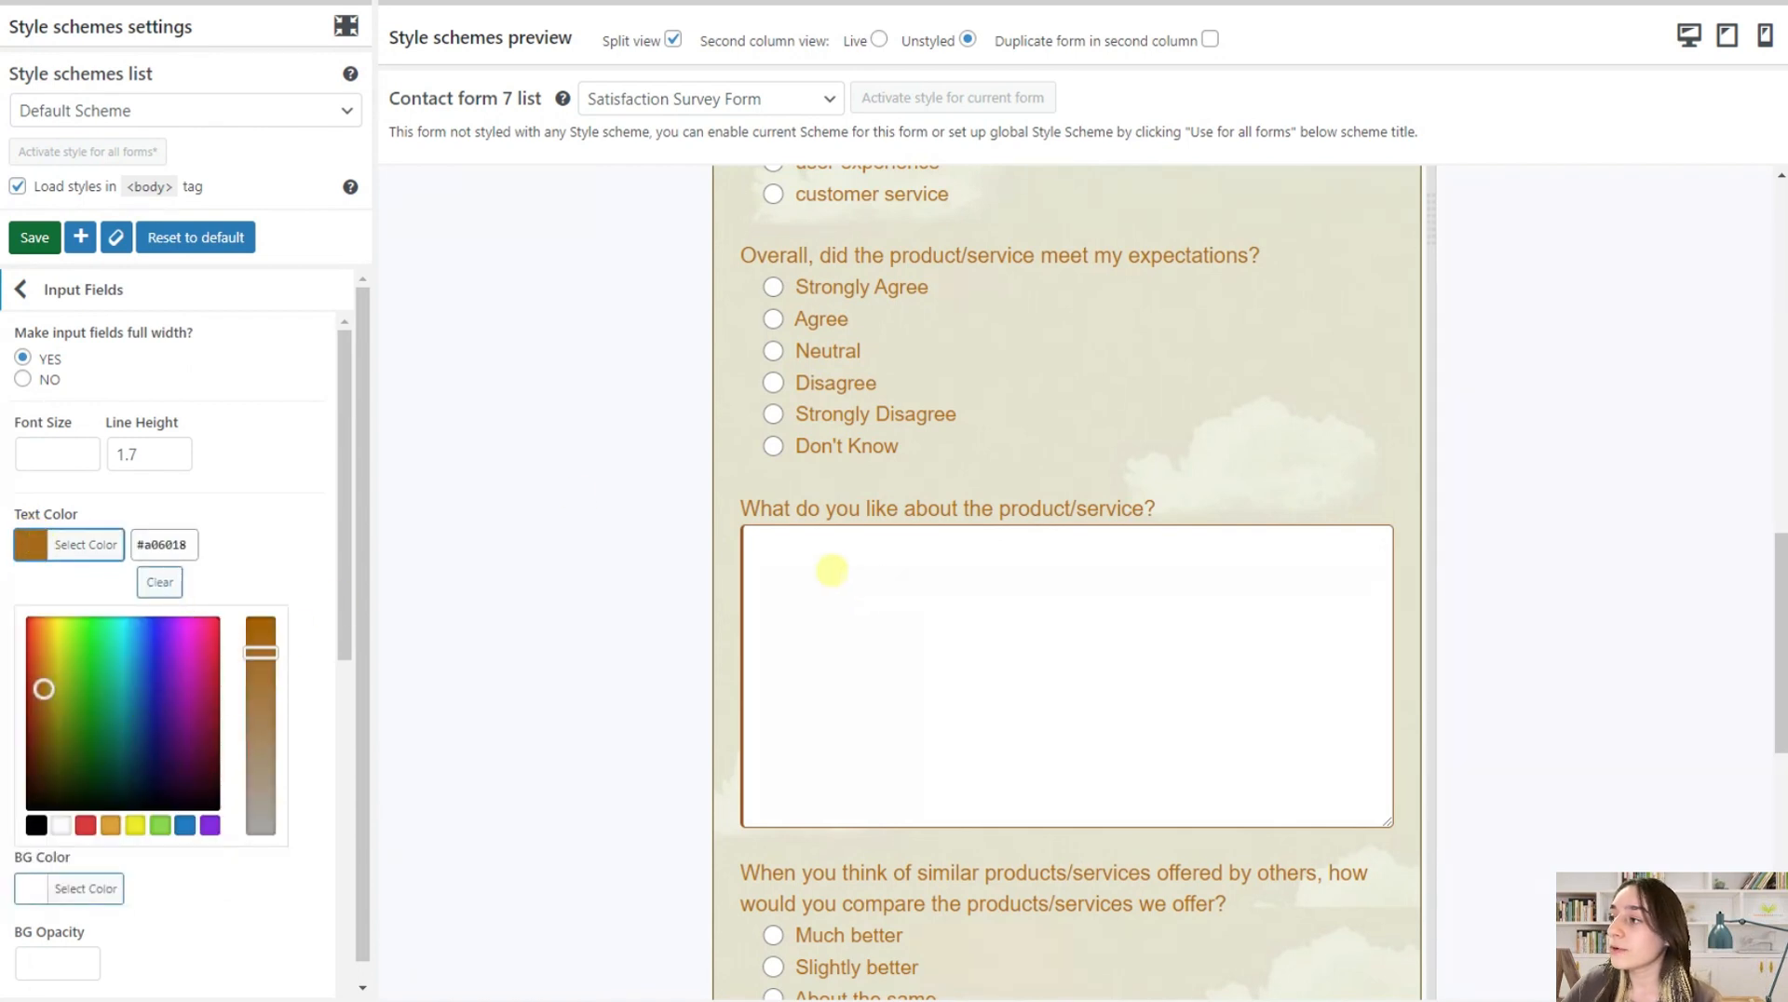
left_click(776, 575)
type("ggdd")
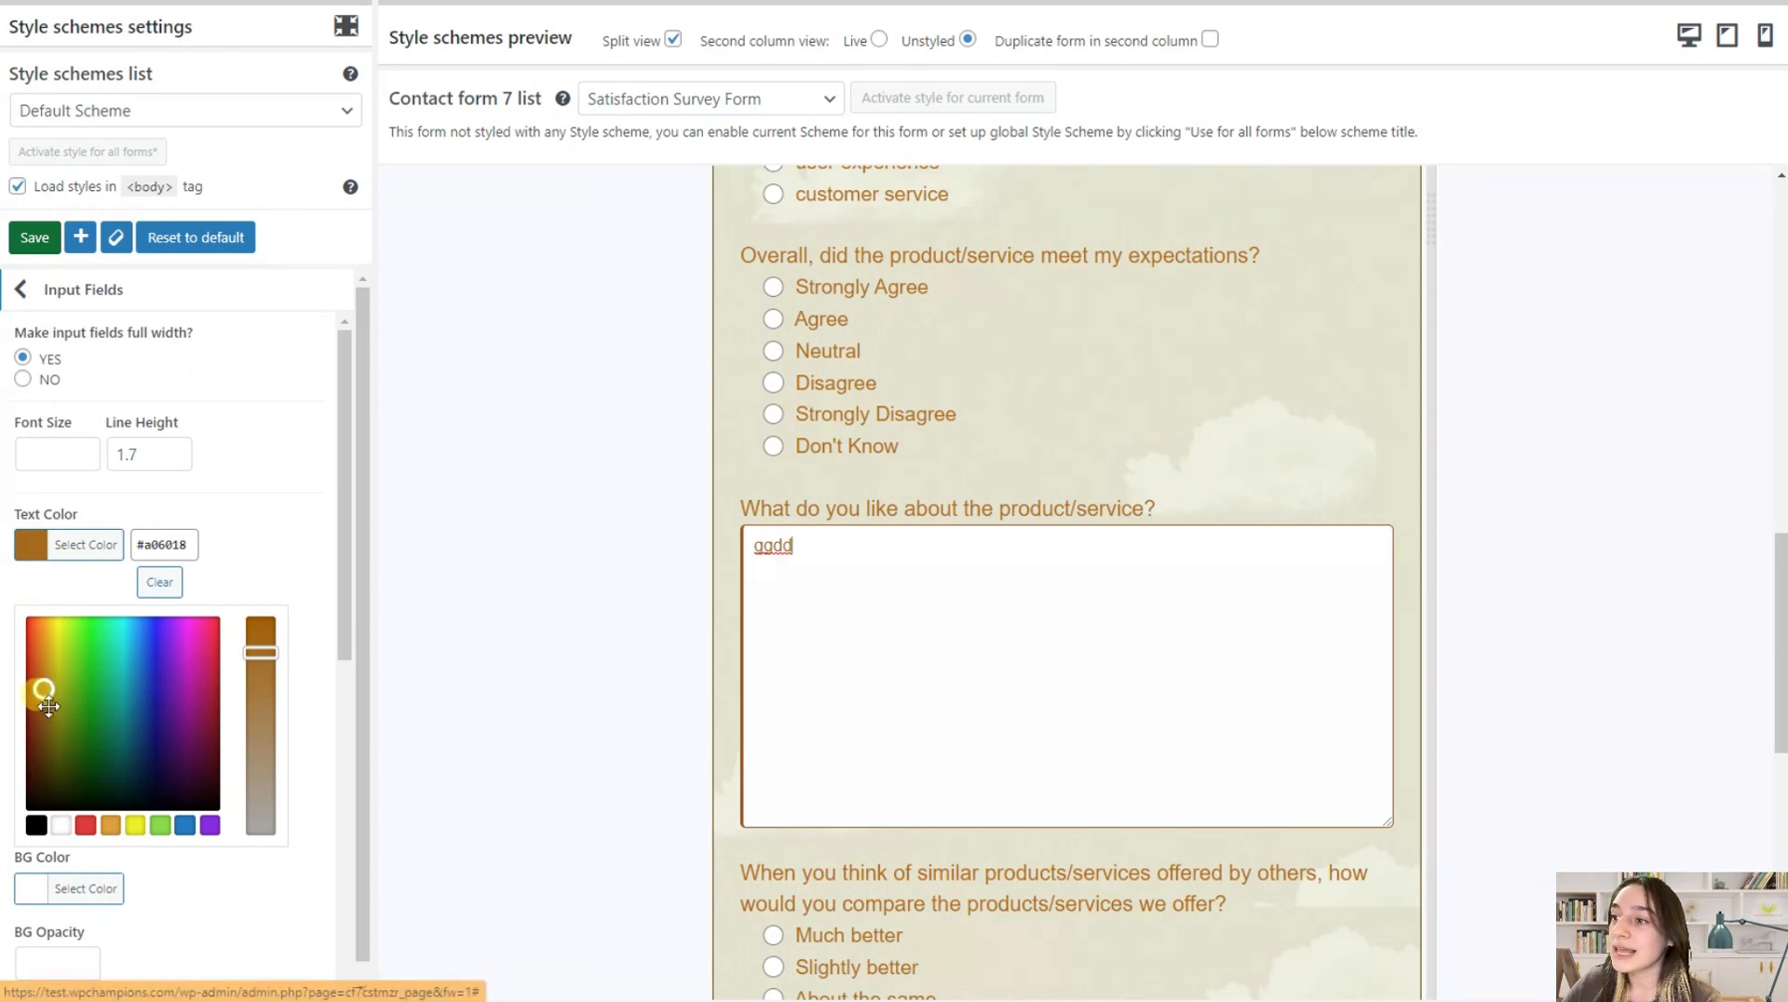
left_click(39, 825)
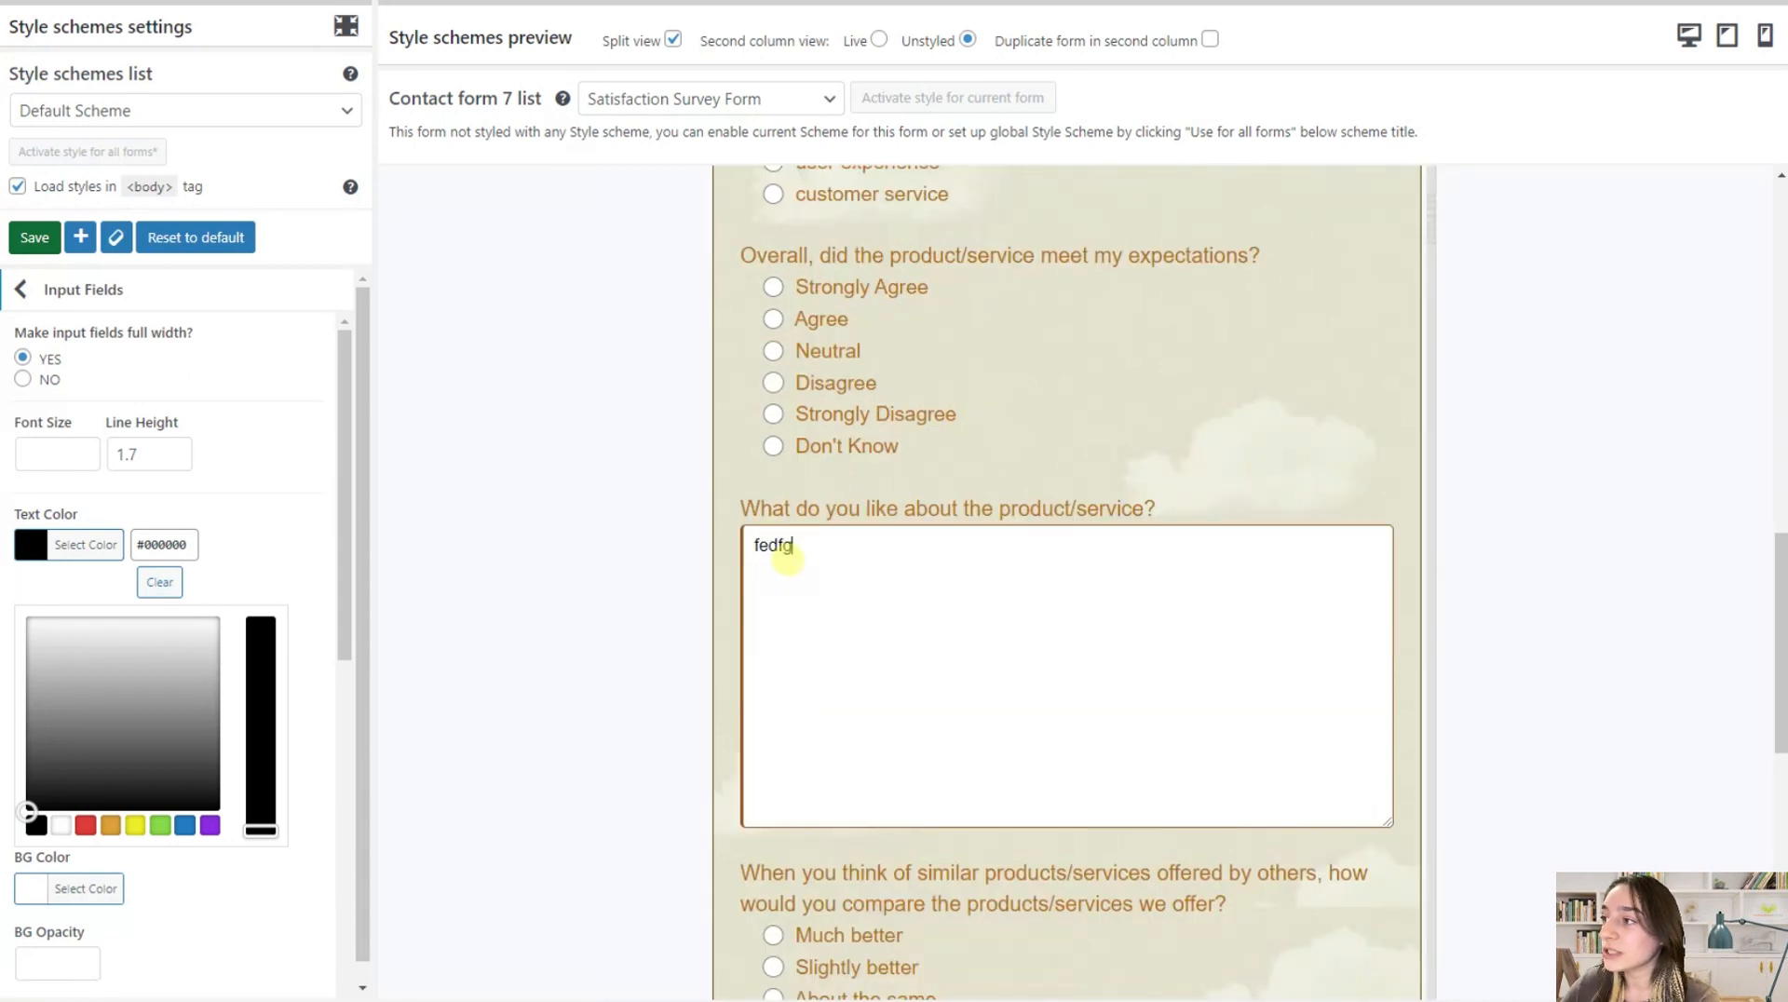
Review the input fields' padding, margin, border and shadow options against the text area in the preview
scroll(196, 540, "down", 5)
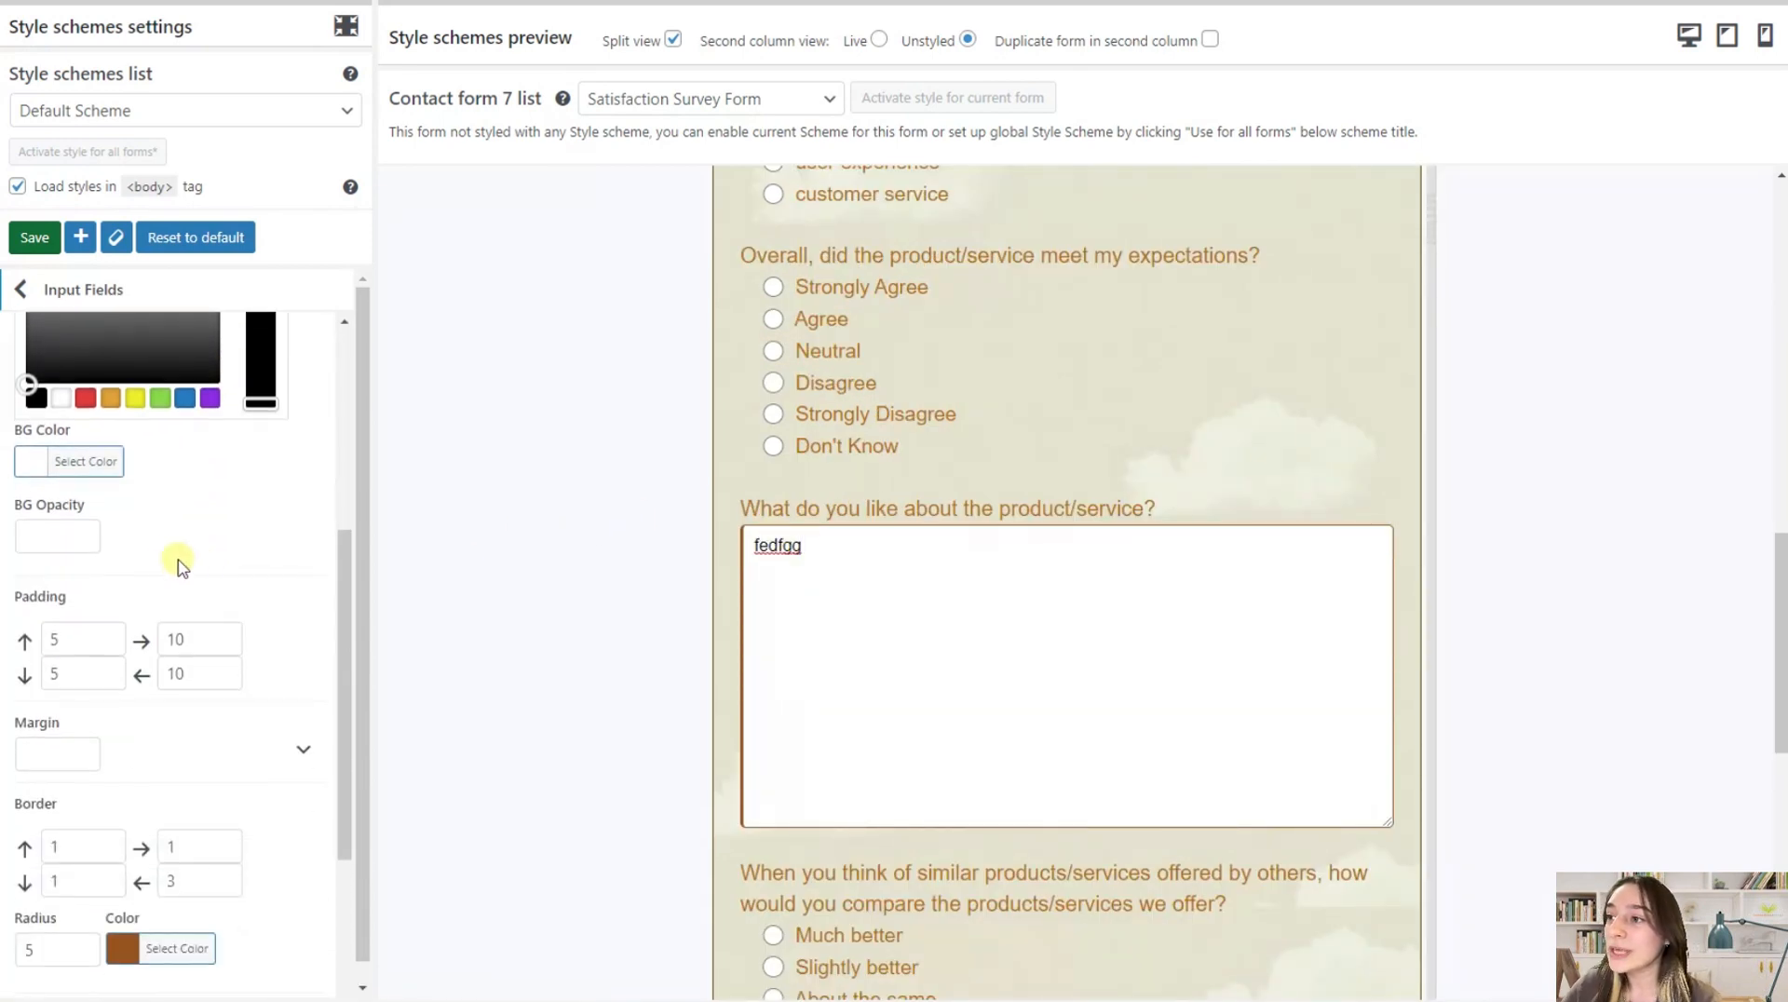
scroll(789, 560, "down", 1)
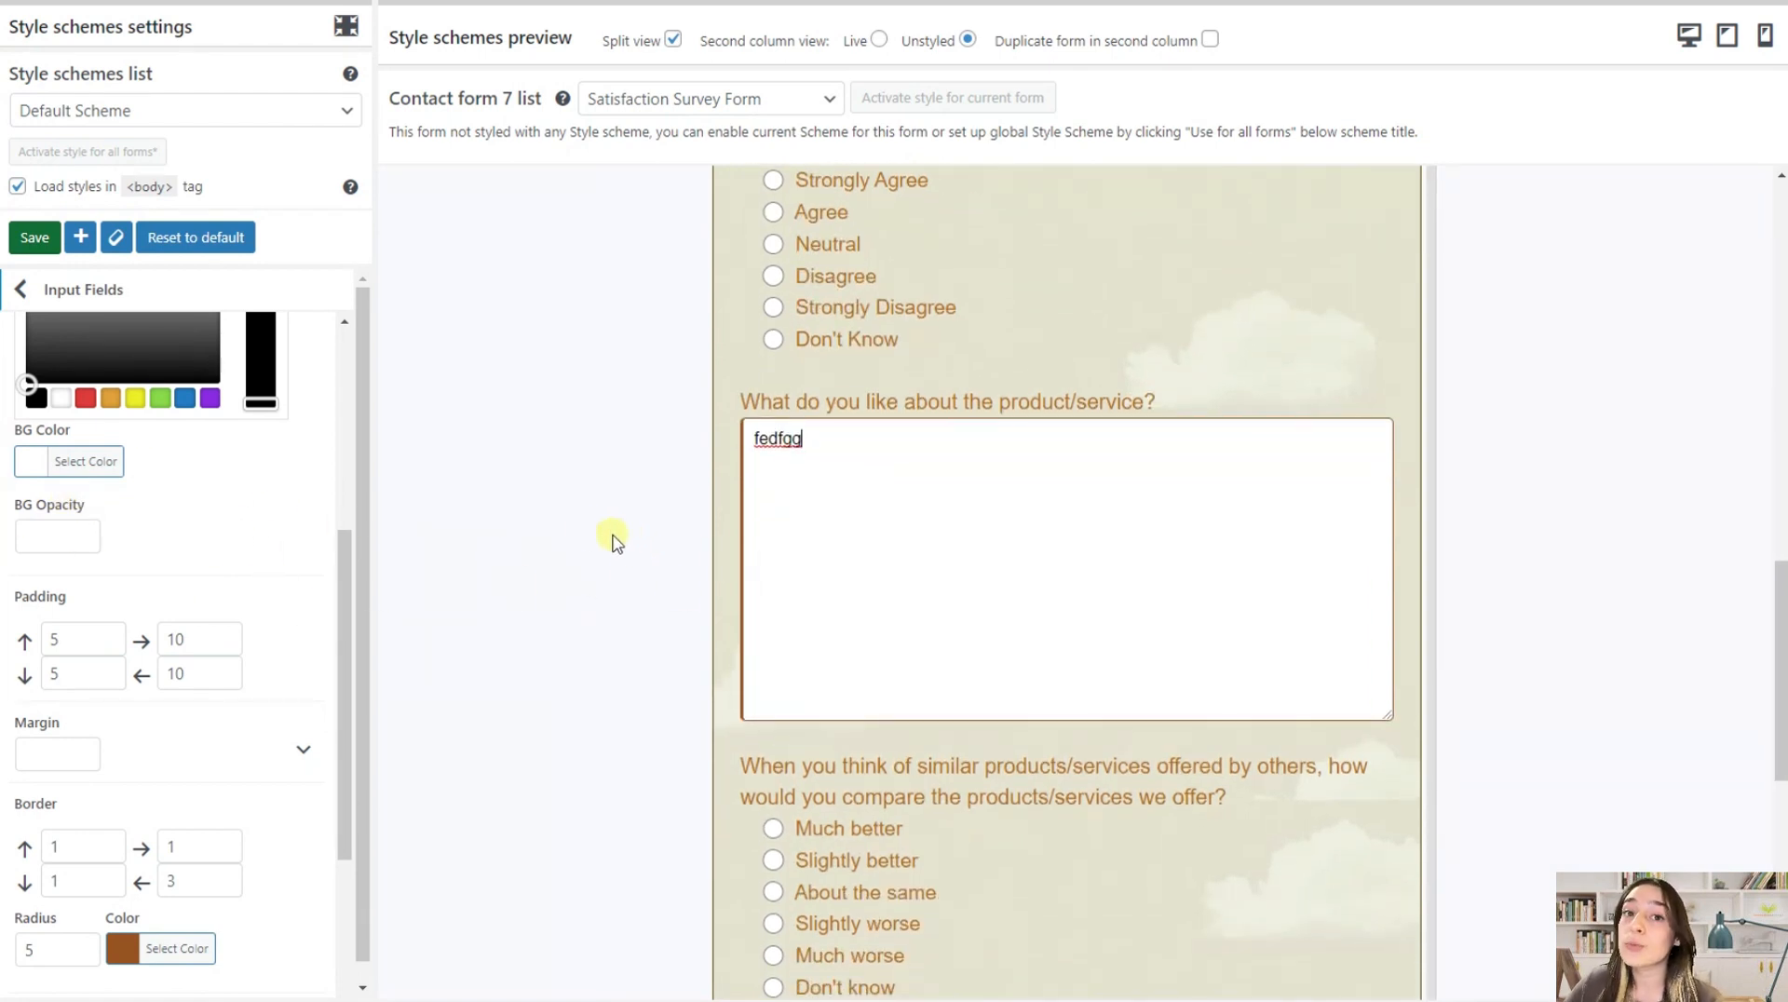
scroll(413, 579, "down", 1)
scroll(200, 596, "down", 1)
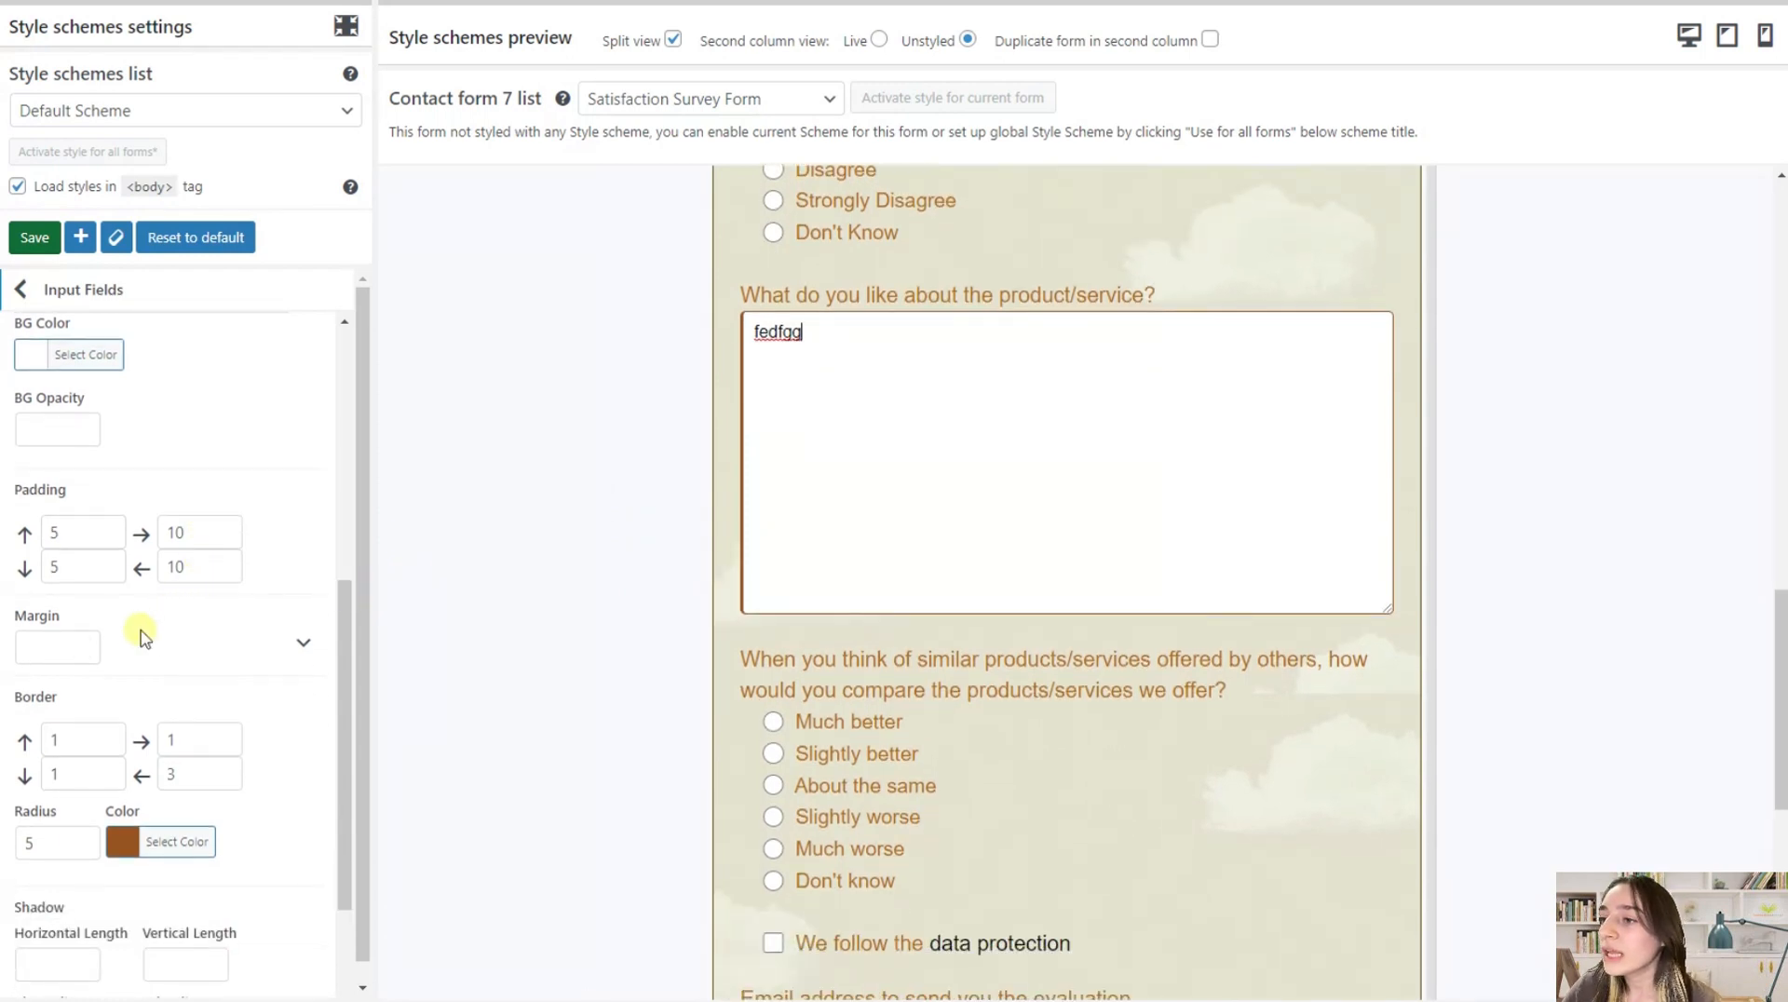
scroll(231, 557, "up", 5)
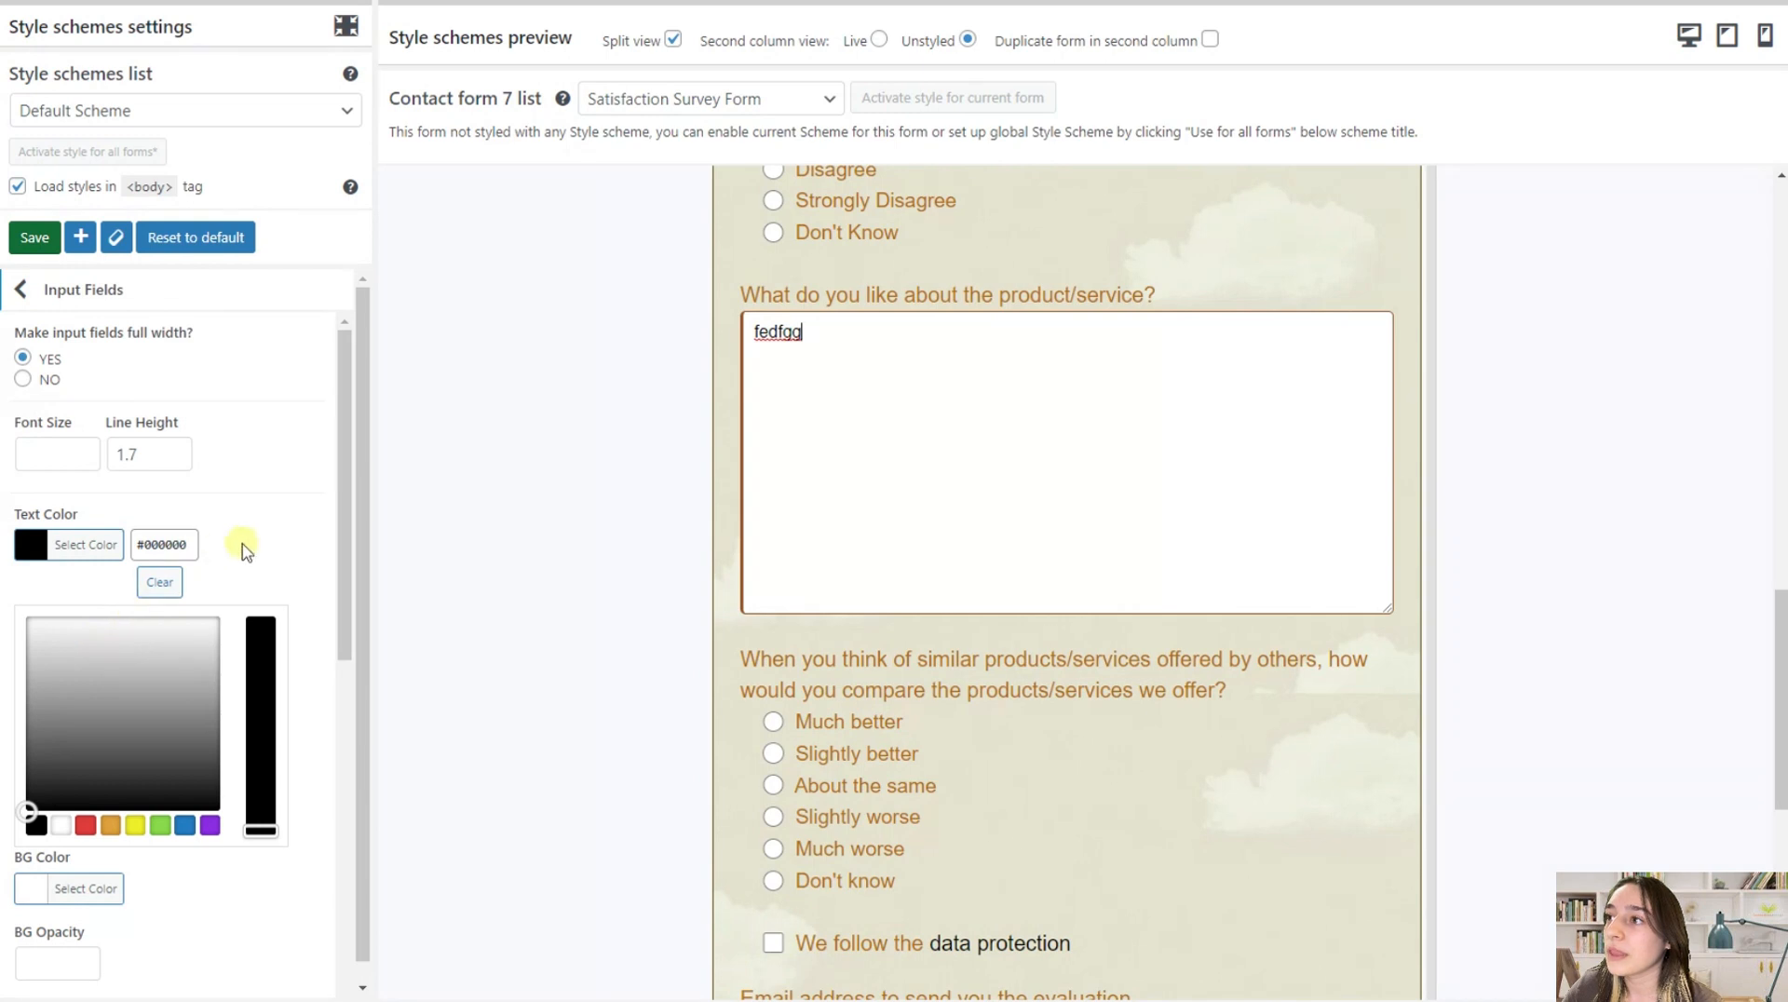
scroll(88, 792, "down", 5)
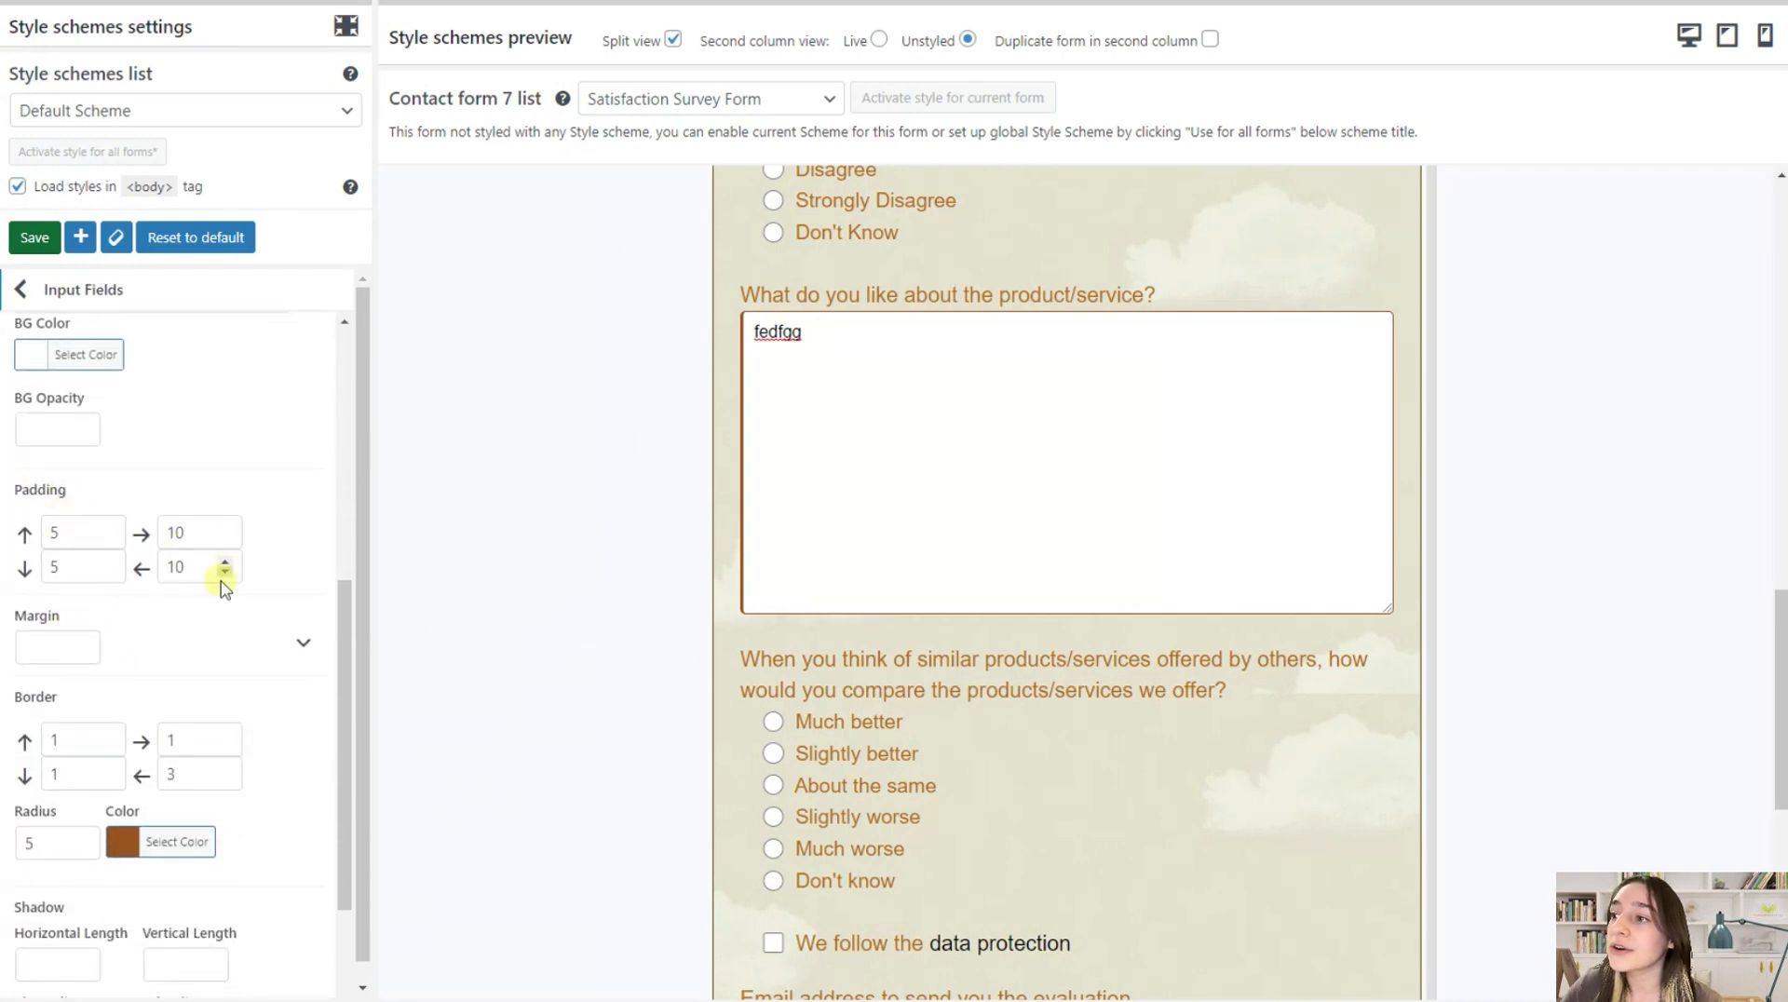
scroll(56, 663, "down", 1)
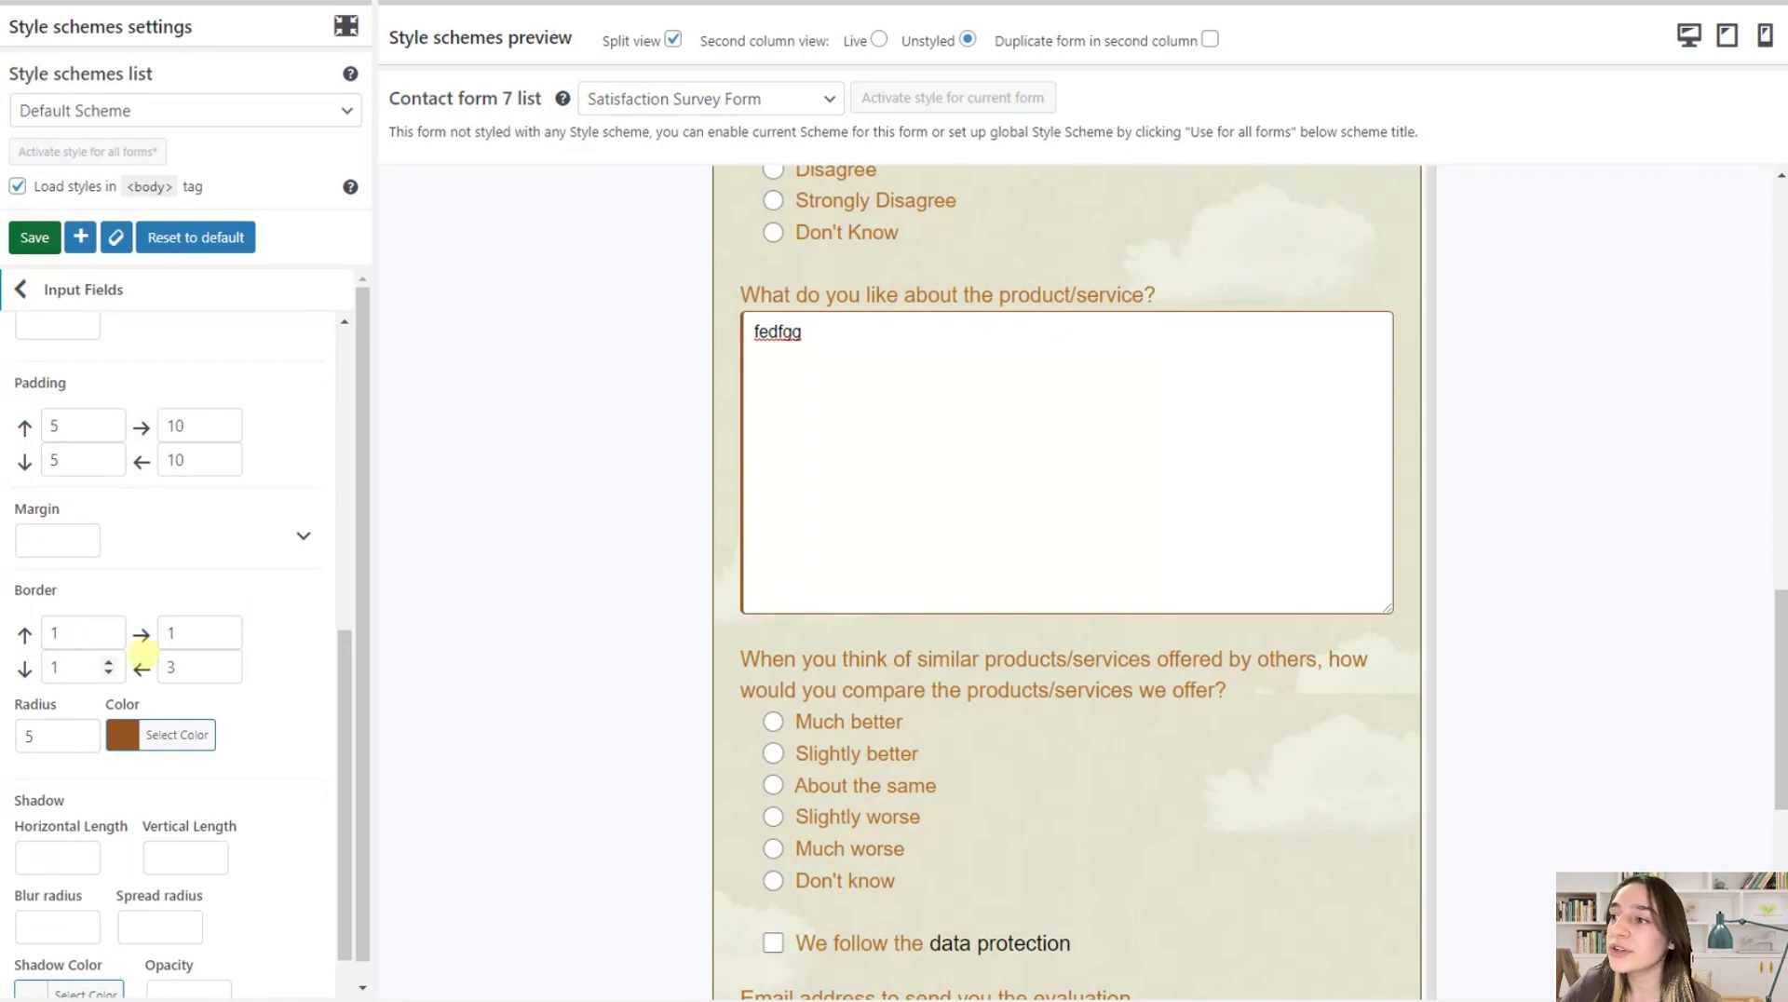
scroll(131, 724, "down", 1)
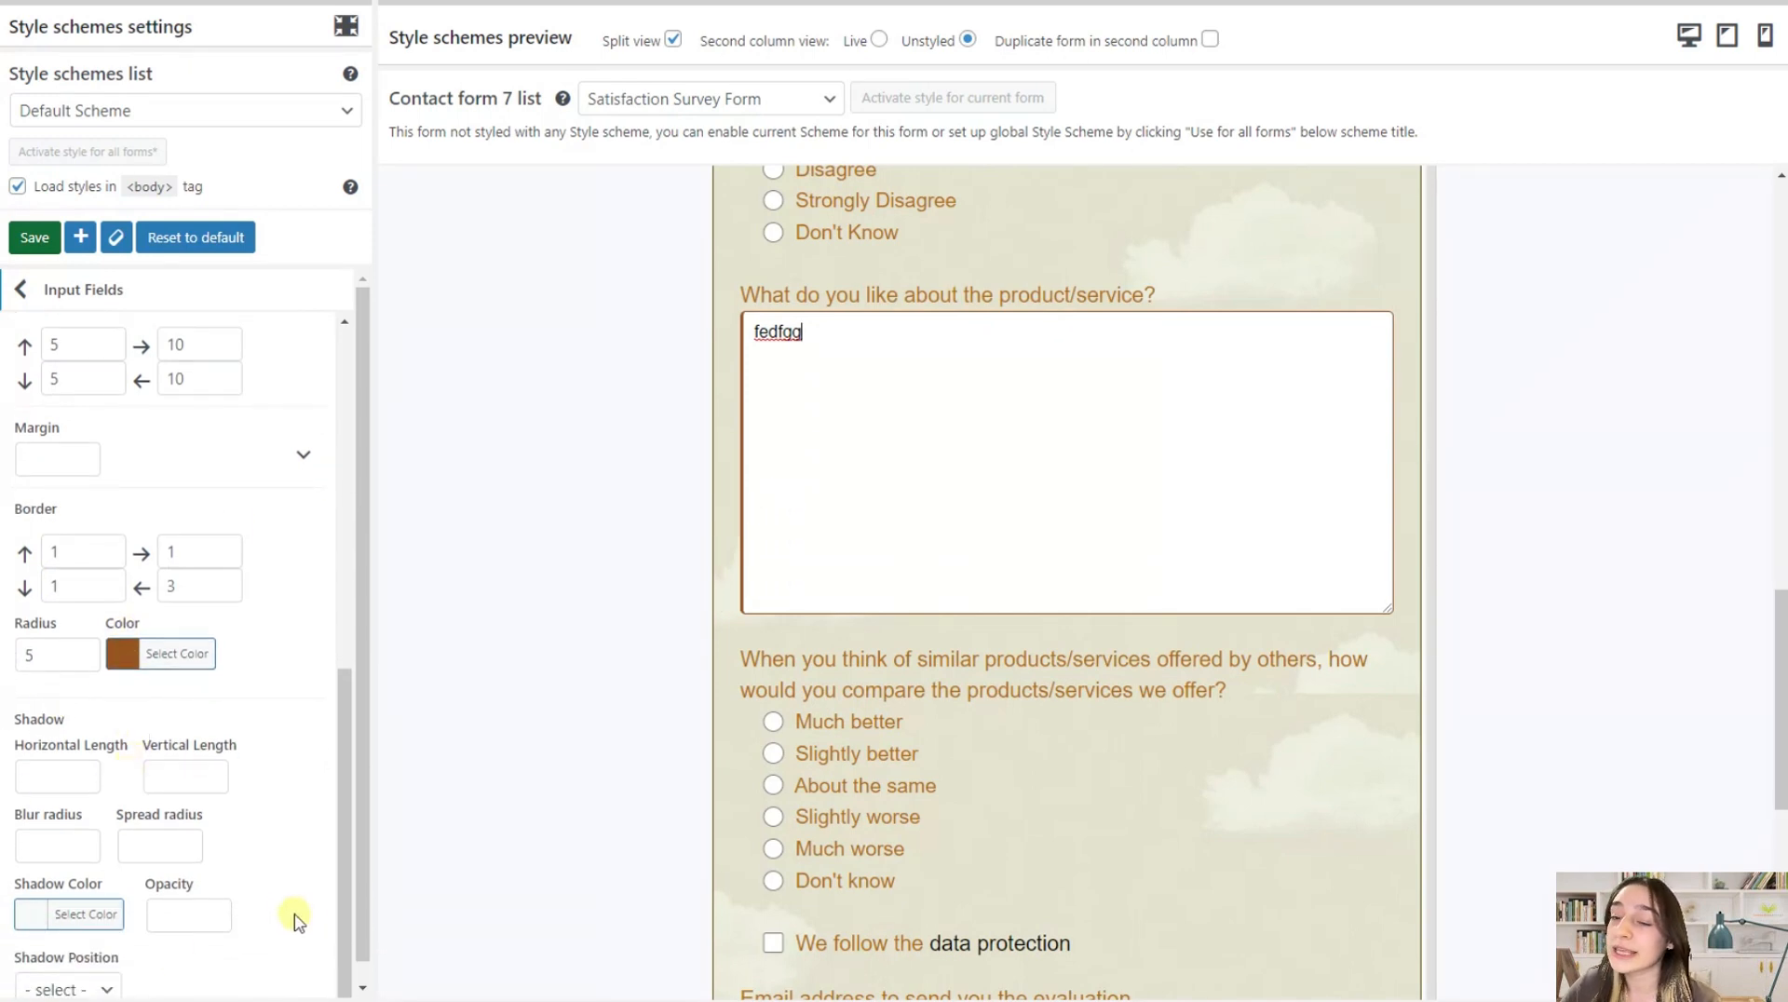
Open the Checkboxes & Radiobuttons settings and test selecting answers to "How long have you been using our product/service?" in the preview
left_click(44, 303)
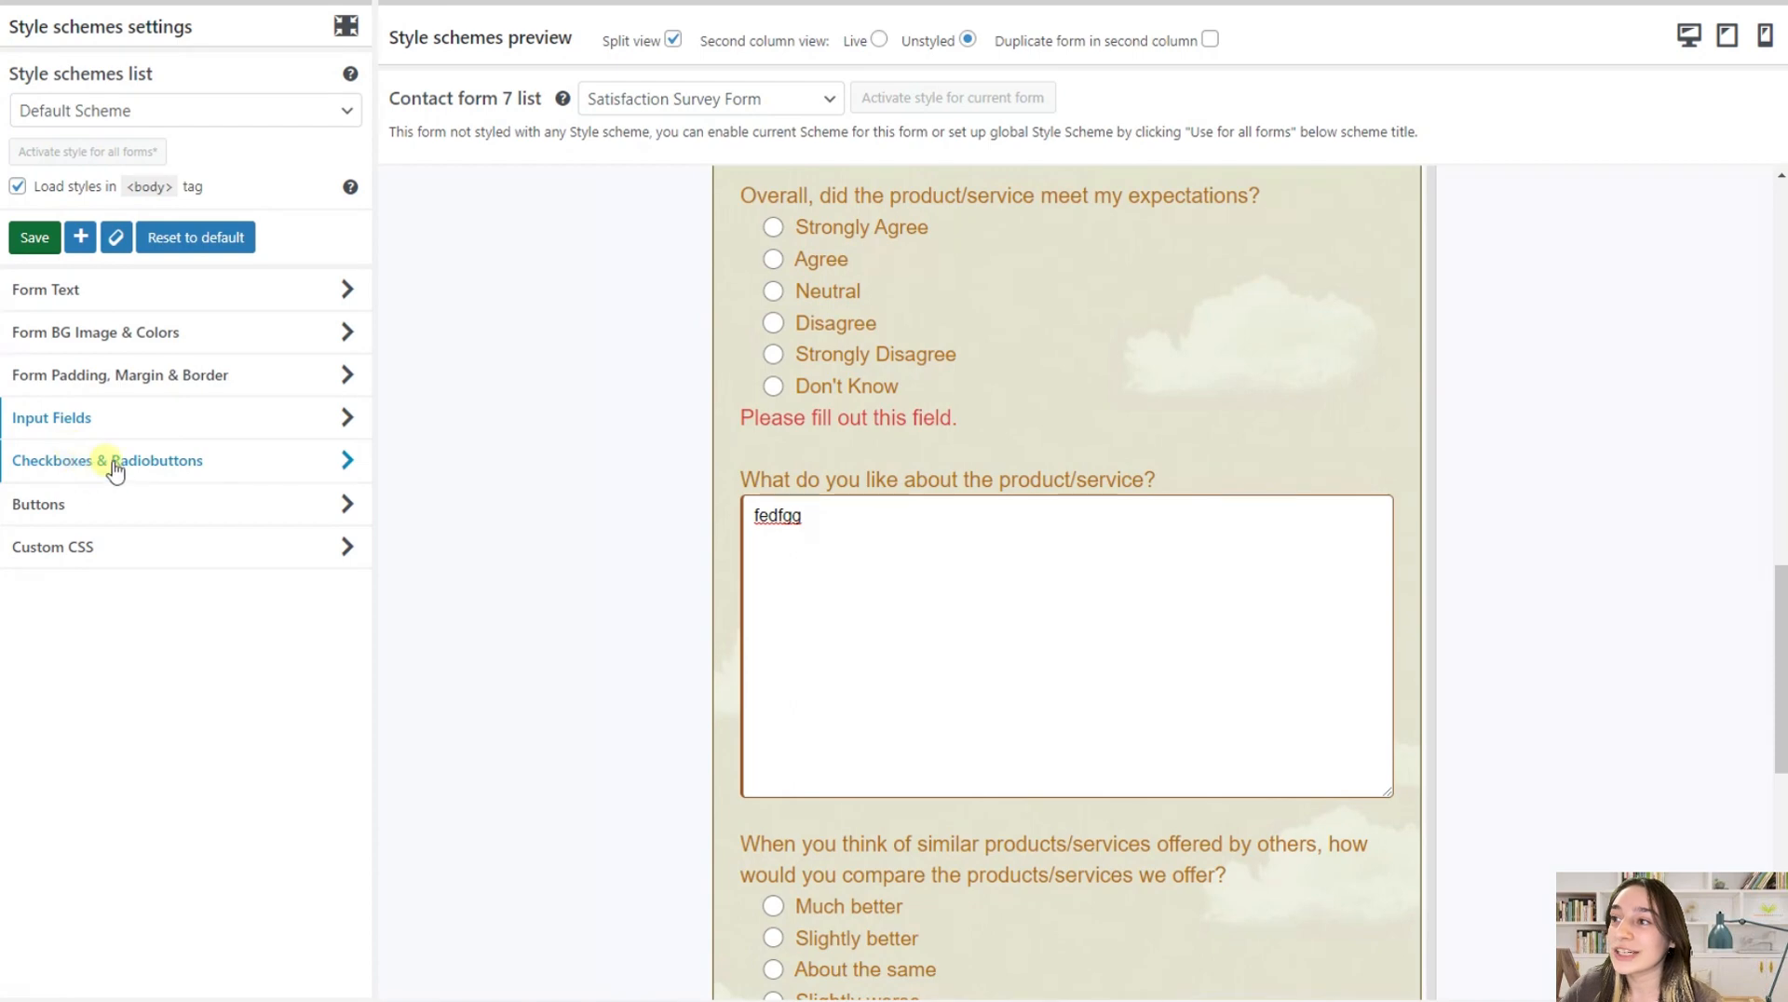
left_click(114, 466)
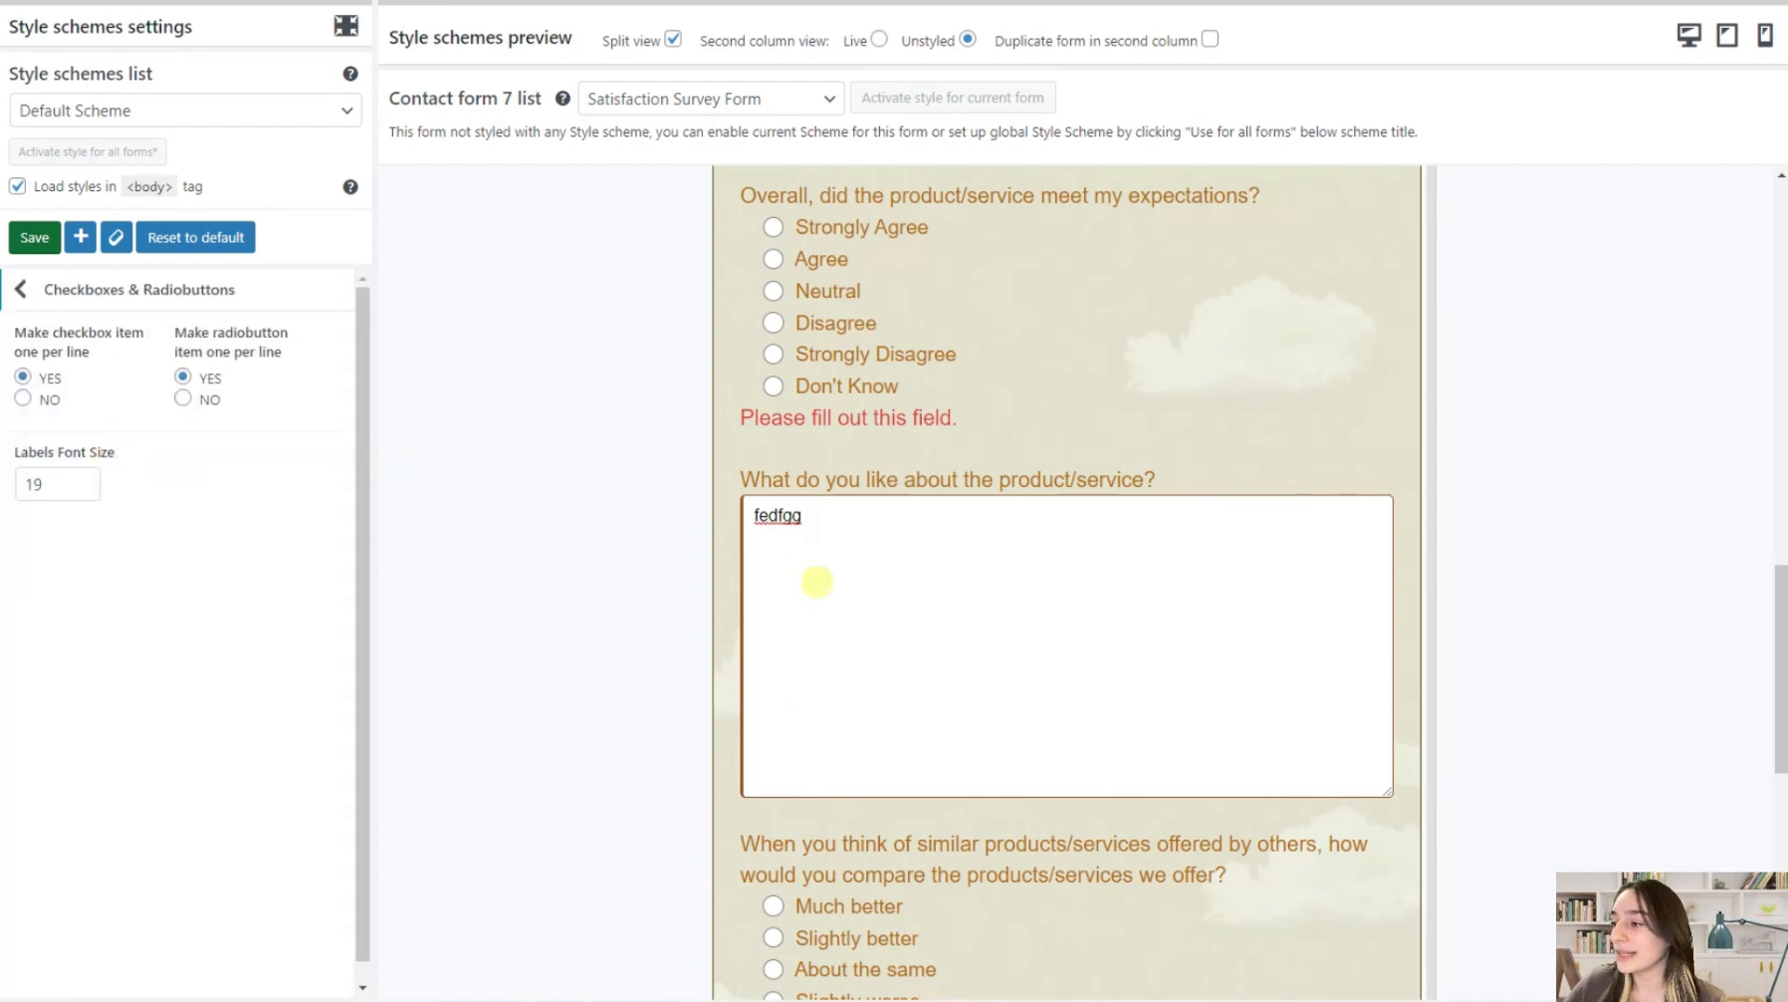
scroll(817, 582, "up", 8)
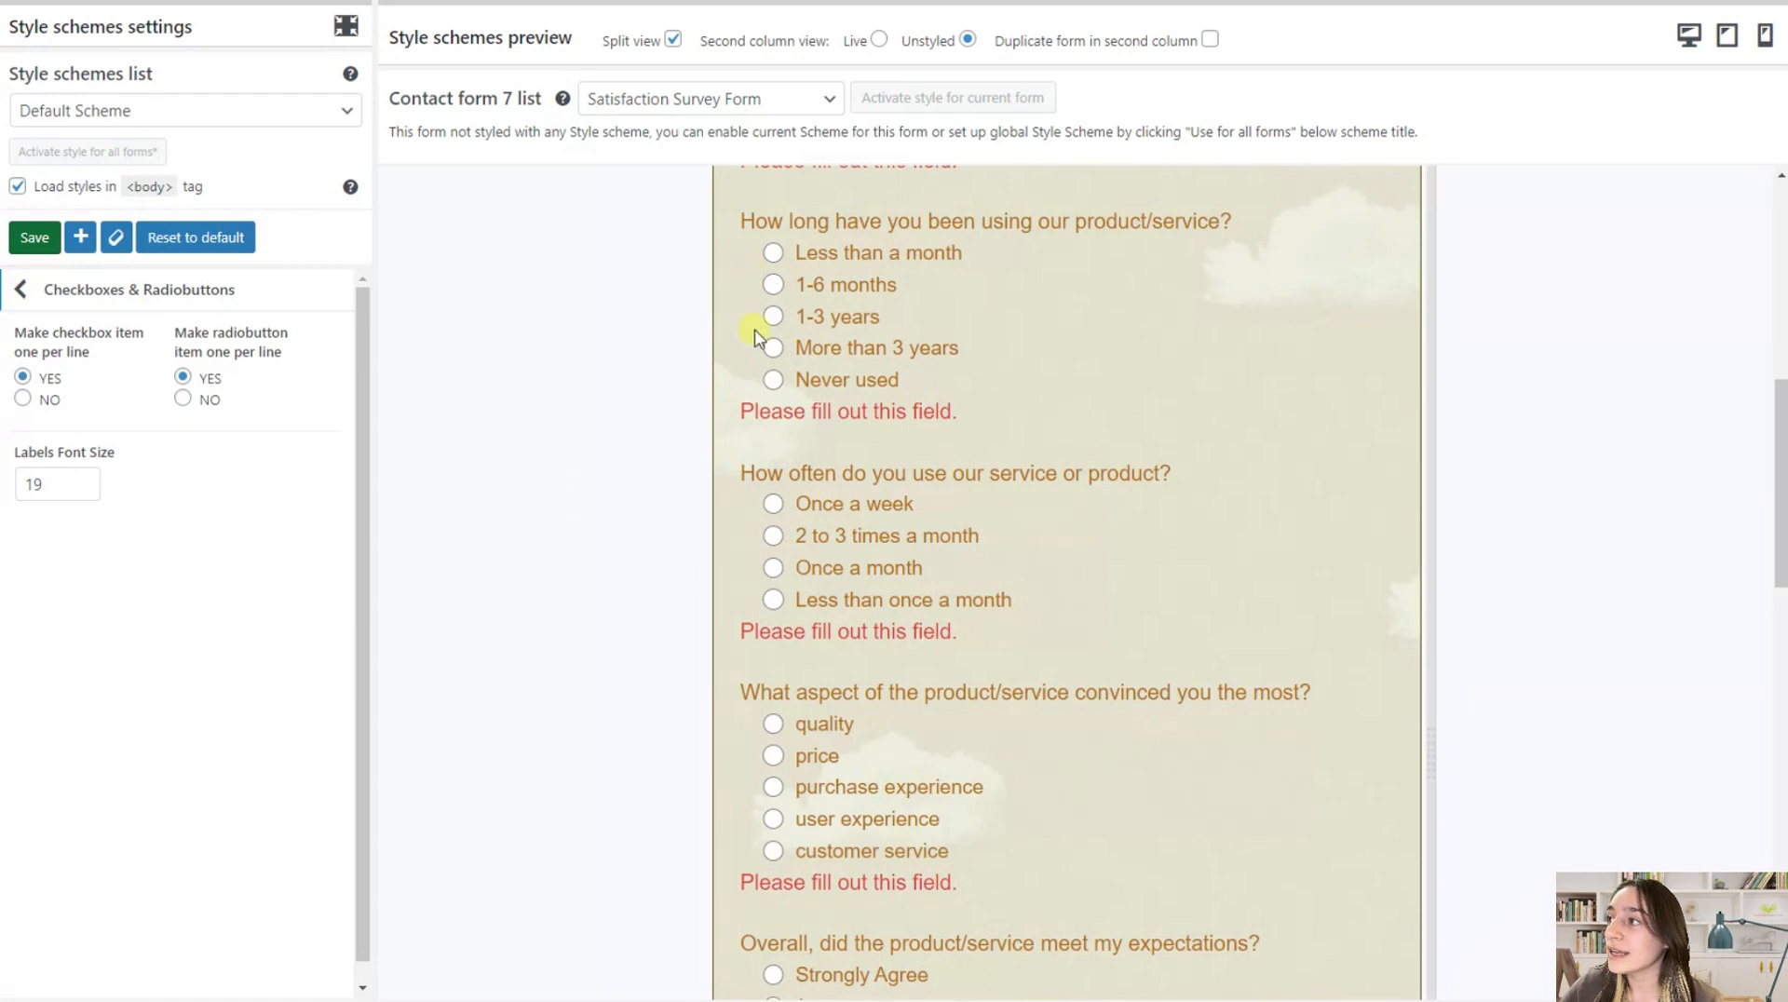
left_click(780, 318)
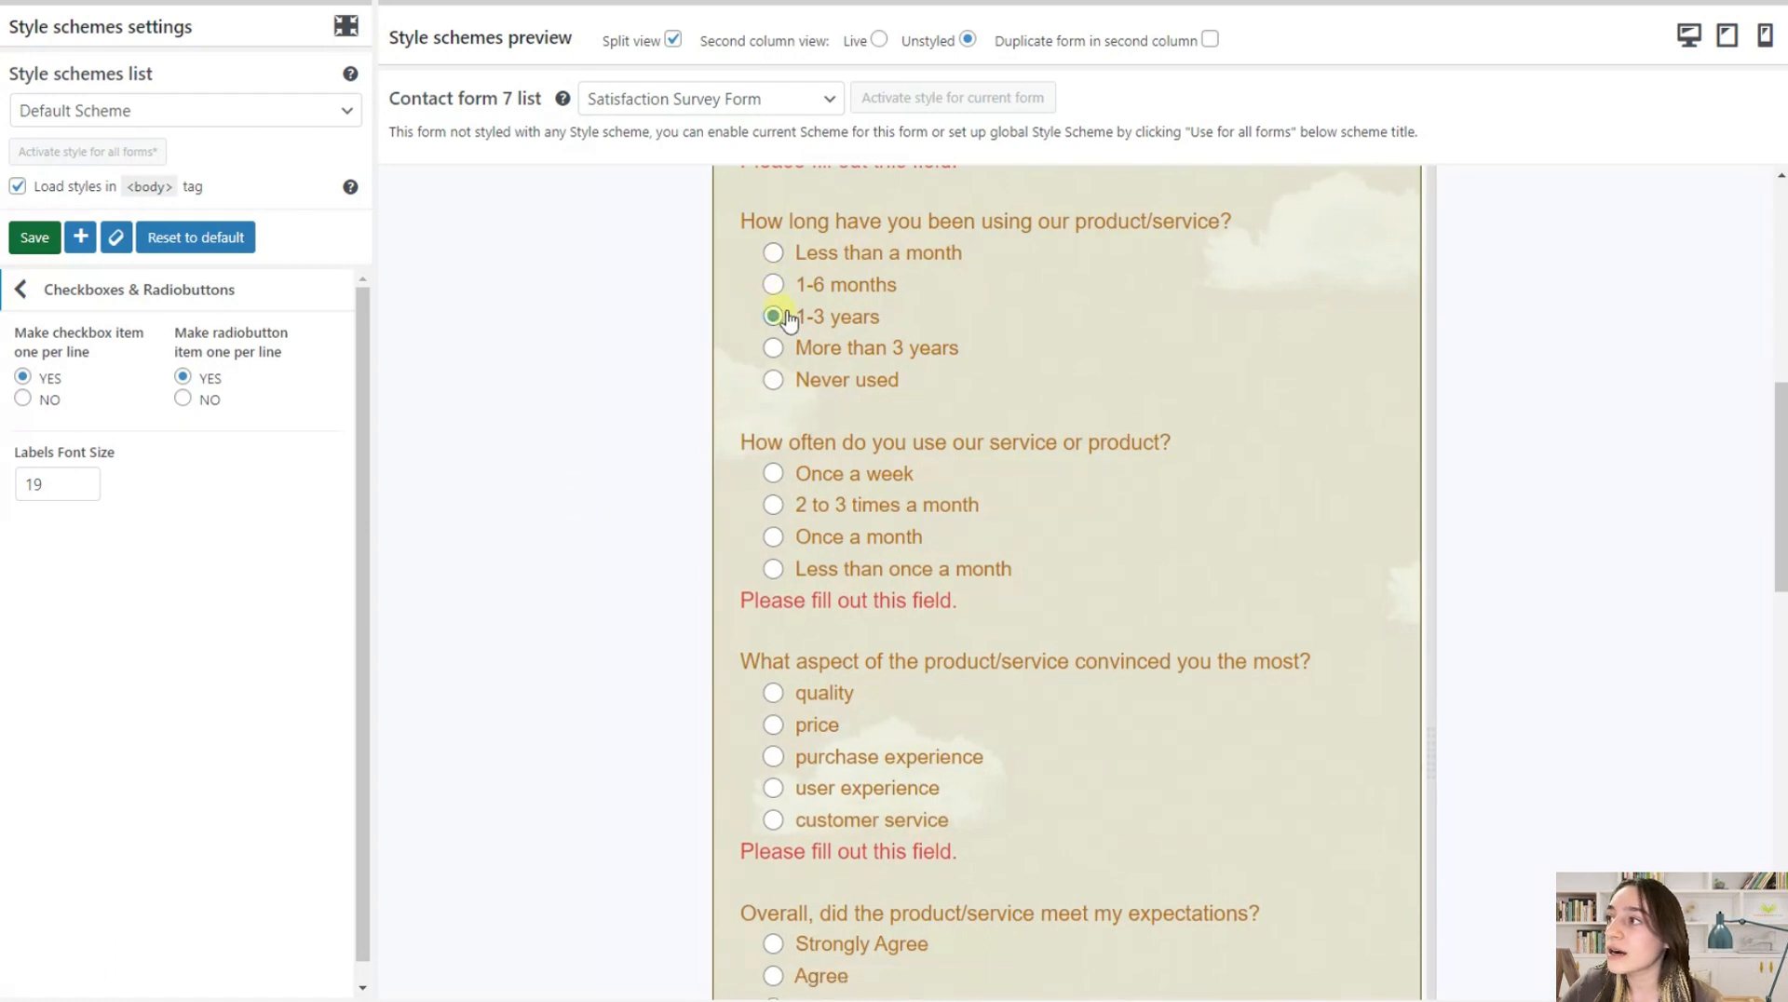
left_click(775, 349)
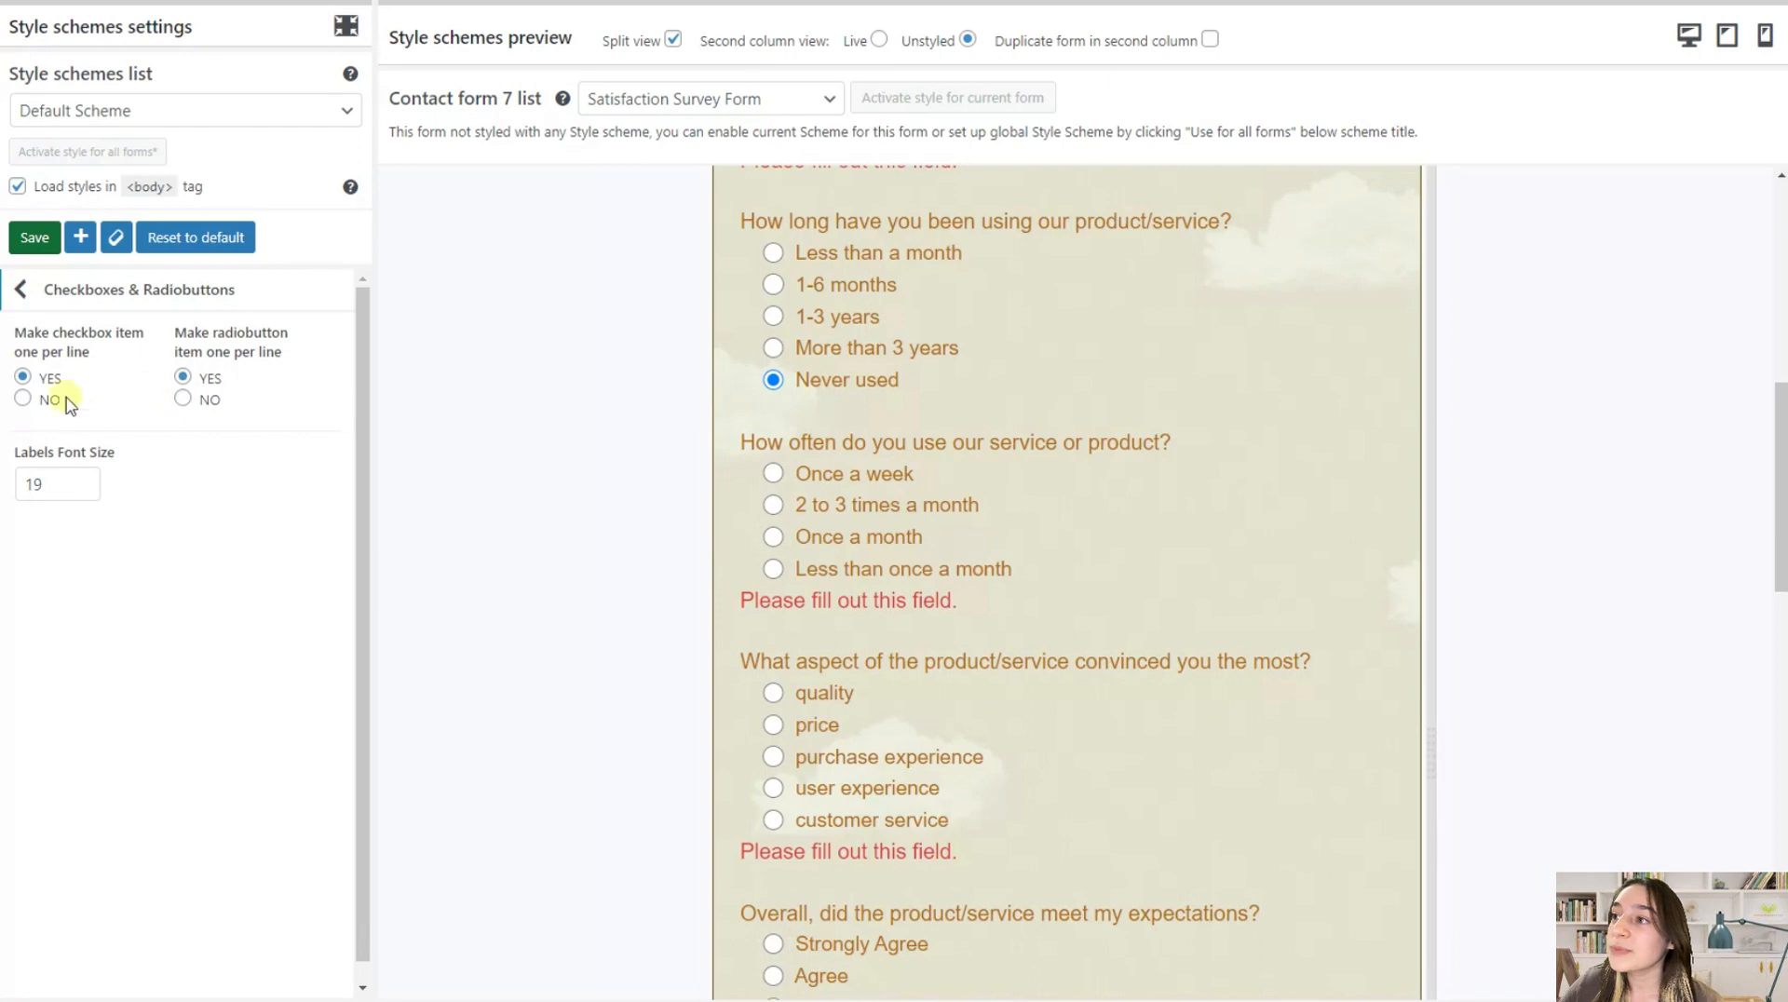
Try NO for making radiobutton items one per line, inspect the preview, and restore the option to YES
scroll(958, 465, "up", 5)
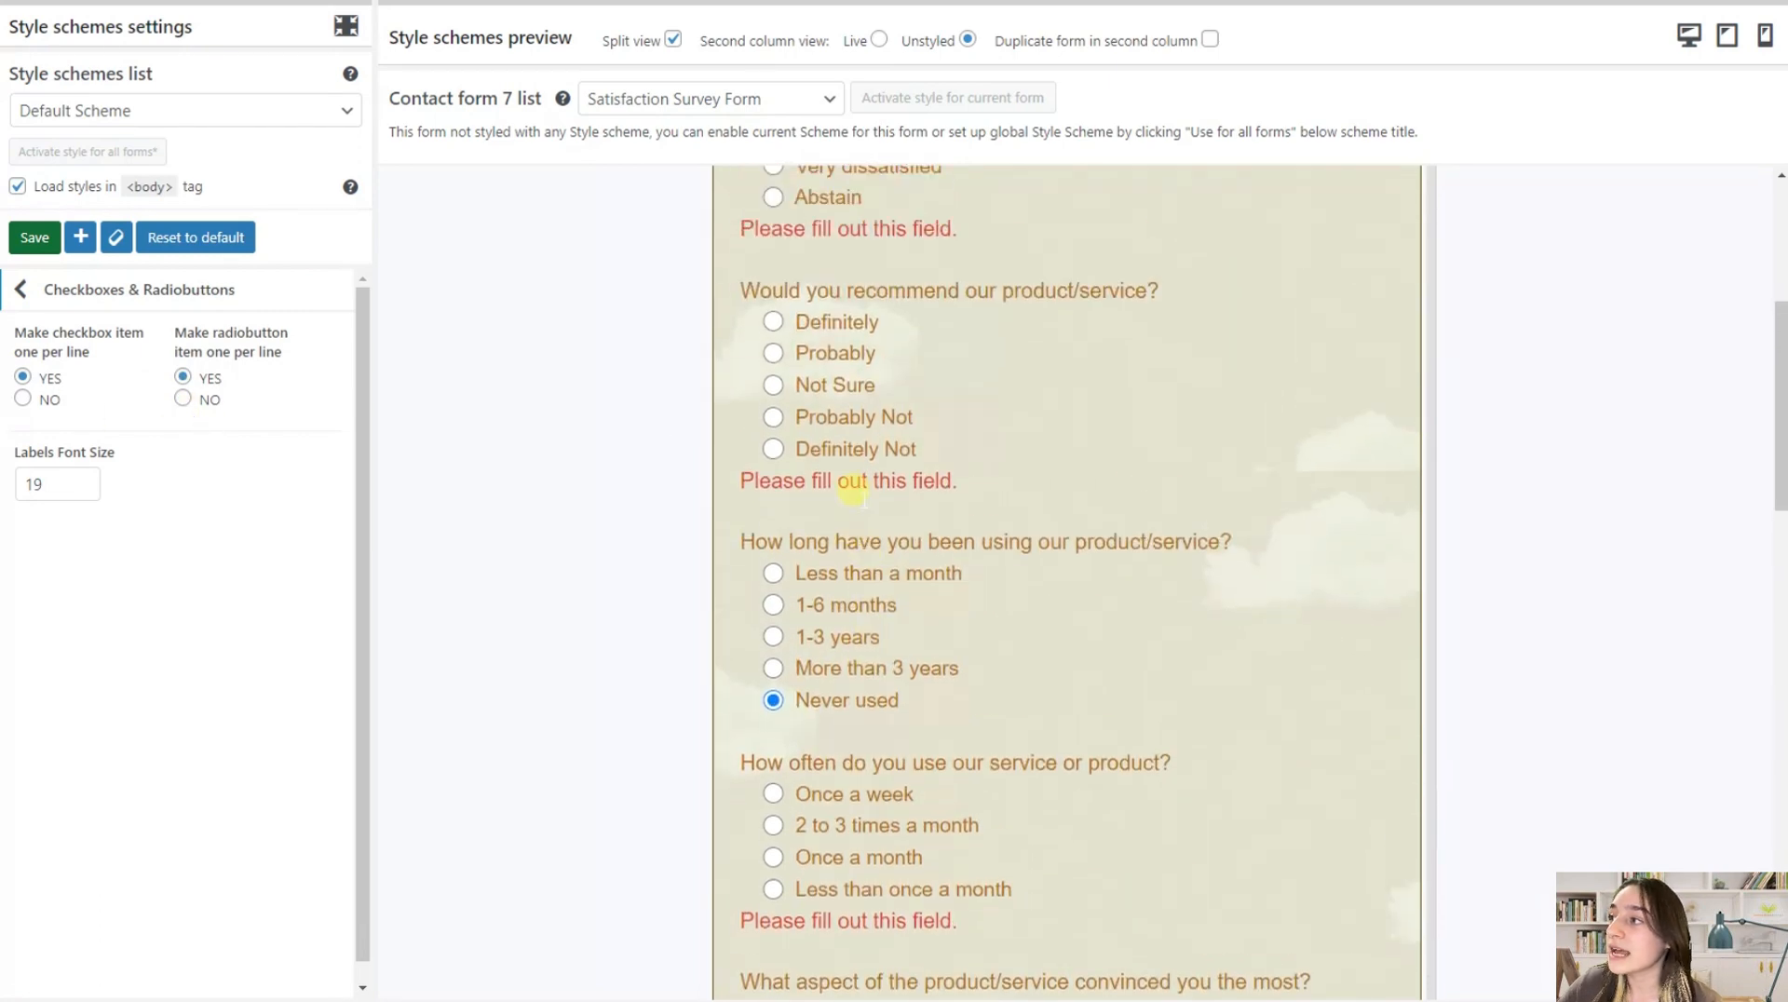
scroll(841, 506, "up", 2)
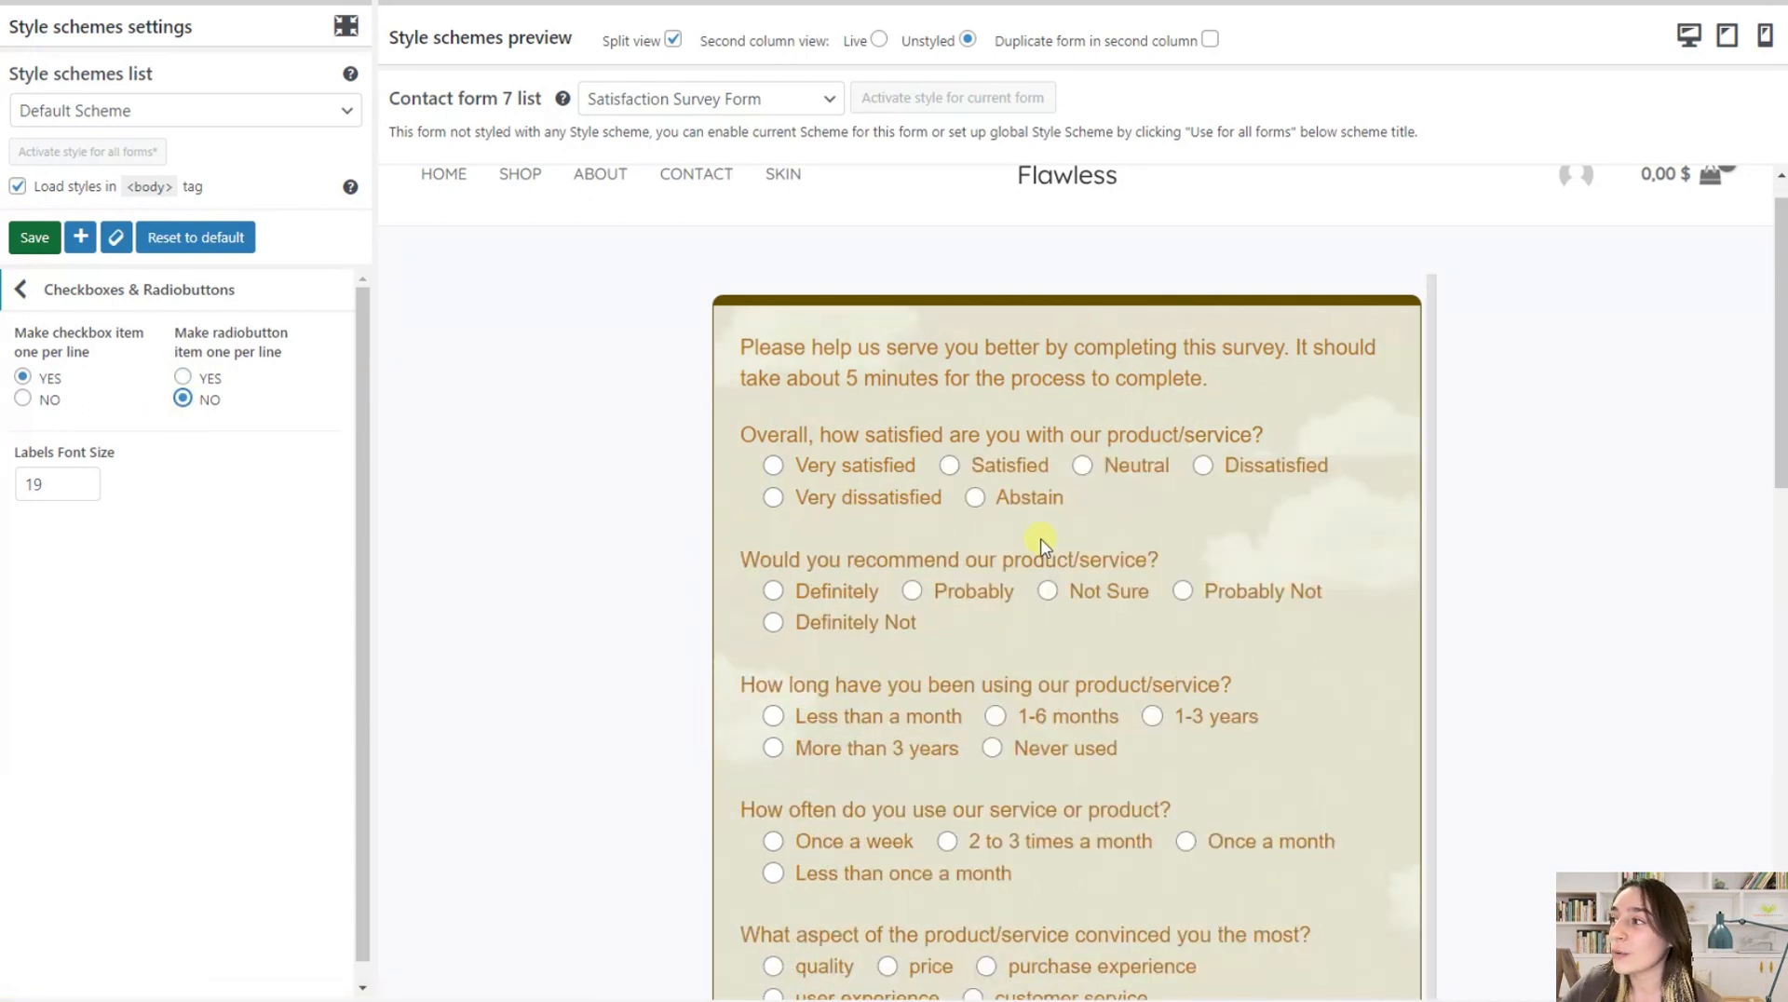
scroll(798, 590, "down", 2)
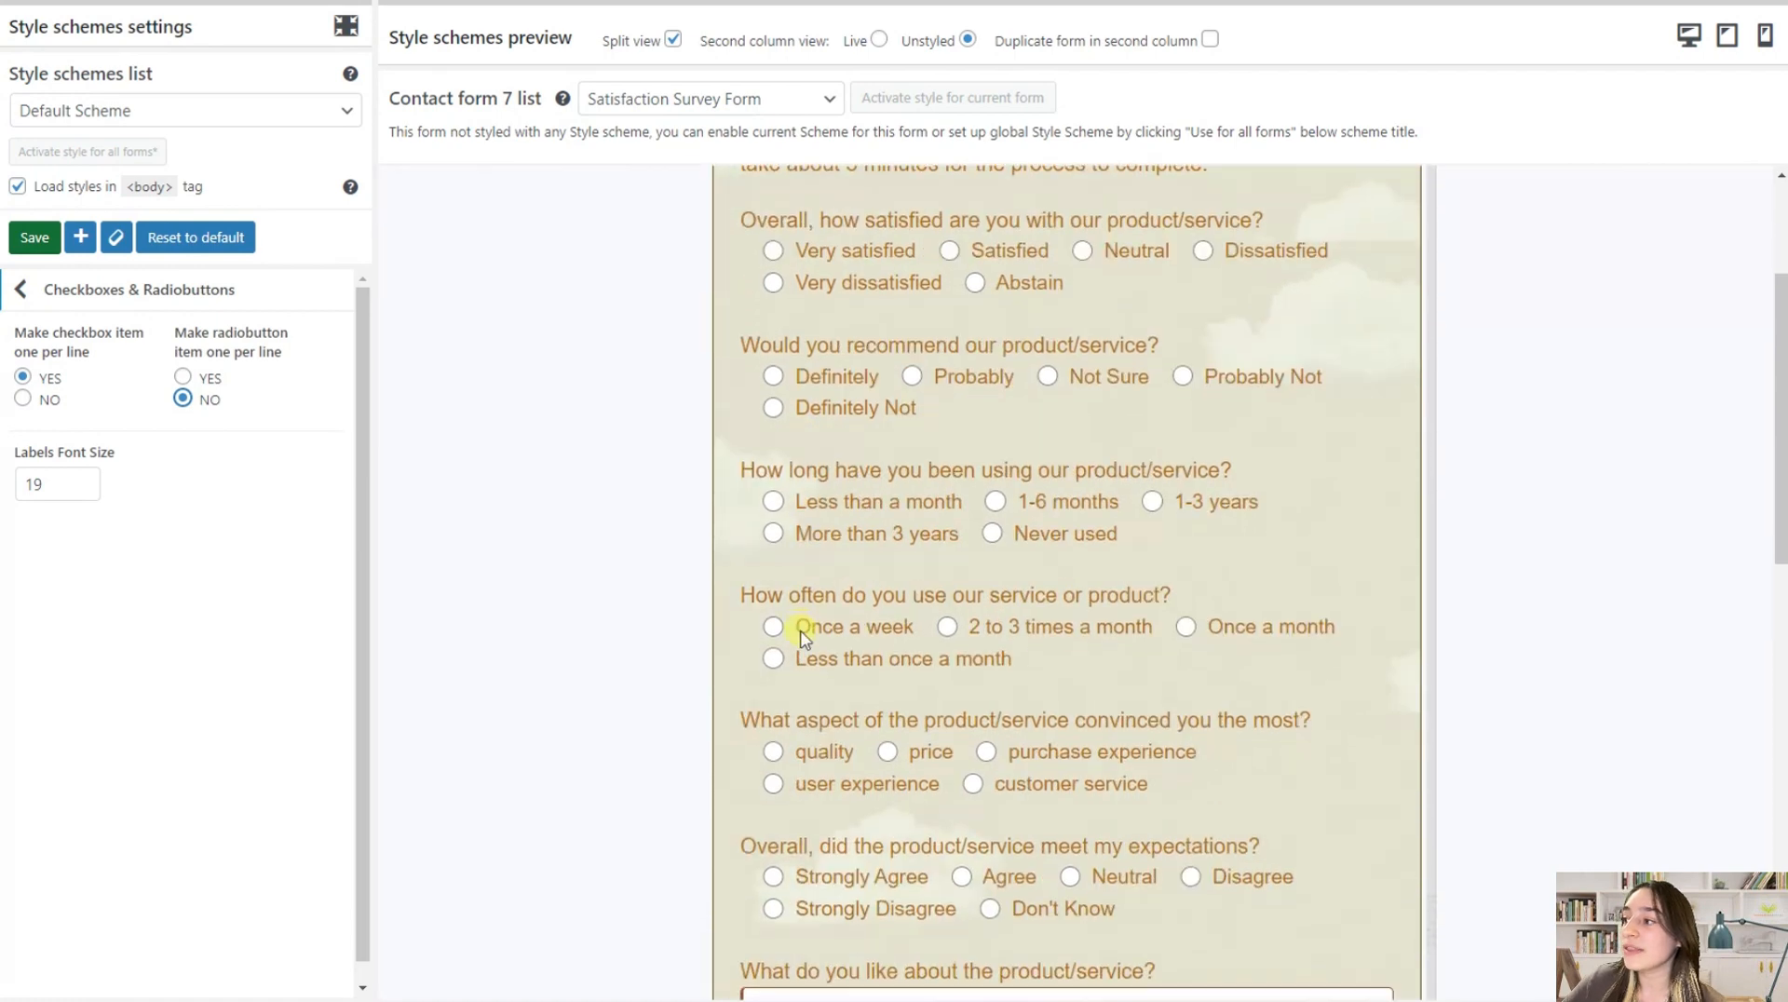
scroll(786, 627, "up", 3)
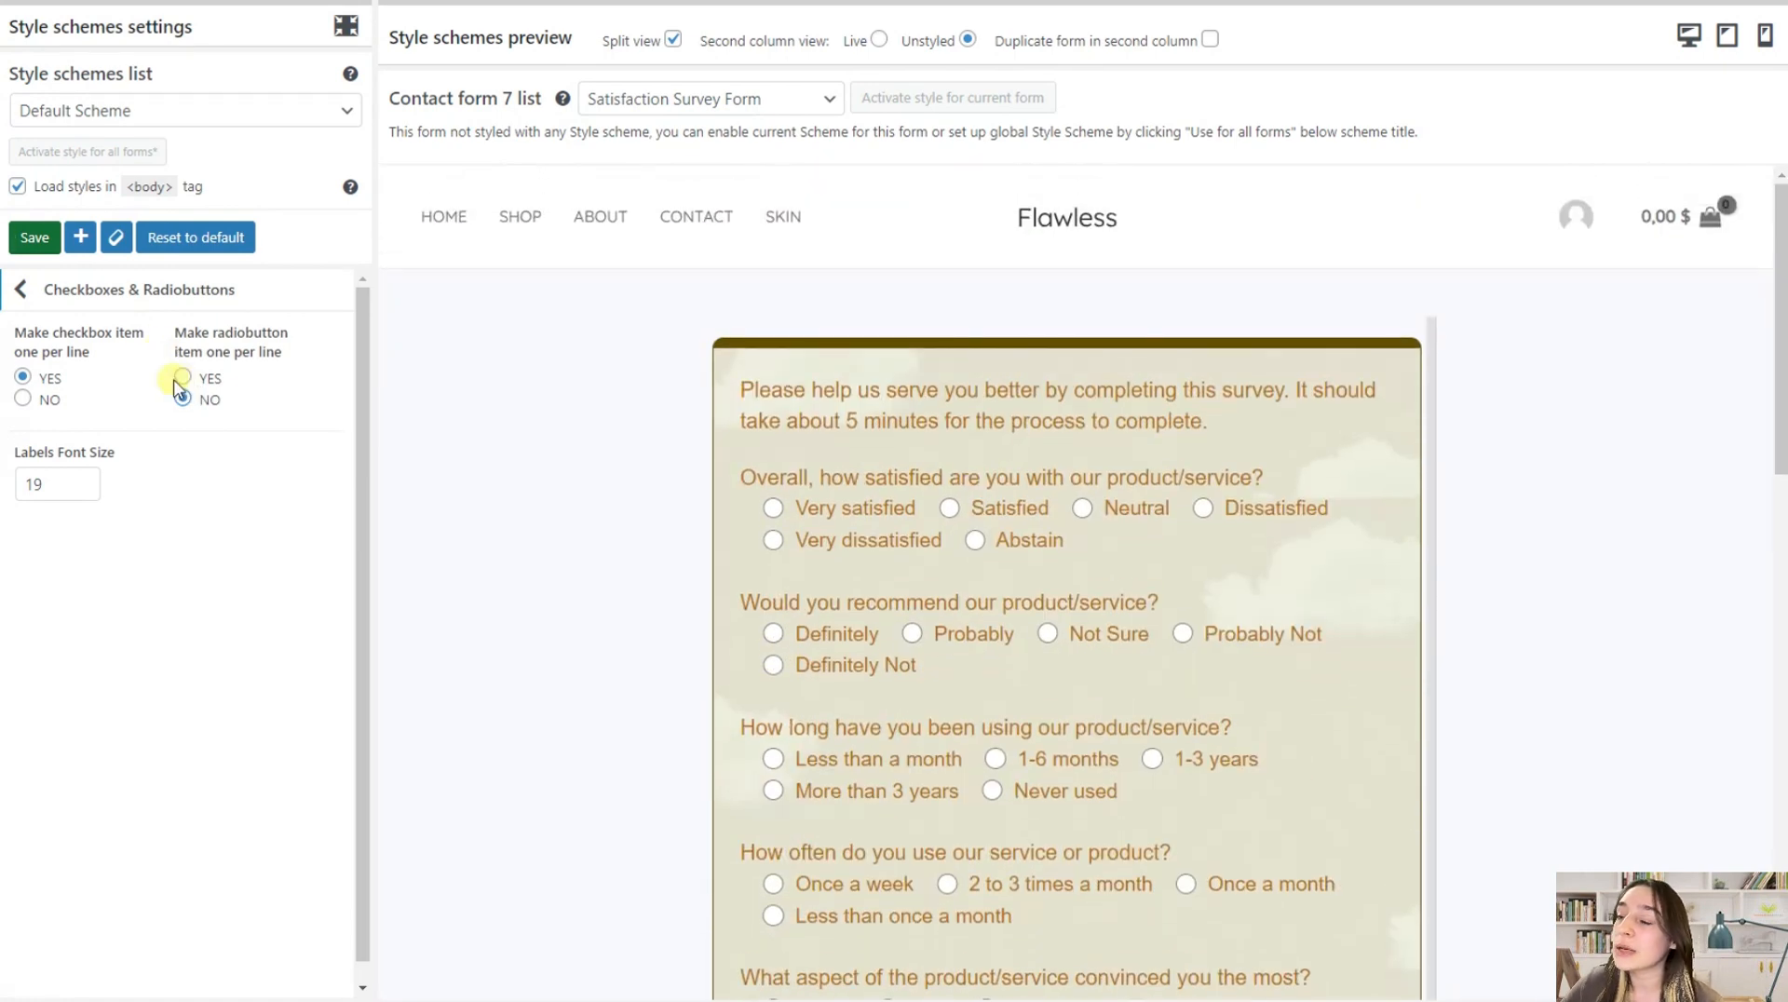
left_click(184, 377)
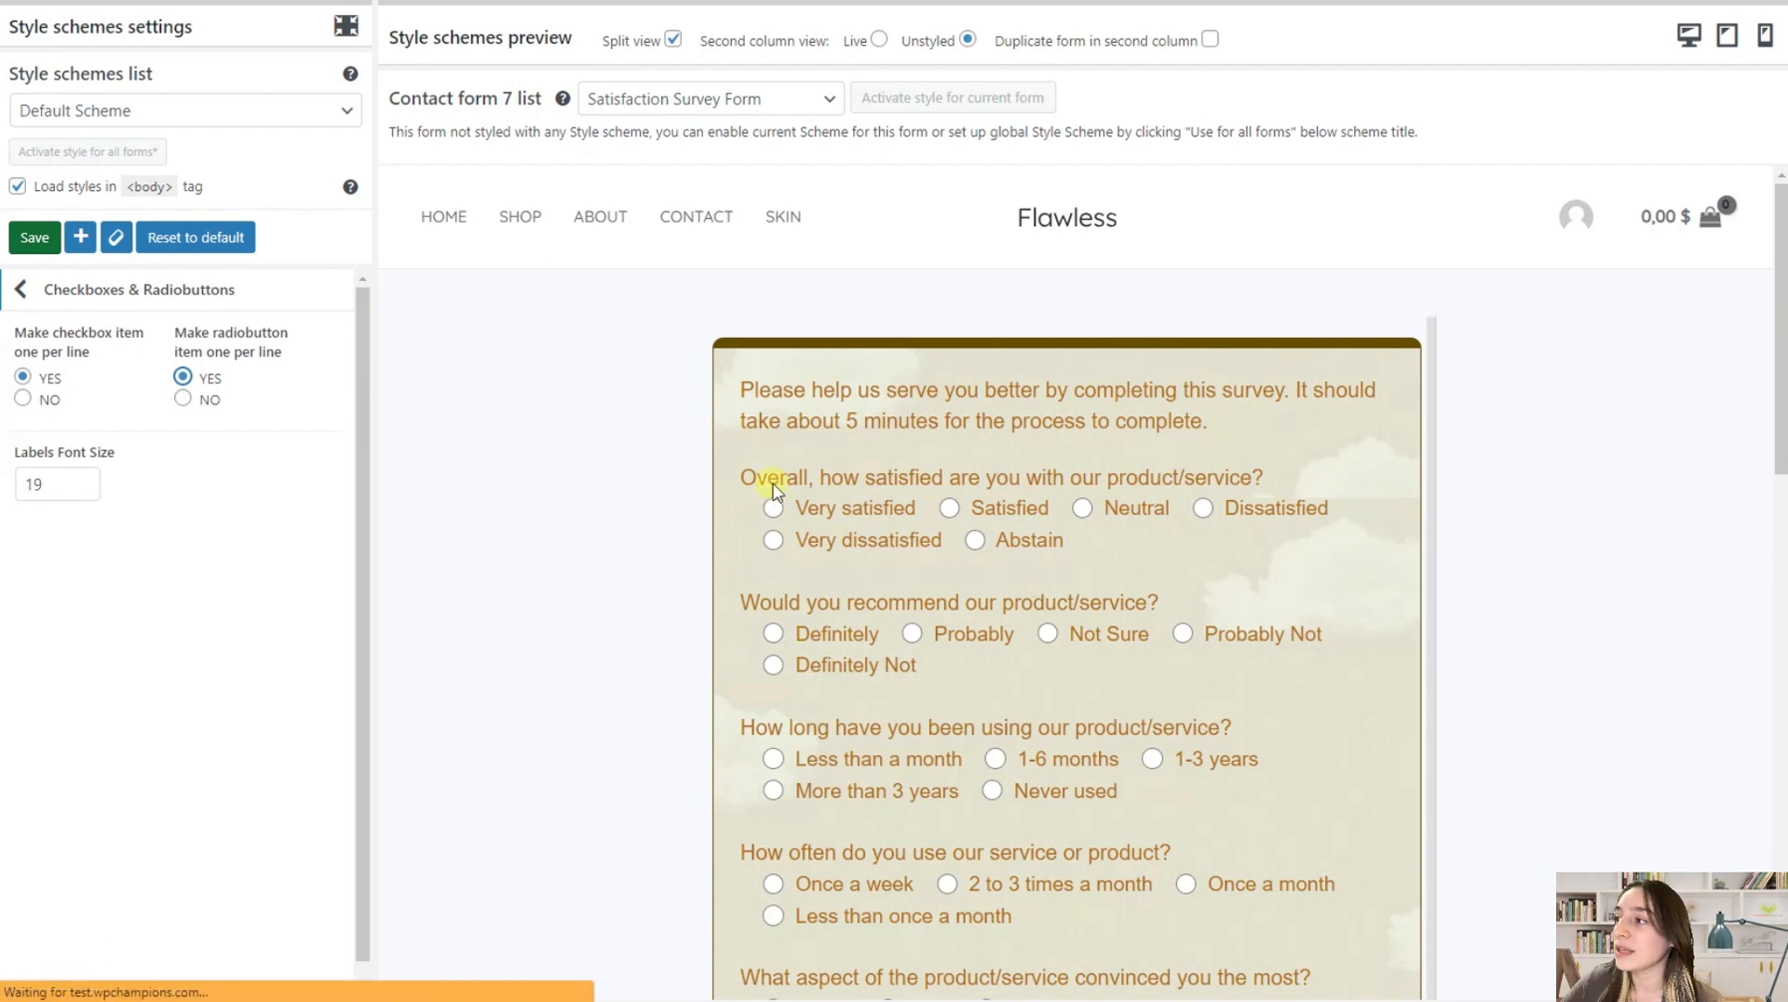
scroll(910, 614, "down", 5)
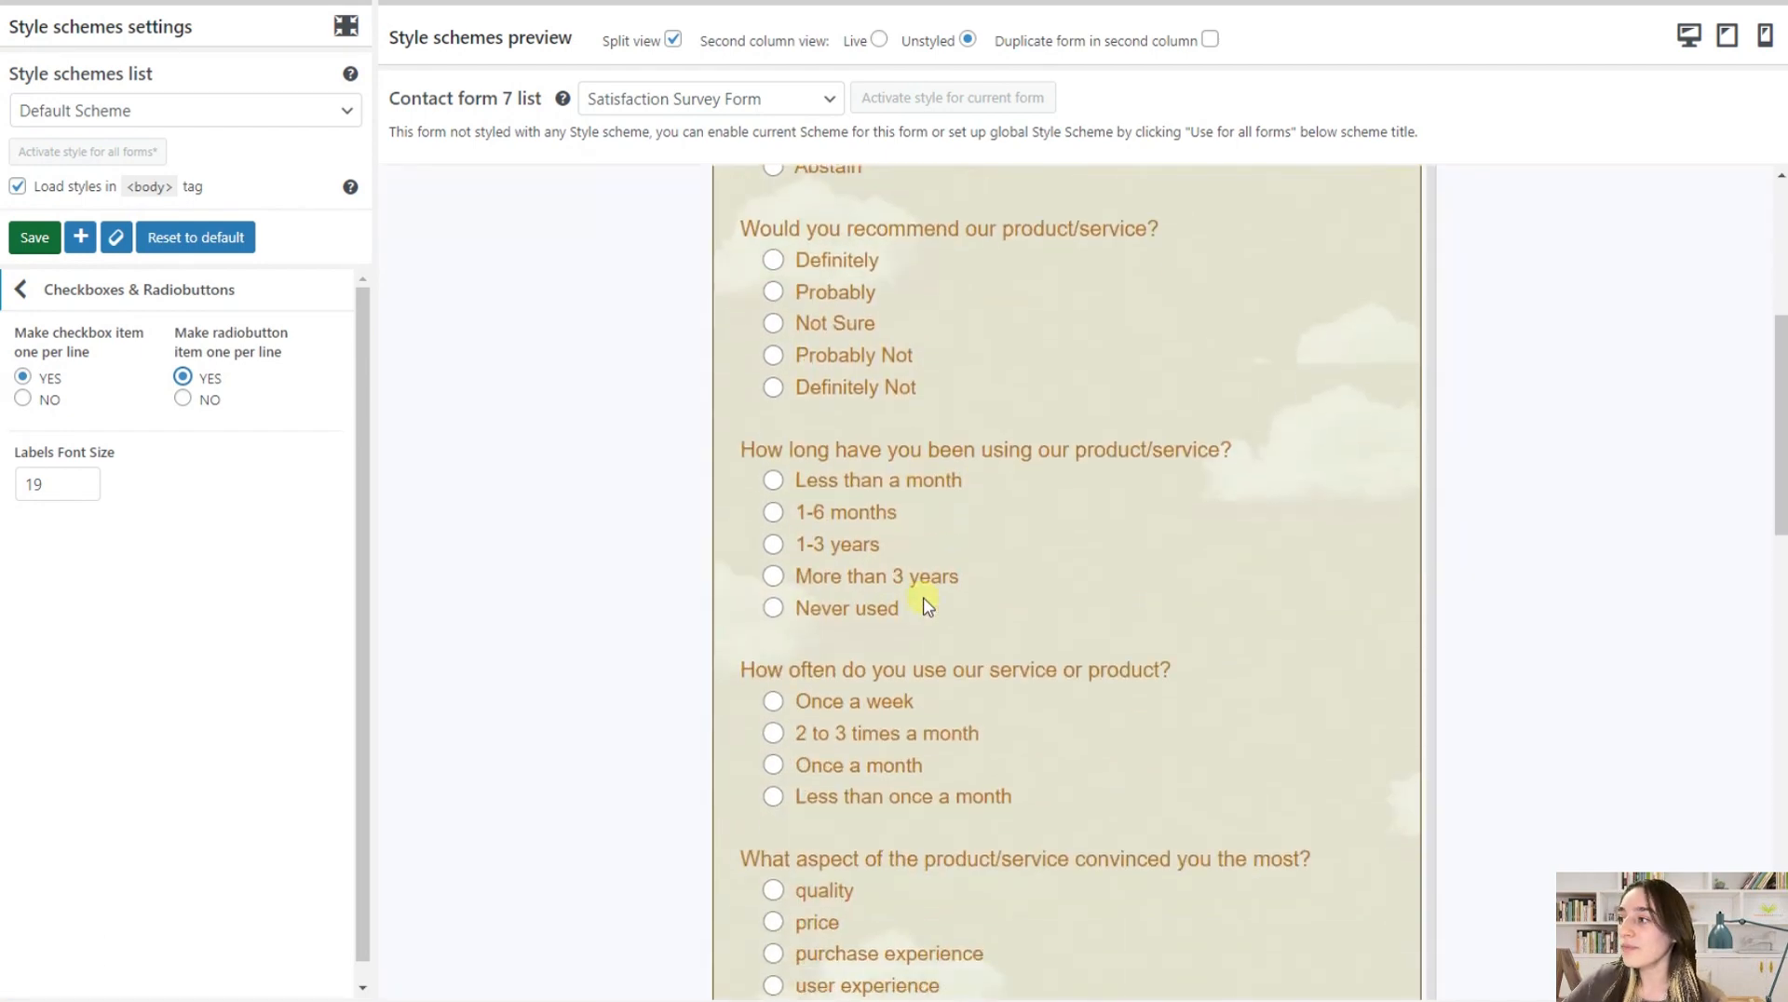
Examine the one-per-line checkbox and radiobutton layout and the label size throughout the survey form preview
scroll(926, 606, "down", 15)
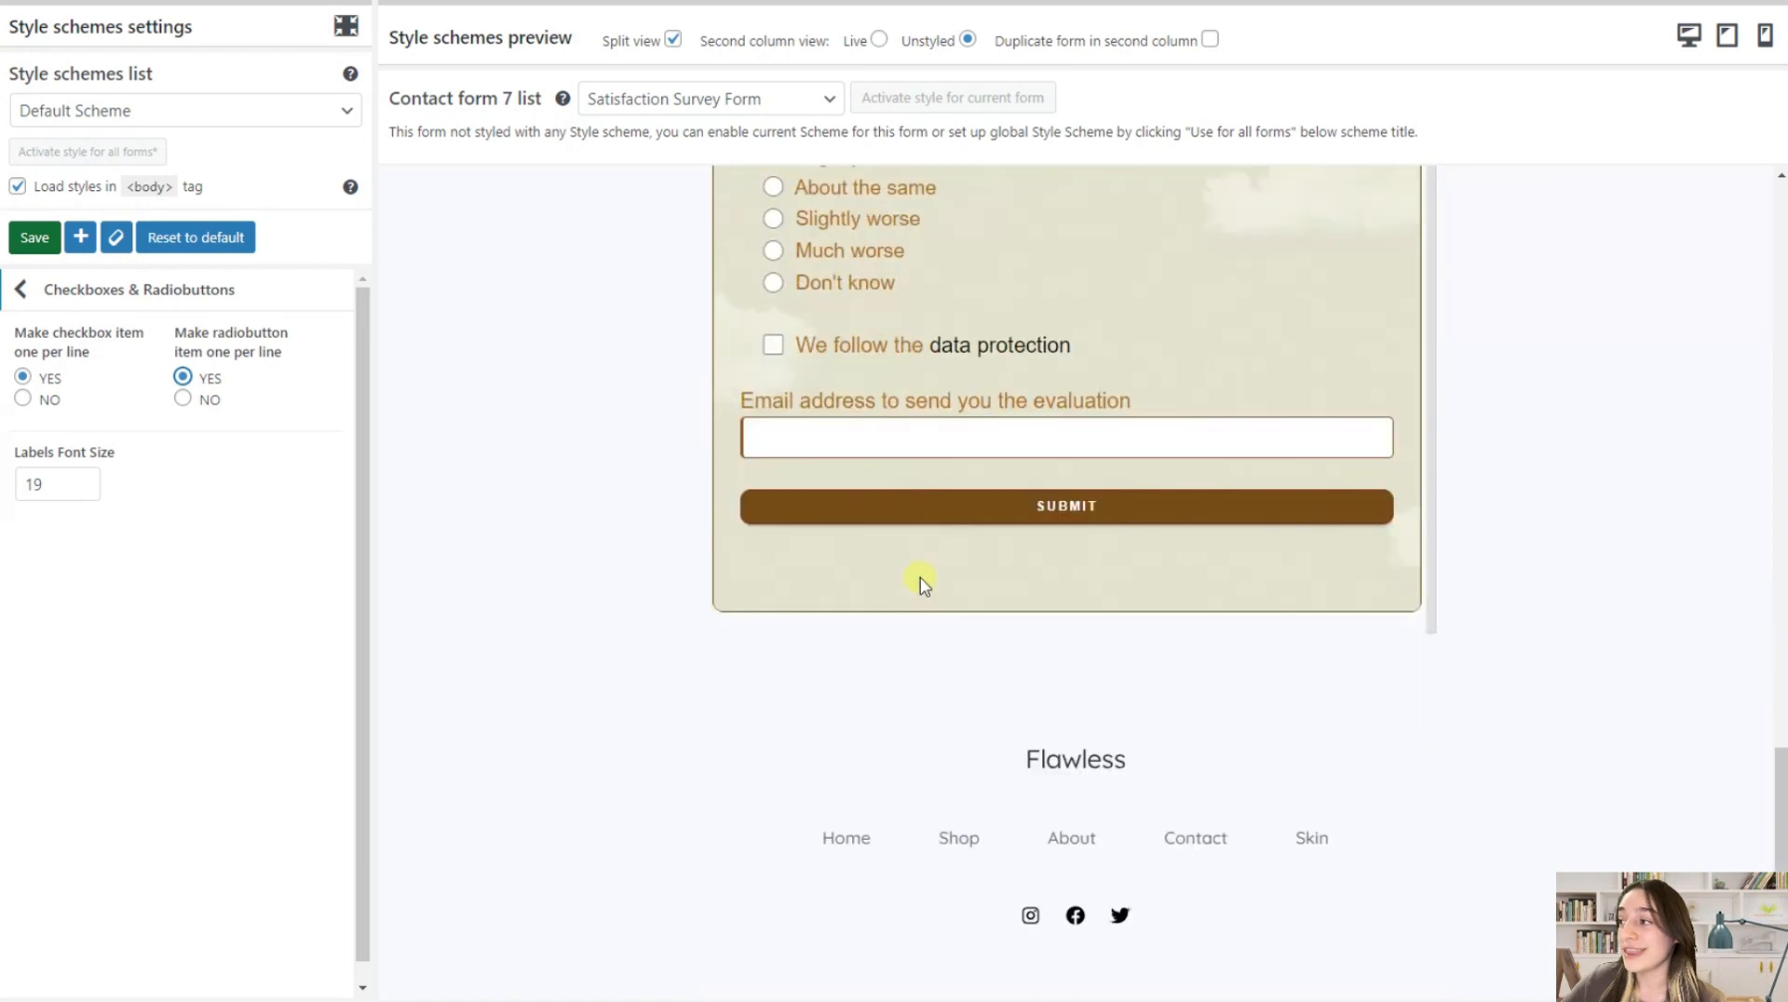
scroll(908, 601, "up", 12)
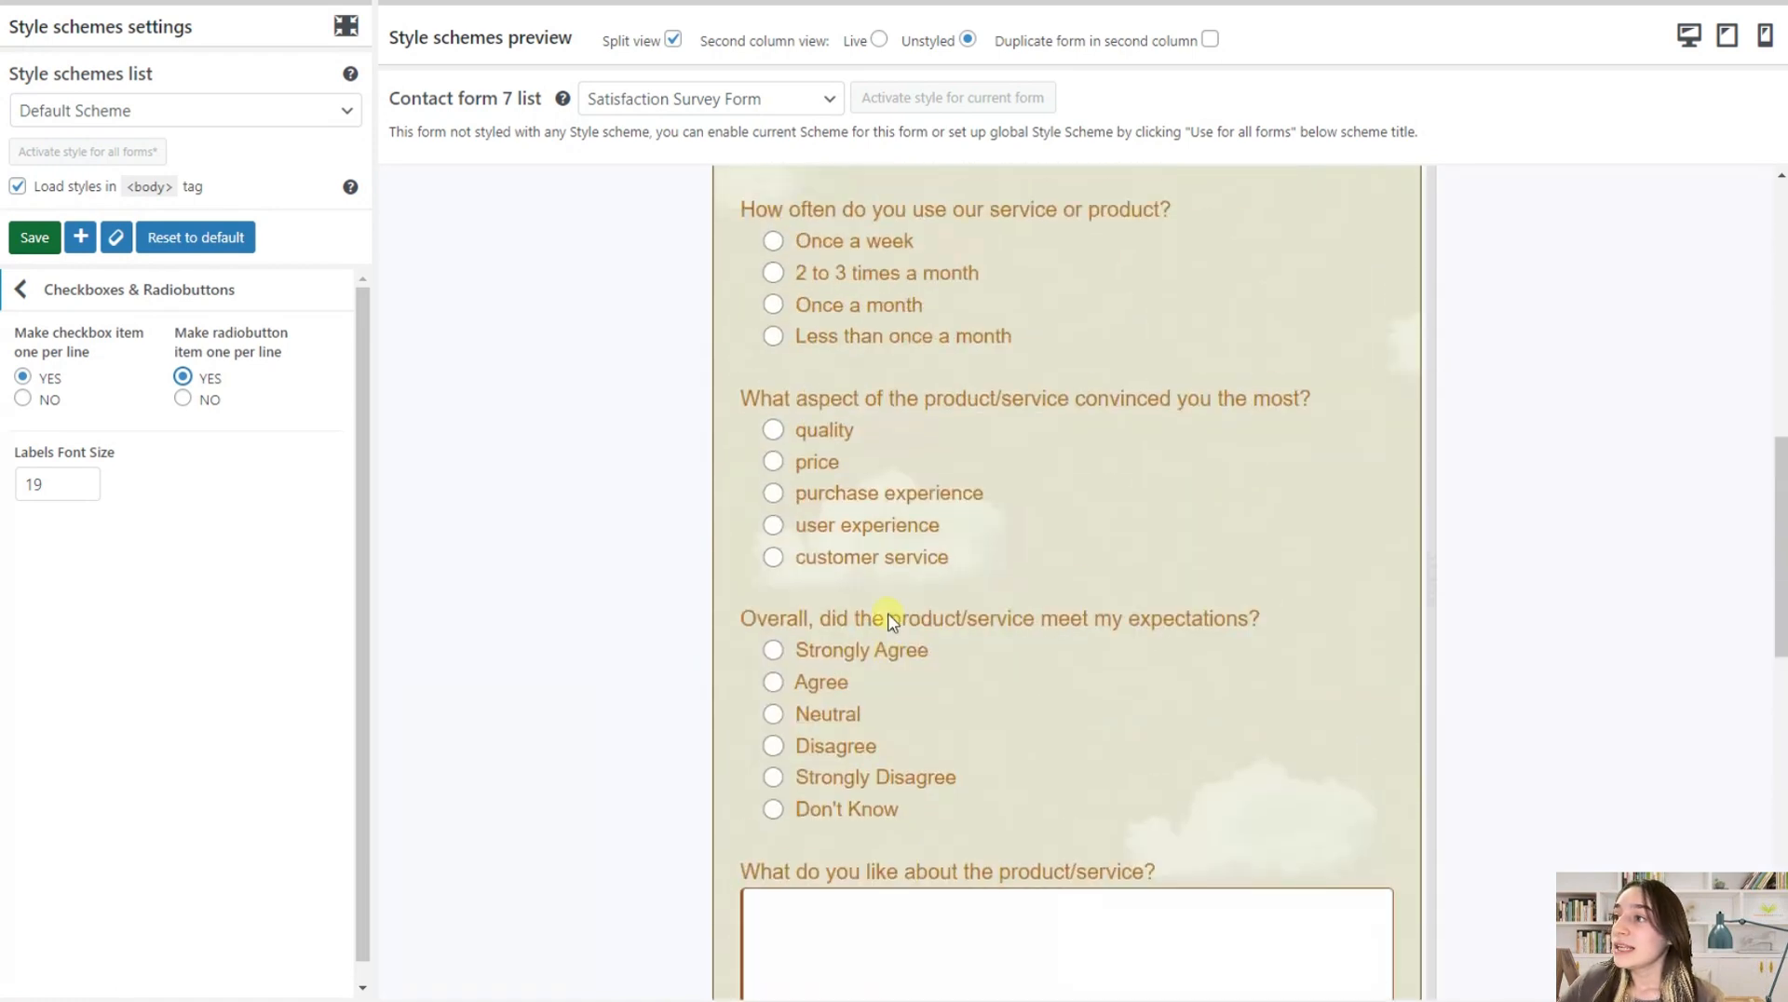
scroll(870, 619, "up", 4)
scroll(867, 616, "down", 15)
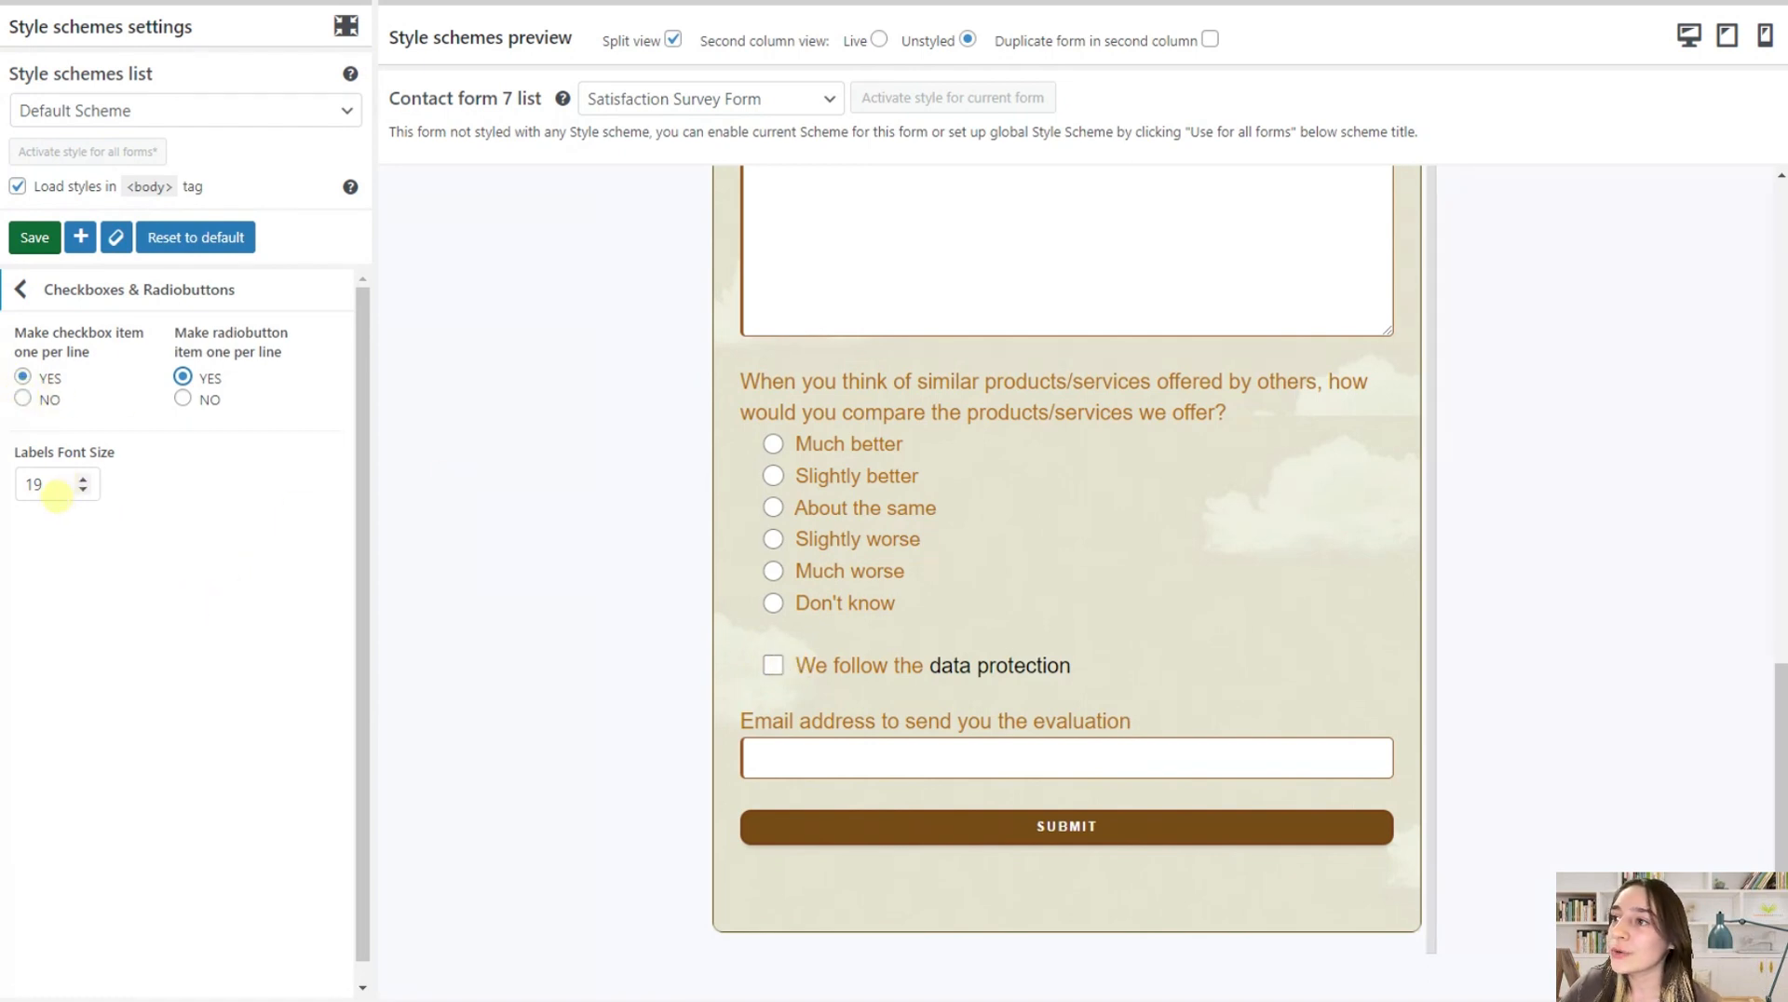
scroll(922, 666, "up", 7)
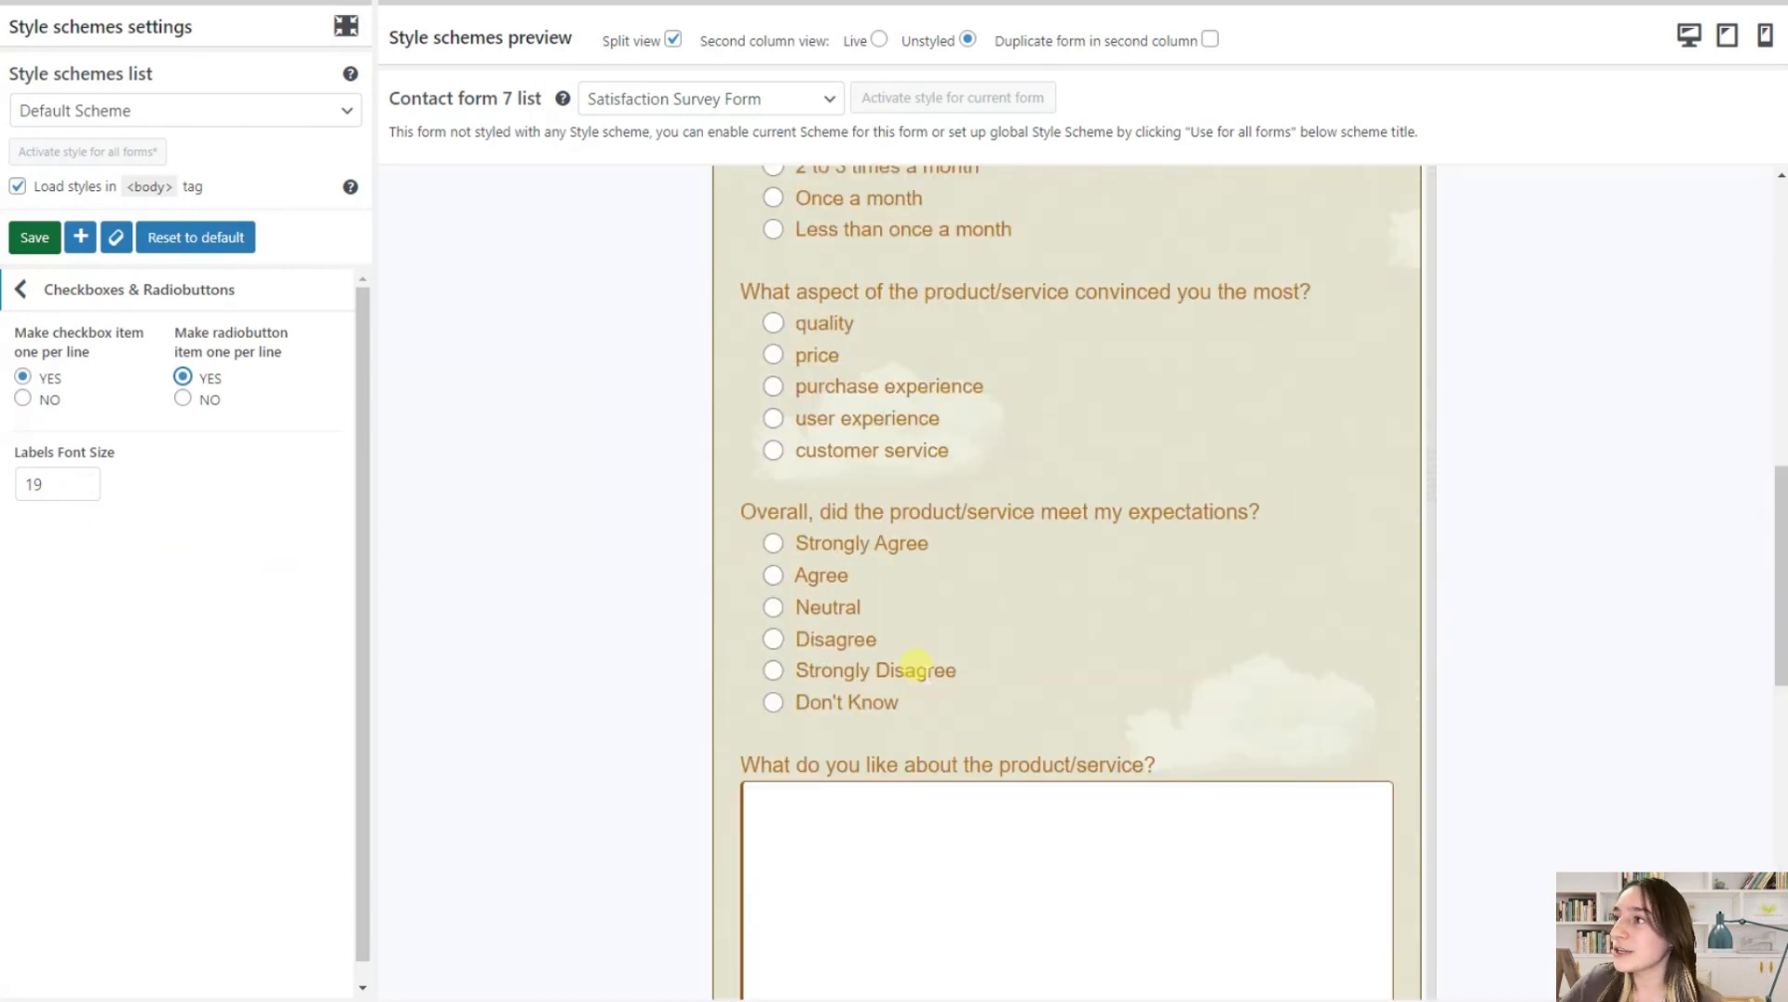
scroll(779, 639, "up", 10)
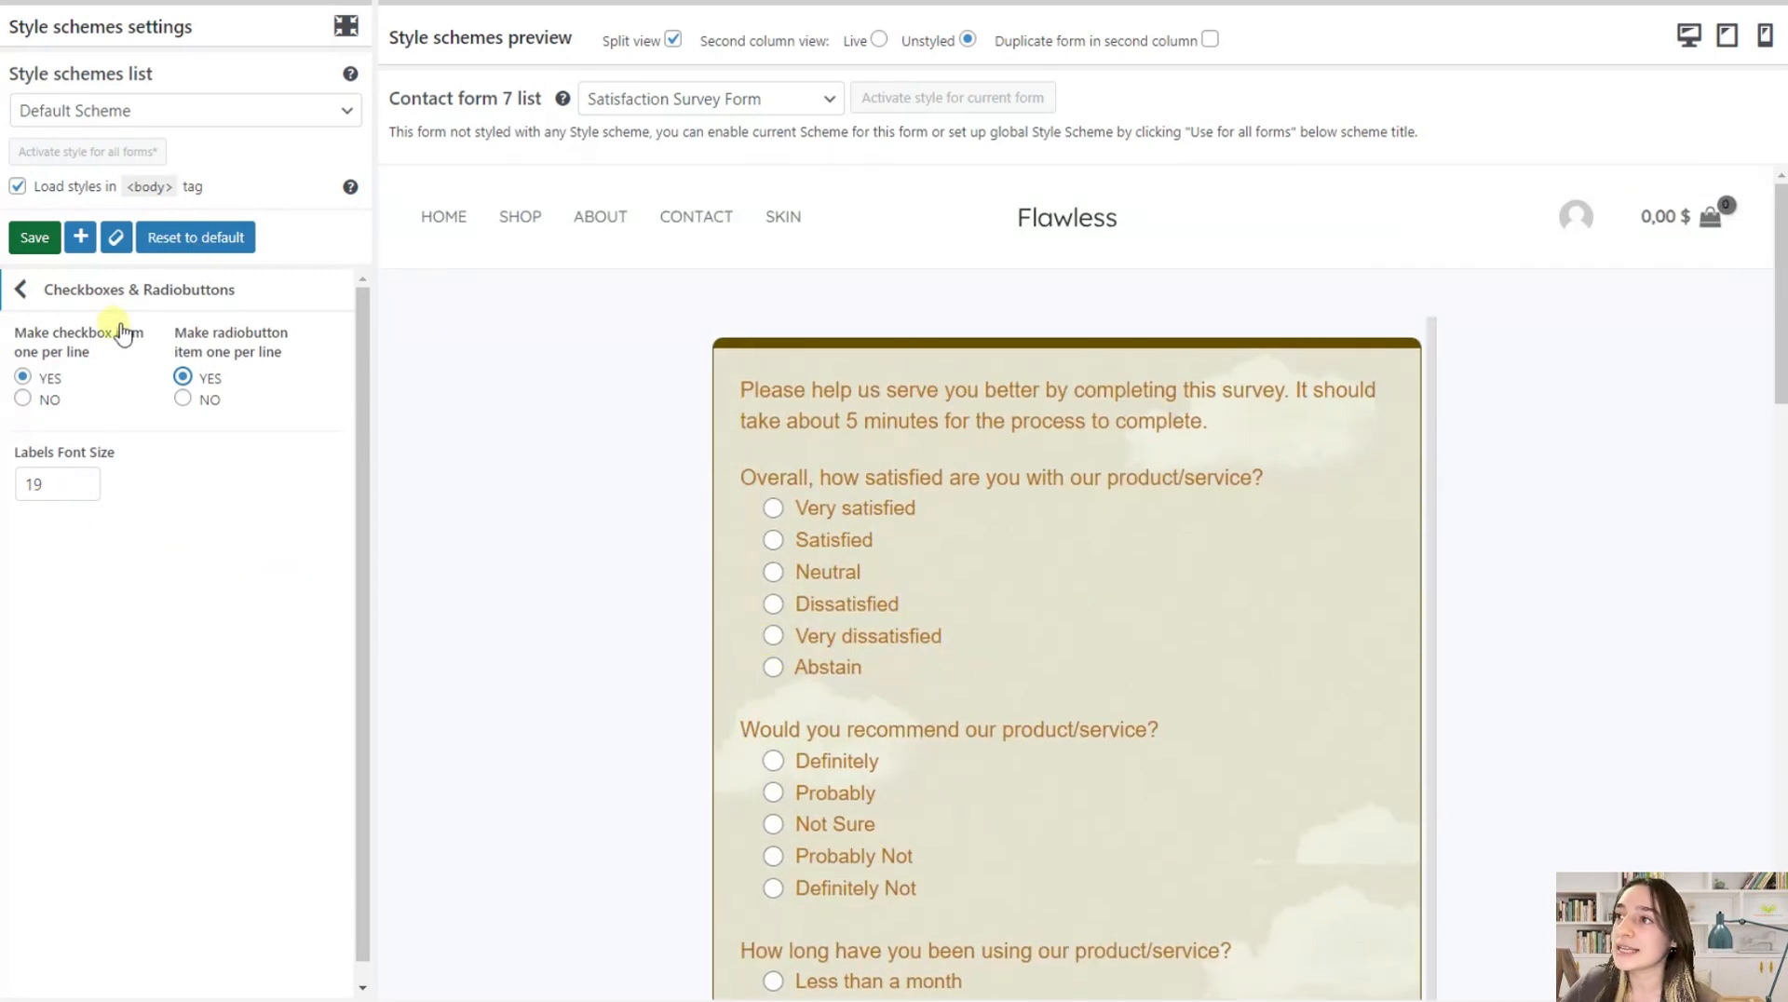
left_click(80, 290)
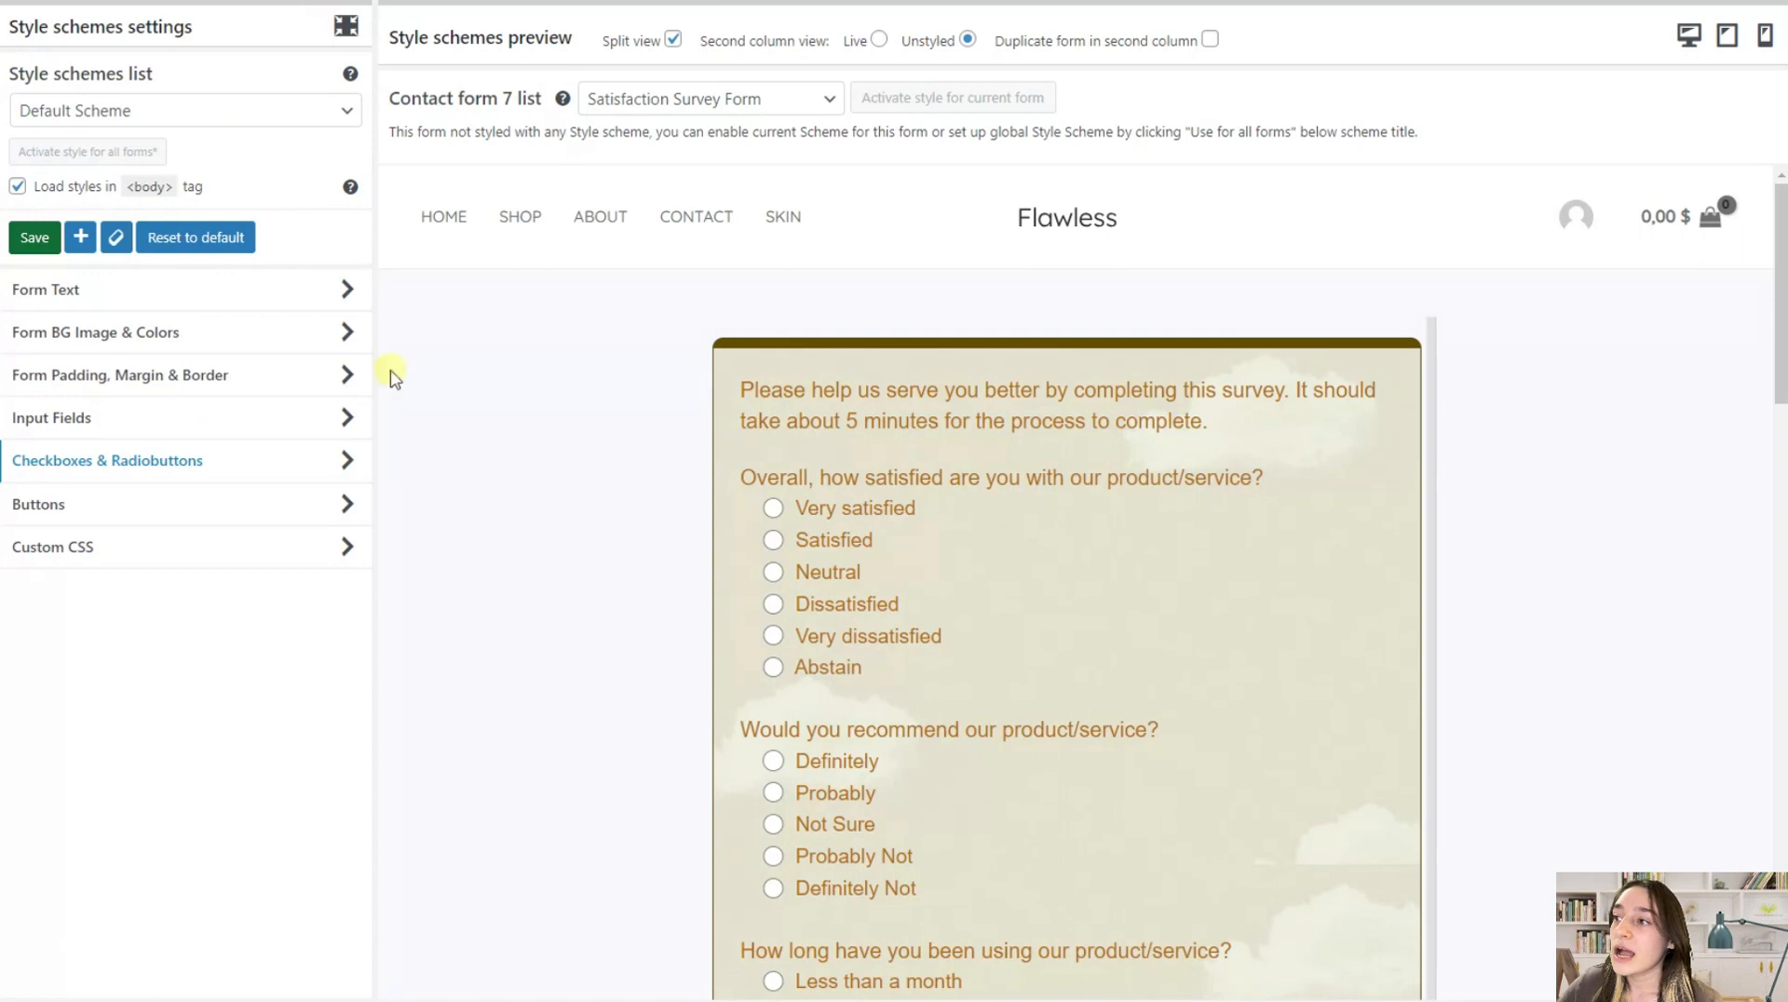
Open the Buttons settings, try NO for full width on the Submit button, and restore the option to YES
left_click(293, 515)
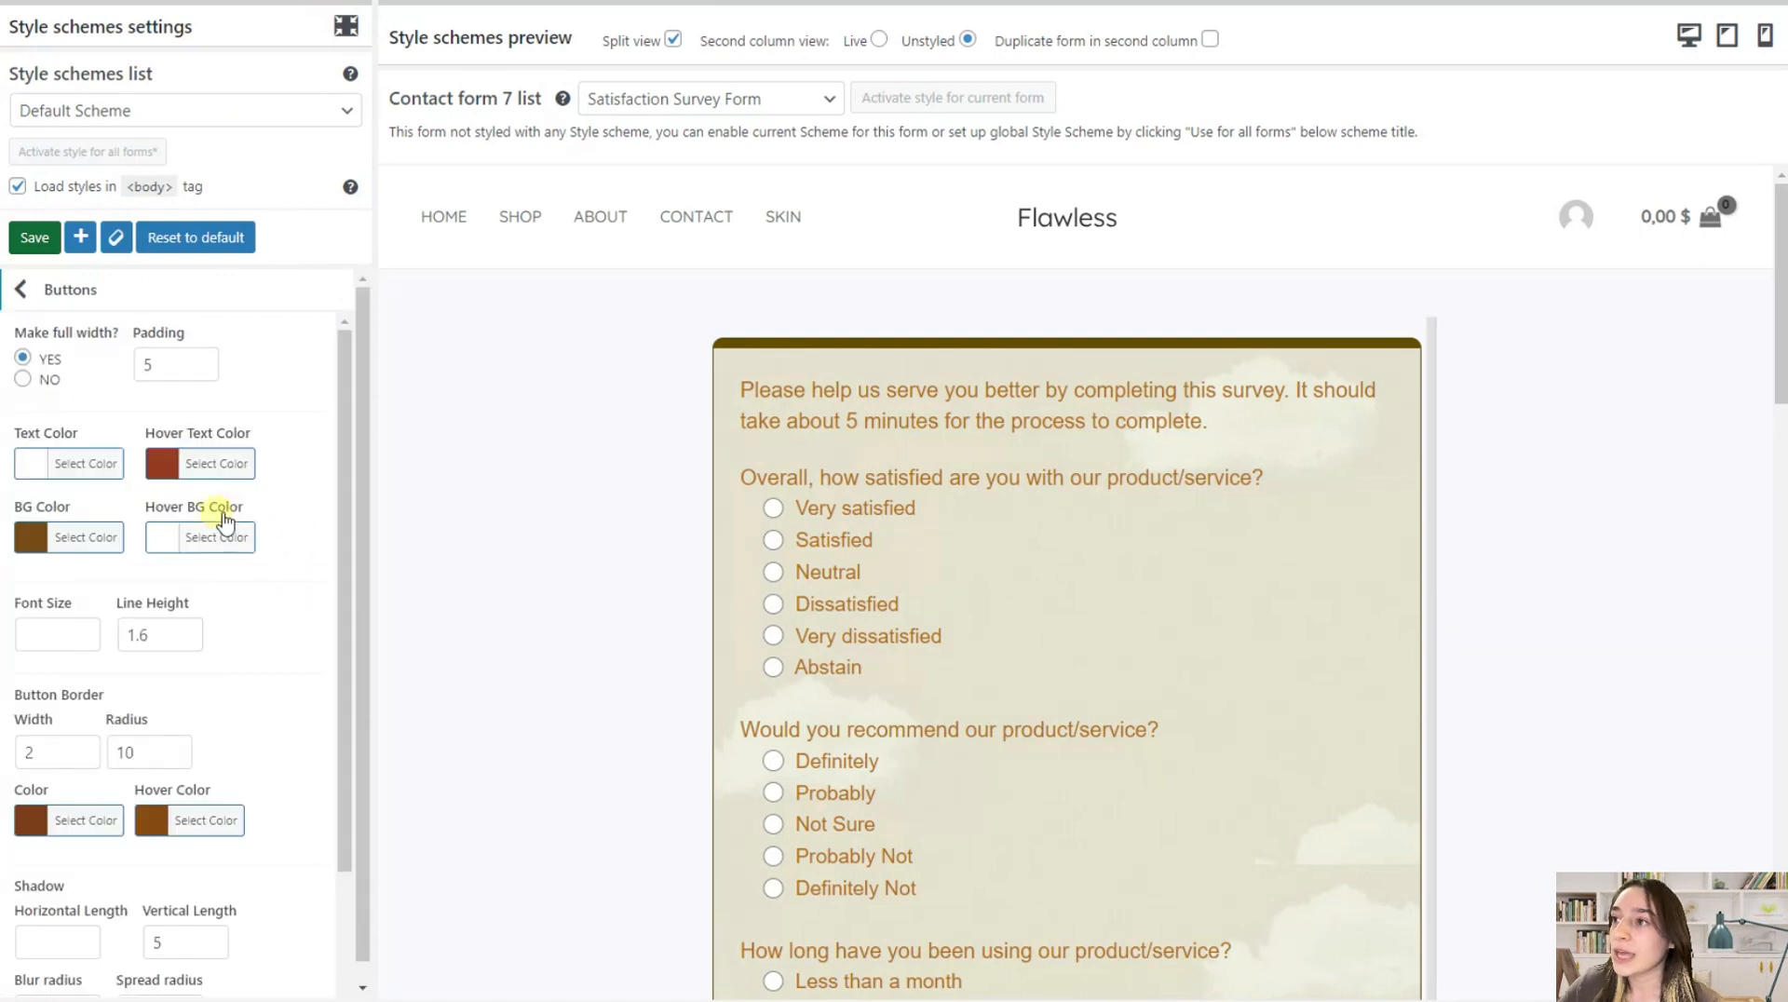
scroll(667, 555, "down", 20)
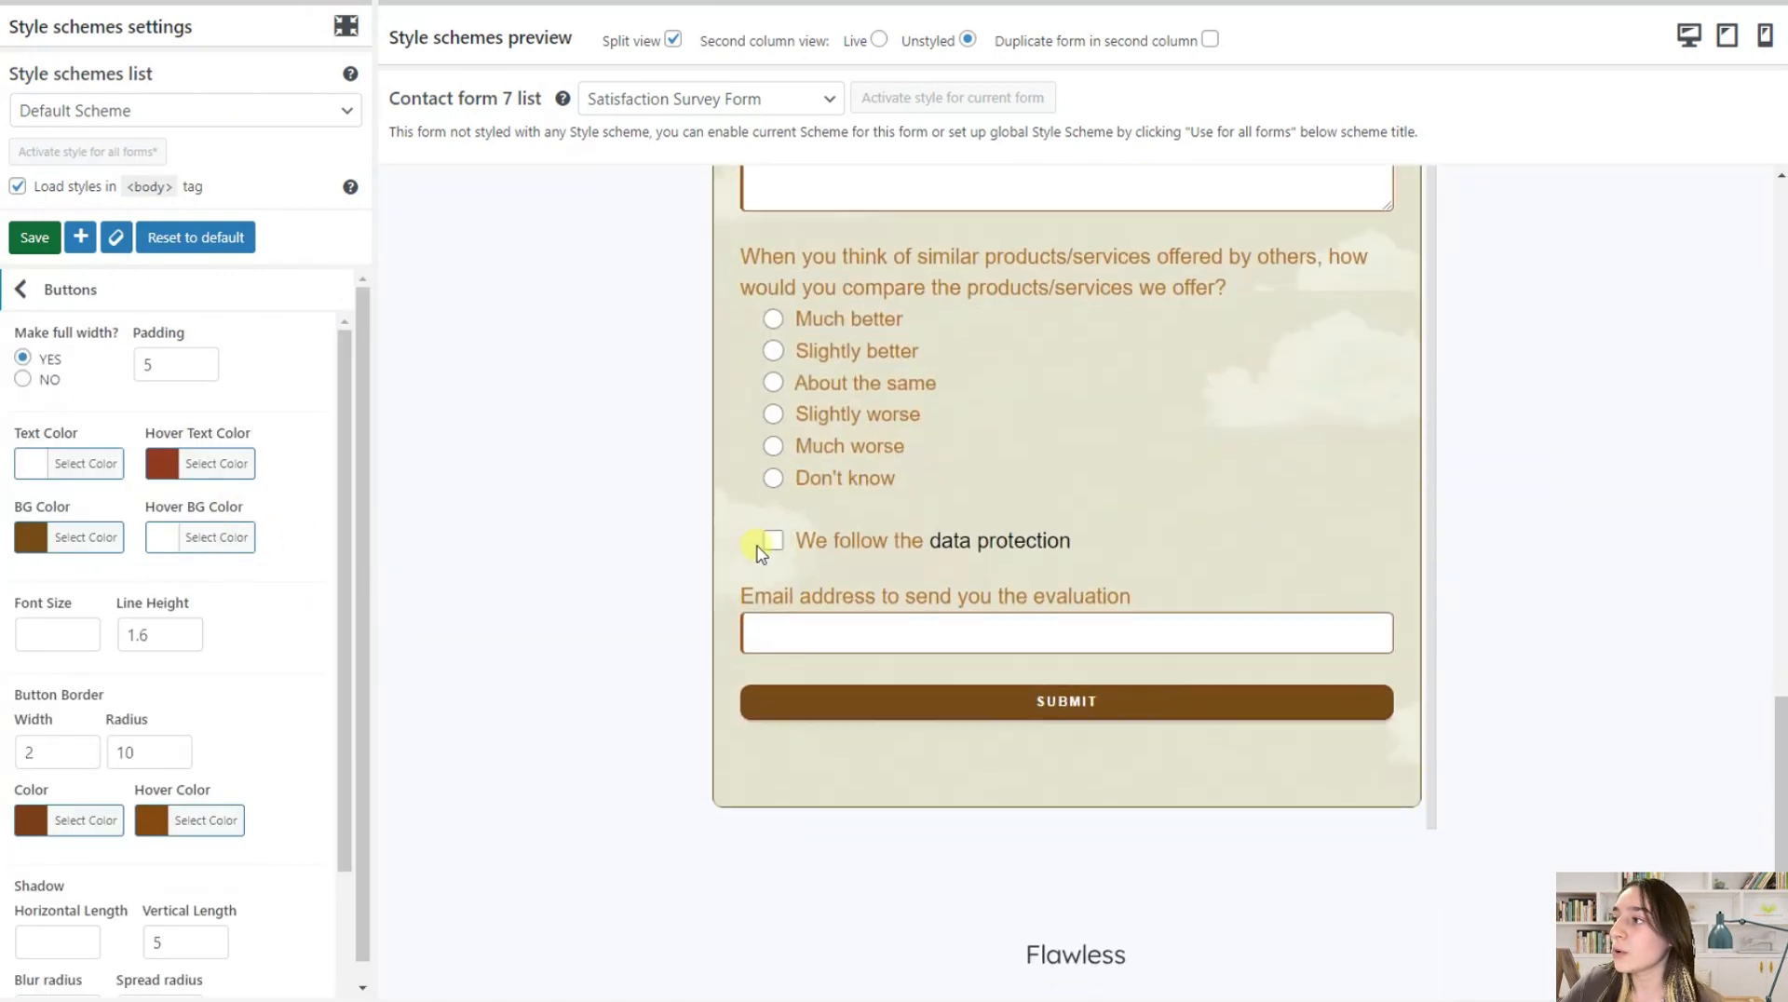
scroll(757, 552, "down", 3)
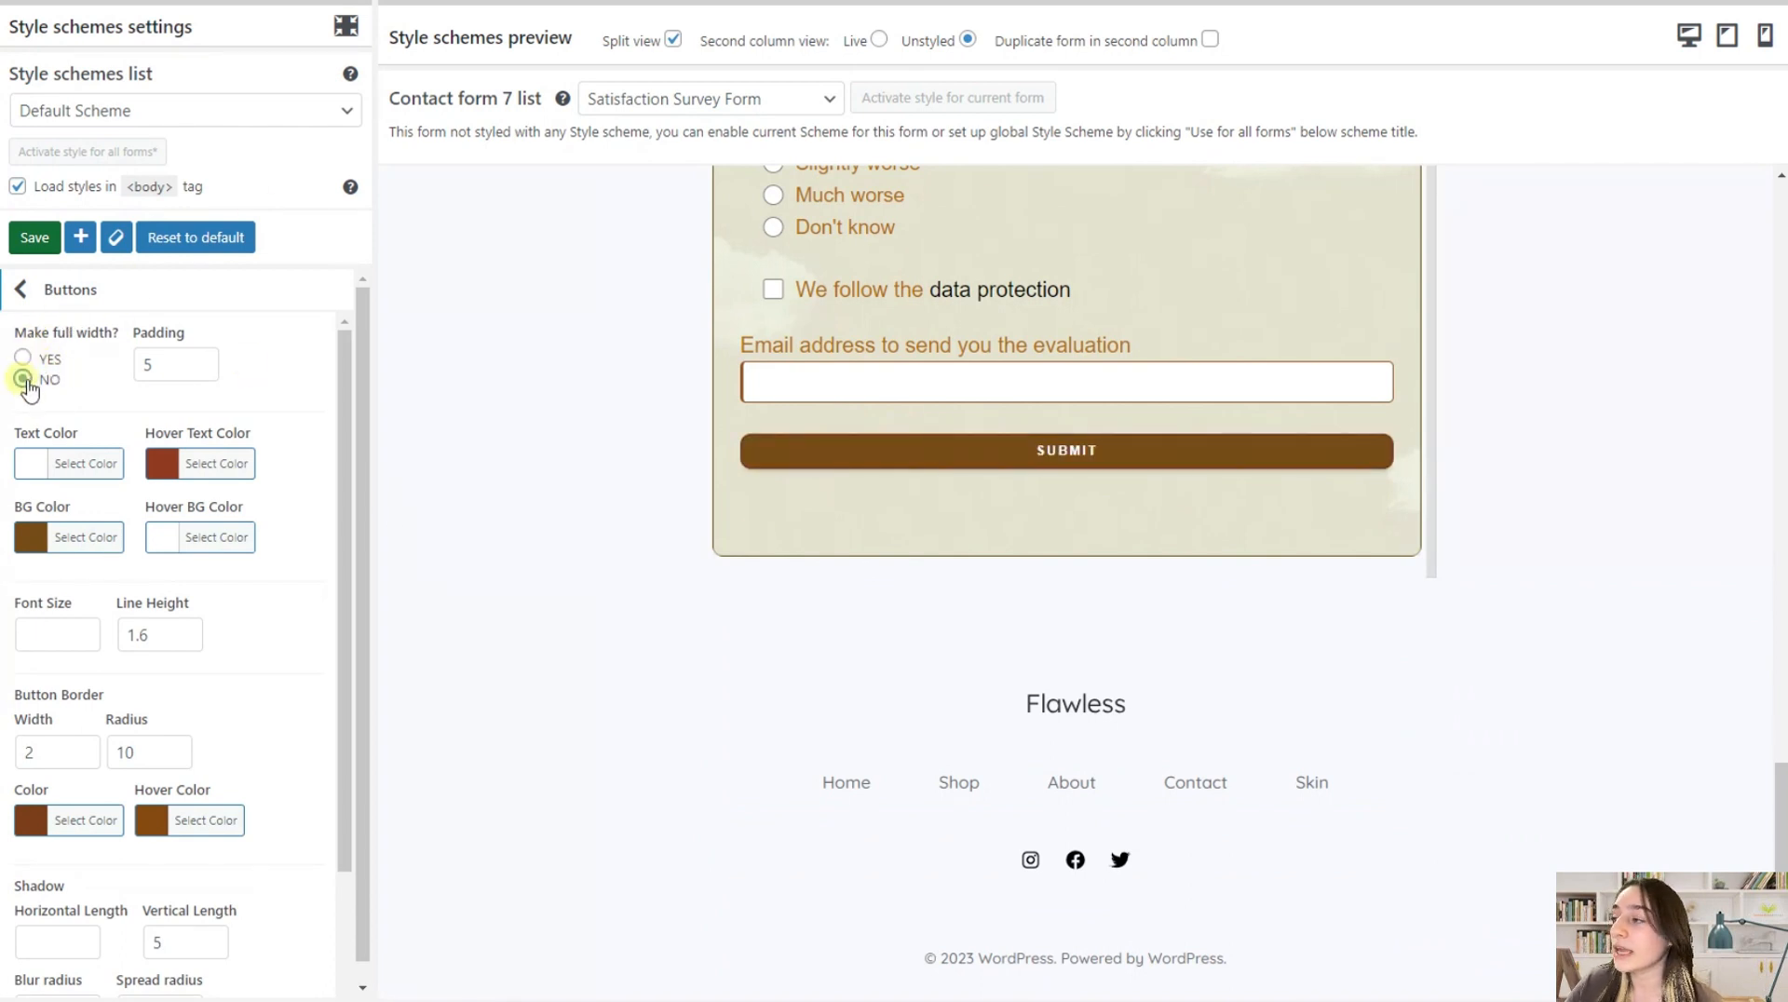
left_click(23, 379)
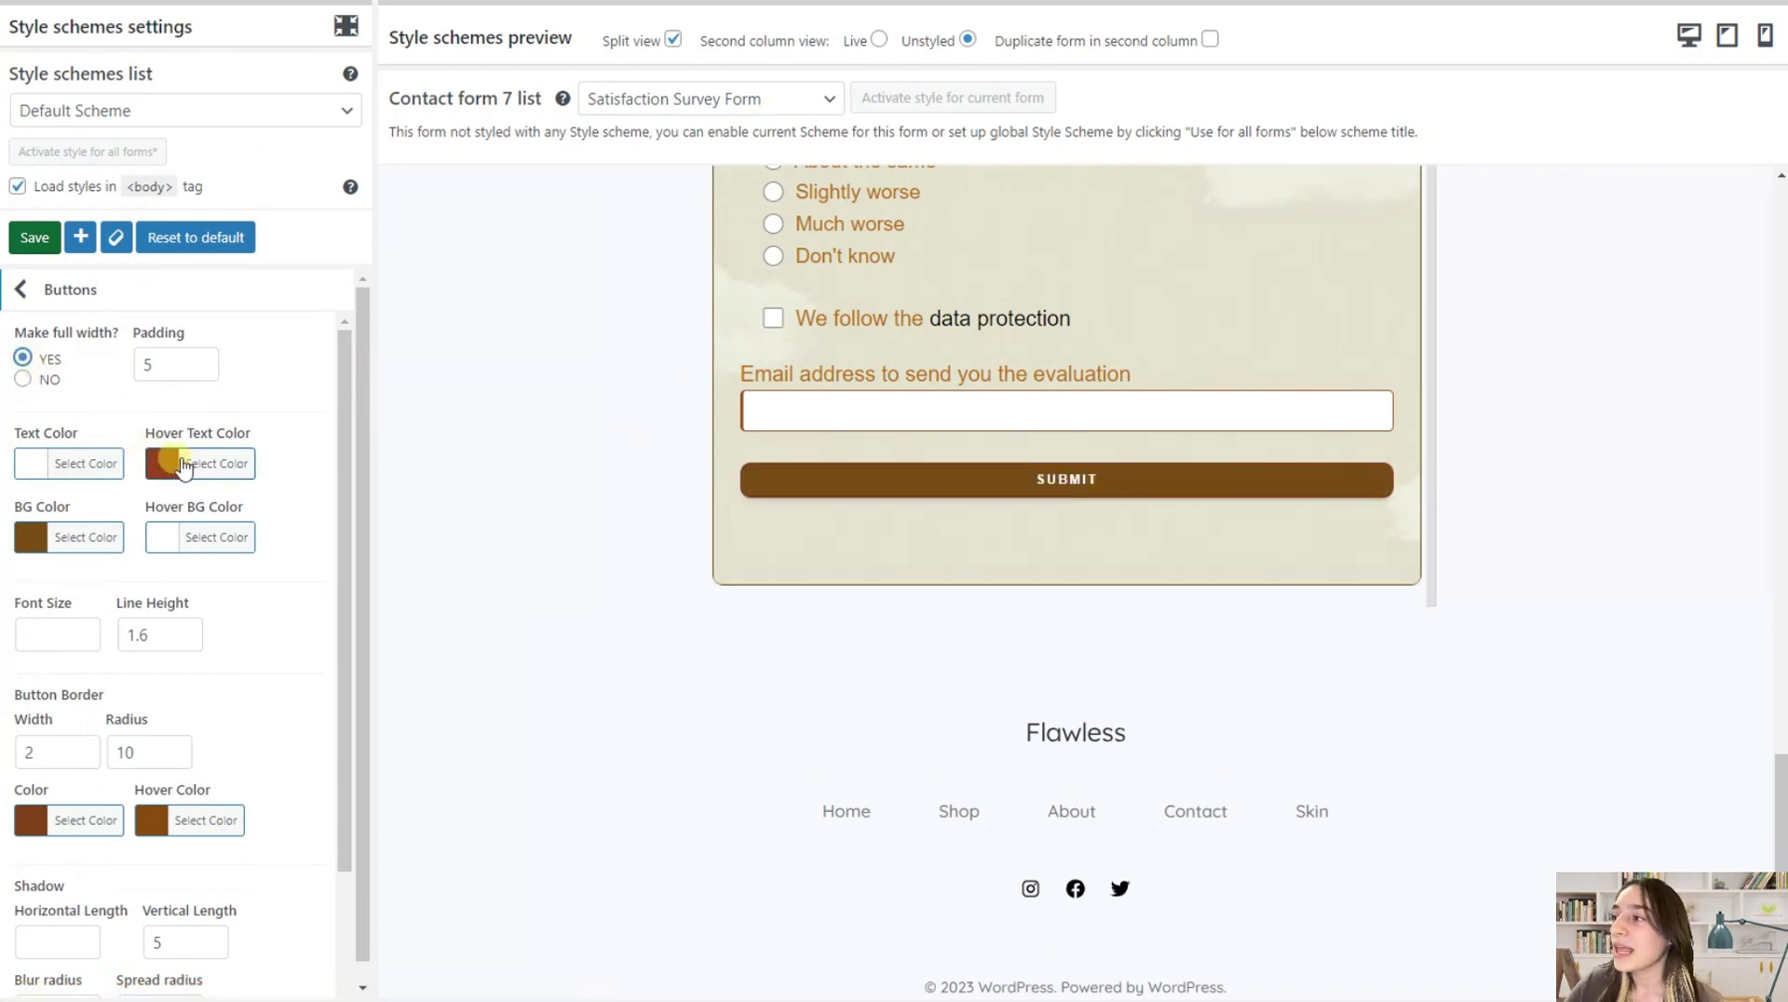
Review the button color, hover, border and shadow settings against the Submit button in the preview
scroll(98, 409, "down", 2)
scroll(75, 436, "up", 1)
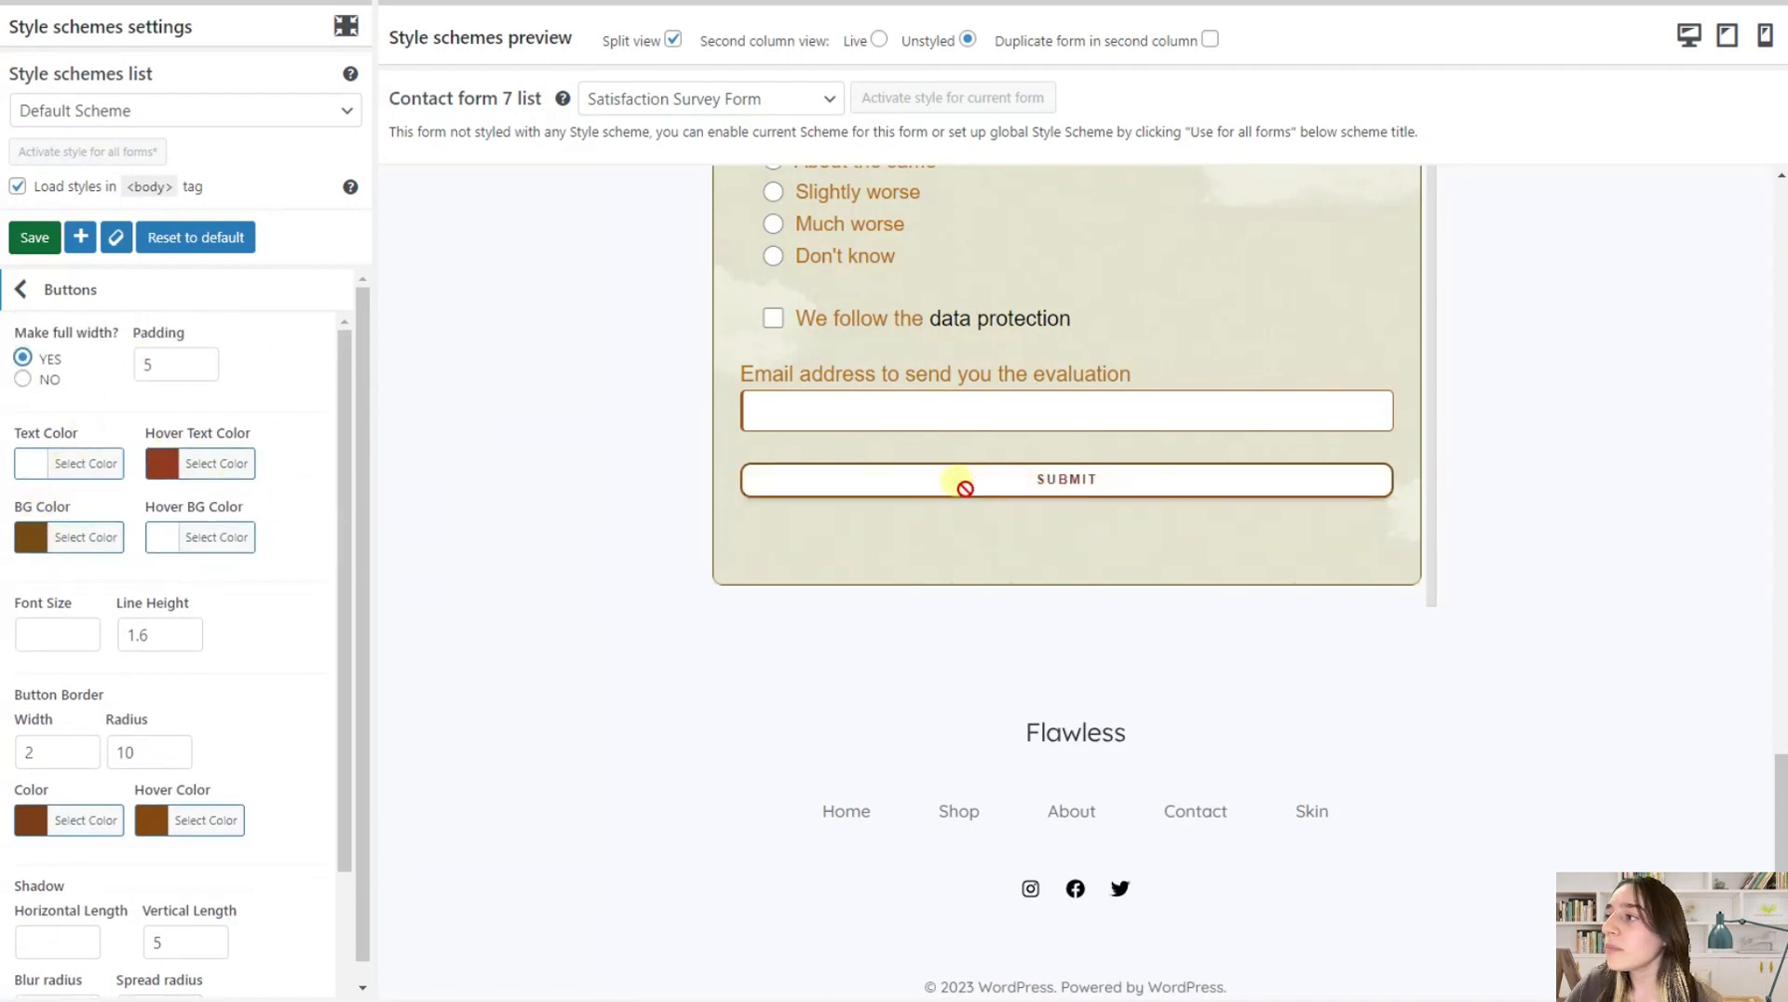
scroll(121, 591, "down", 3)
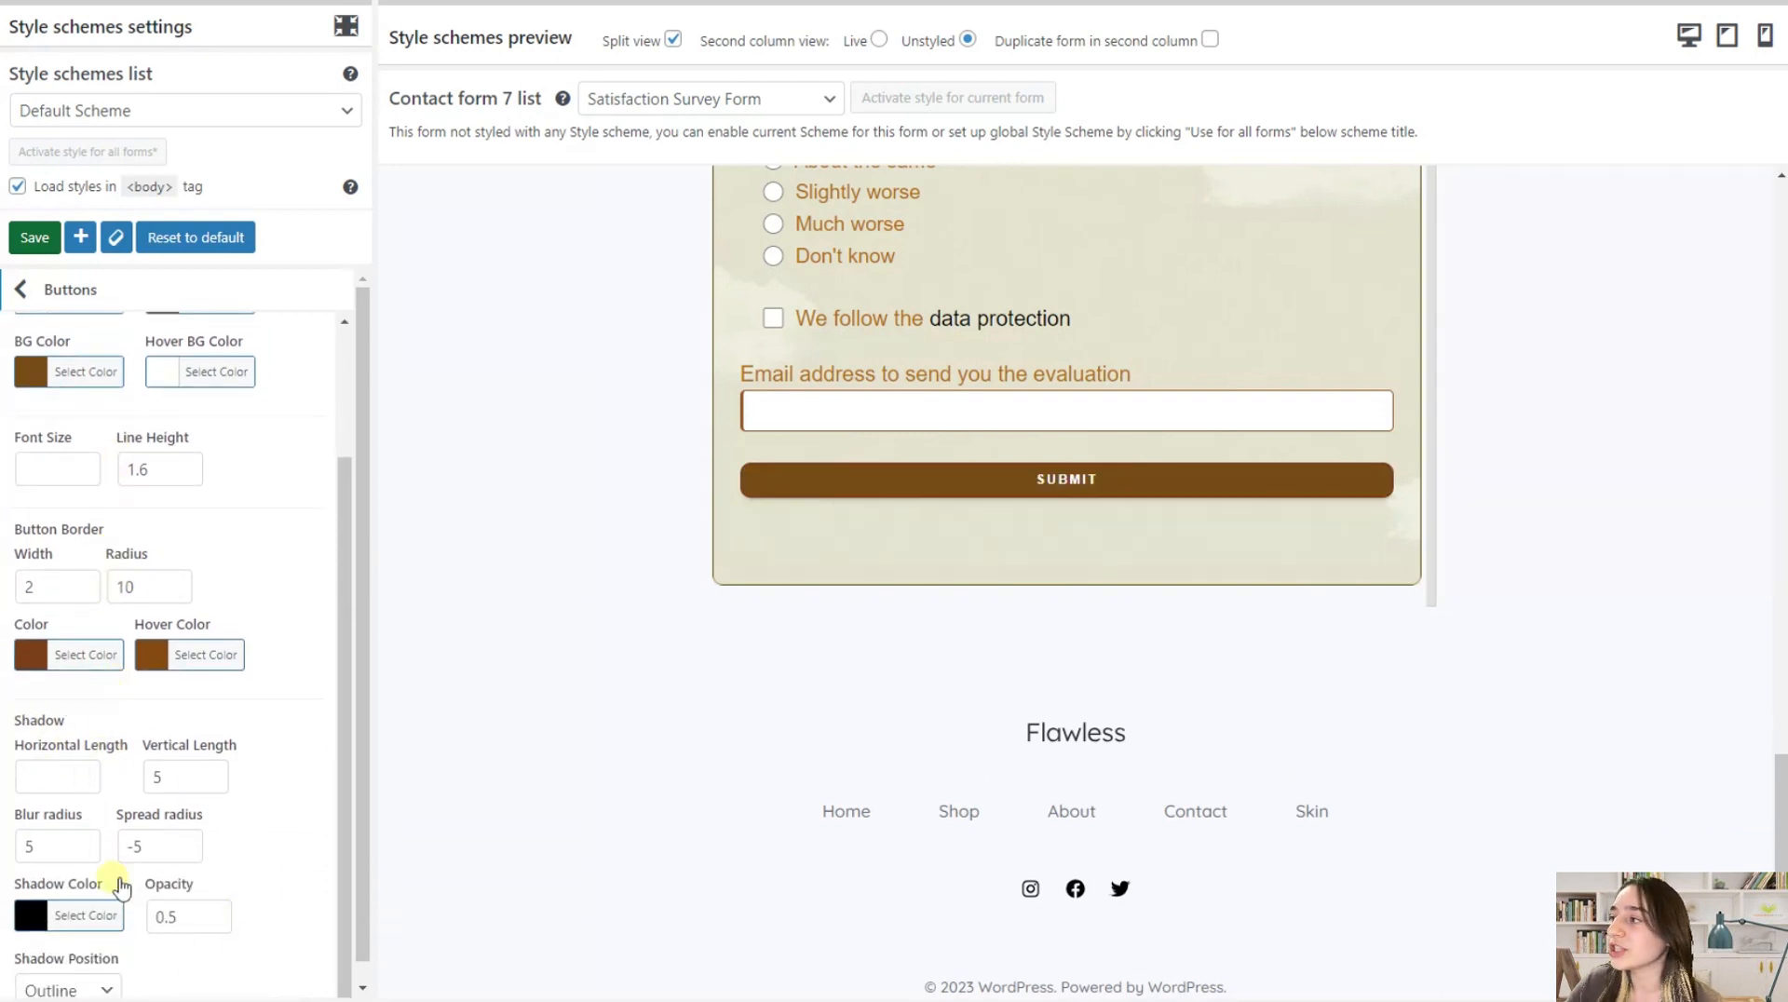
scroll(176, 845, "up", 2)
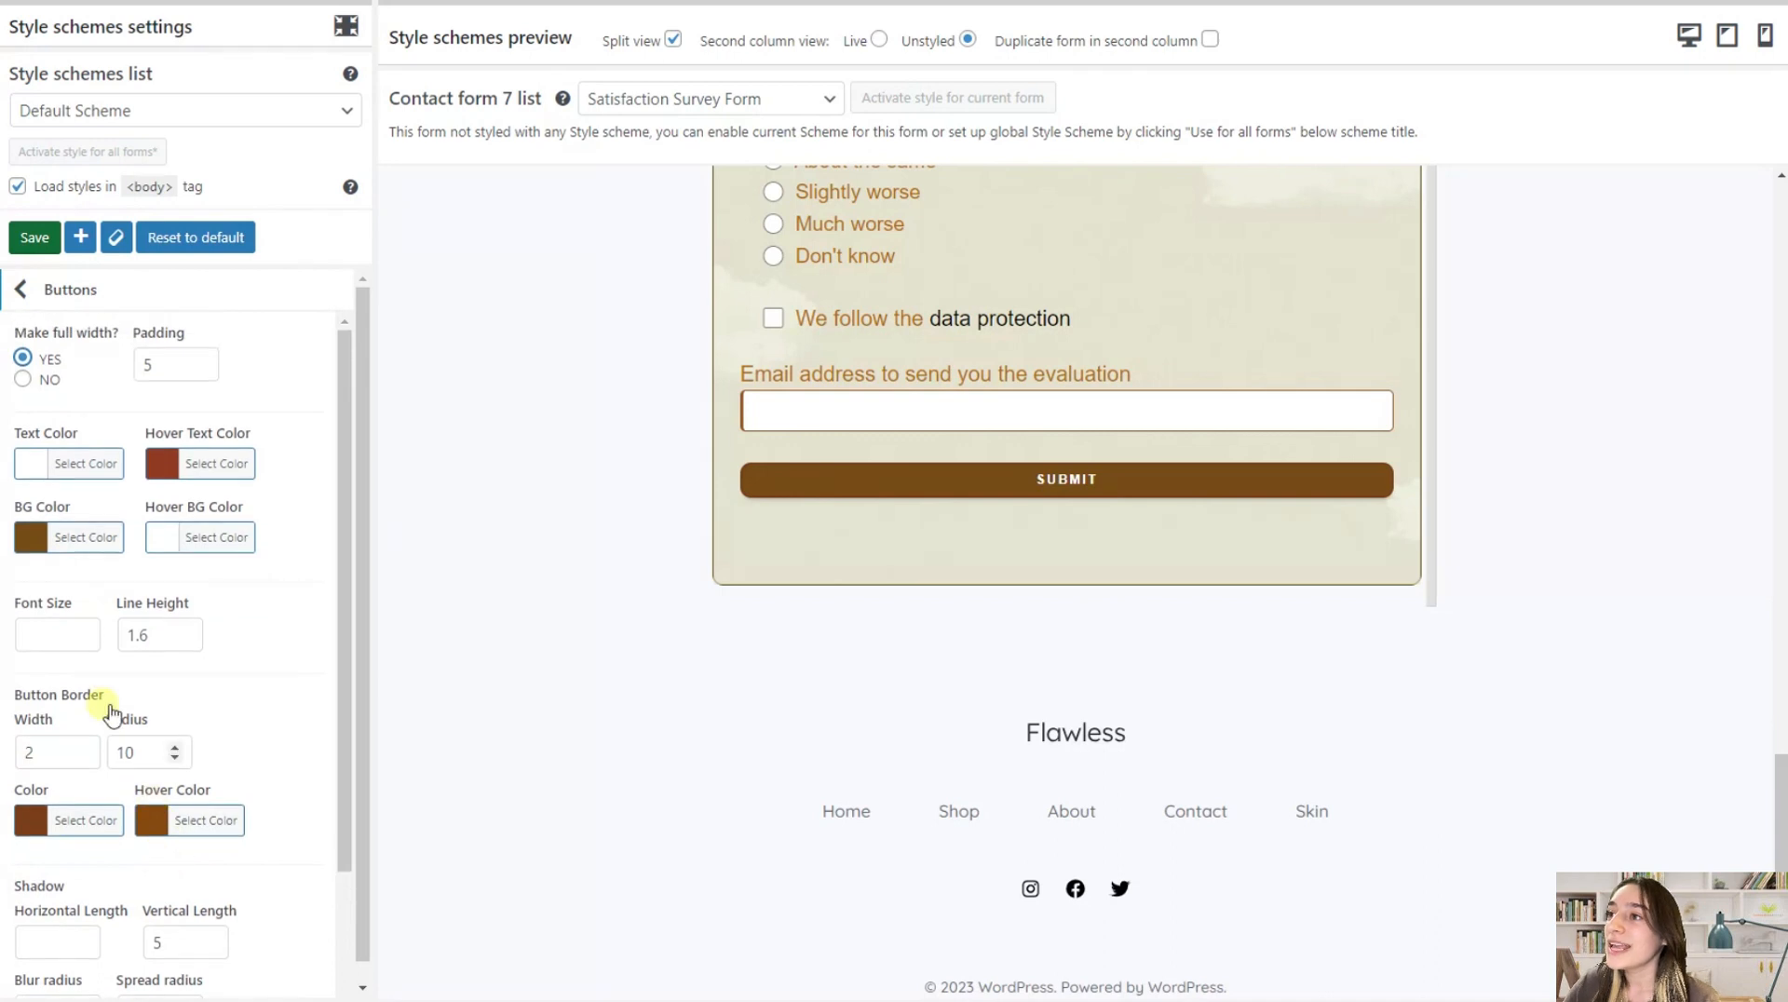
left_click(35, 290)
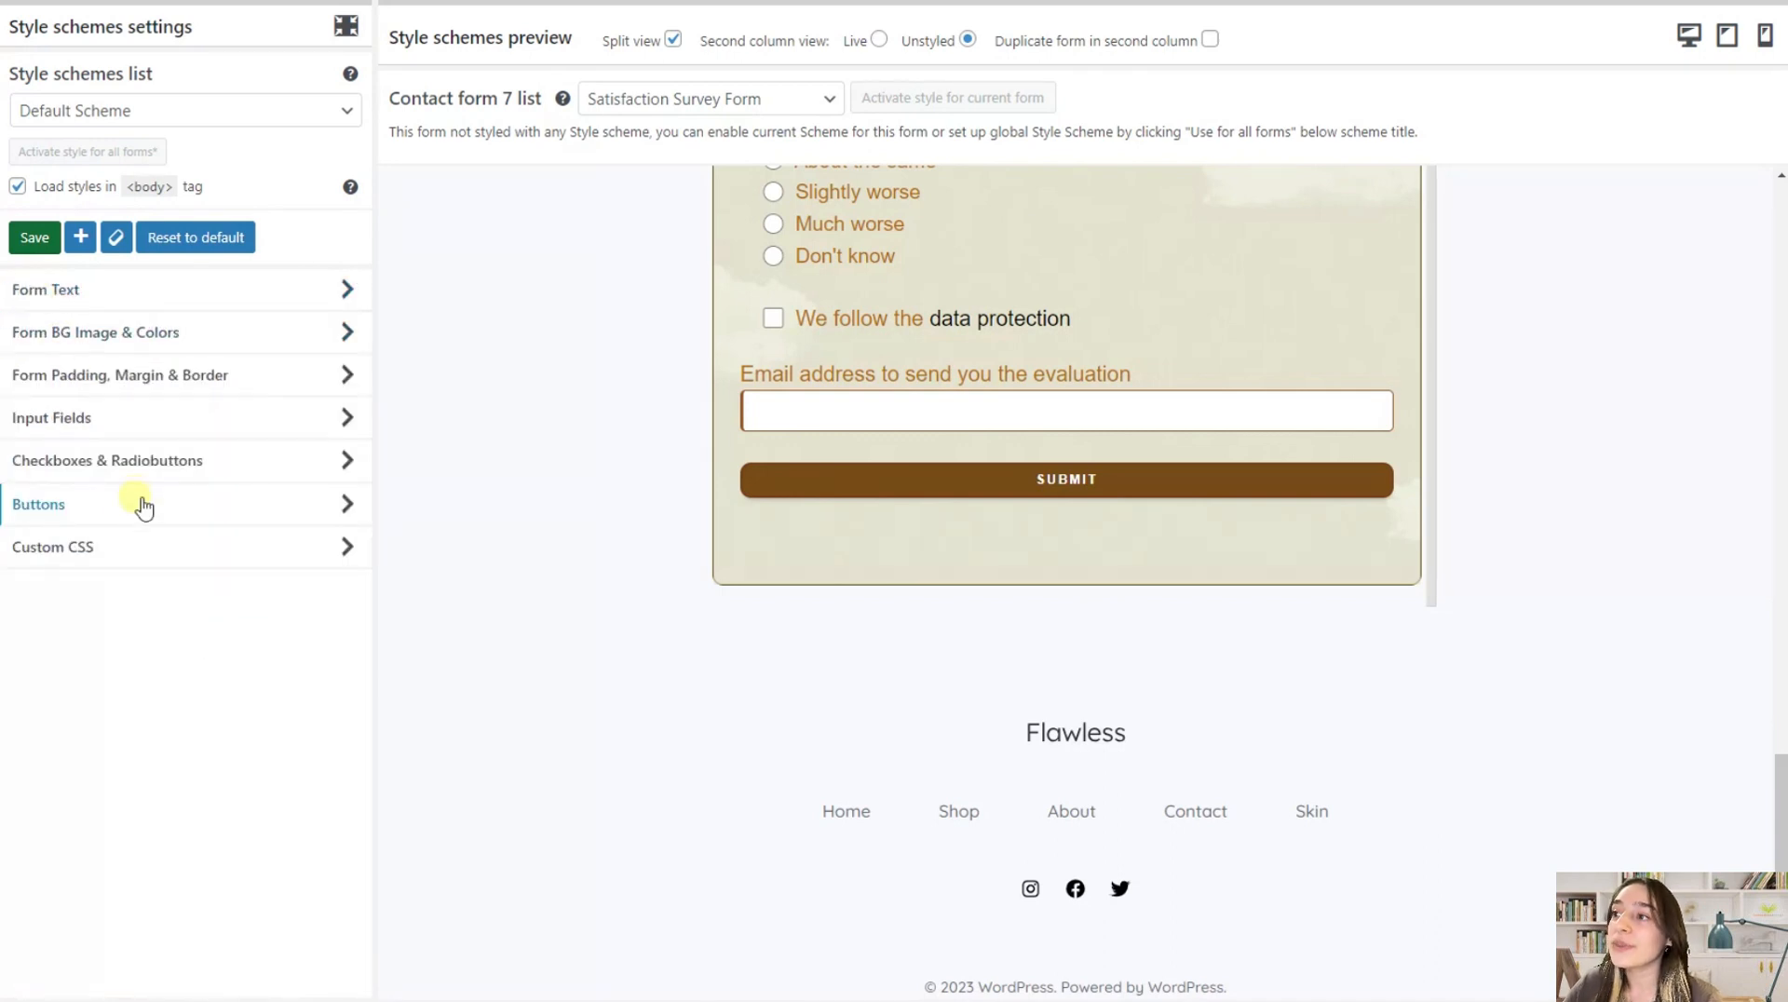
Examine the scheme's Custom CSS code, with a look at the Form Padding, Margin & Border settings
left_click(145, 559)
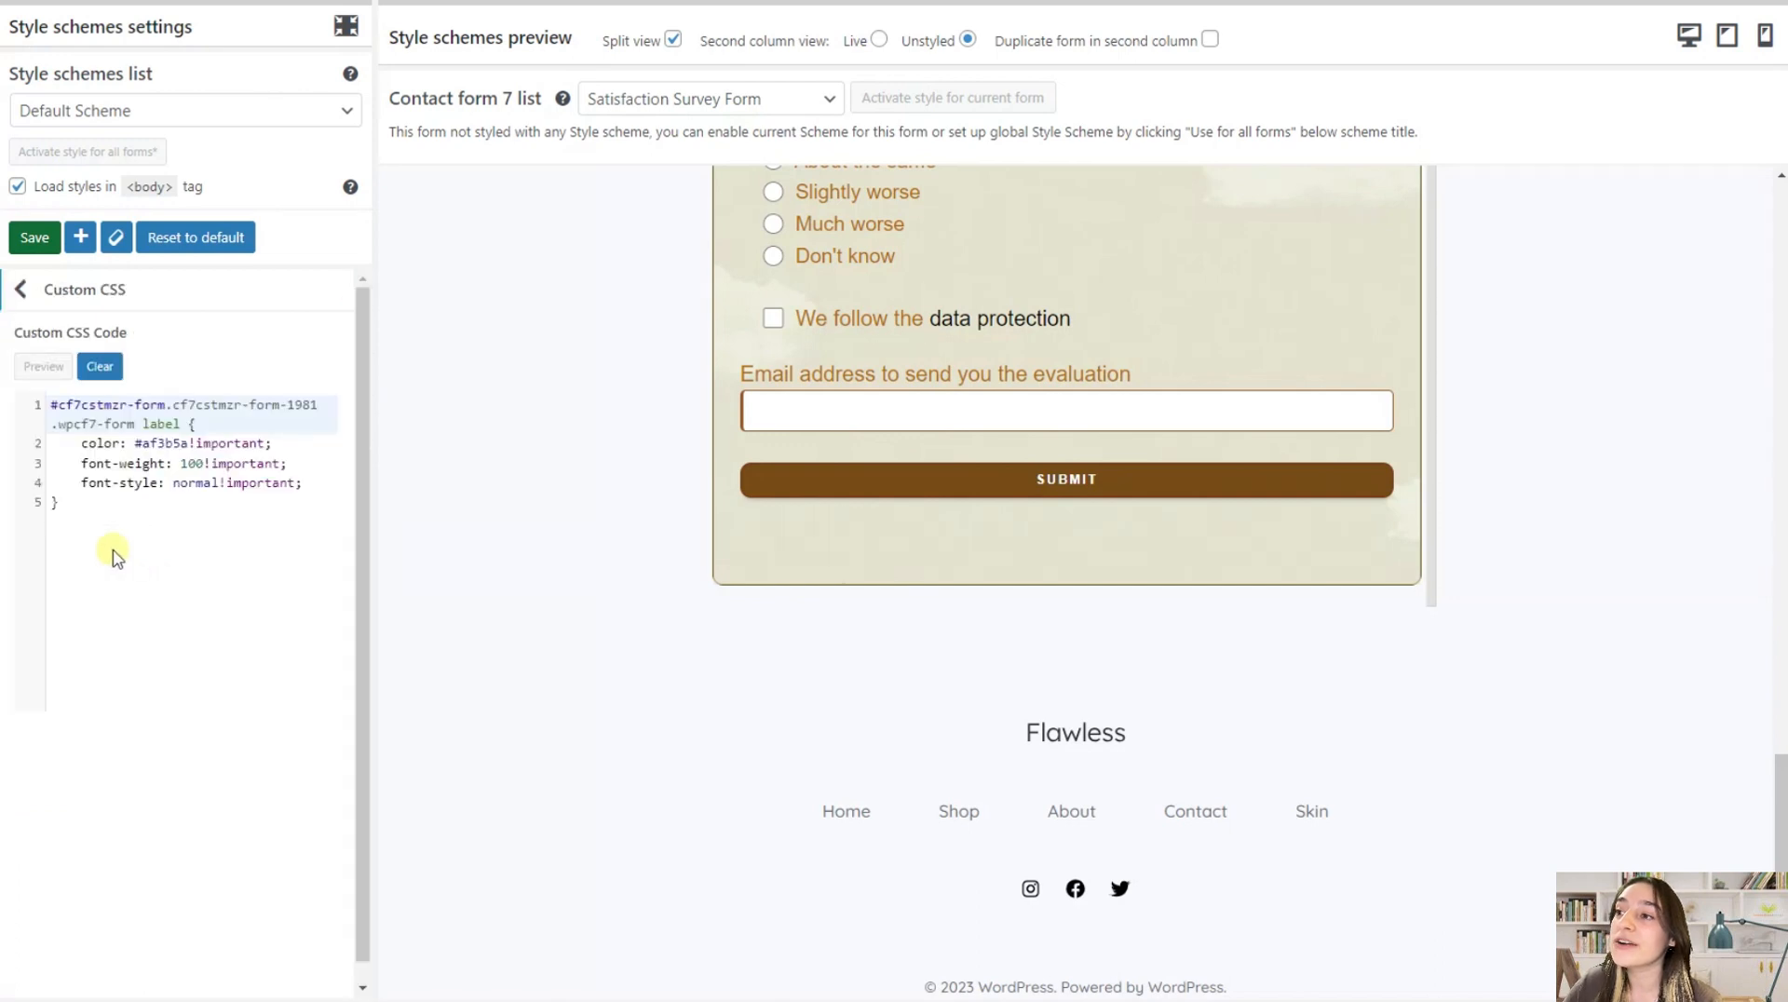
left_click(23, 290)
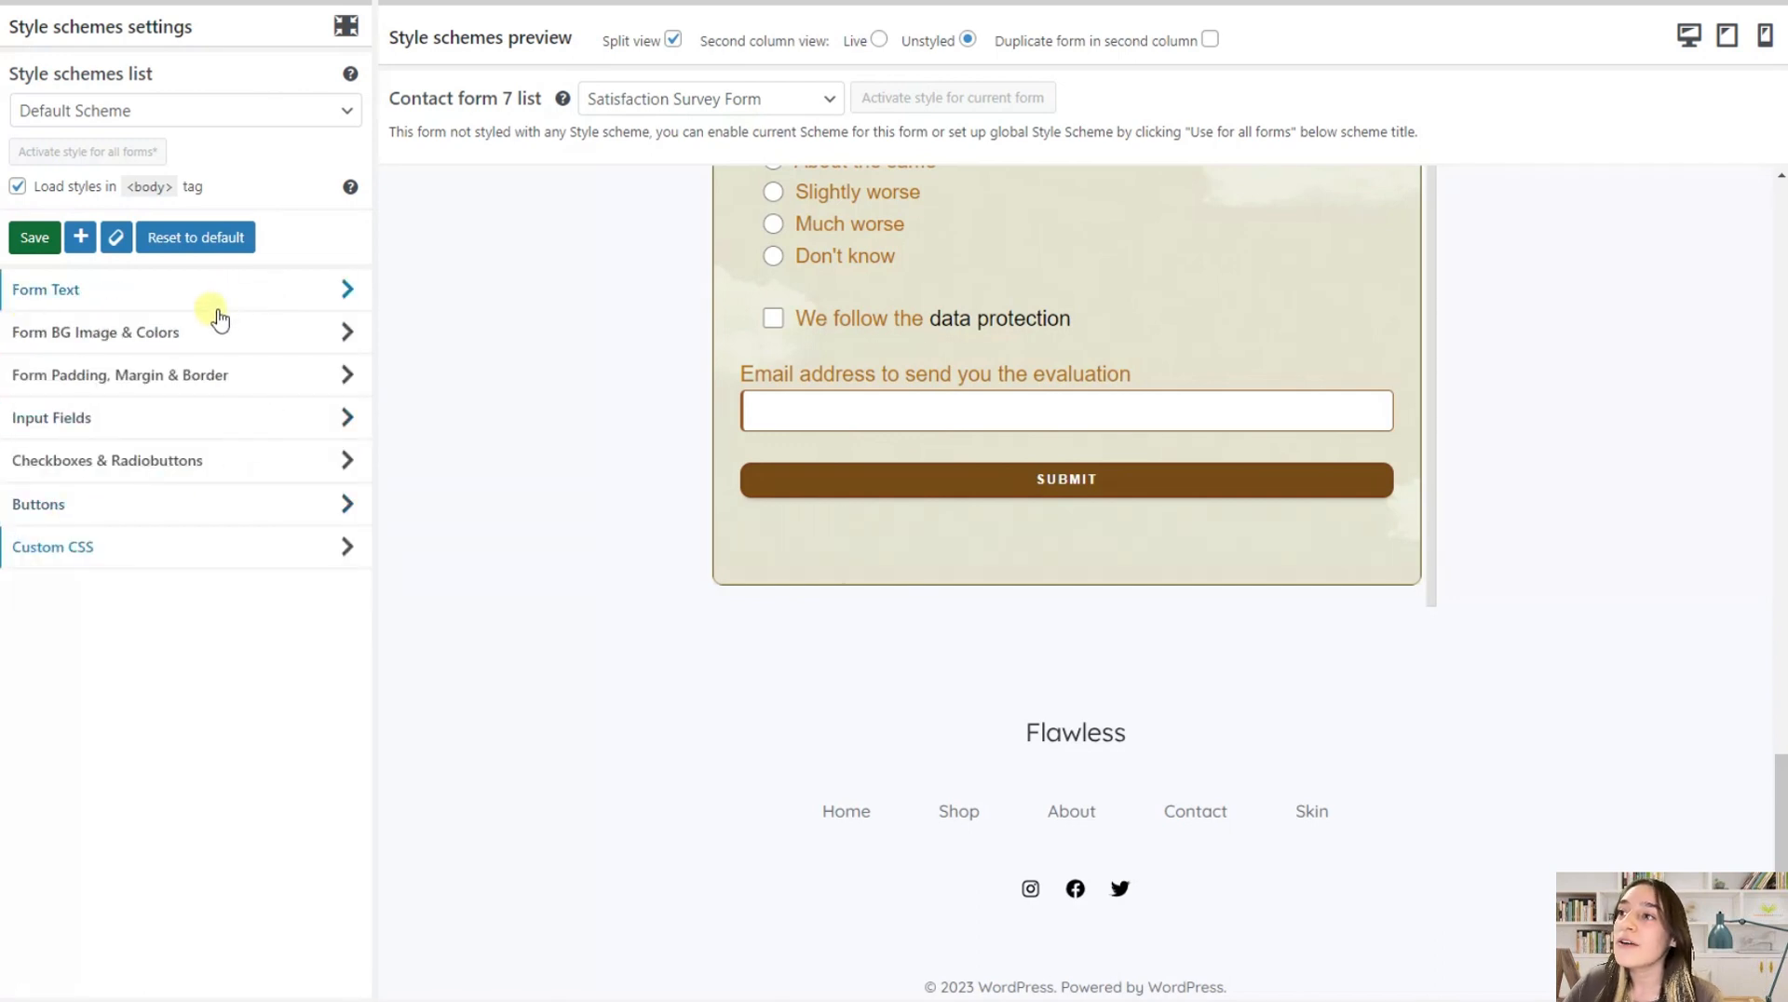
left_click(249, 390)
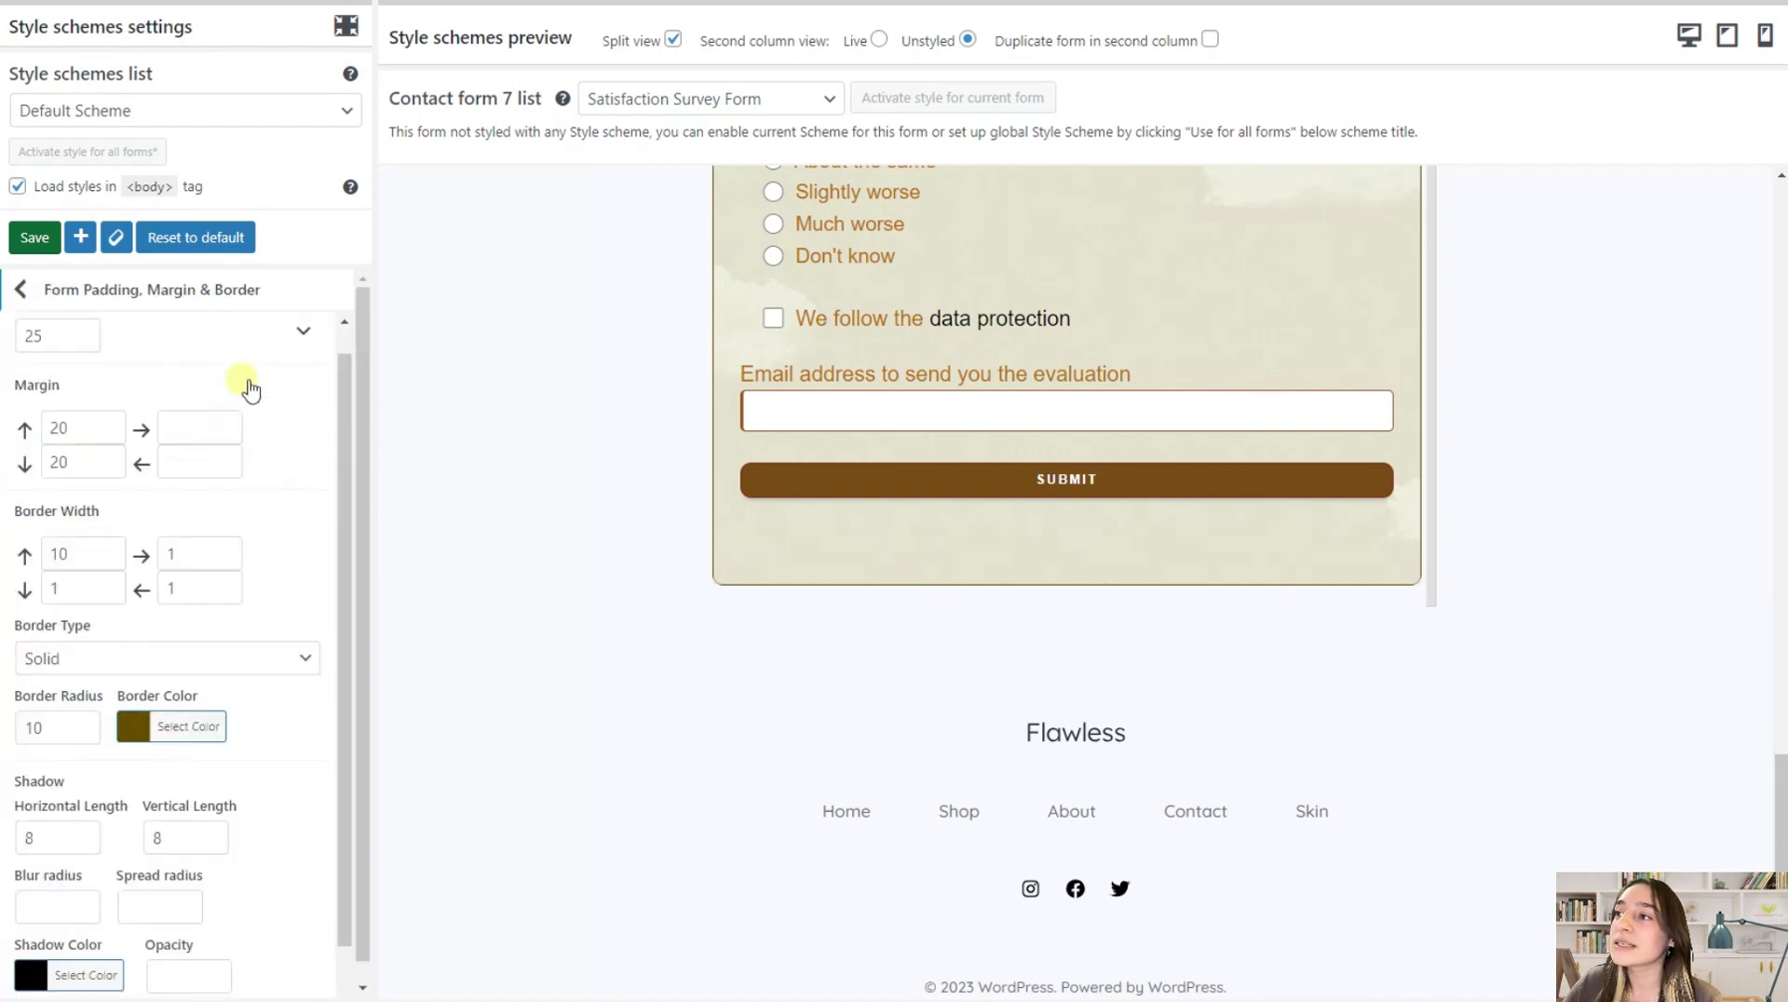
left_click(22, 290)
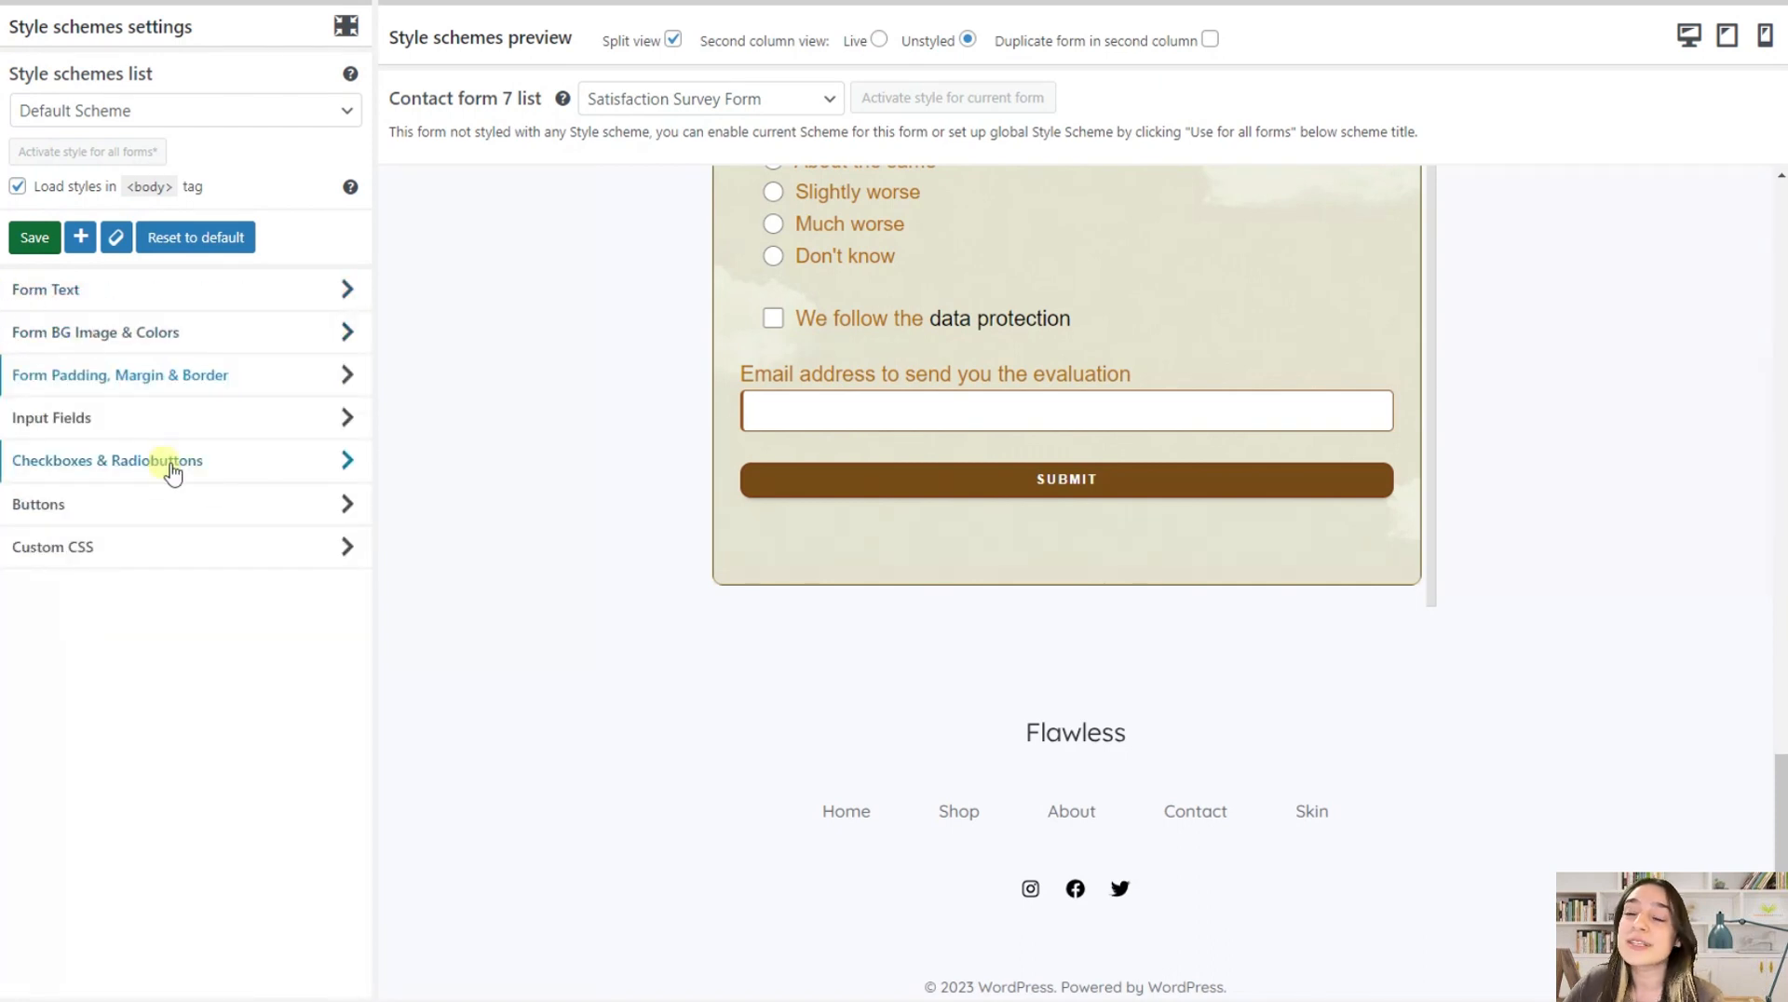
left_click(109, 554)
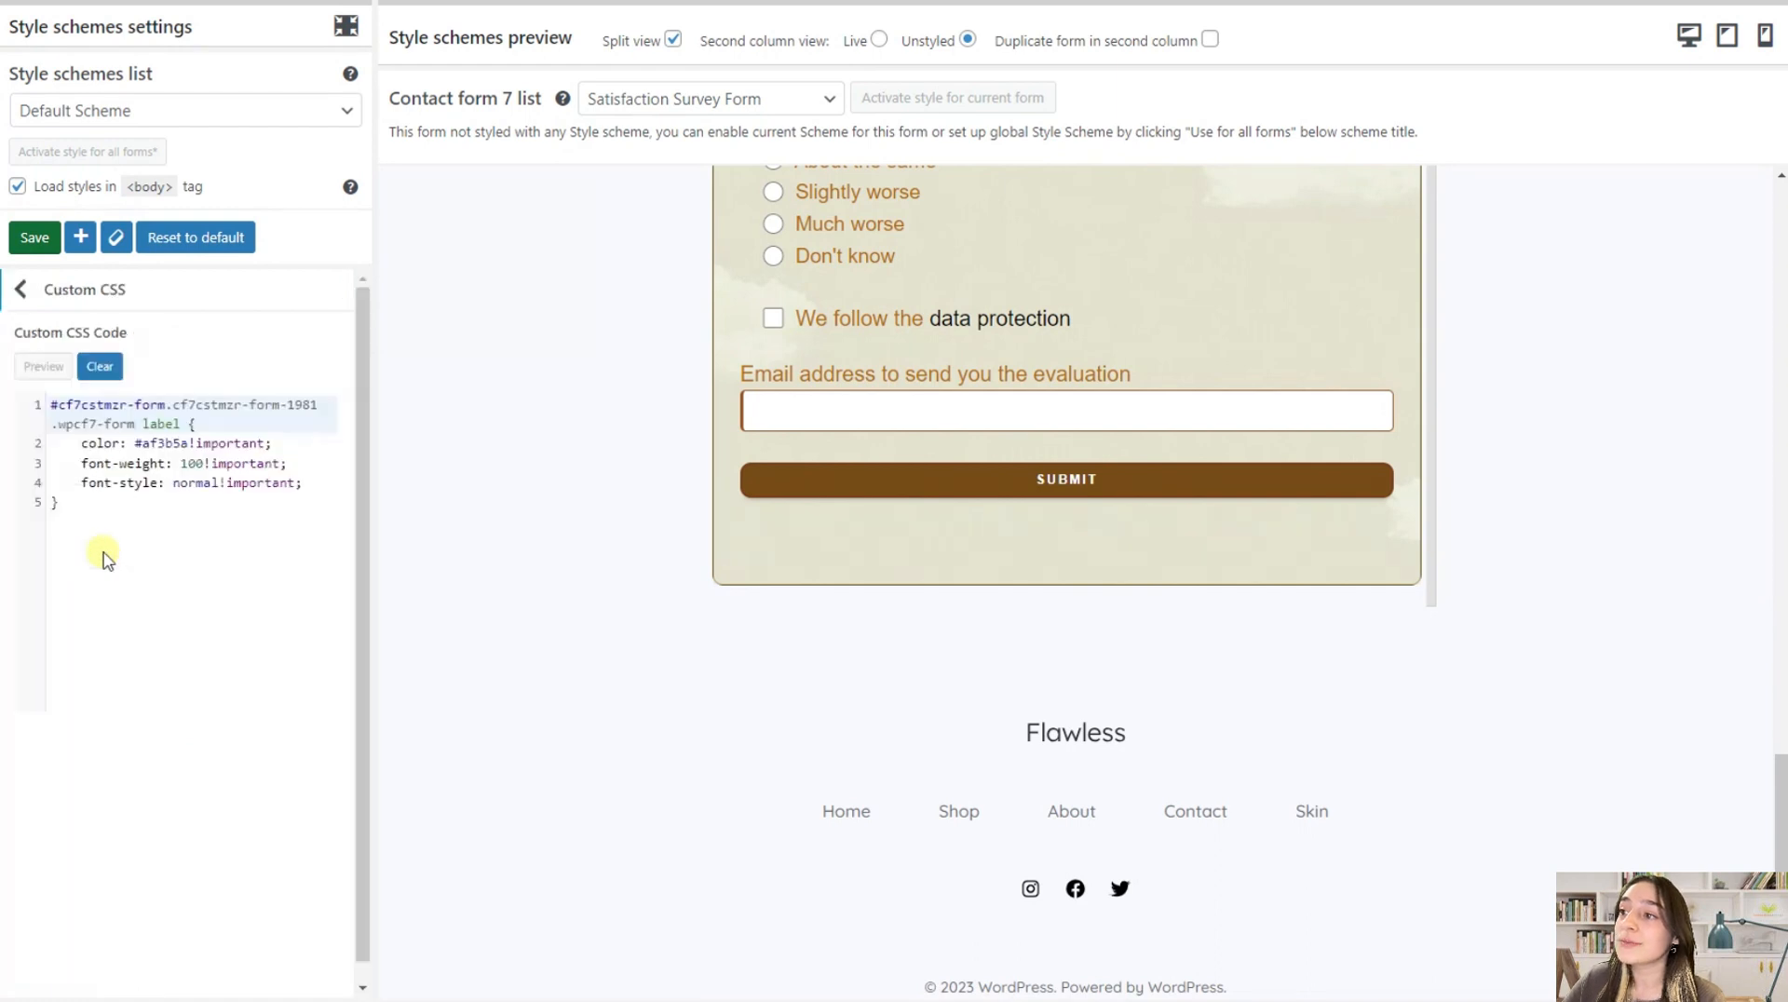
left_click(21, 289)
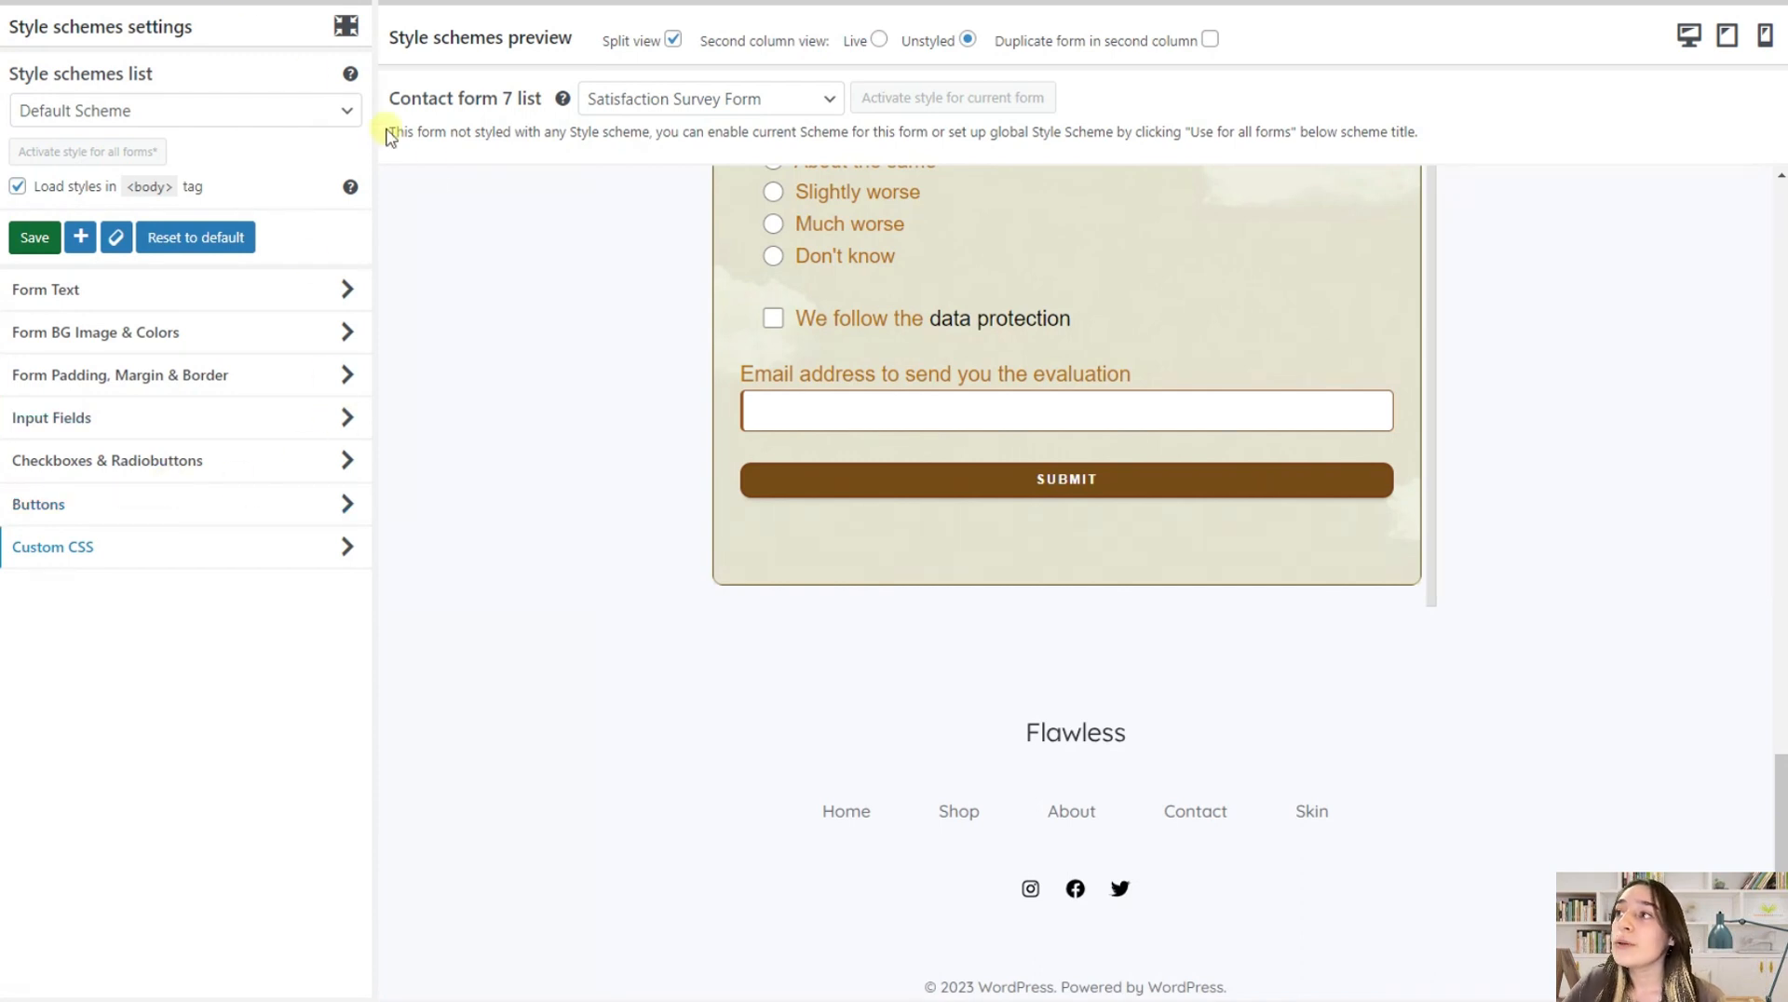
Switch the previewed form to Contact form 1 and inspect how the Default Scheme looks on it
scroll(742, 347, "up", 15)
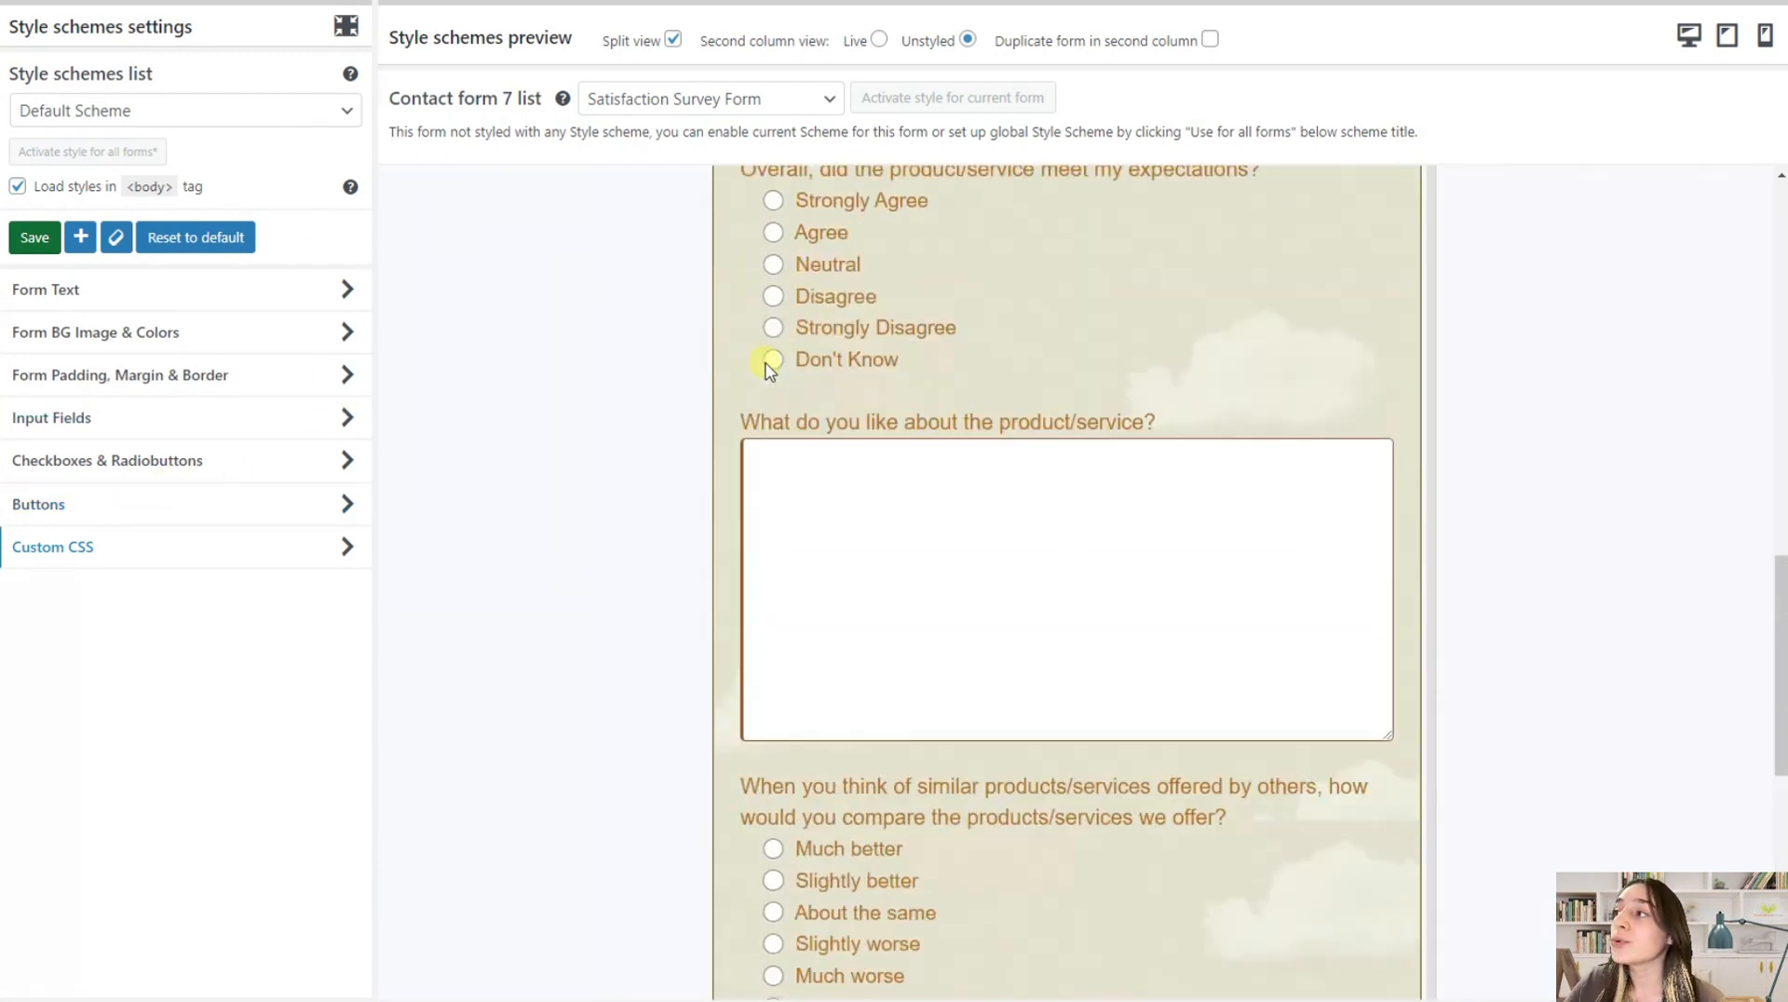
scroll(766, 370, "up", 2)
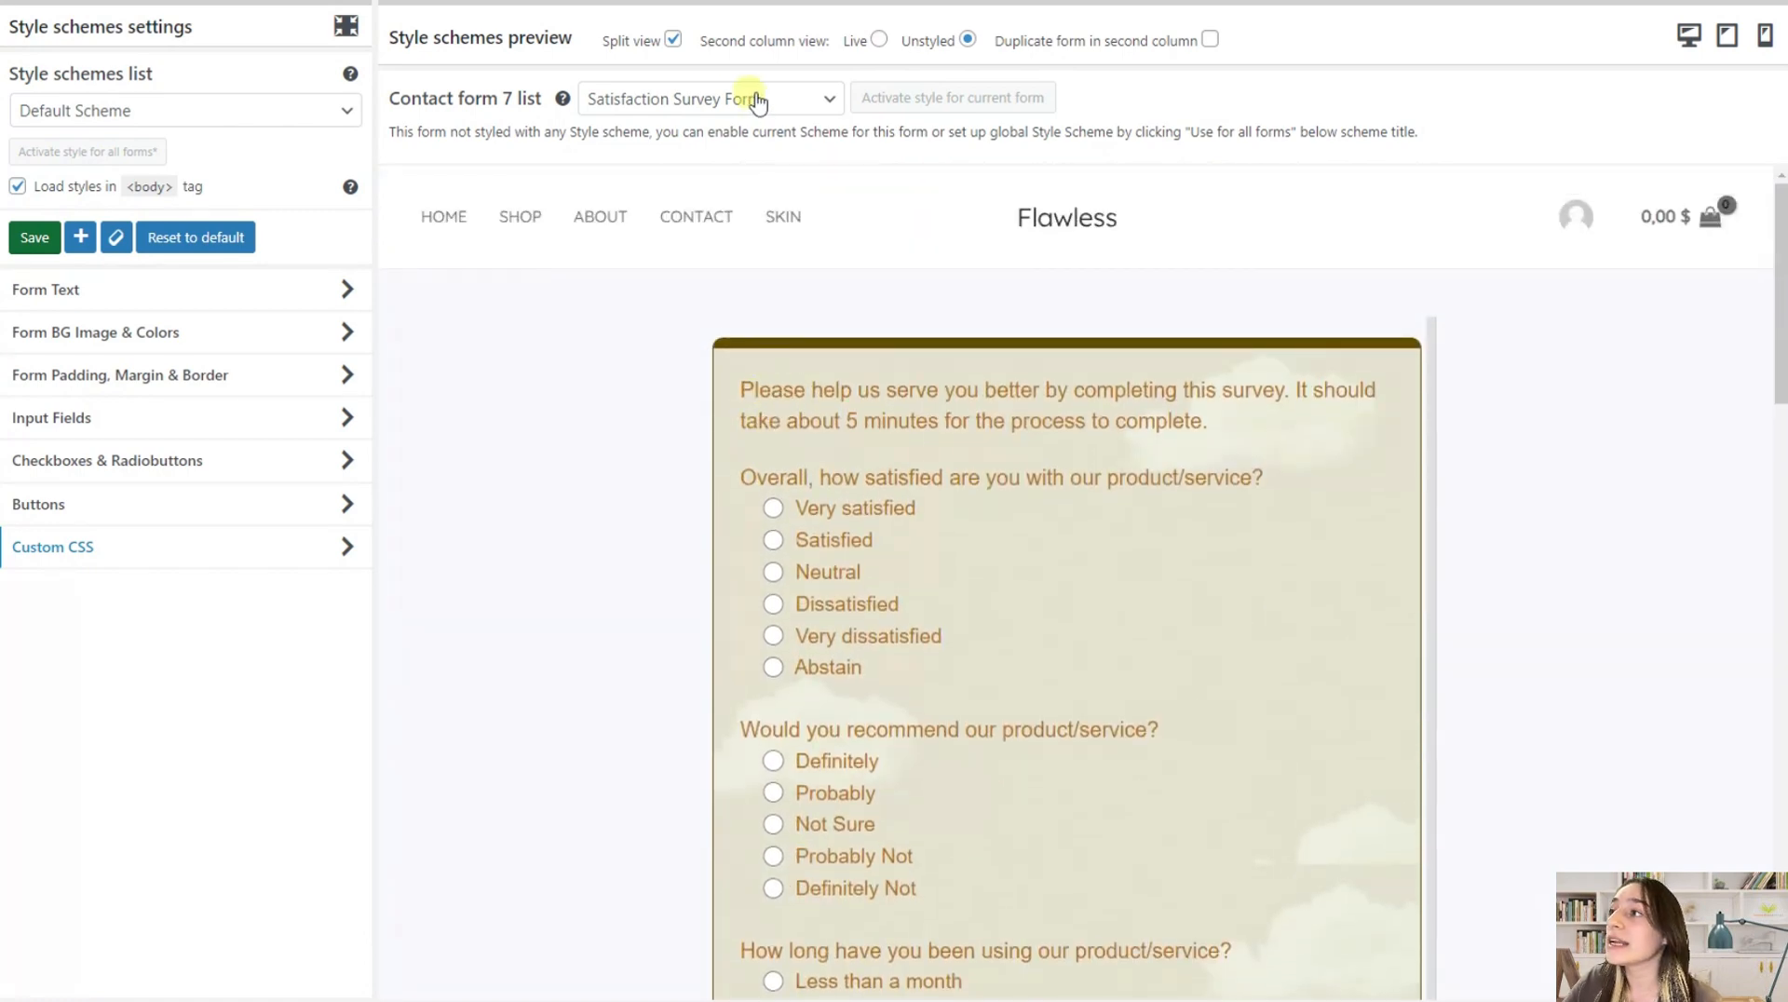
left_click(699, 110)
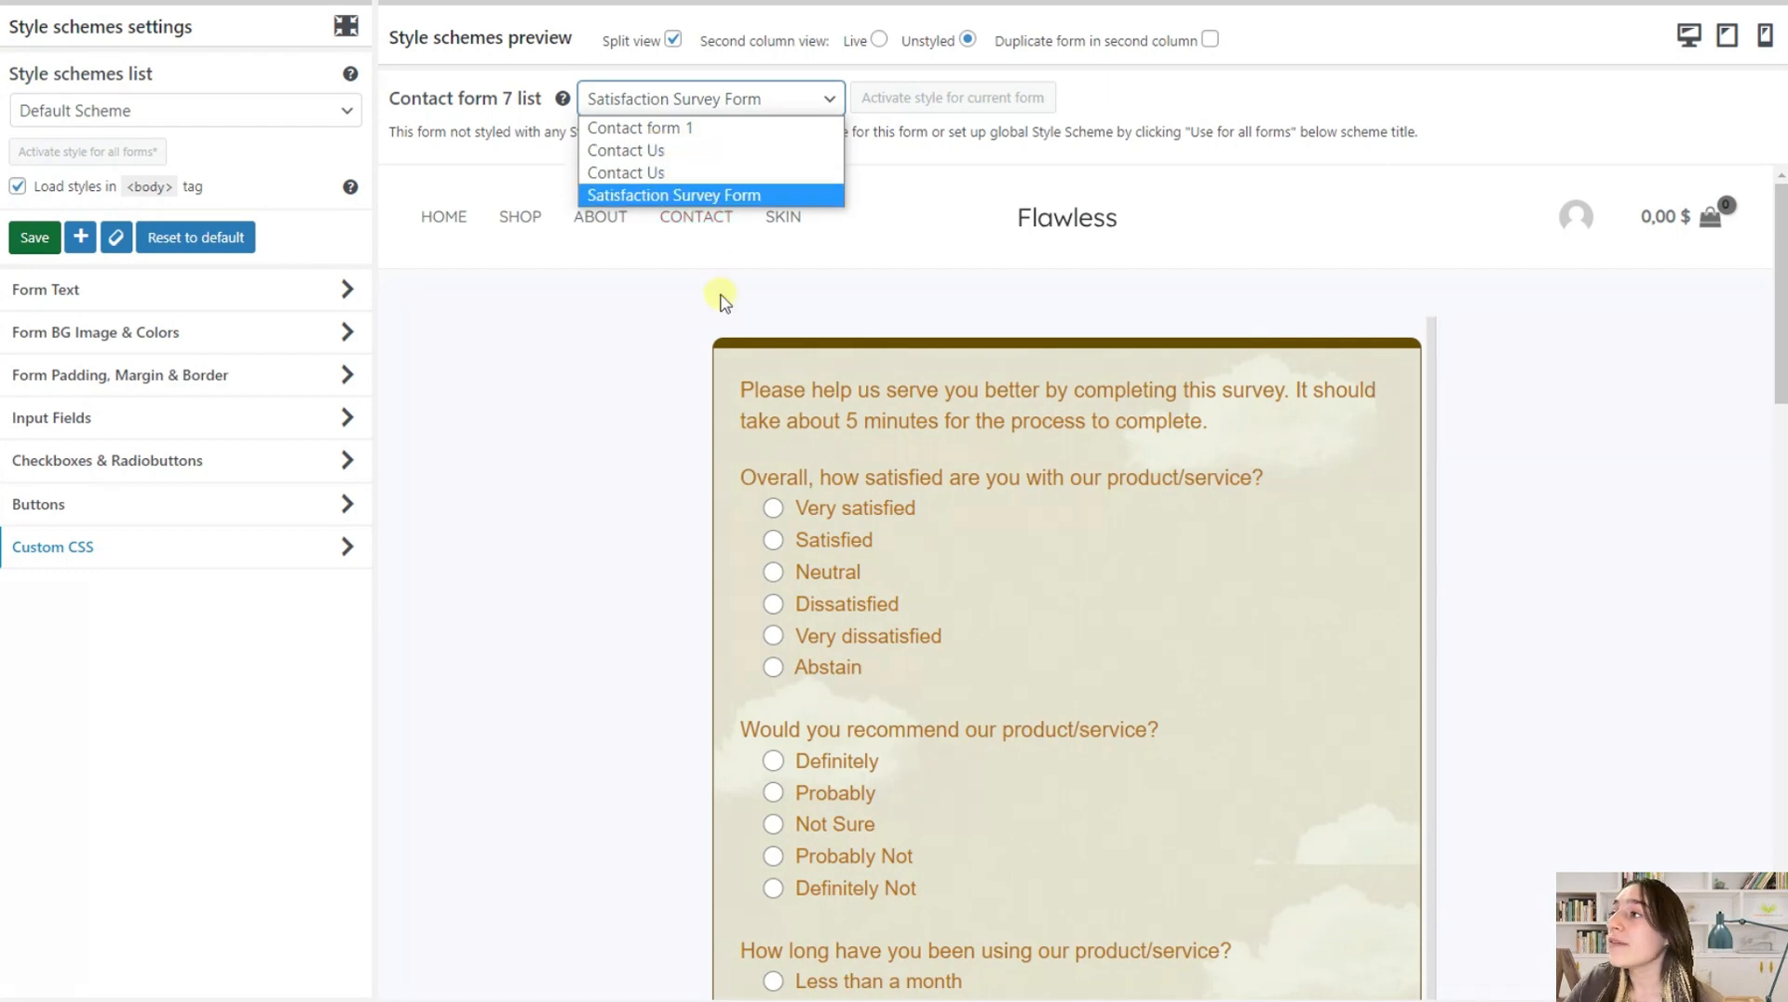
left_click(687, 130)
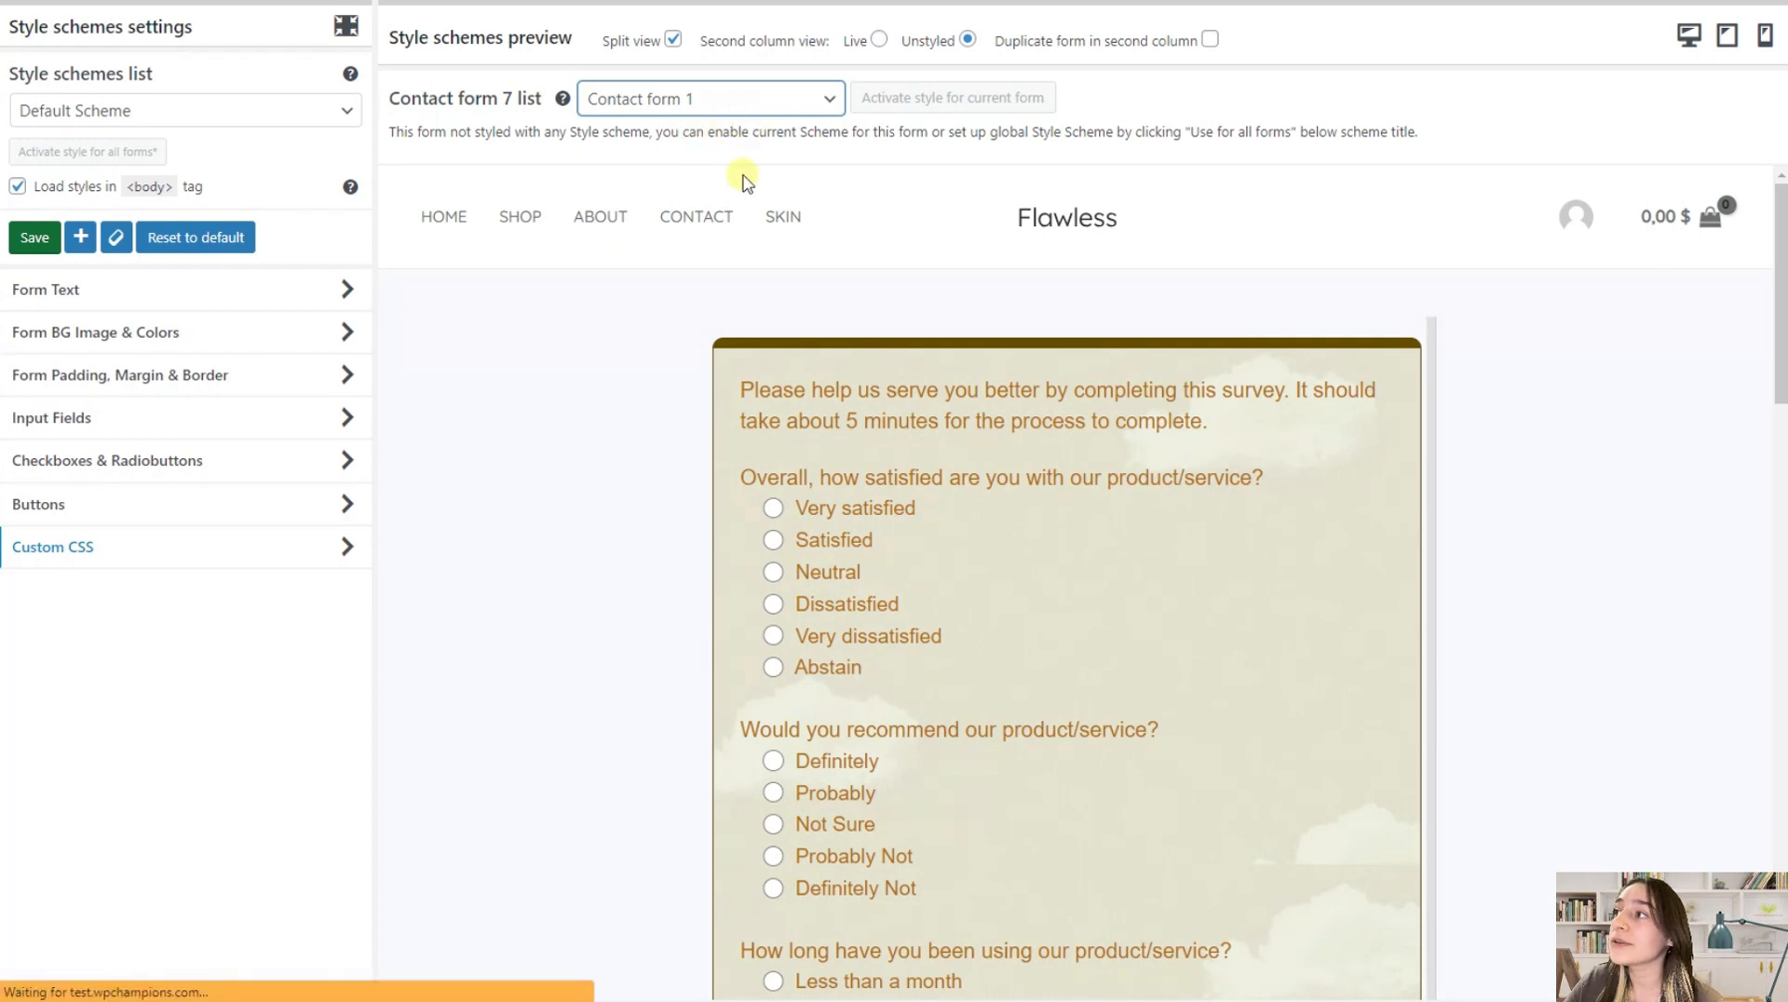
scroll(796, 463, "down", 4)
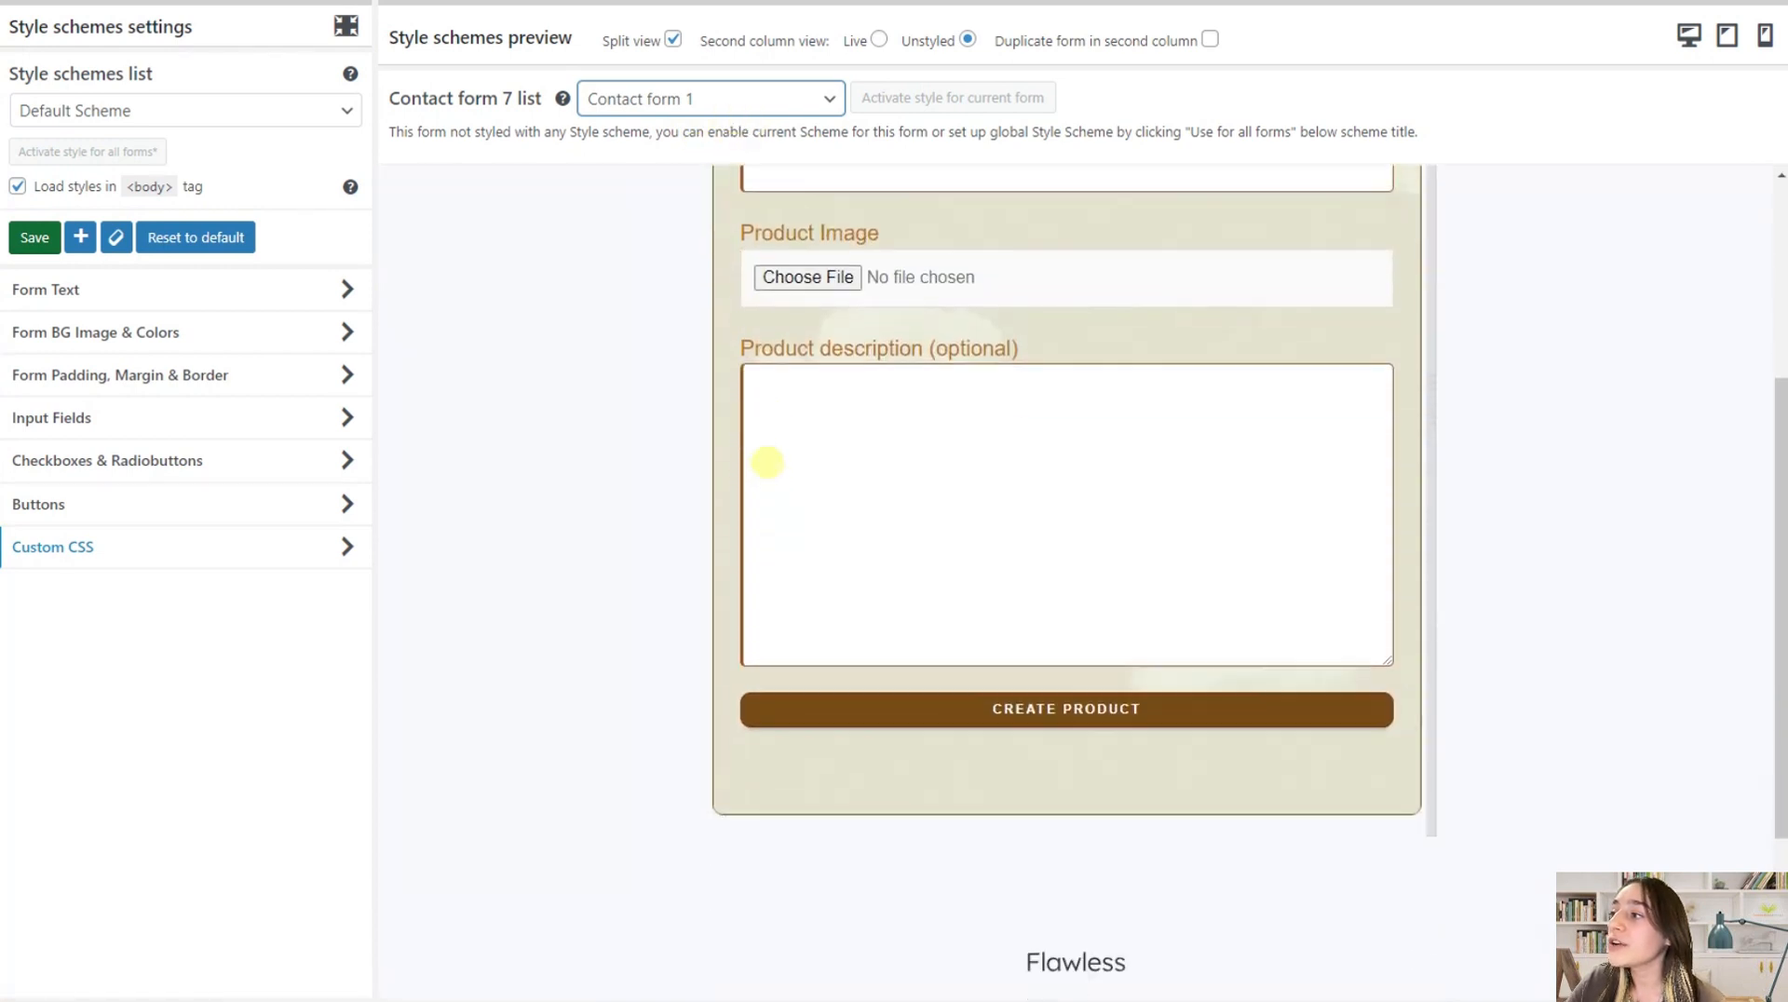
scroll(767, 466, "up", 4)
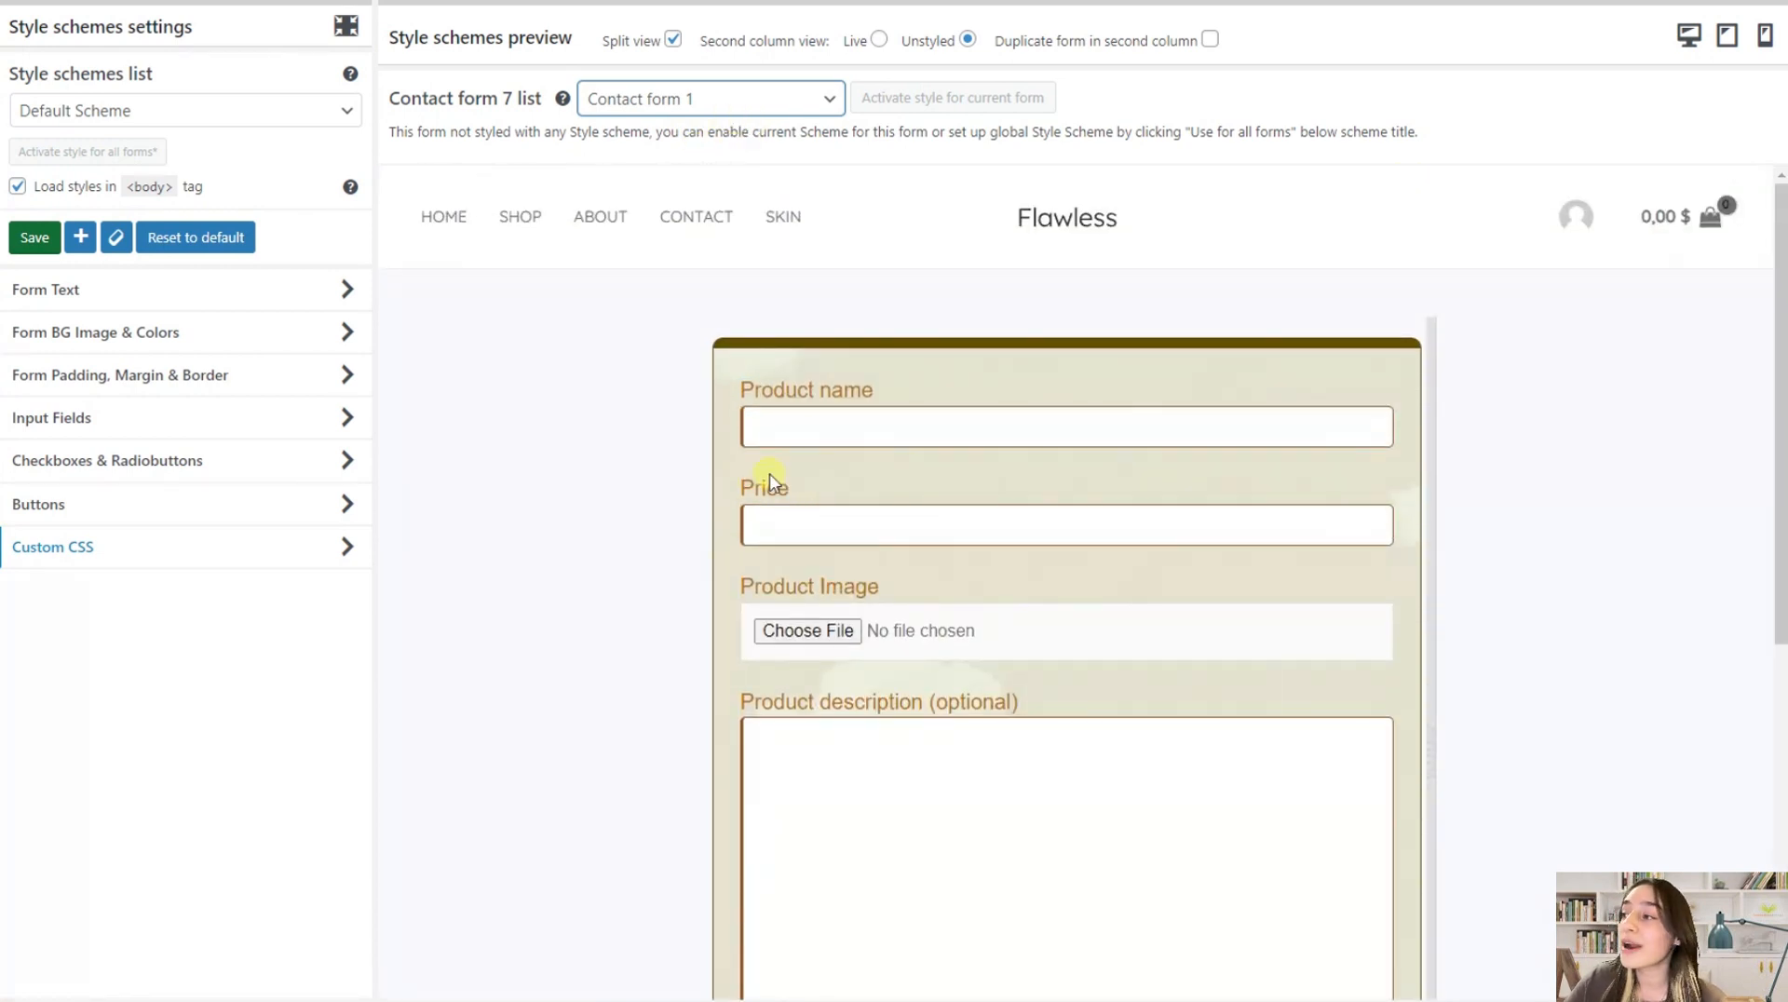
Delete the form's background image from the Default Scheme and check the preview
left_click(140, 337)
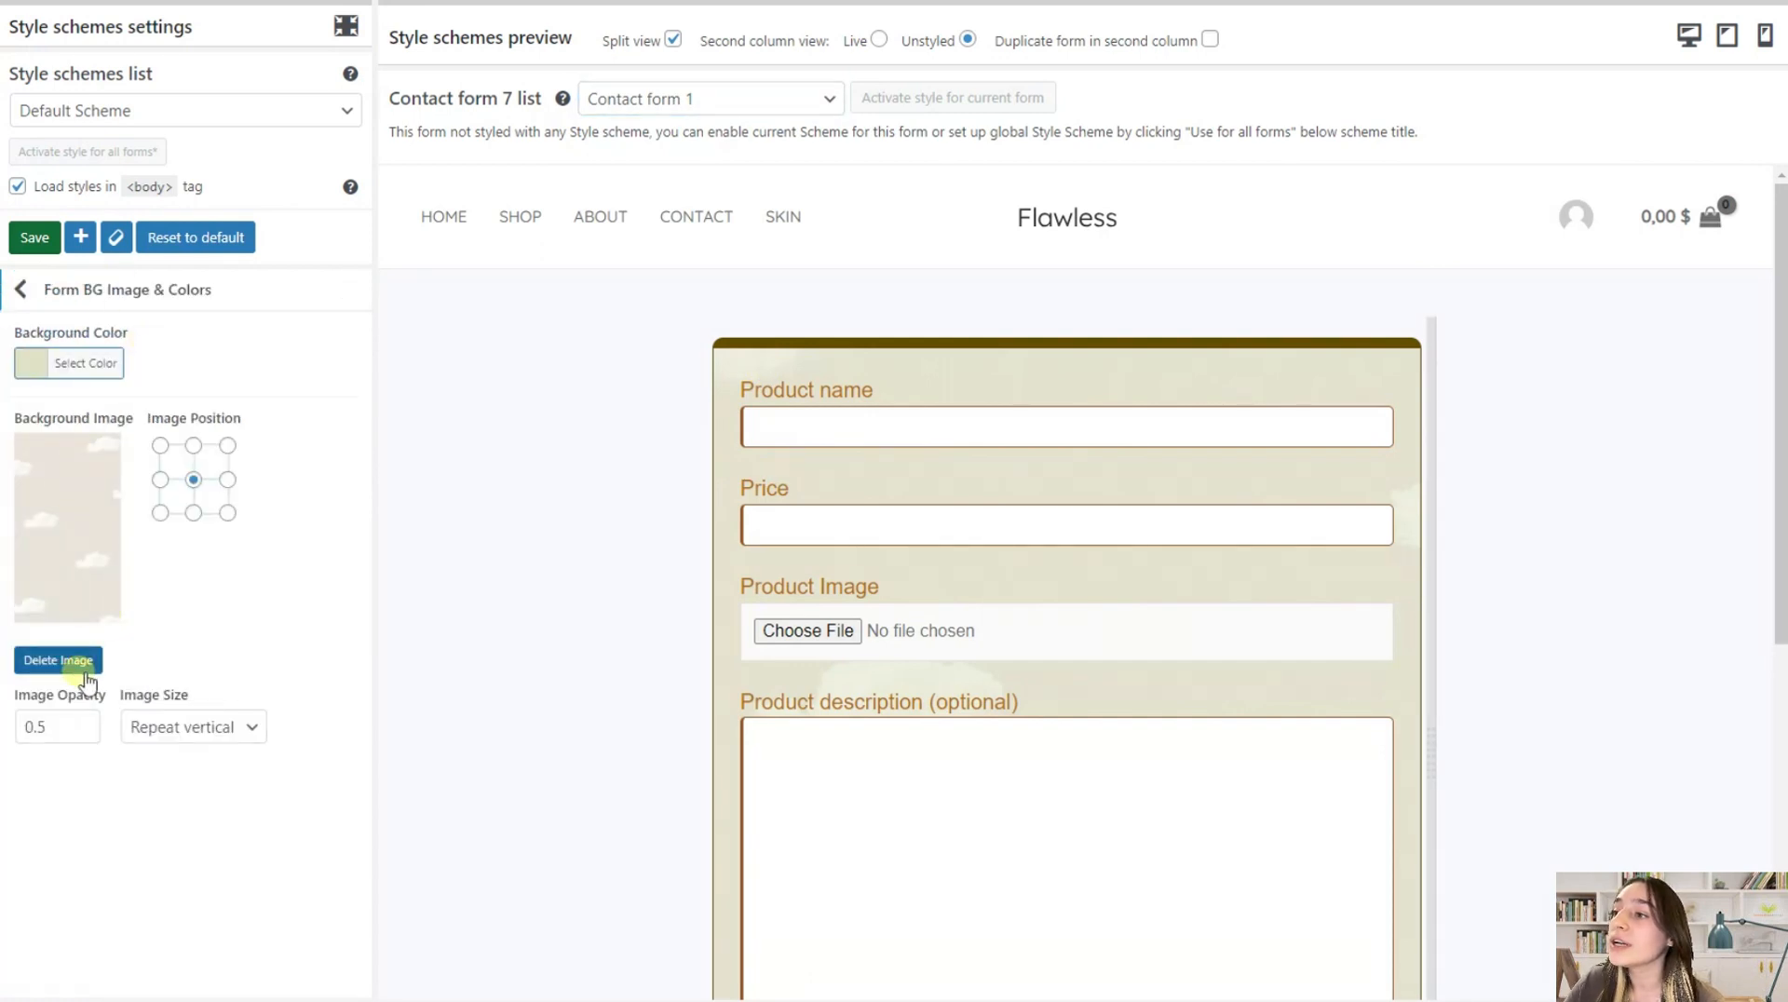
left_click(57, 660)
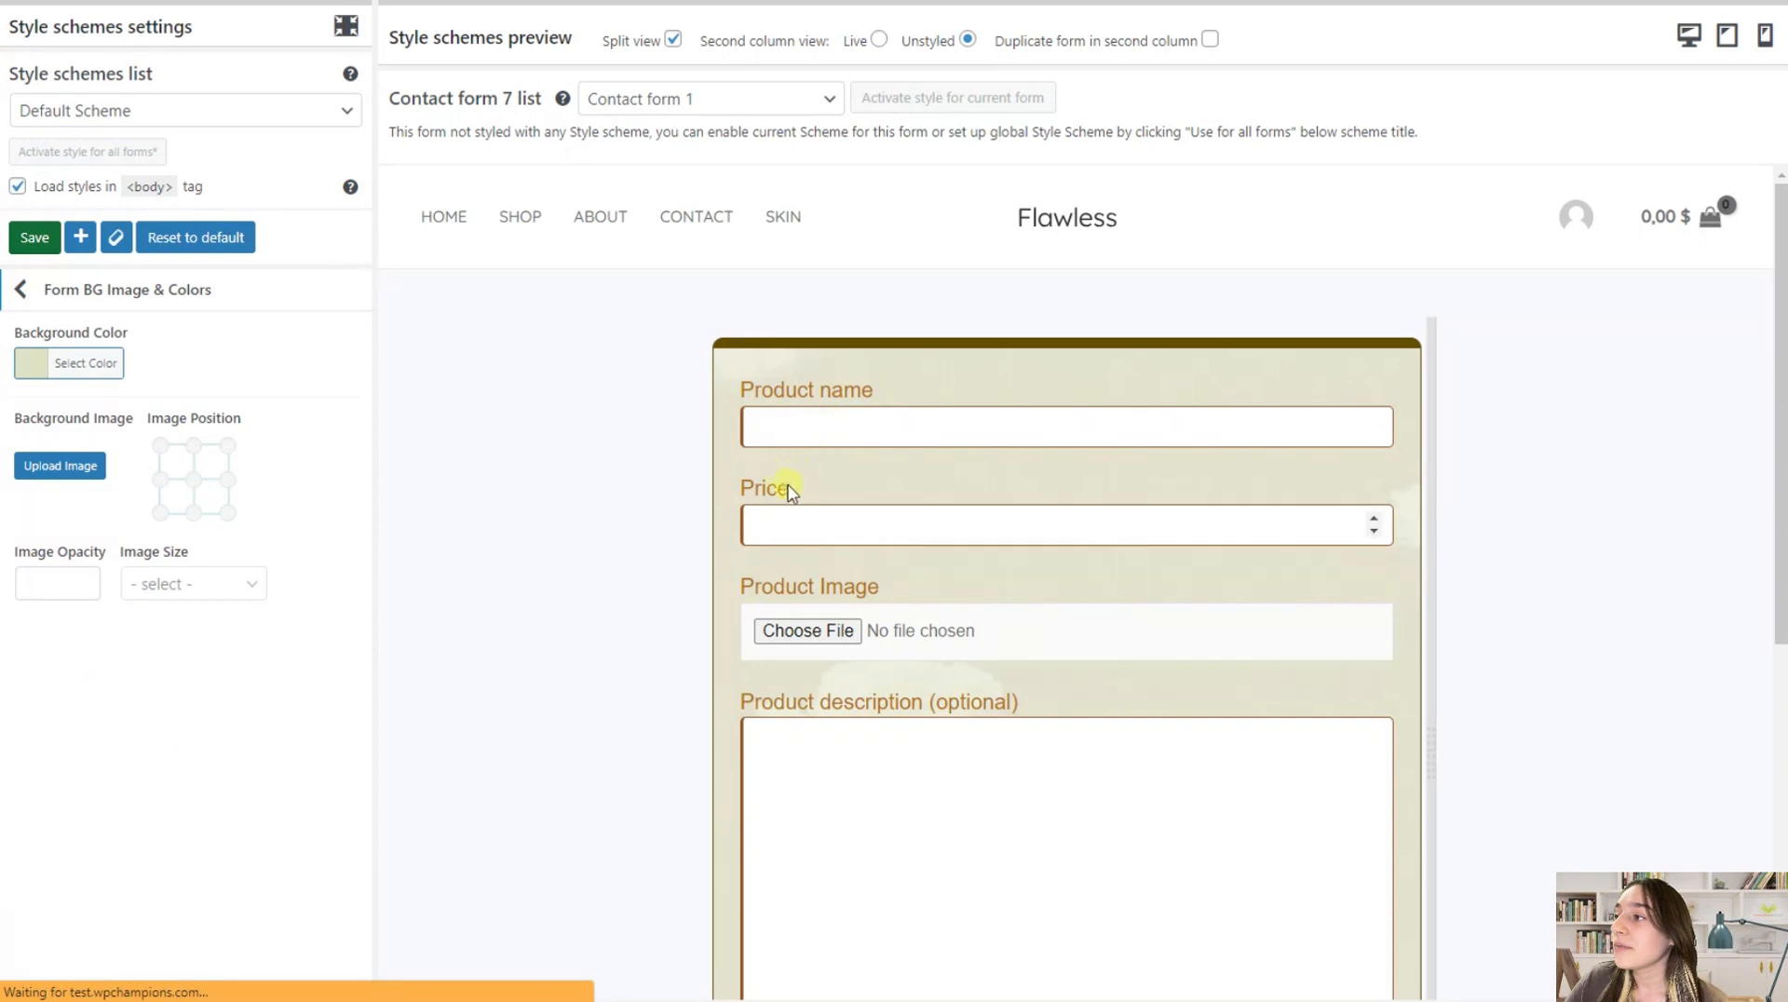
scroll(1217, 511, "down", 3)
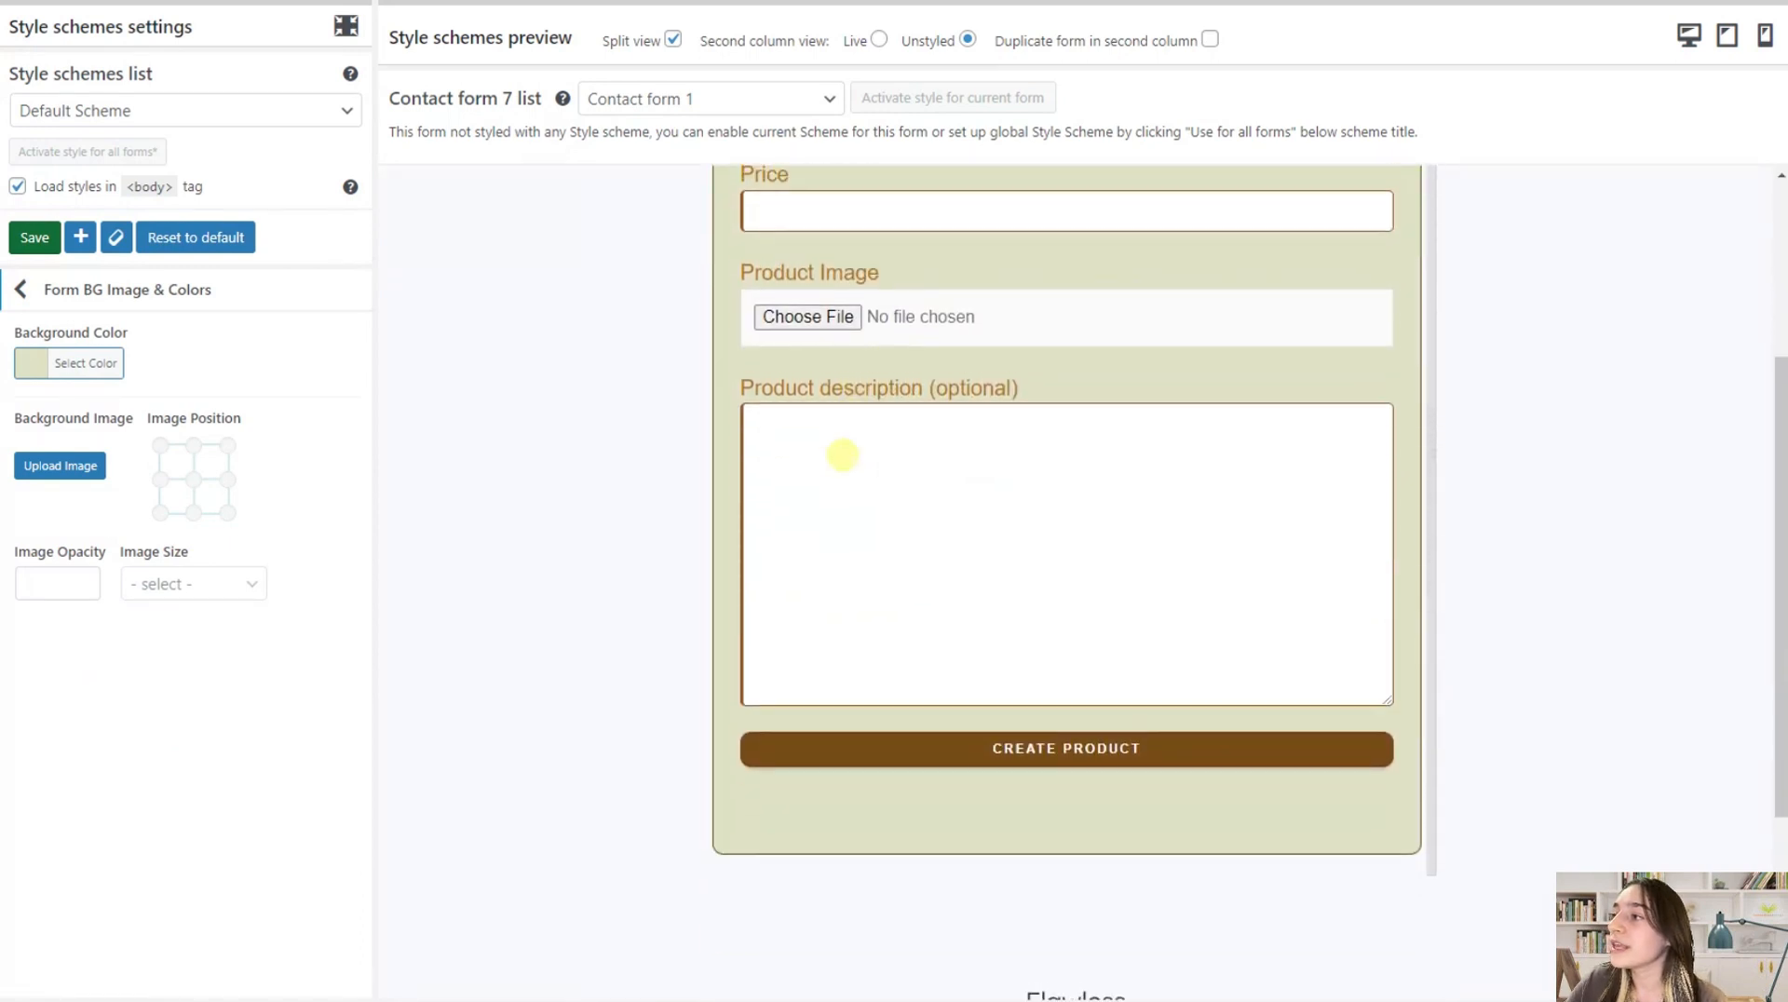
scroll(842, 455, "up", 3)
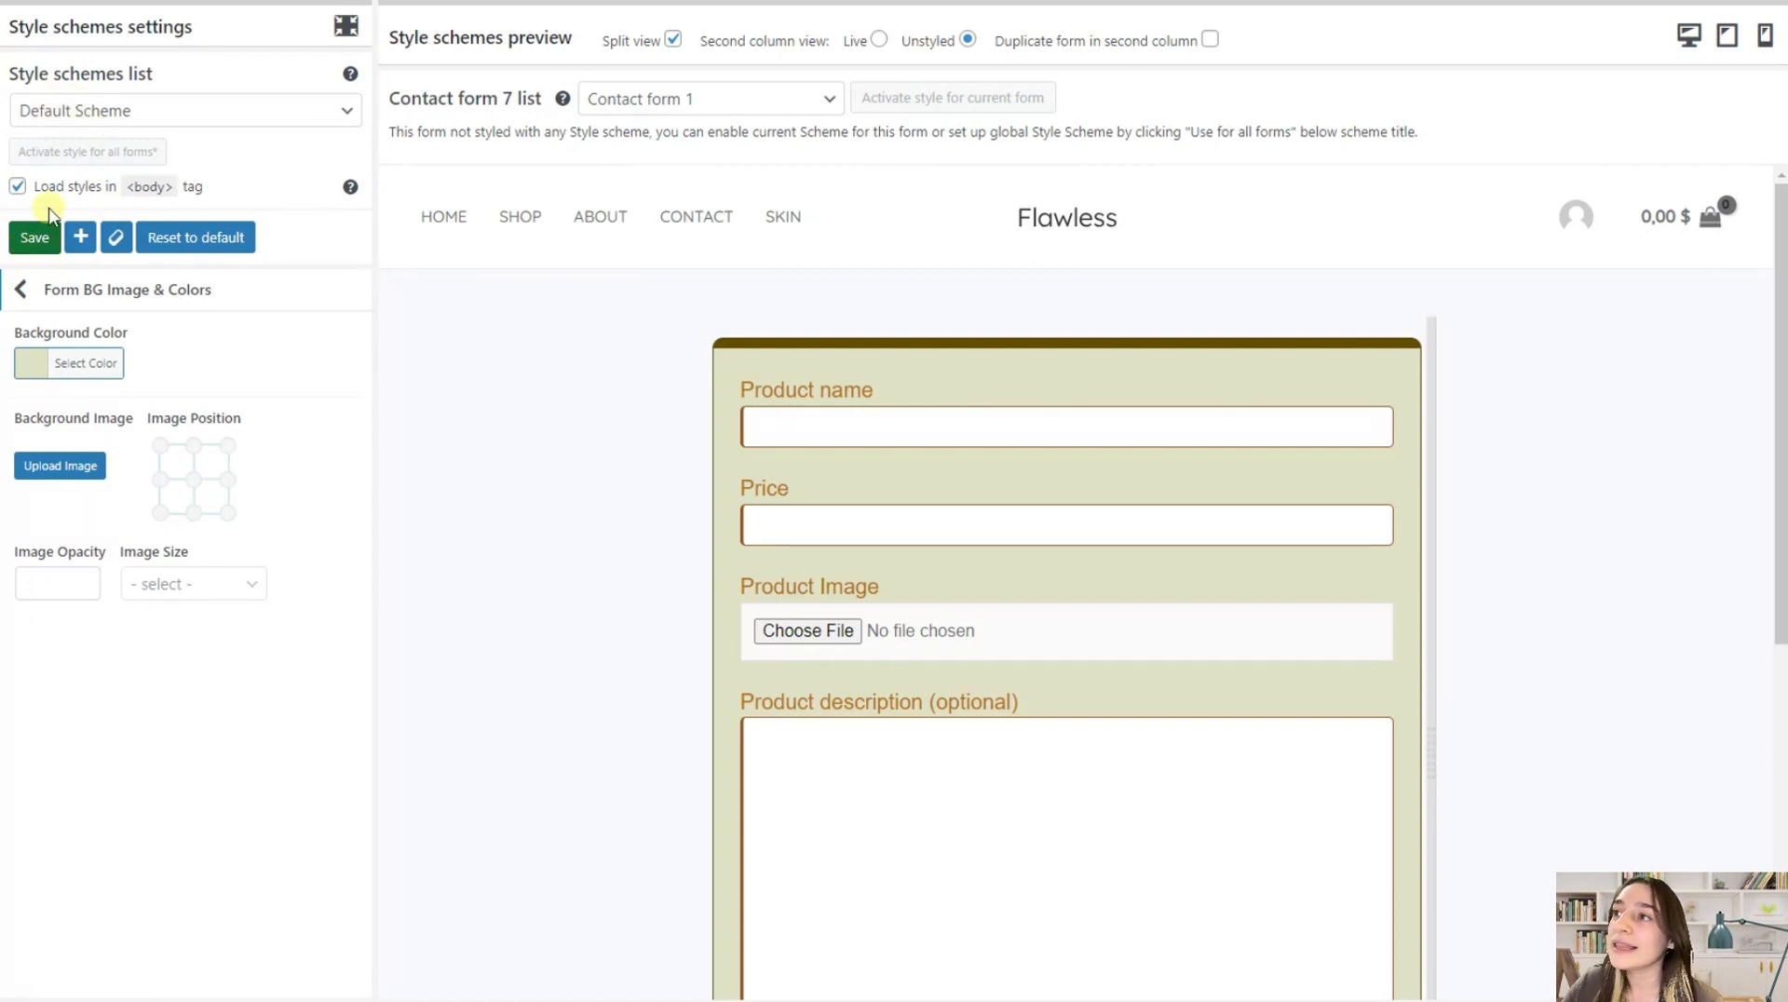
Preview the Satisfaction Survey Form and create a new style scheme titled Flawless survey that copies the current scheme's settings
left_click(88, 247)
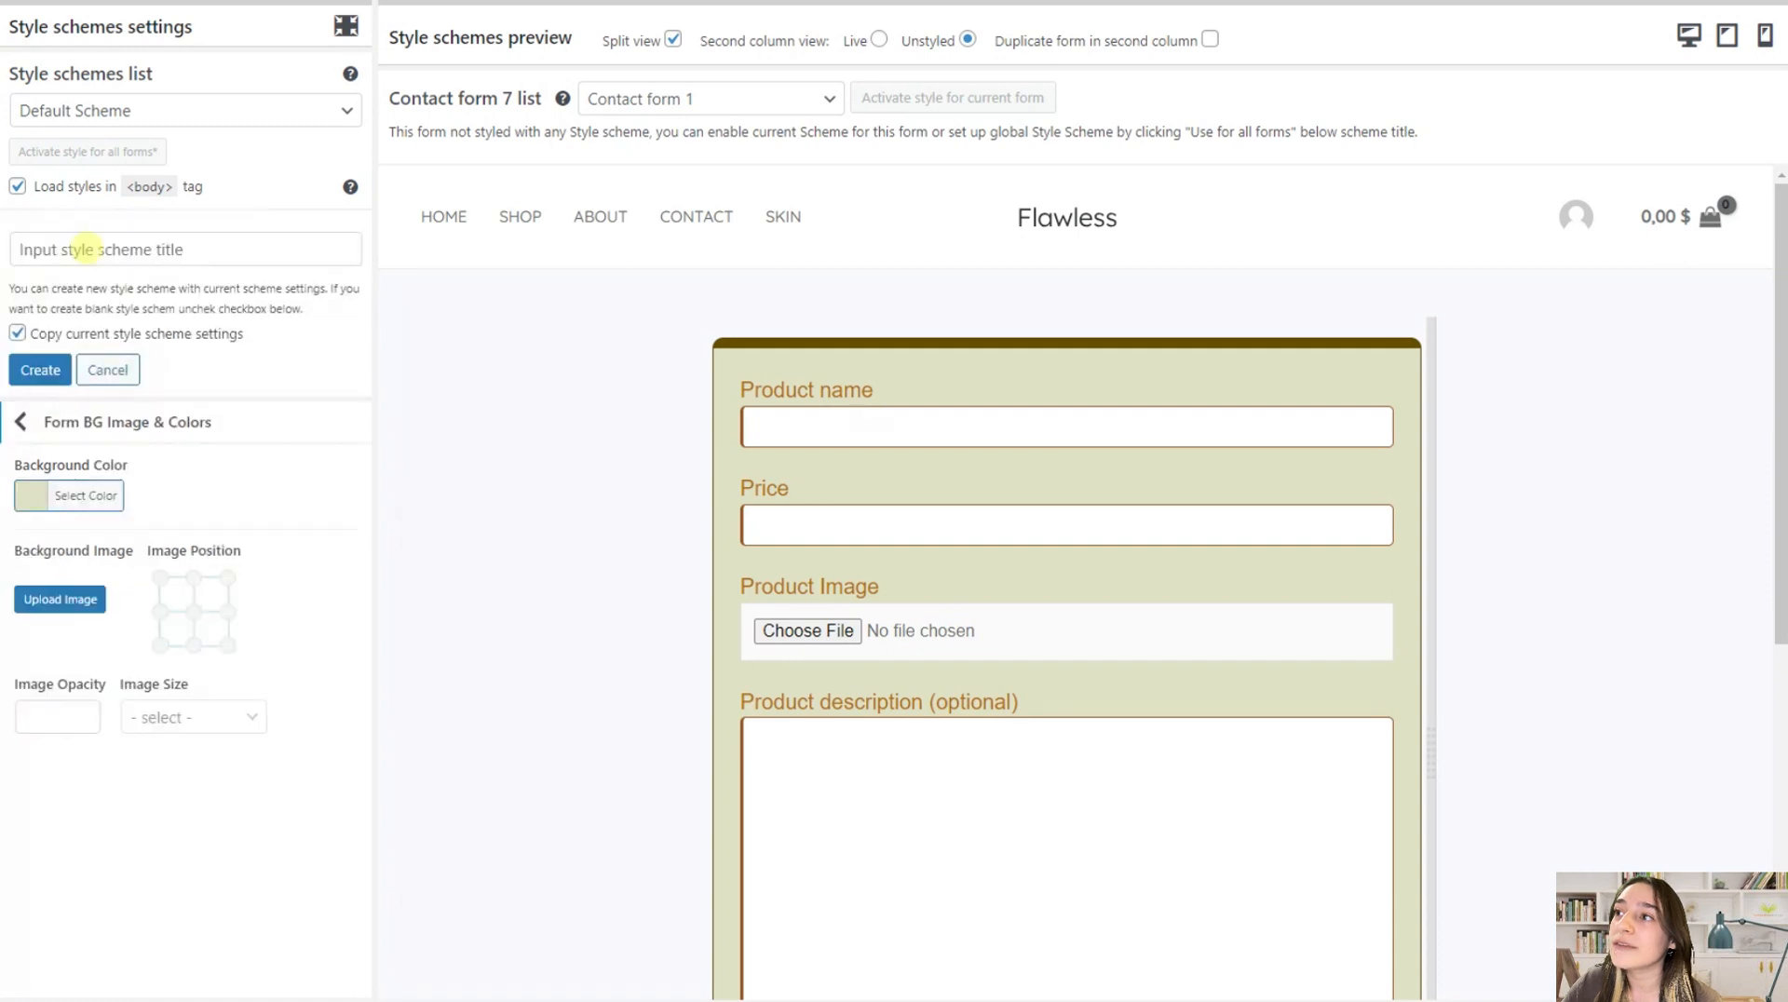
left_click(82, 250)
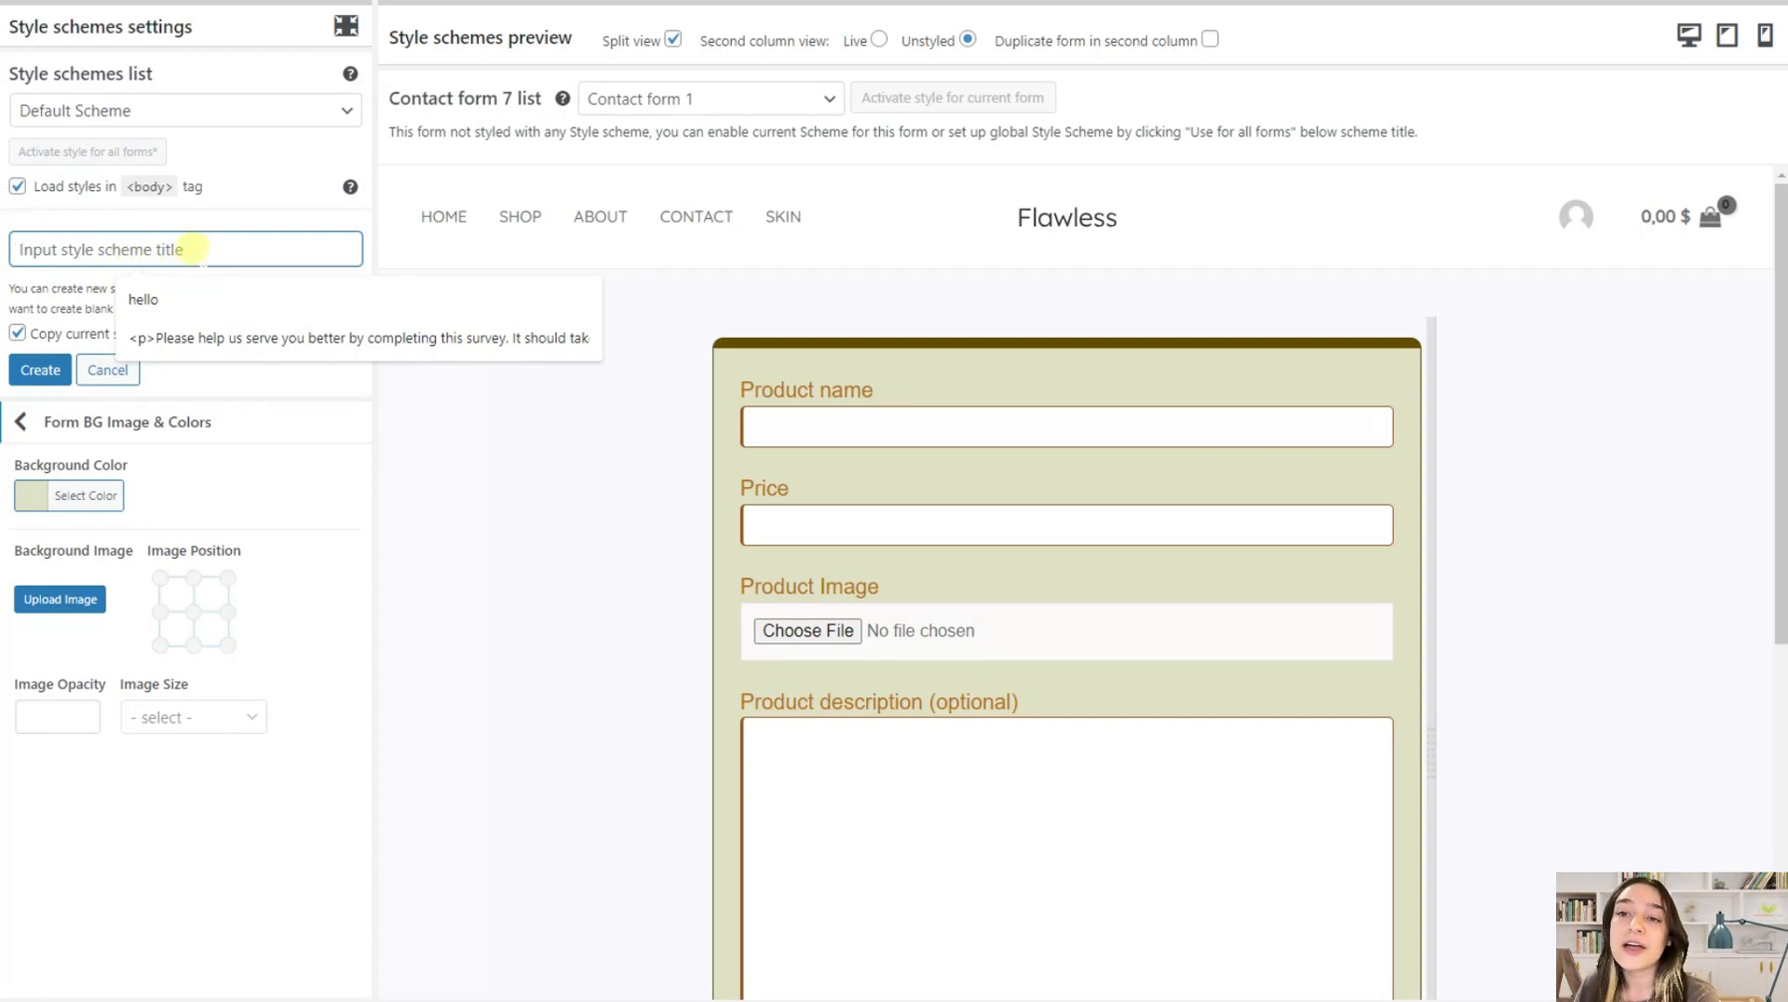
left_click(731, 100)
left_click(736, 196)
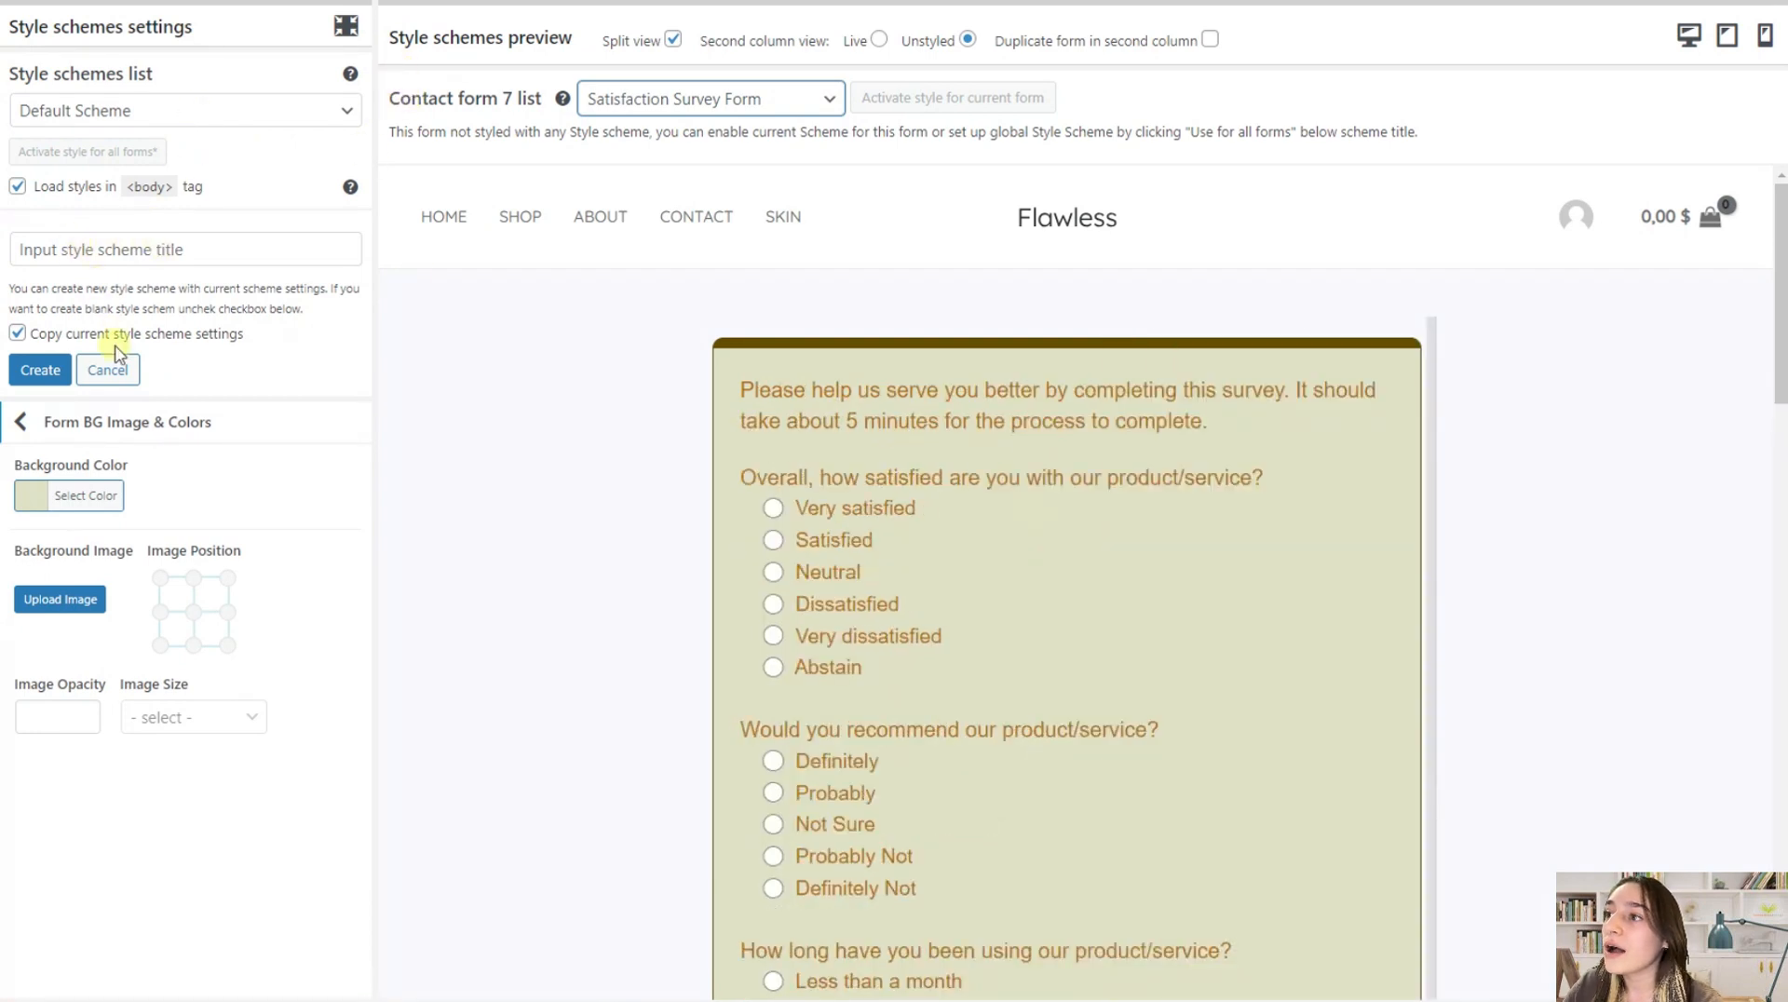
left_click(149, 247)
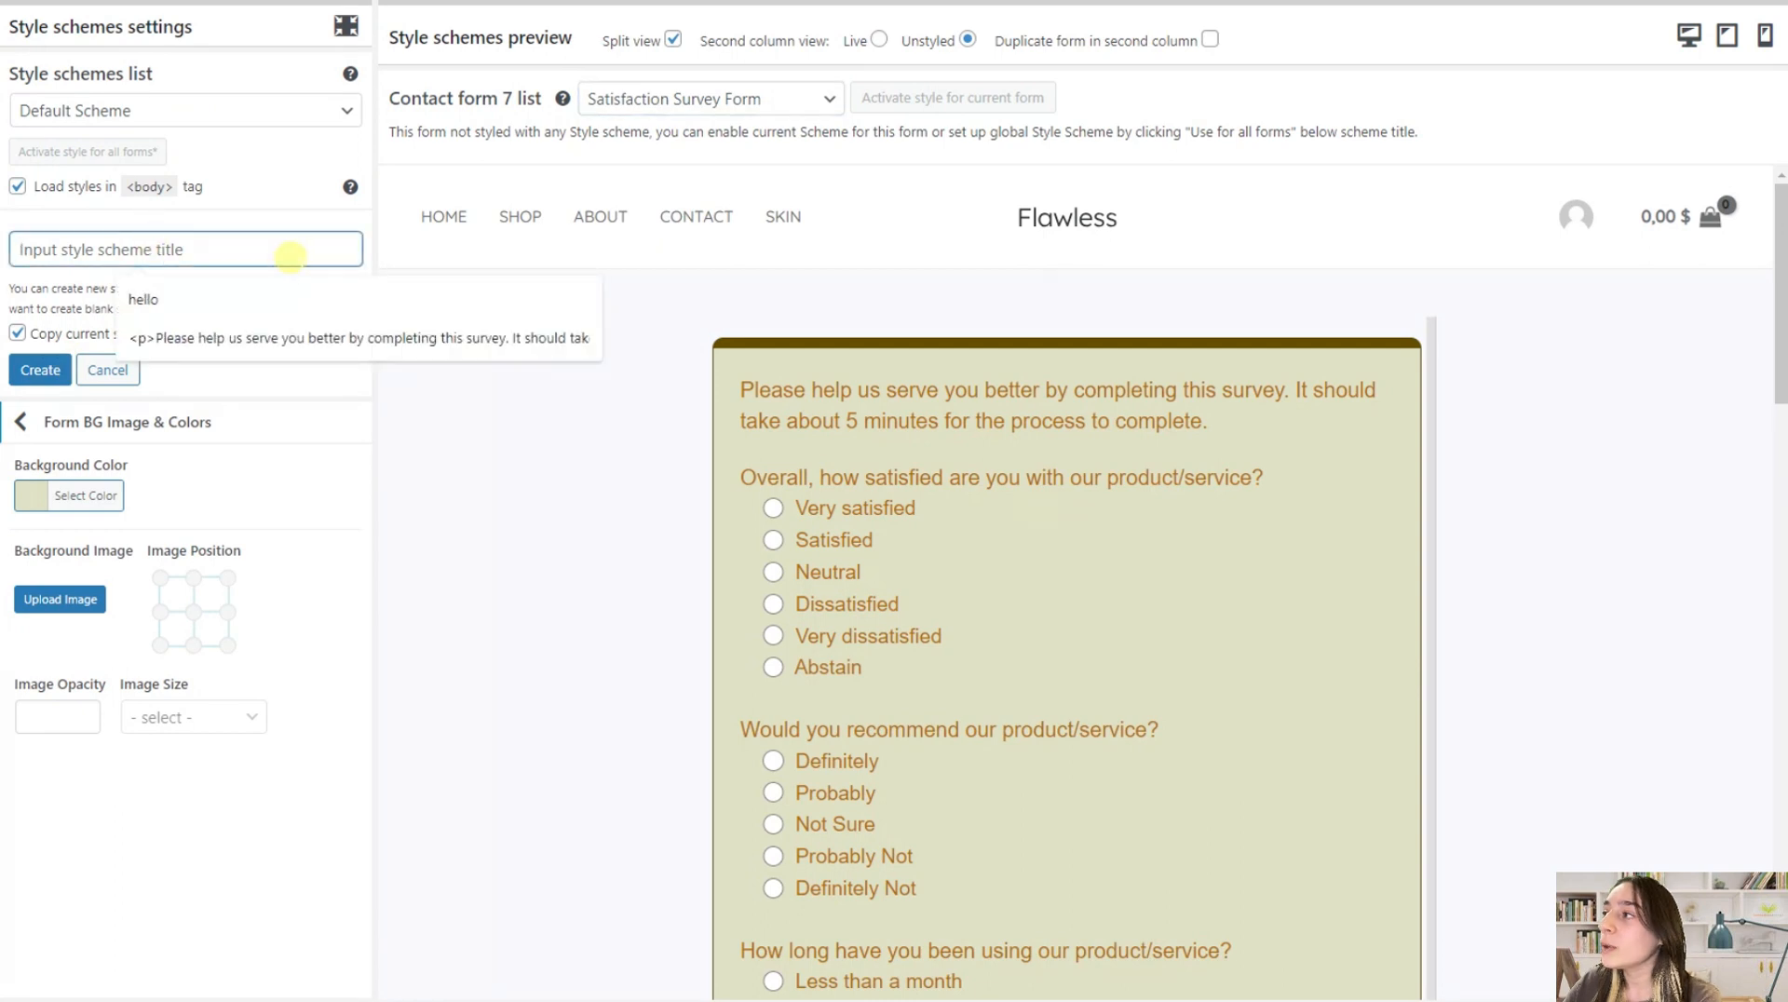
type("Flawless survey")
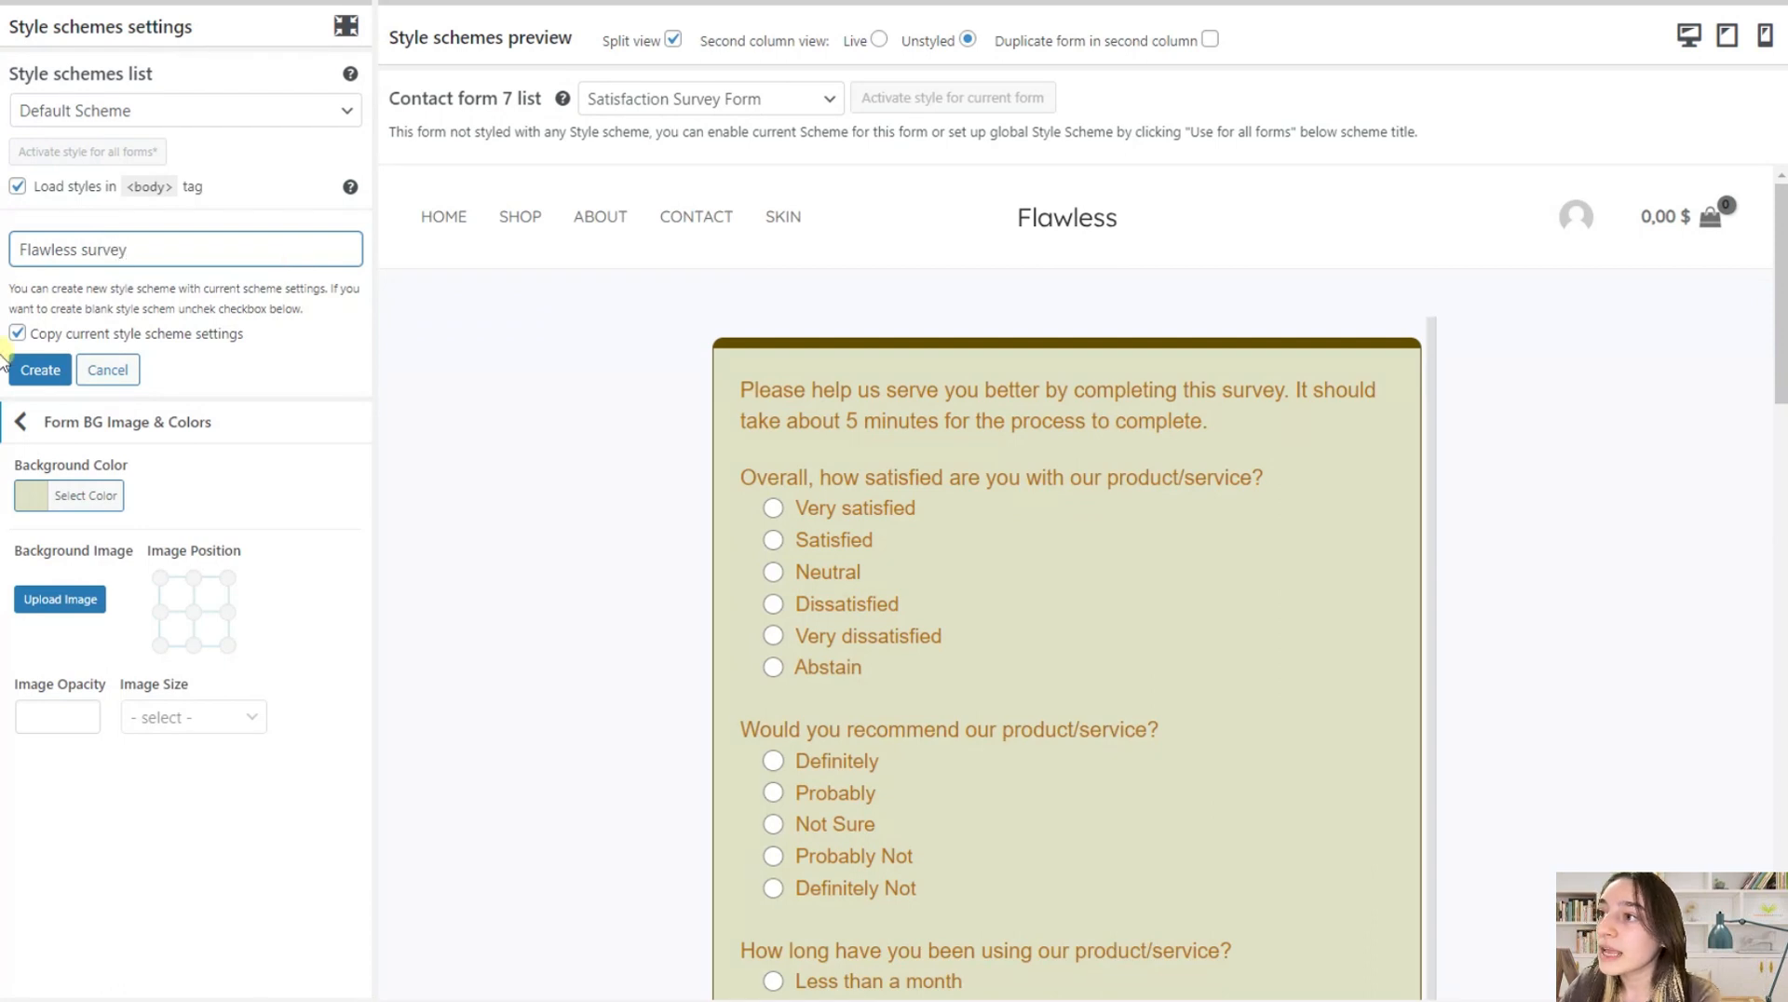
left_click(40, 365)
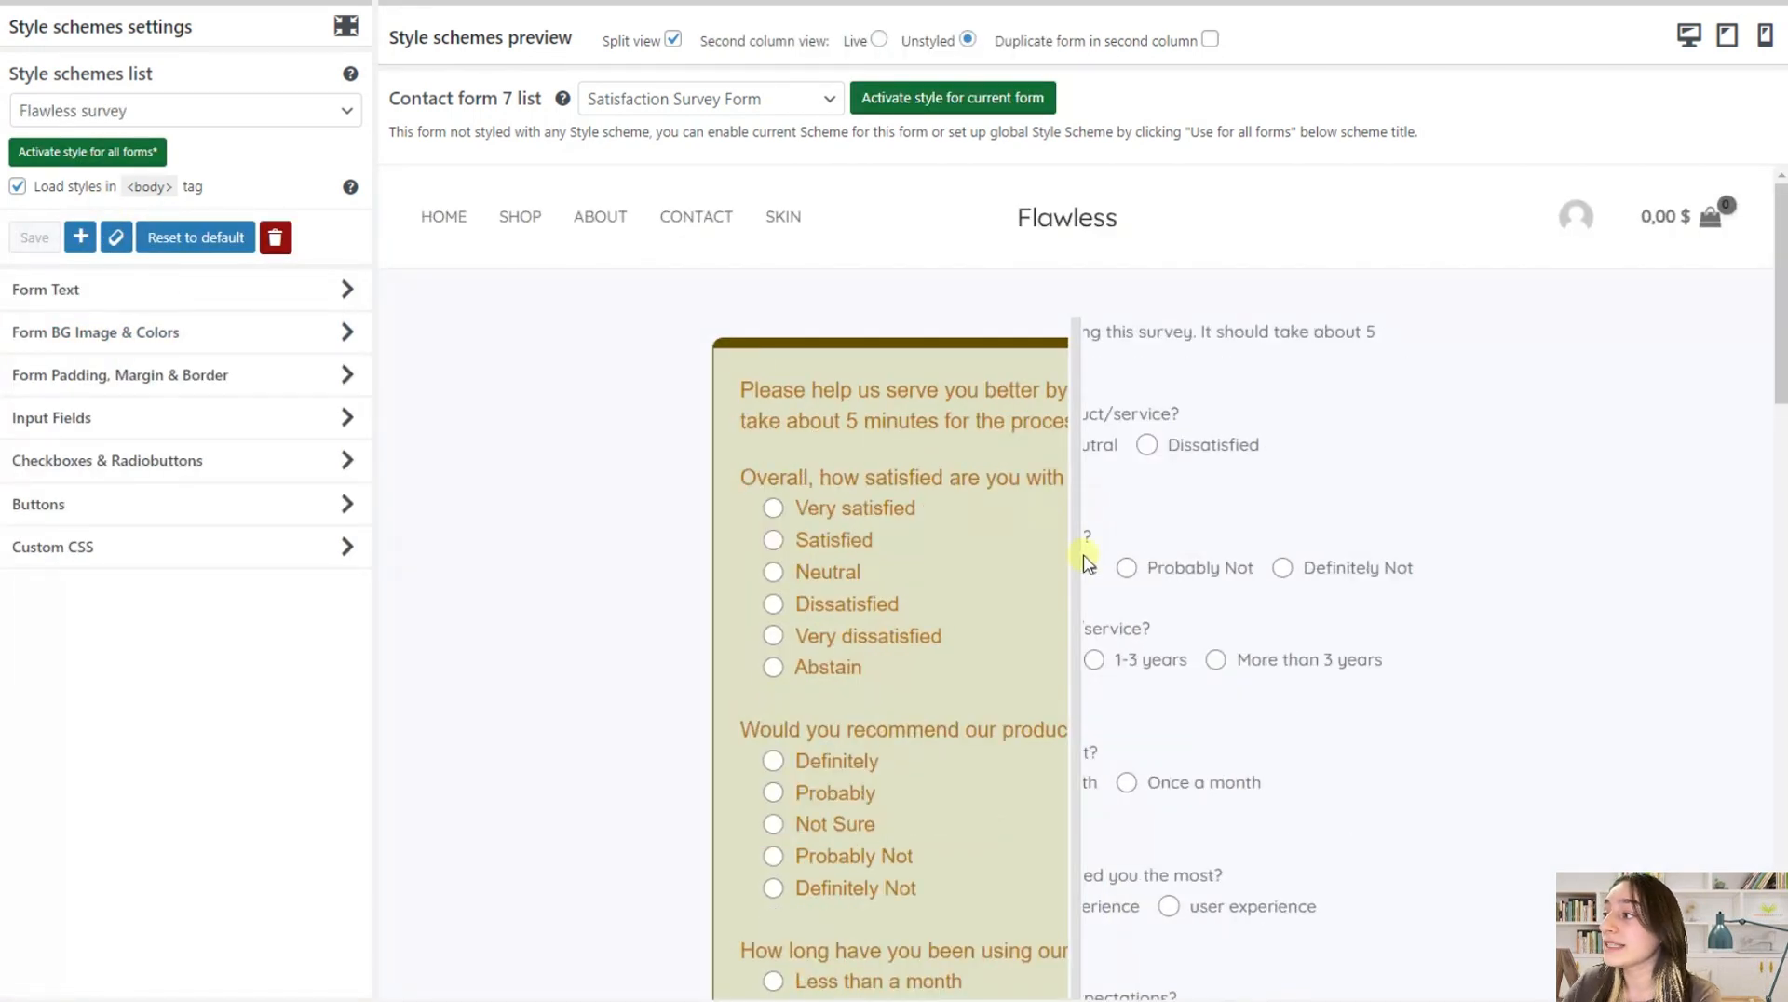
Extend the styled side of the split preview over the full form and inspect the Flawless survey scheme on the survey
left_click_drag(1071, 557, 1404, 587)
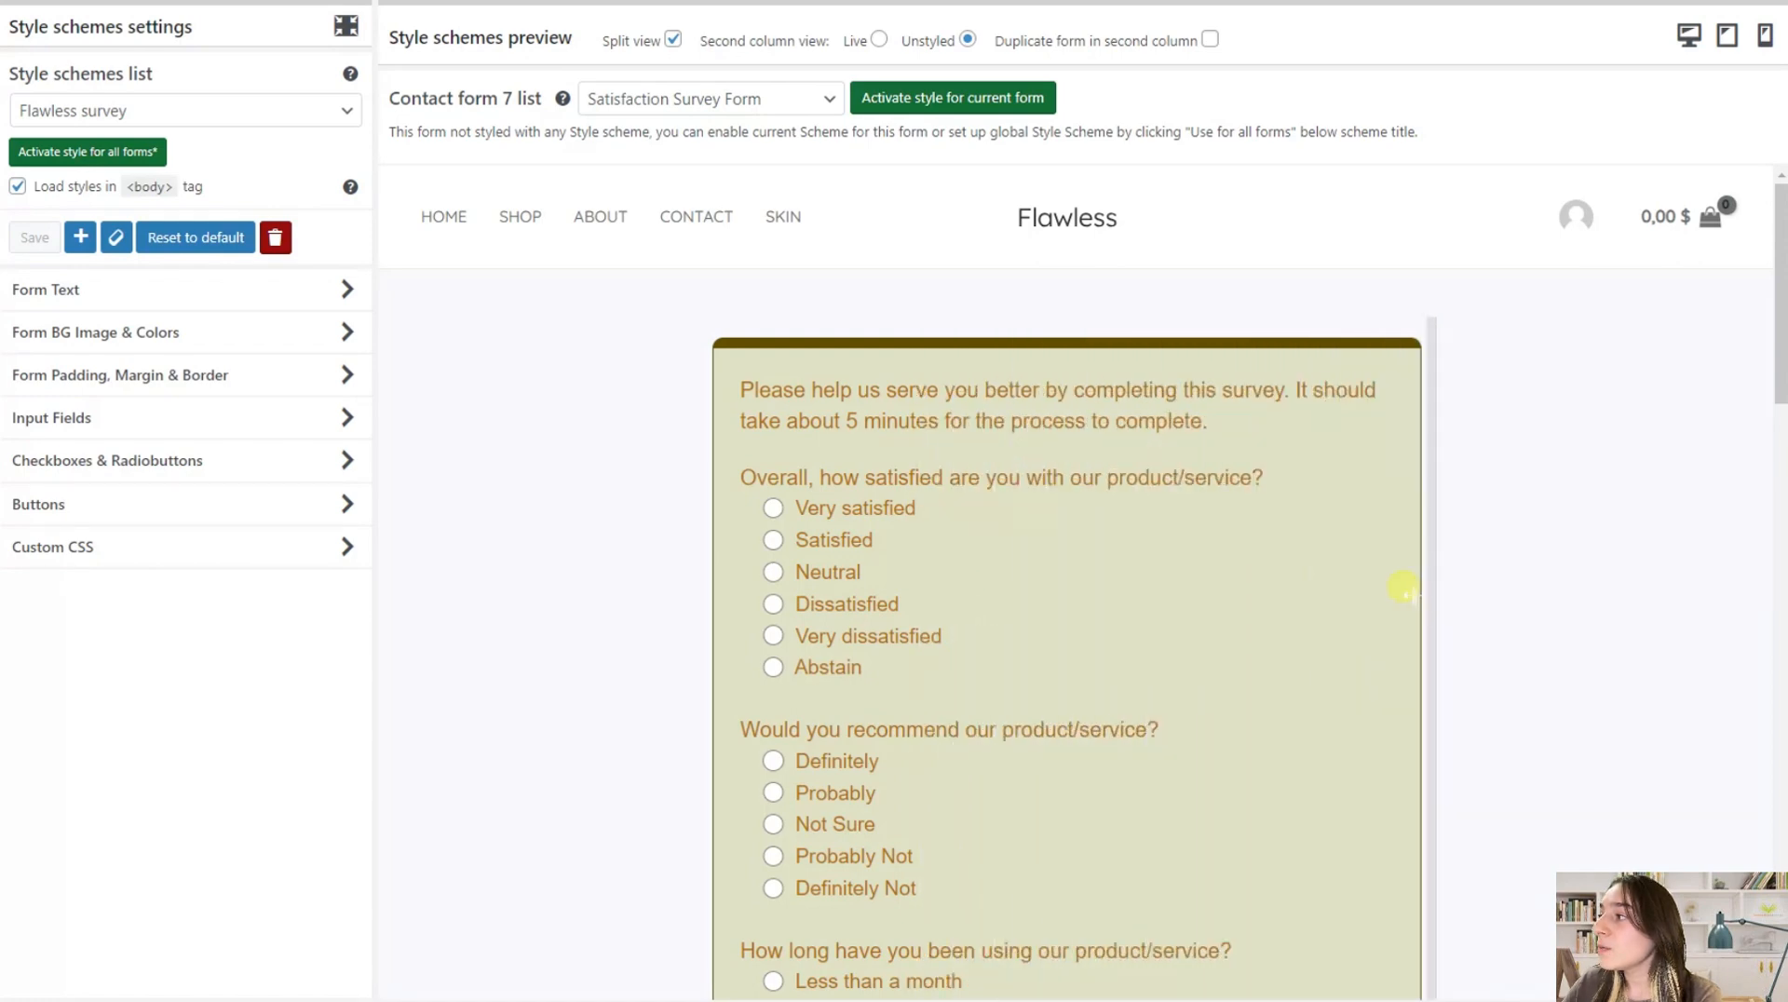
scroll(1281, 596, "down", 10)
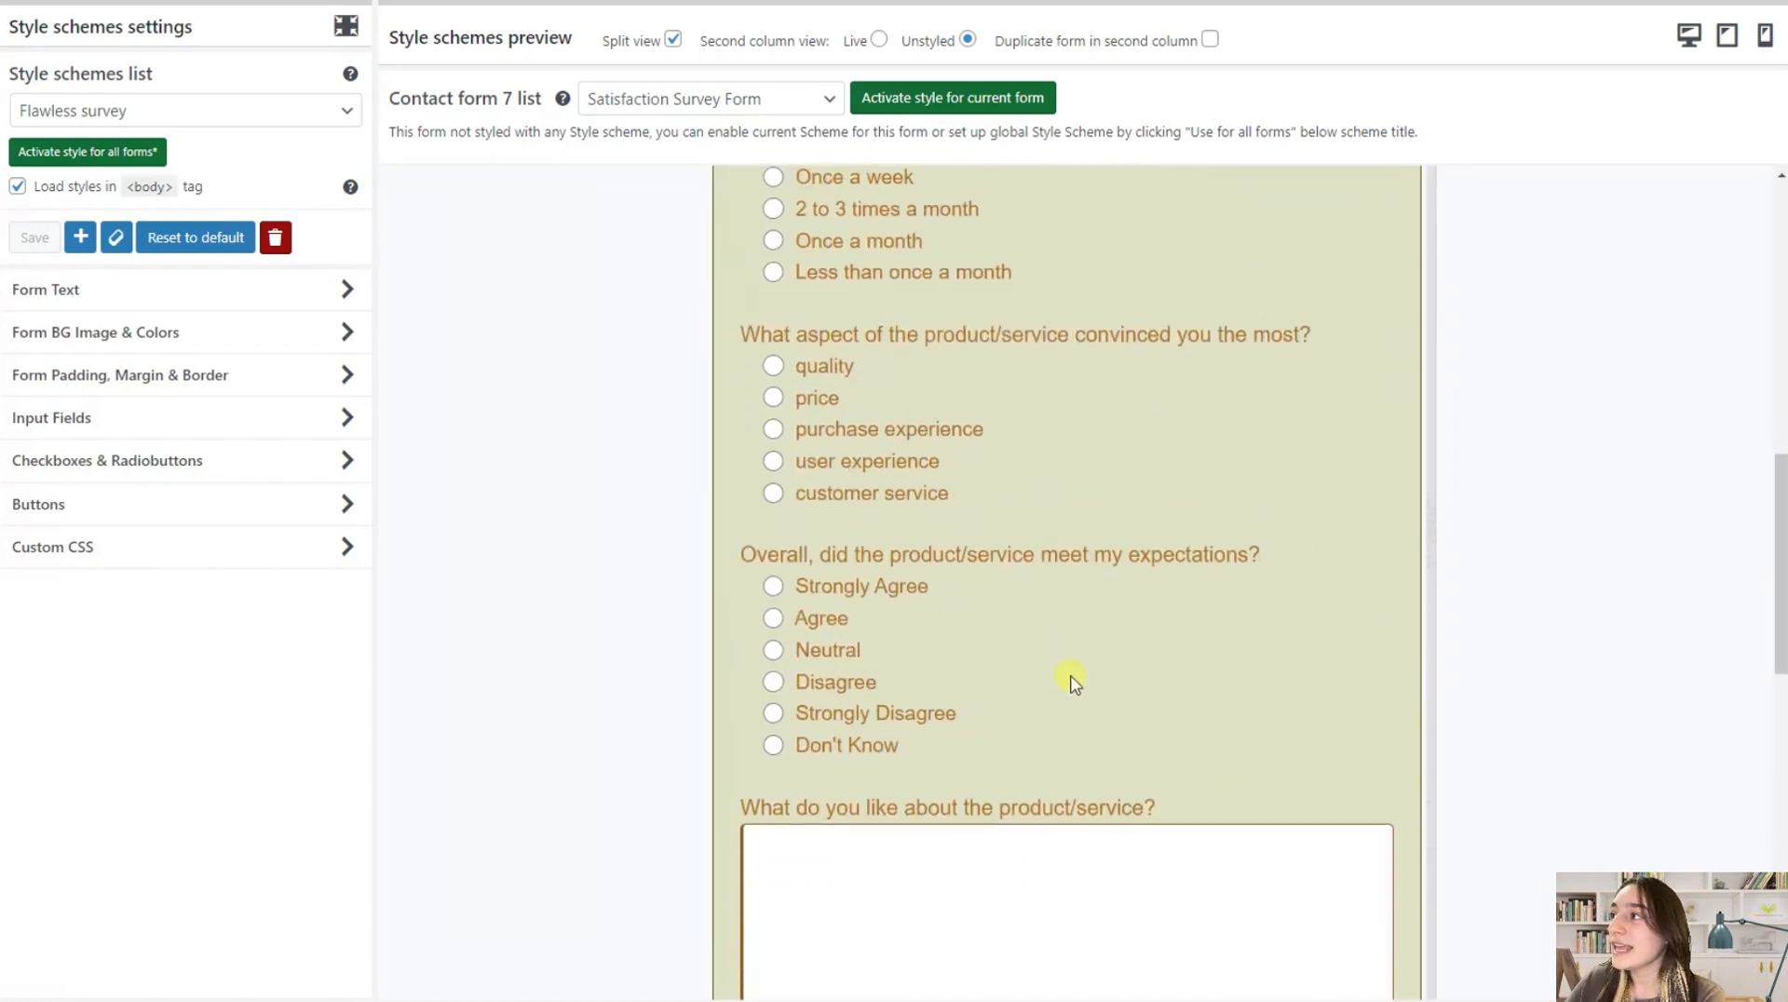
scroll(1070, 679, "up", 9)
scroll(1071, 649, "up", 2)
Preview the scheme on Contact form 1 and again on the Satisfaction Survey Form, keeping Flawless survey selected as the style scheme
left_click(827, 105)
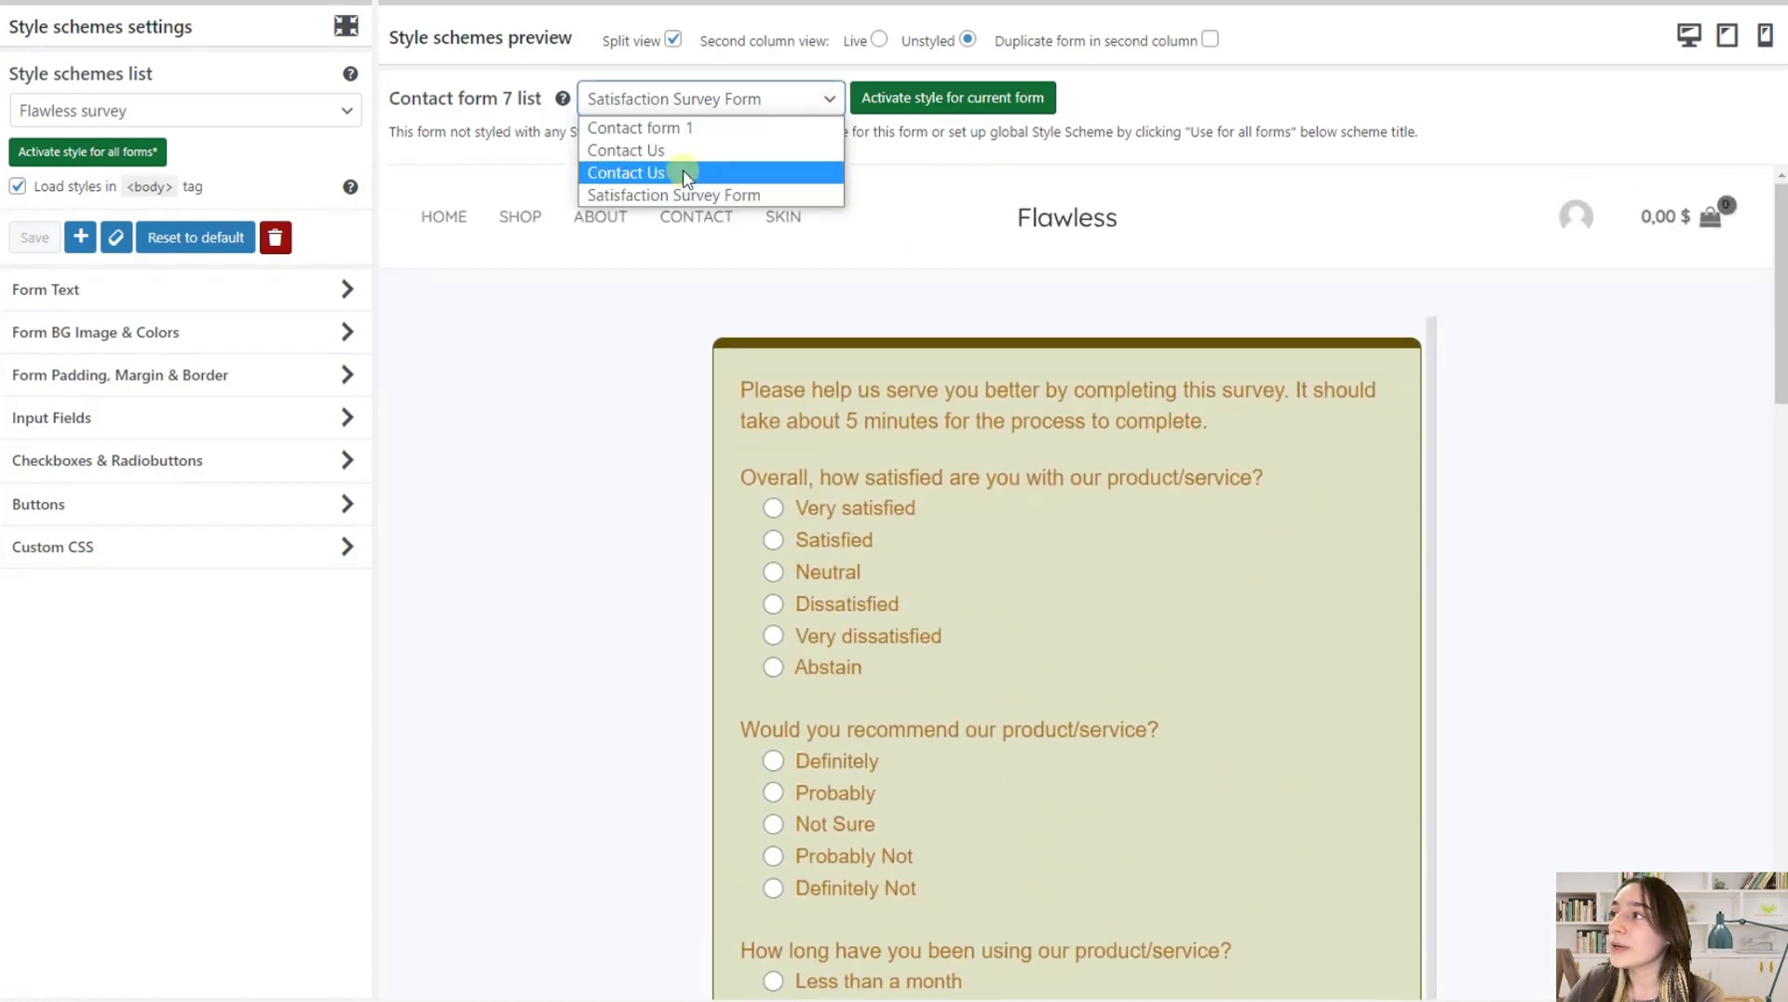
left_click(671, 128)
scroll(905, 566, "down", 2)
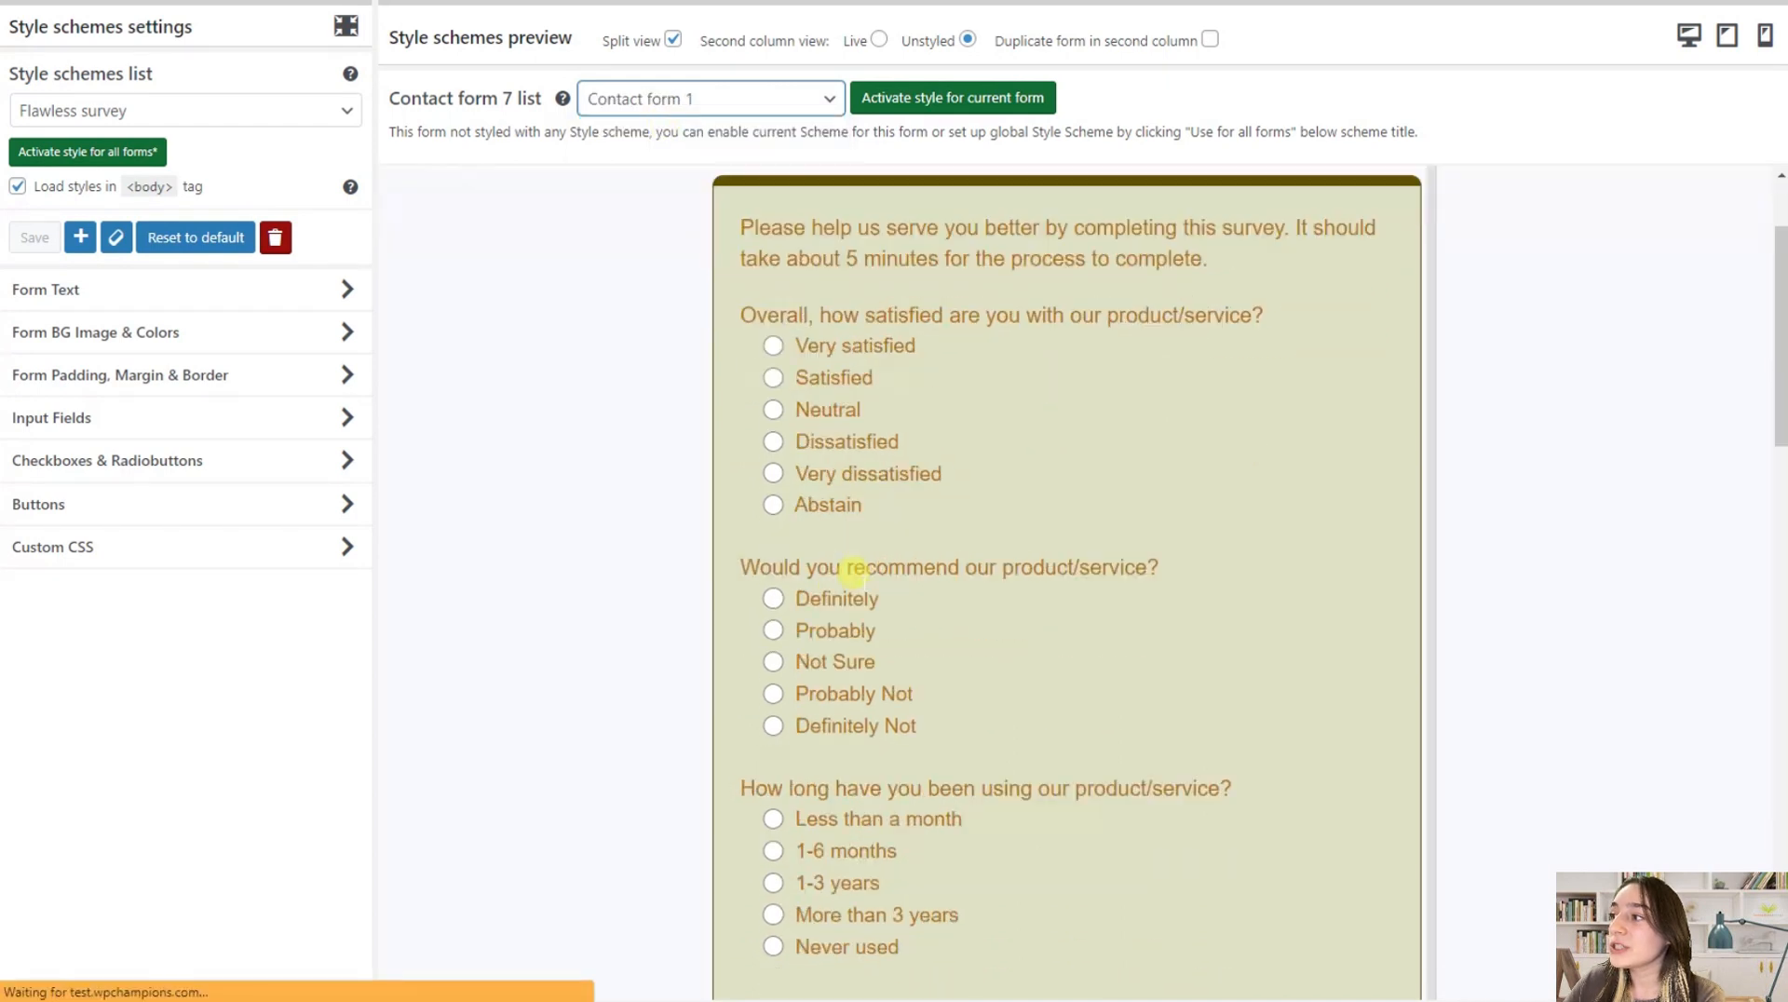
left_click(725, 98)
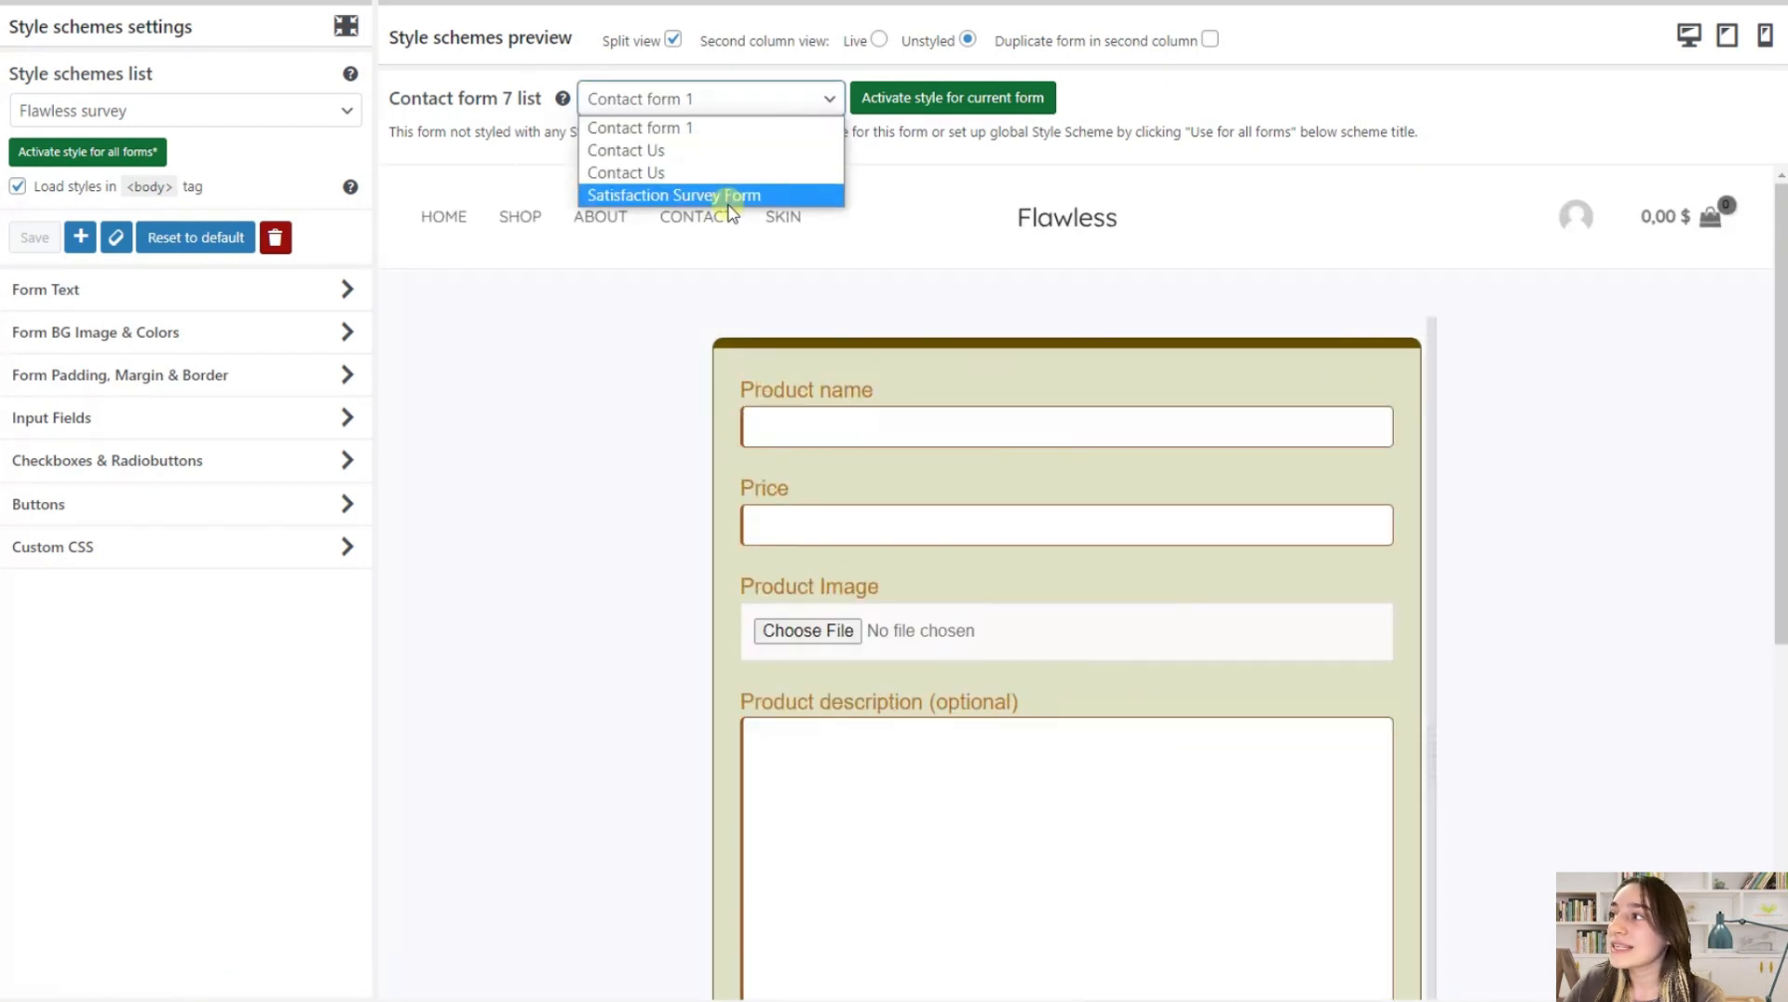
left_click(729, 194)
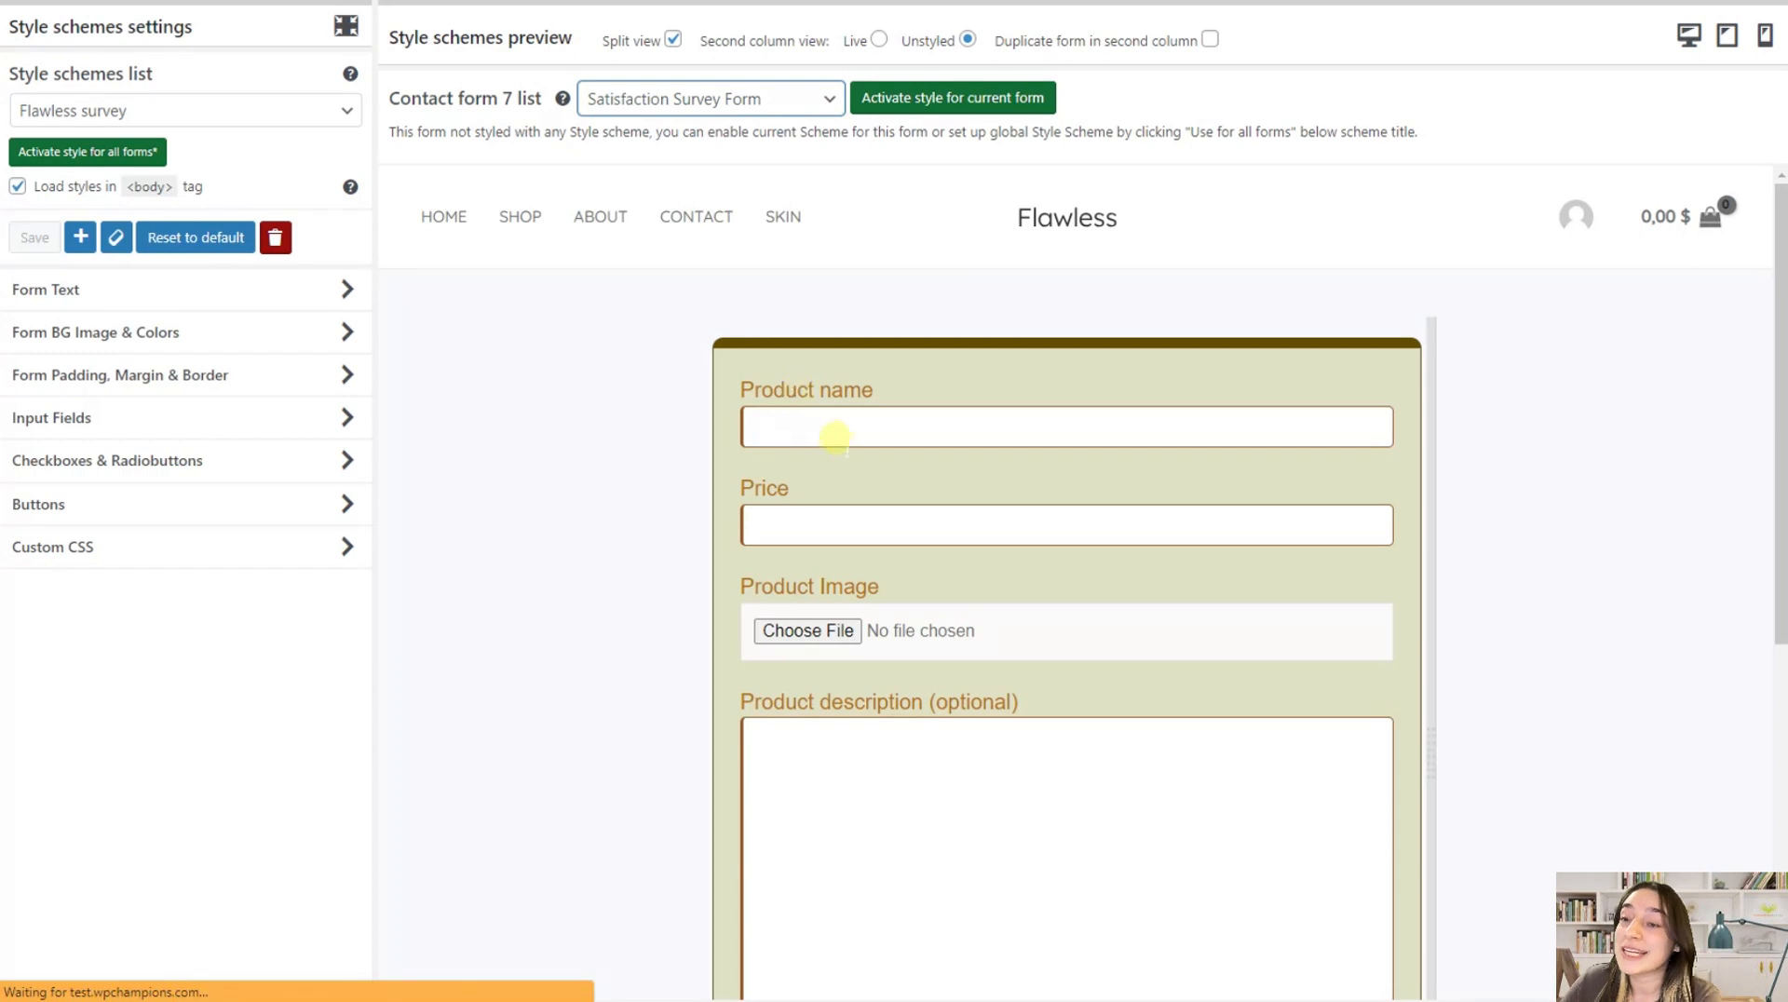
left_click(265, 112)
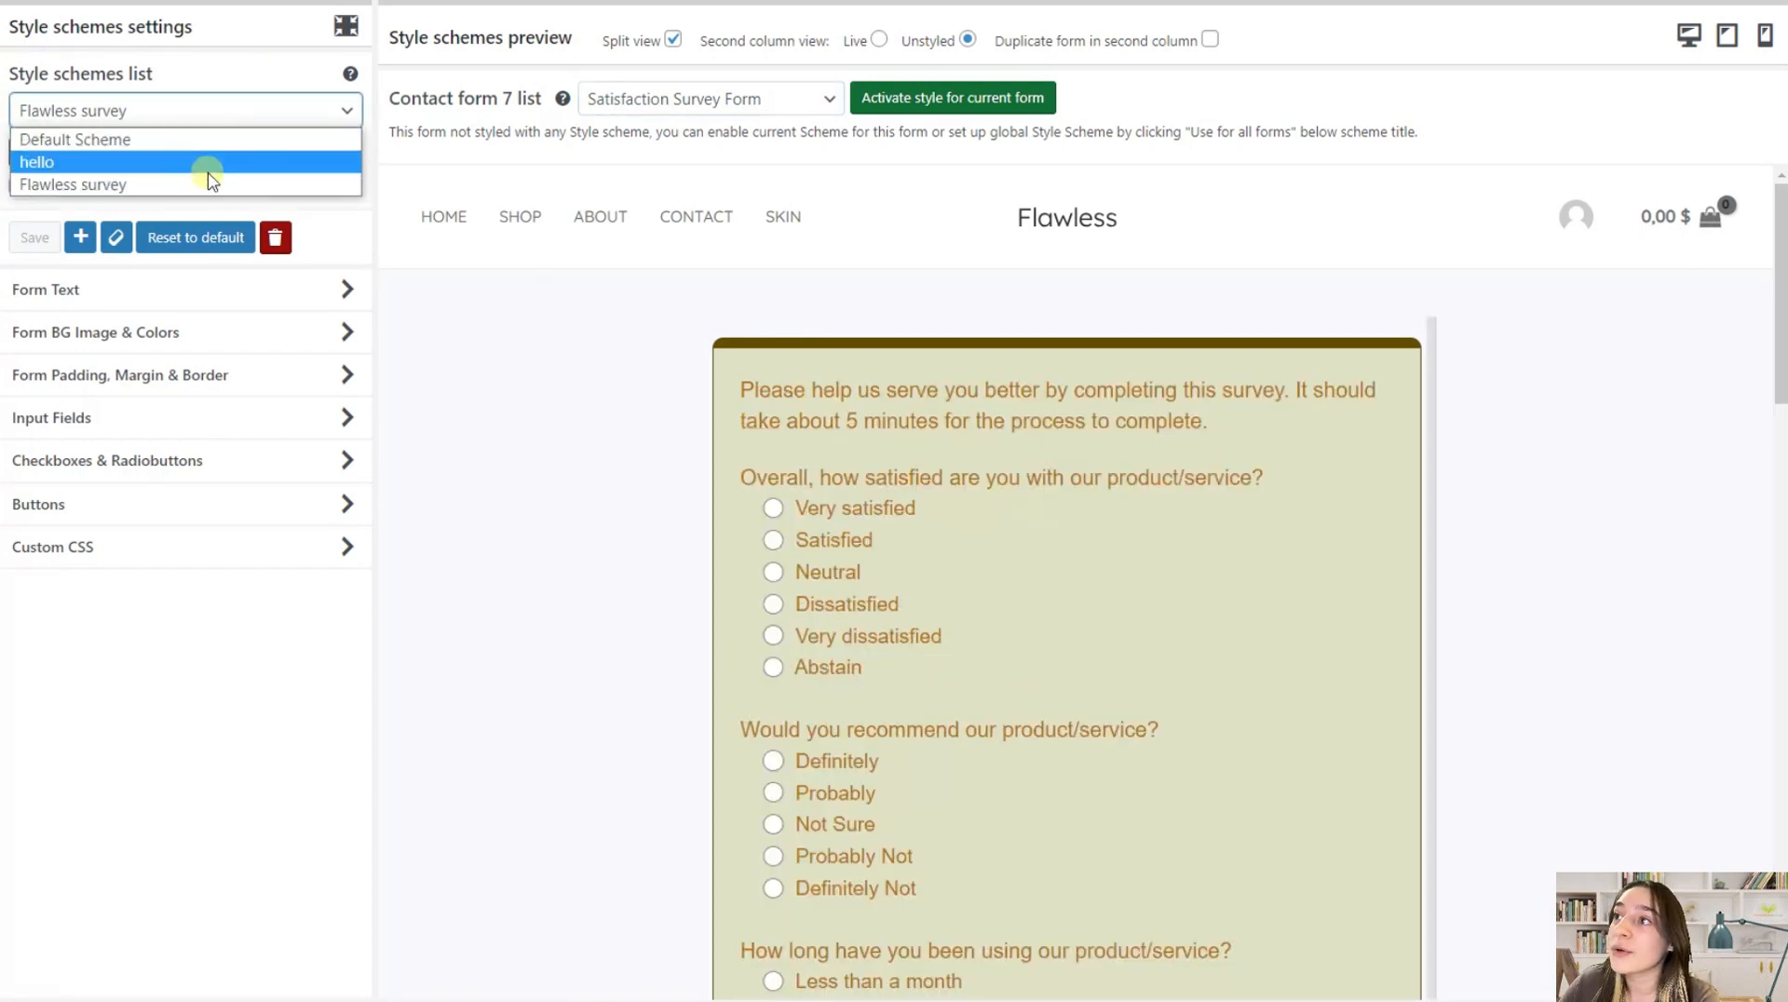
left_click(232, 119)
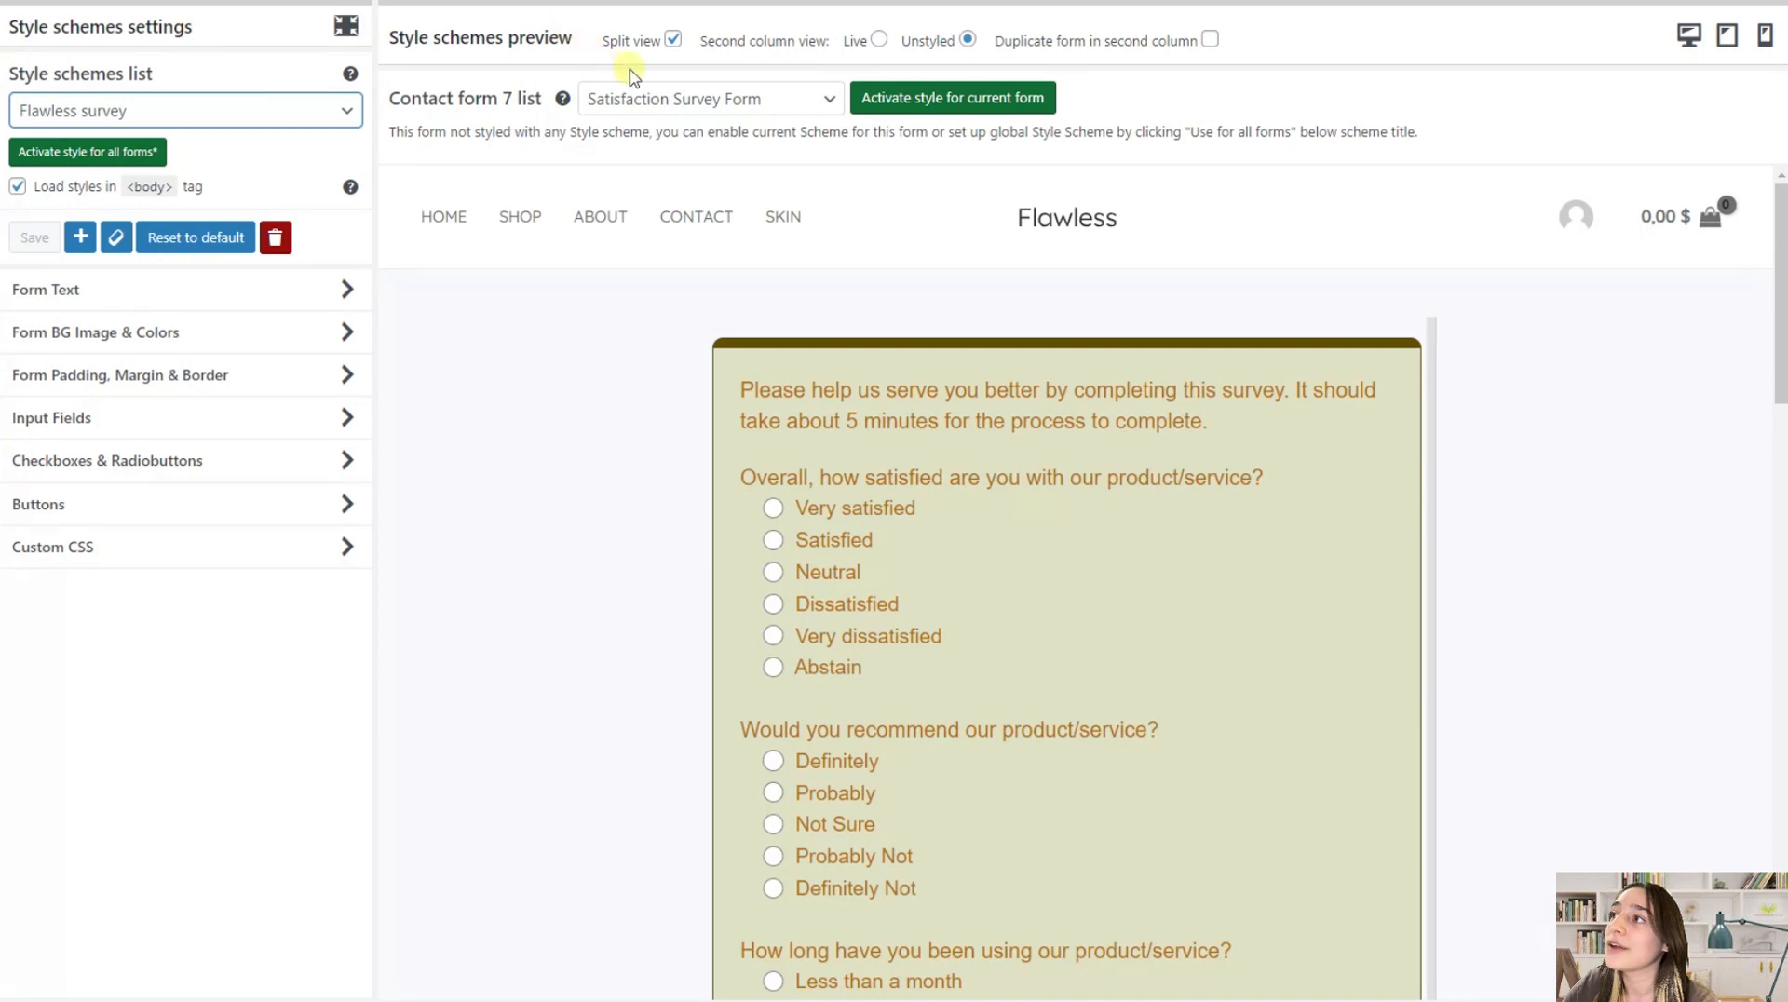
Compare the styled survey with the Live and Unstyled second column views by shifting the split preview's divider
left_click(878, 47)
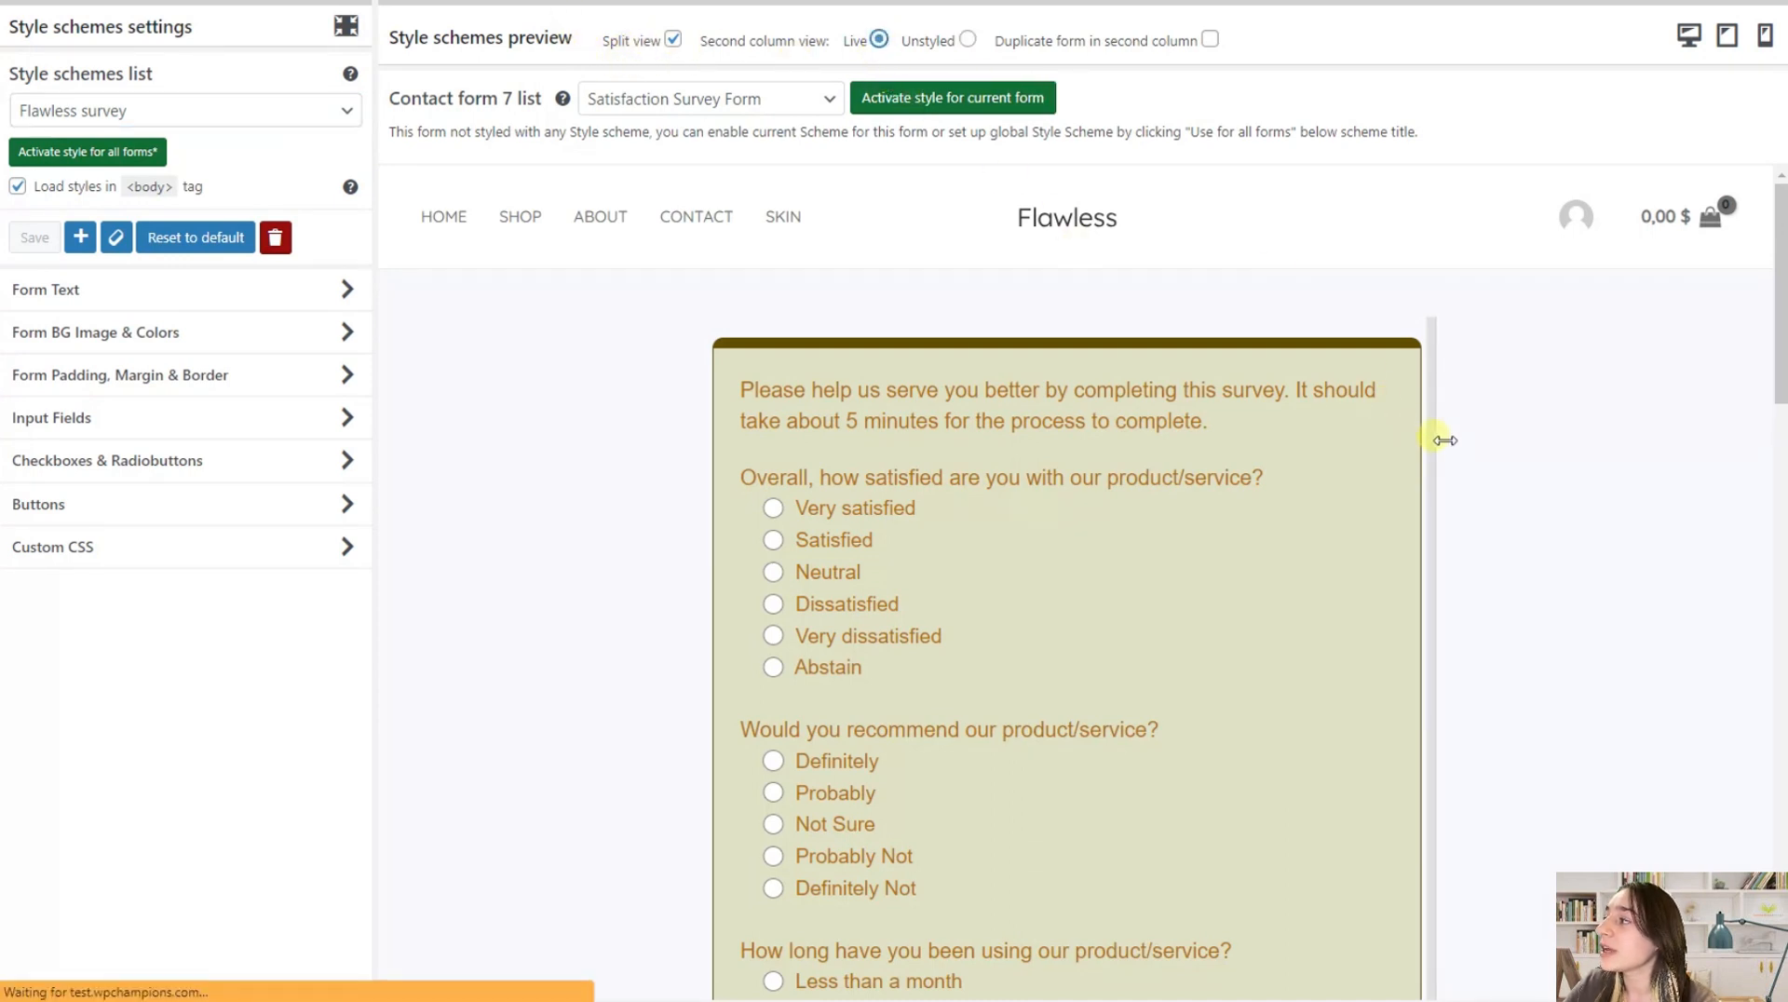
left_click_drag(1437, 440, 964, 446)
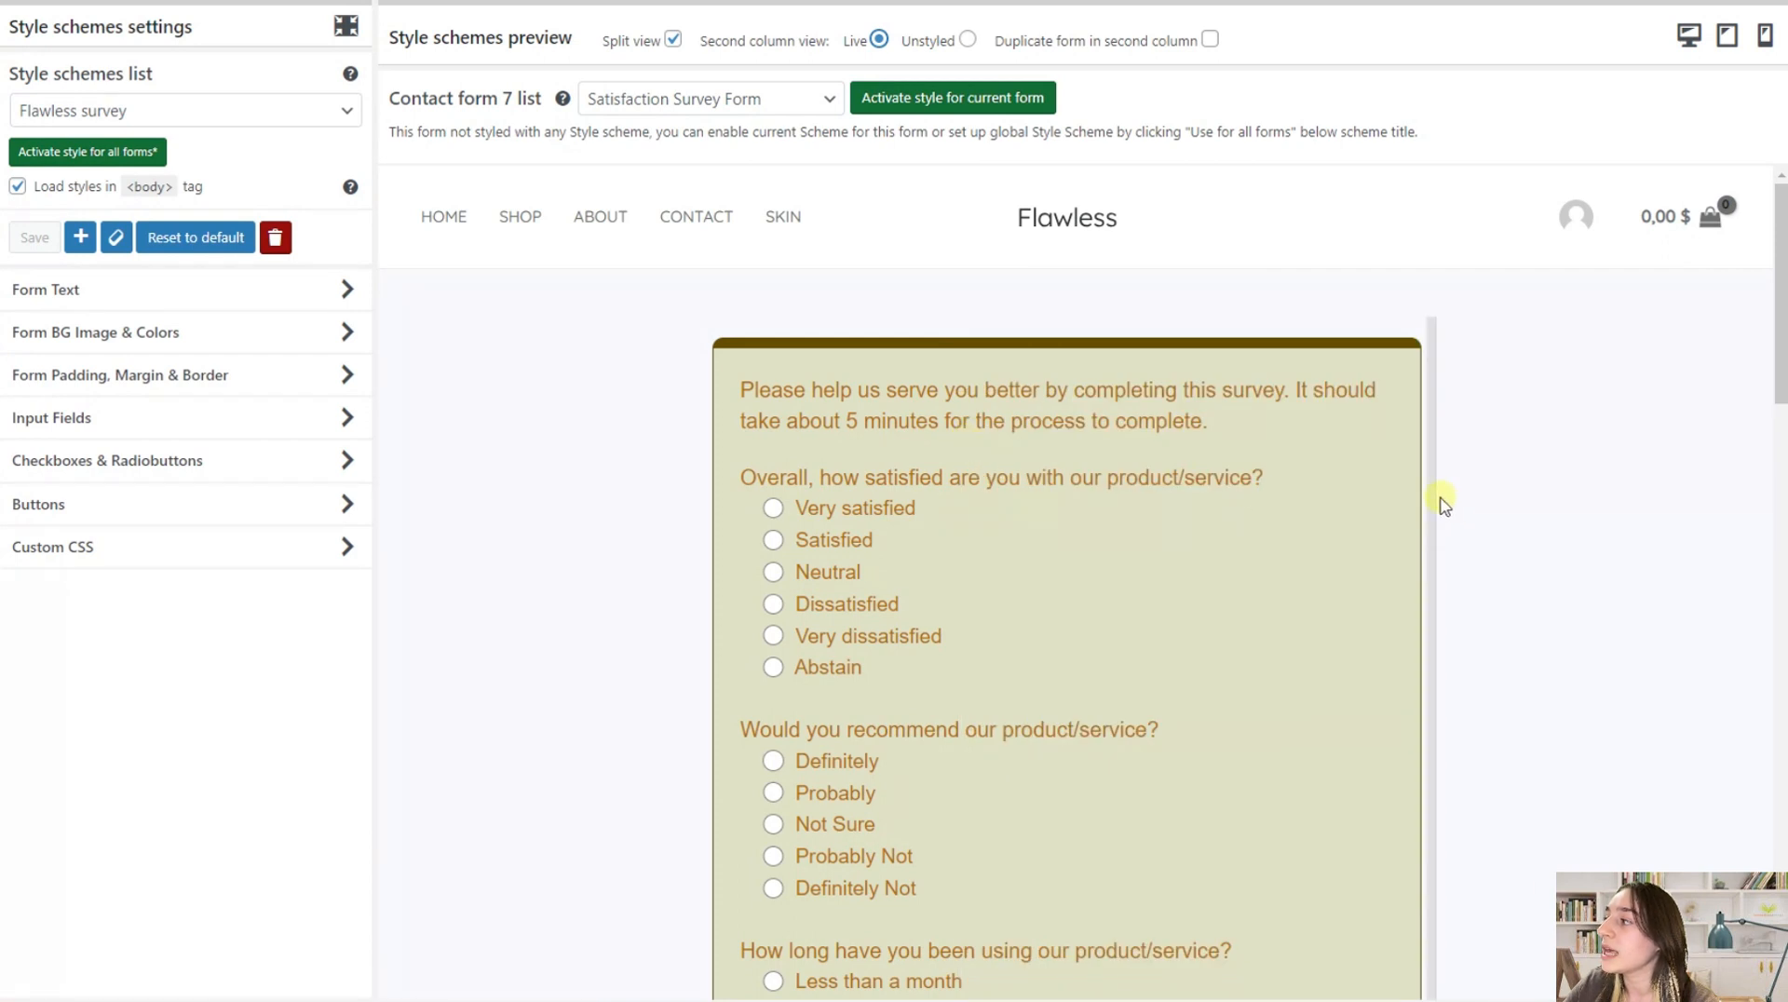
left_click_drag(1433, 501, 1149, 484)
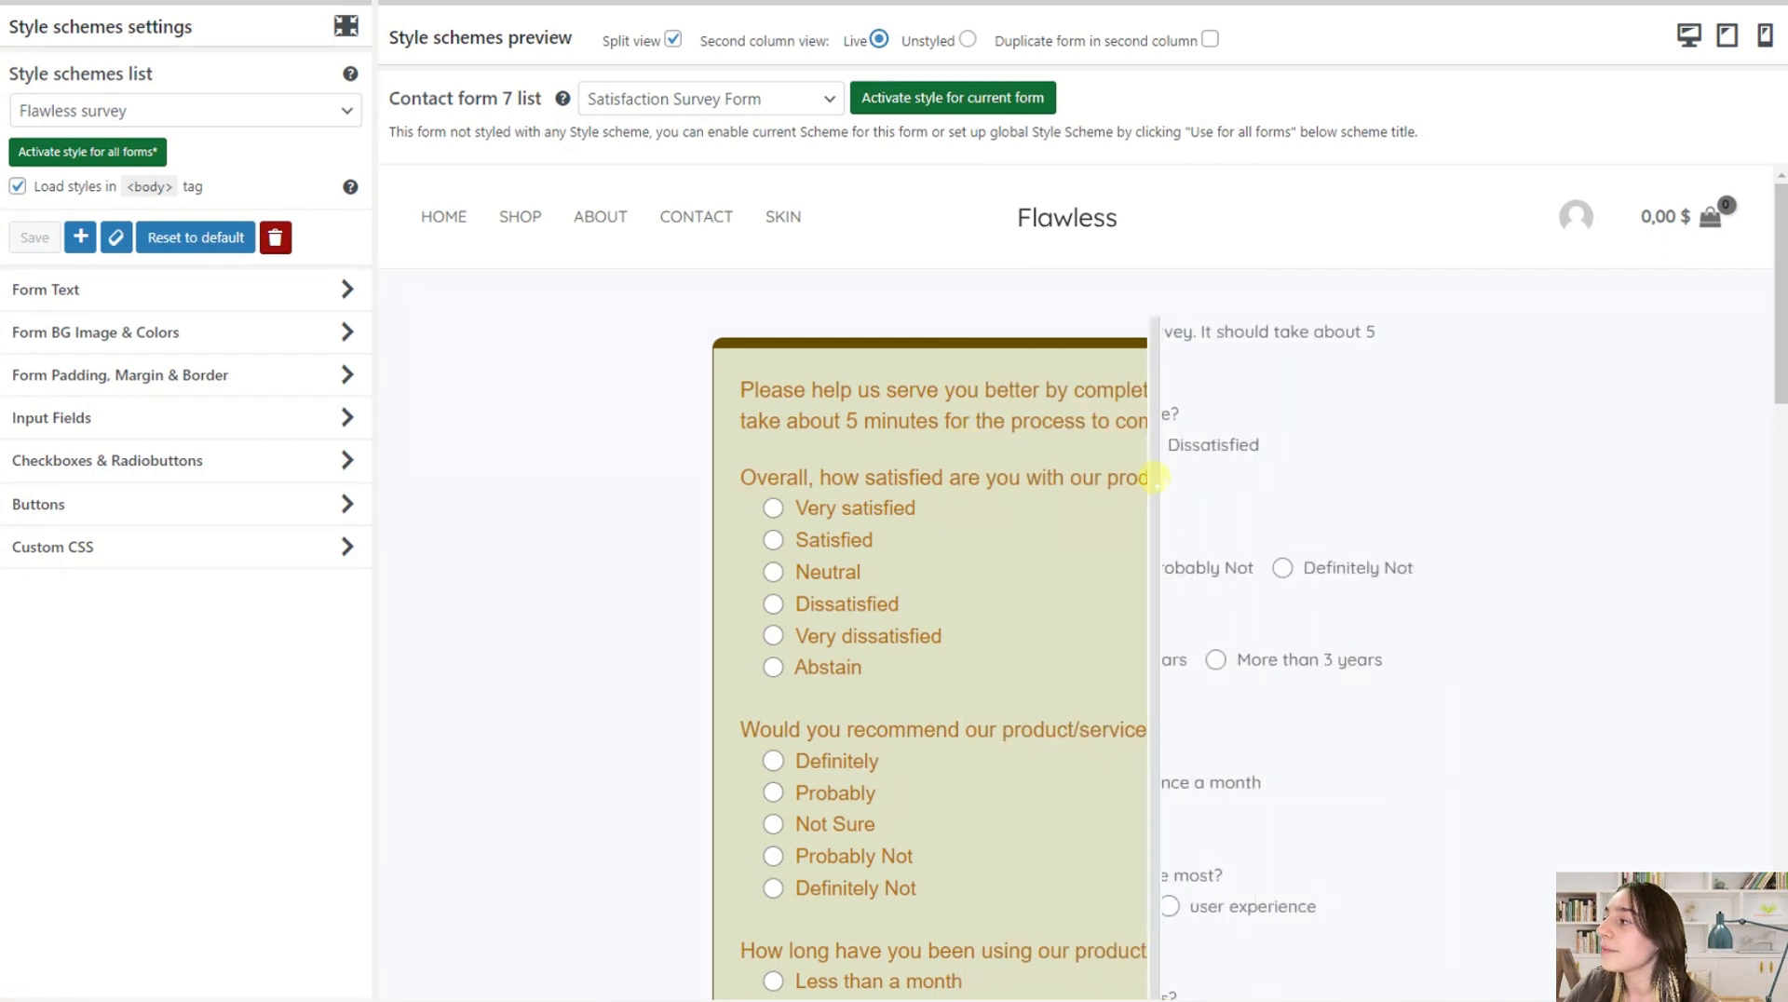
left_click(967, 40)
left_click_drag(1159, 407, 982, 383)
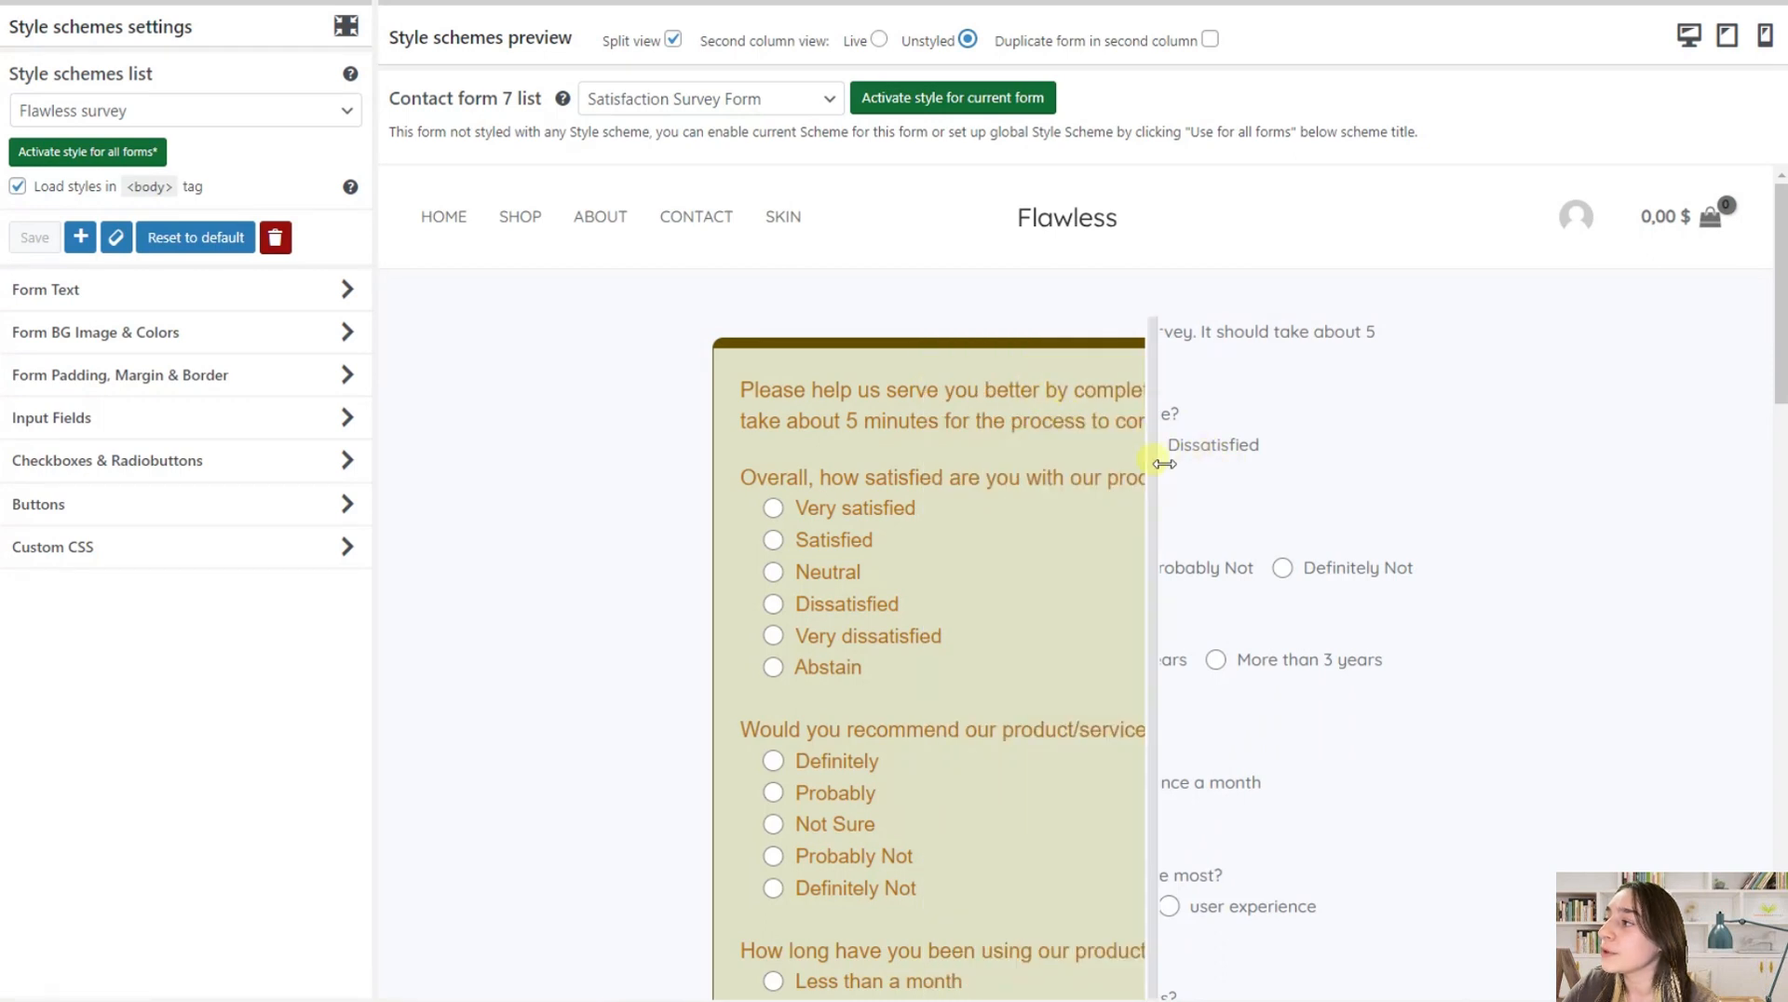
left_click_drag(1164, 464, 1384, 477)
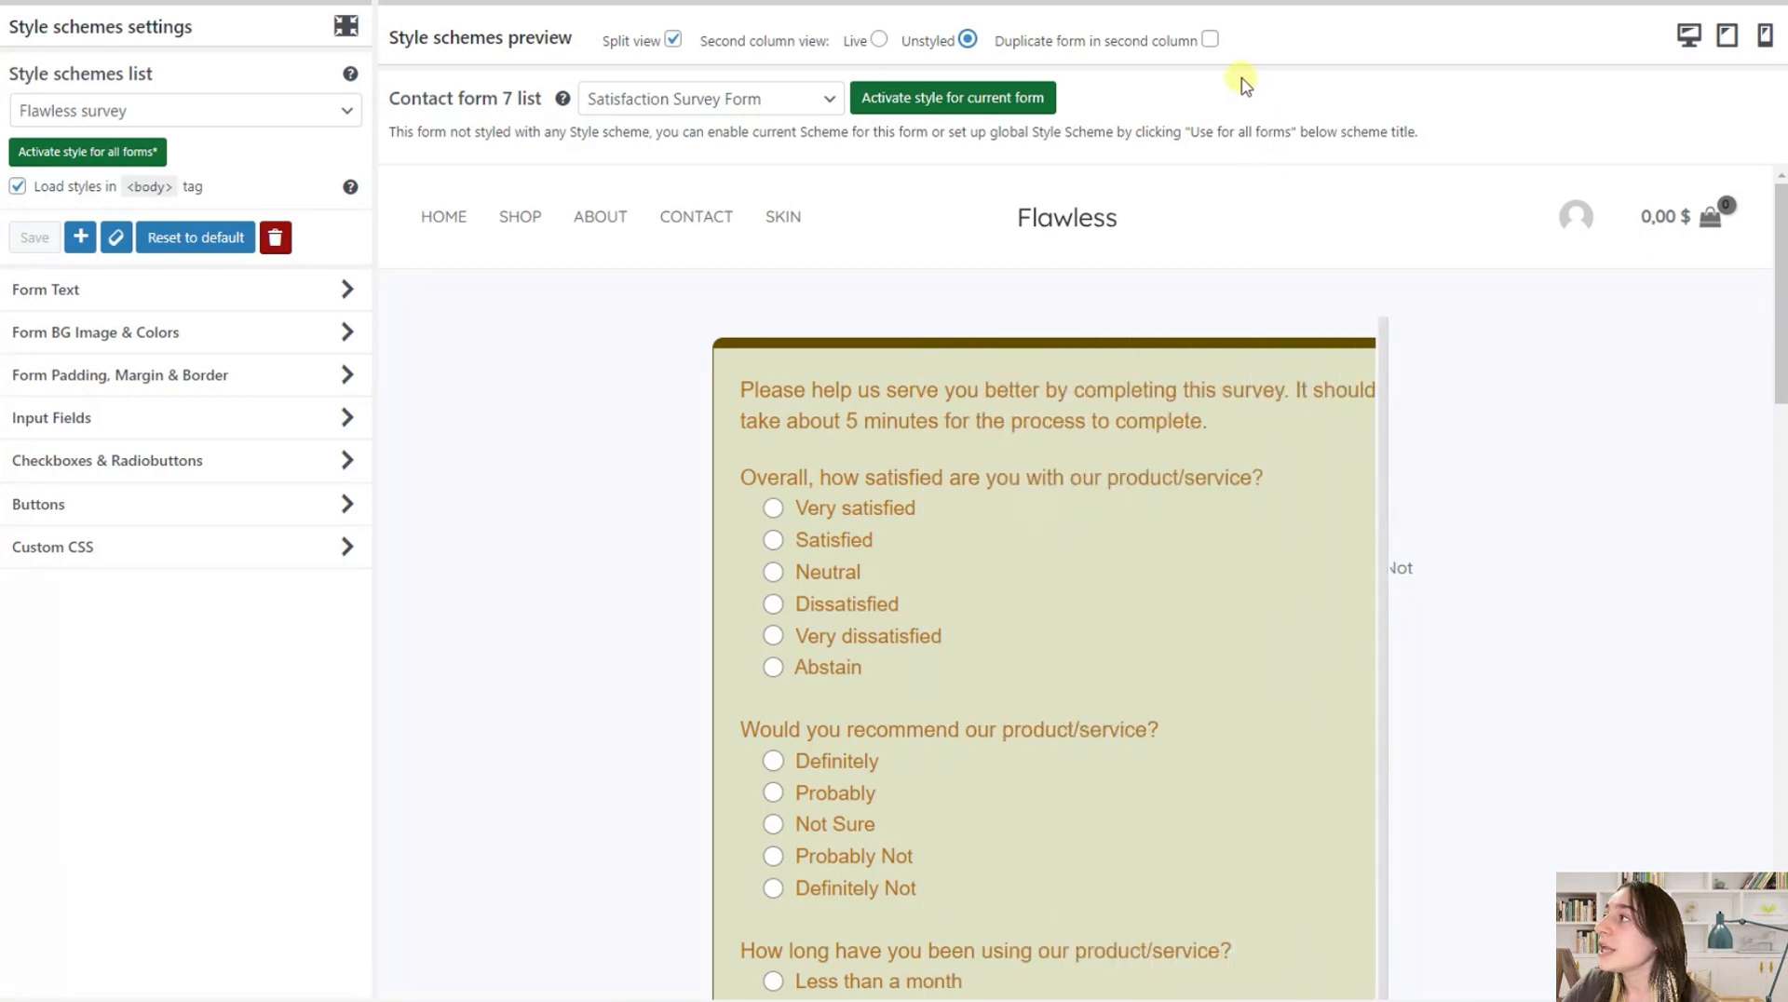
Duplicate the form in the preview's second column, set that column to the Live view, and compare both sides across the divider
left_click(1210, 40)
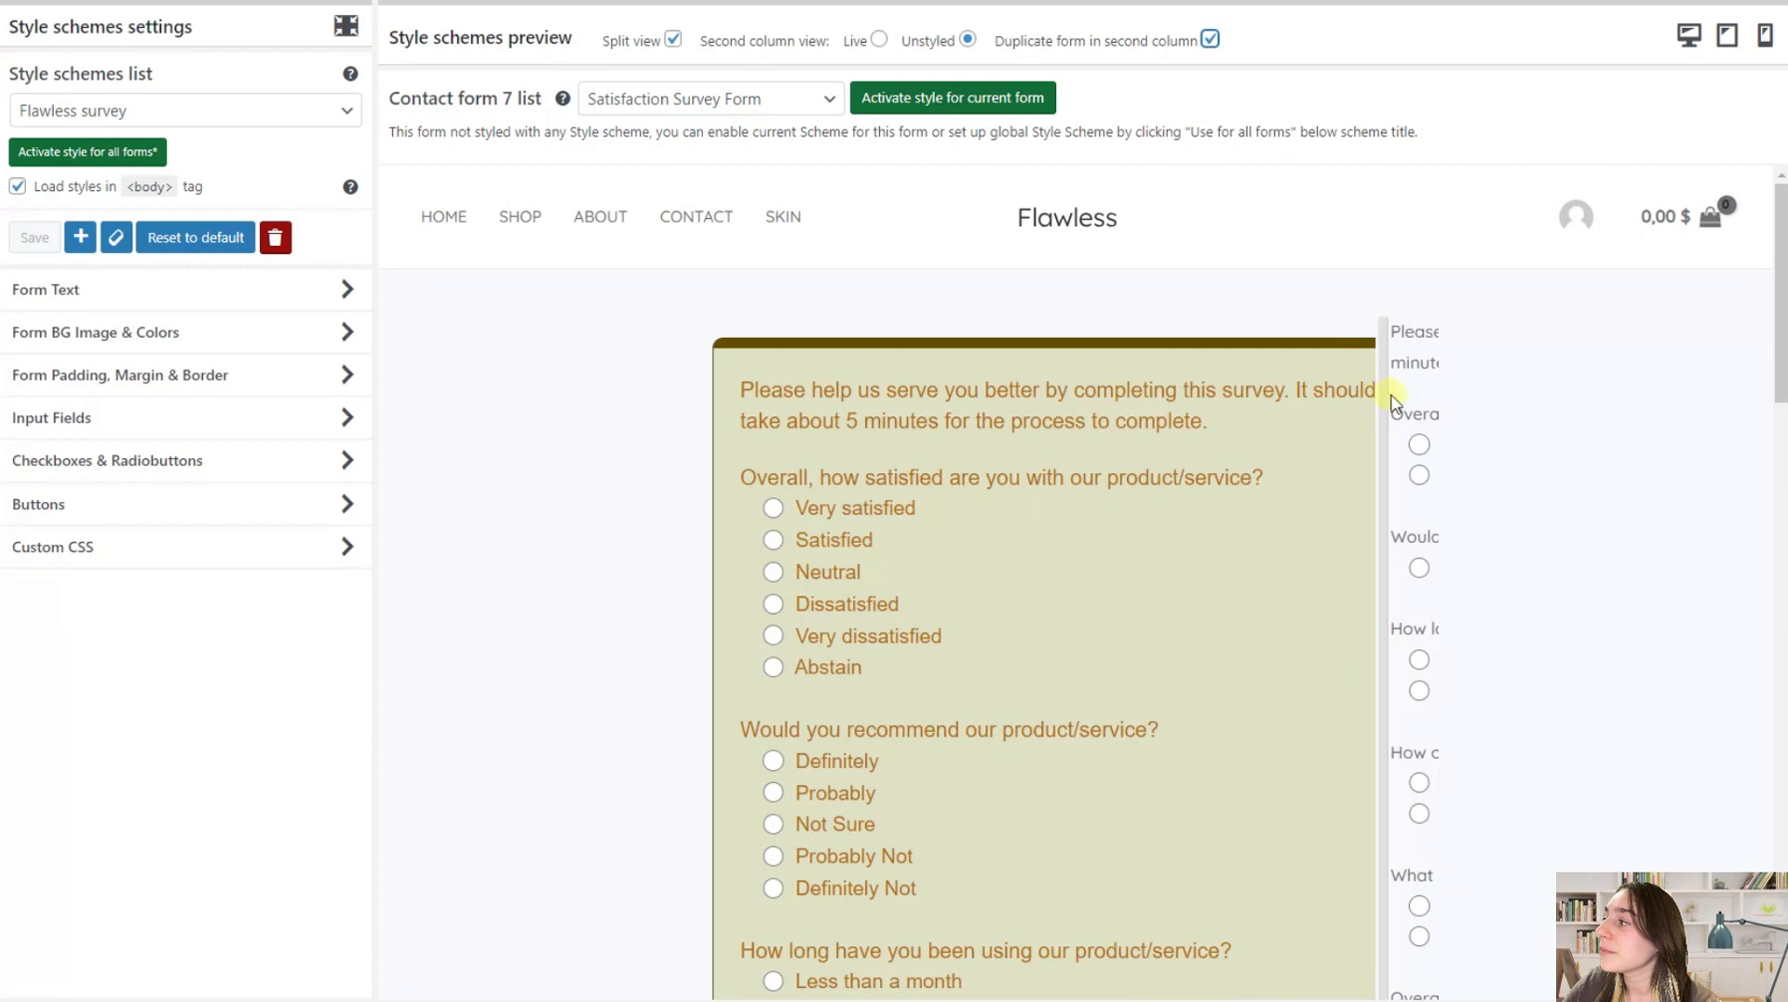
left_click_drag(1385, 397, 1439, 390)
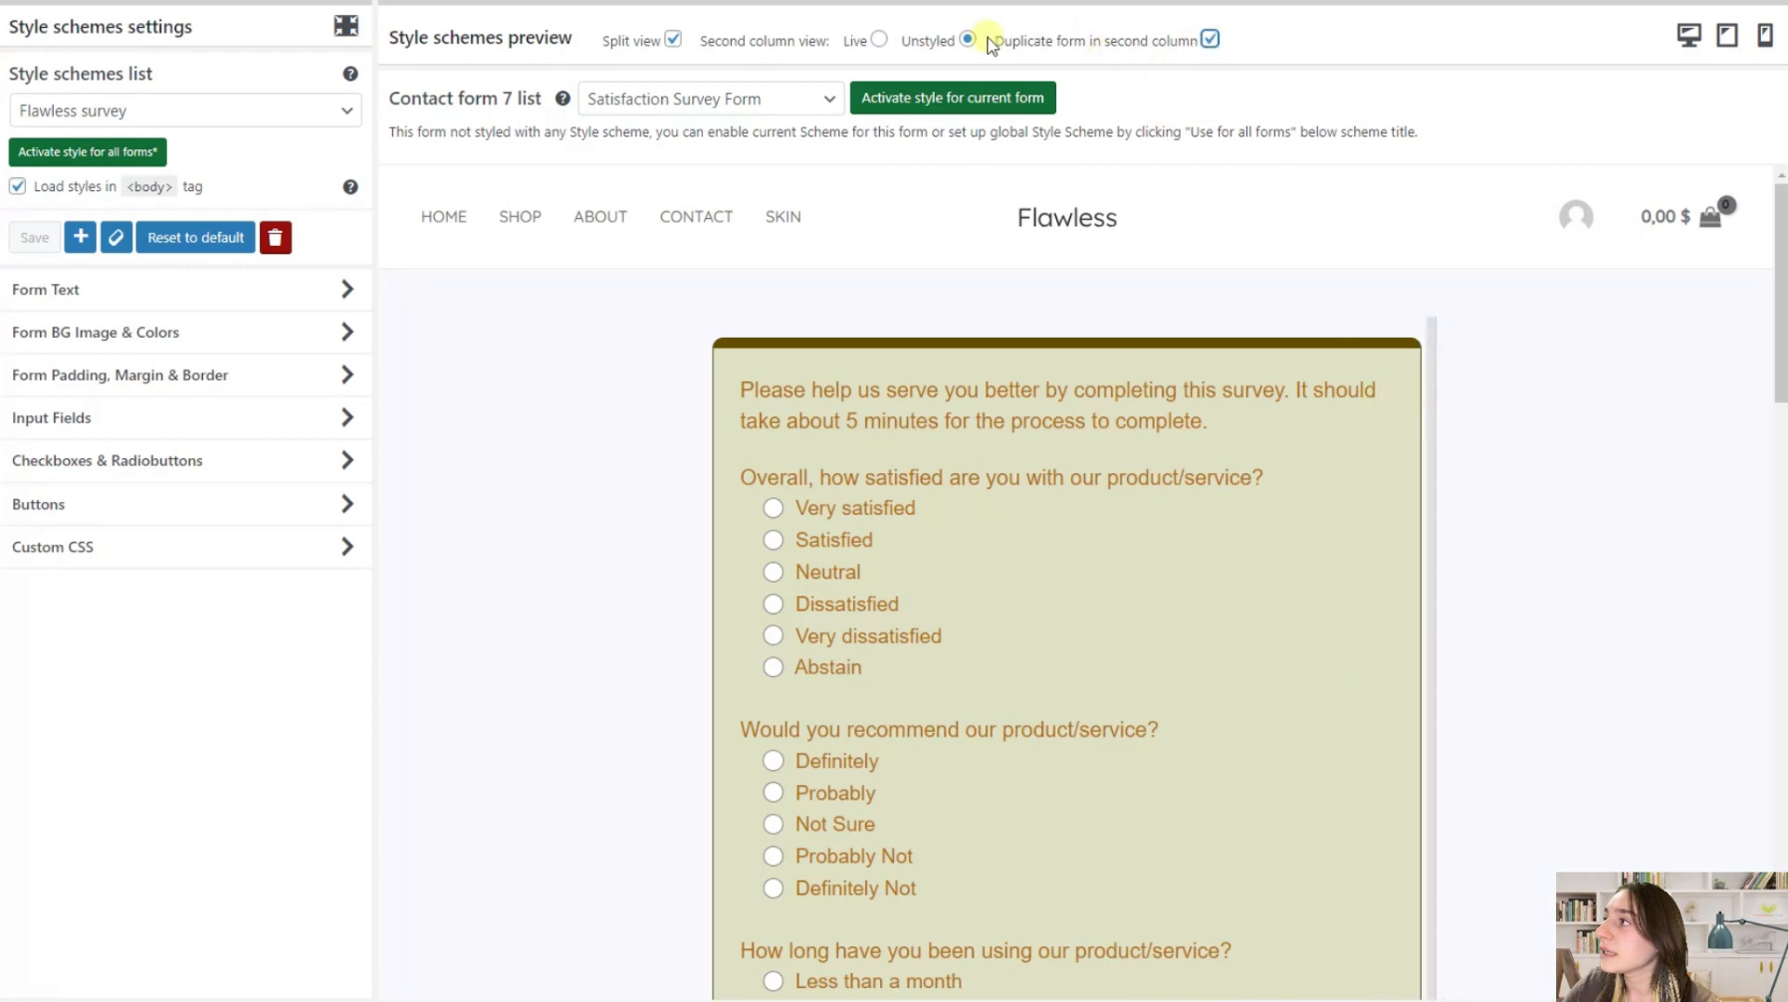
left_click(879, 39)
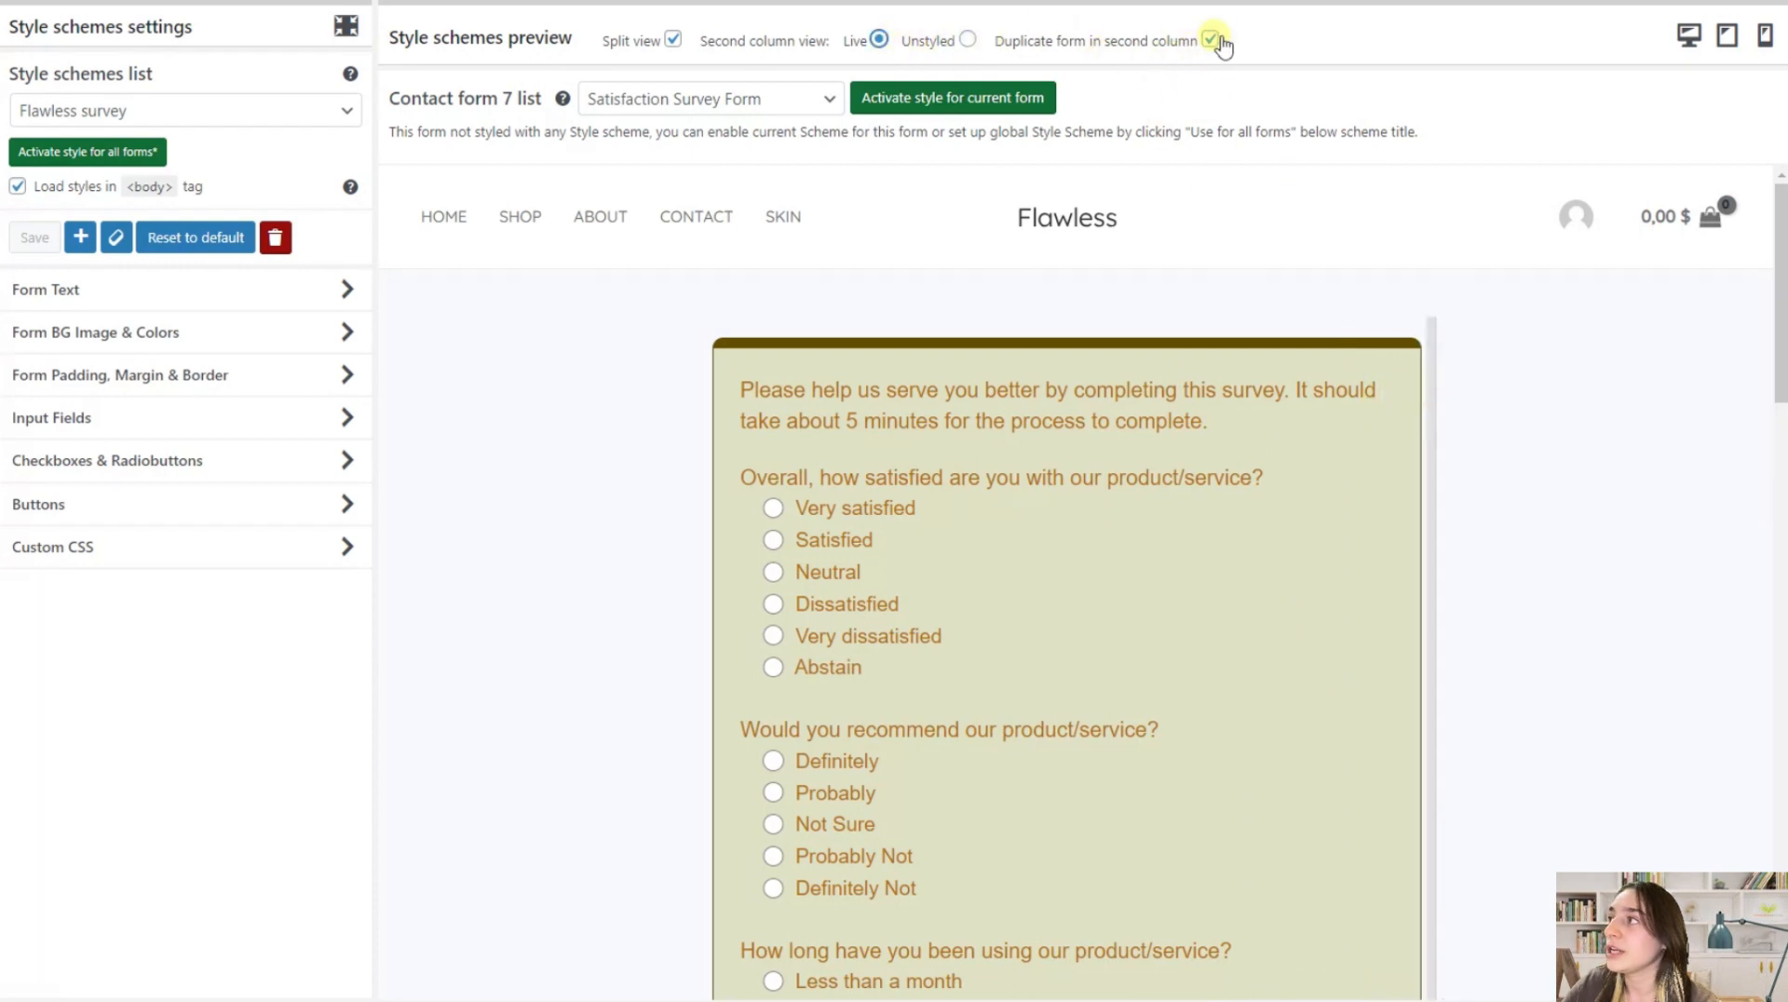
left_click_drag(1445, 409, 1532, 410)
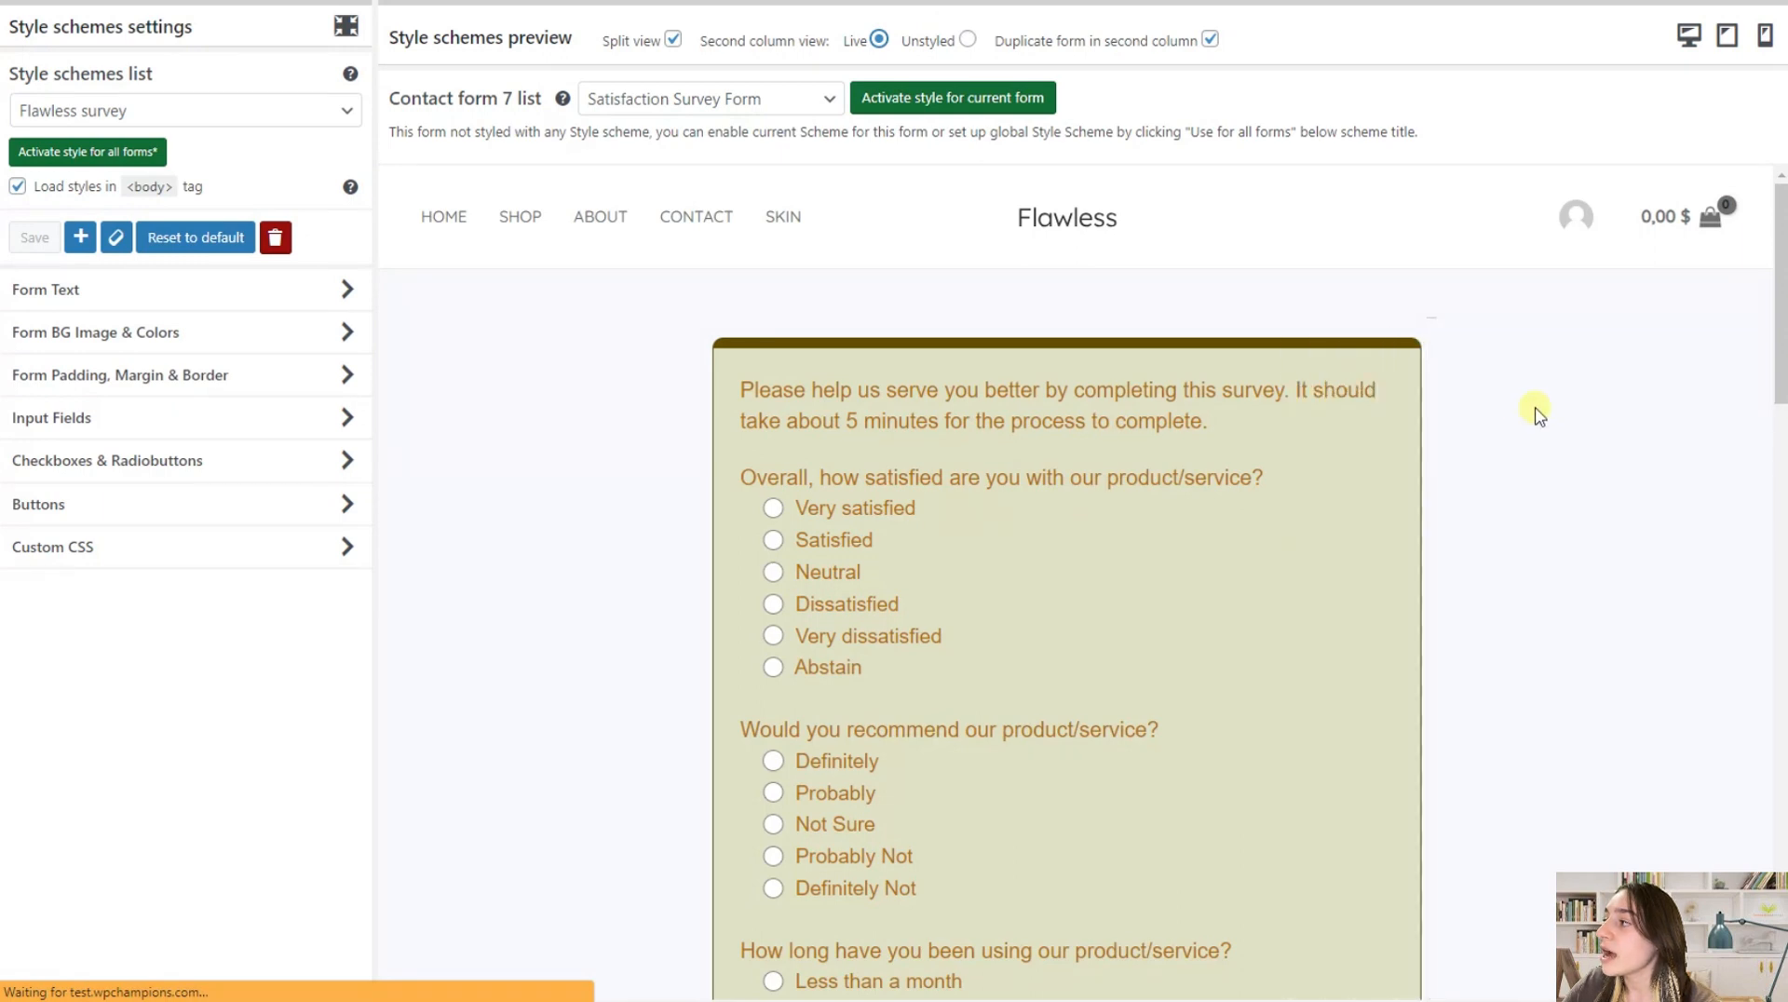
left_click_drag(1449, 530, 1073, 550)
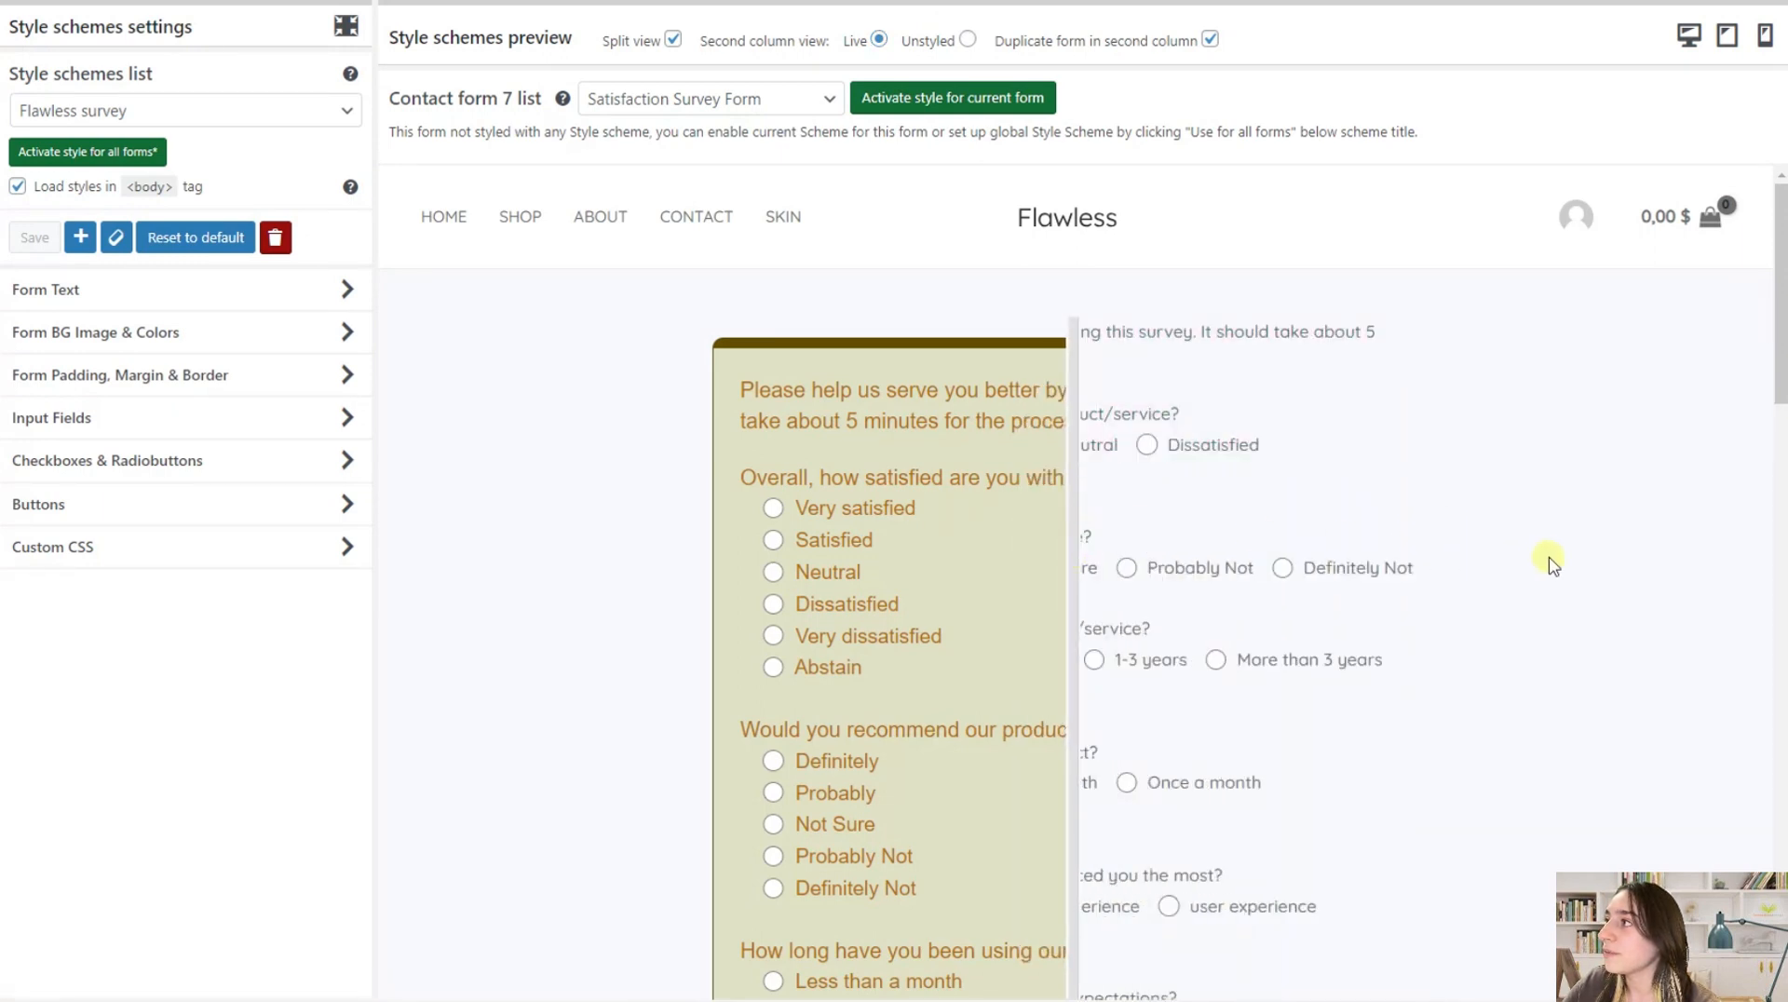
left_click_drag(1070, 391, 1253, 436)
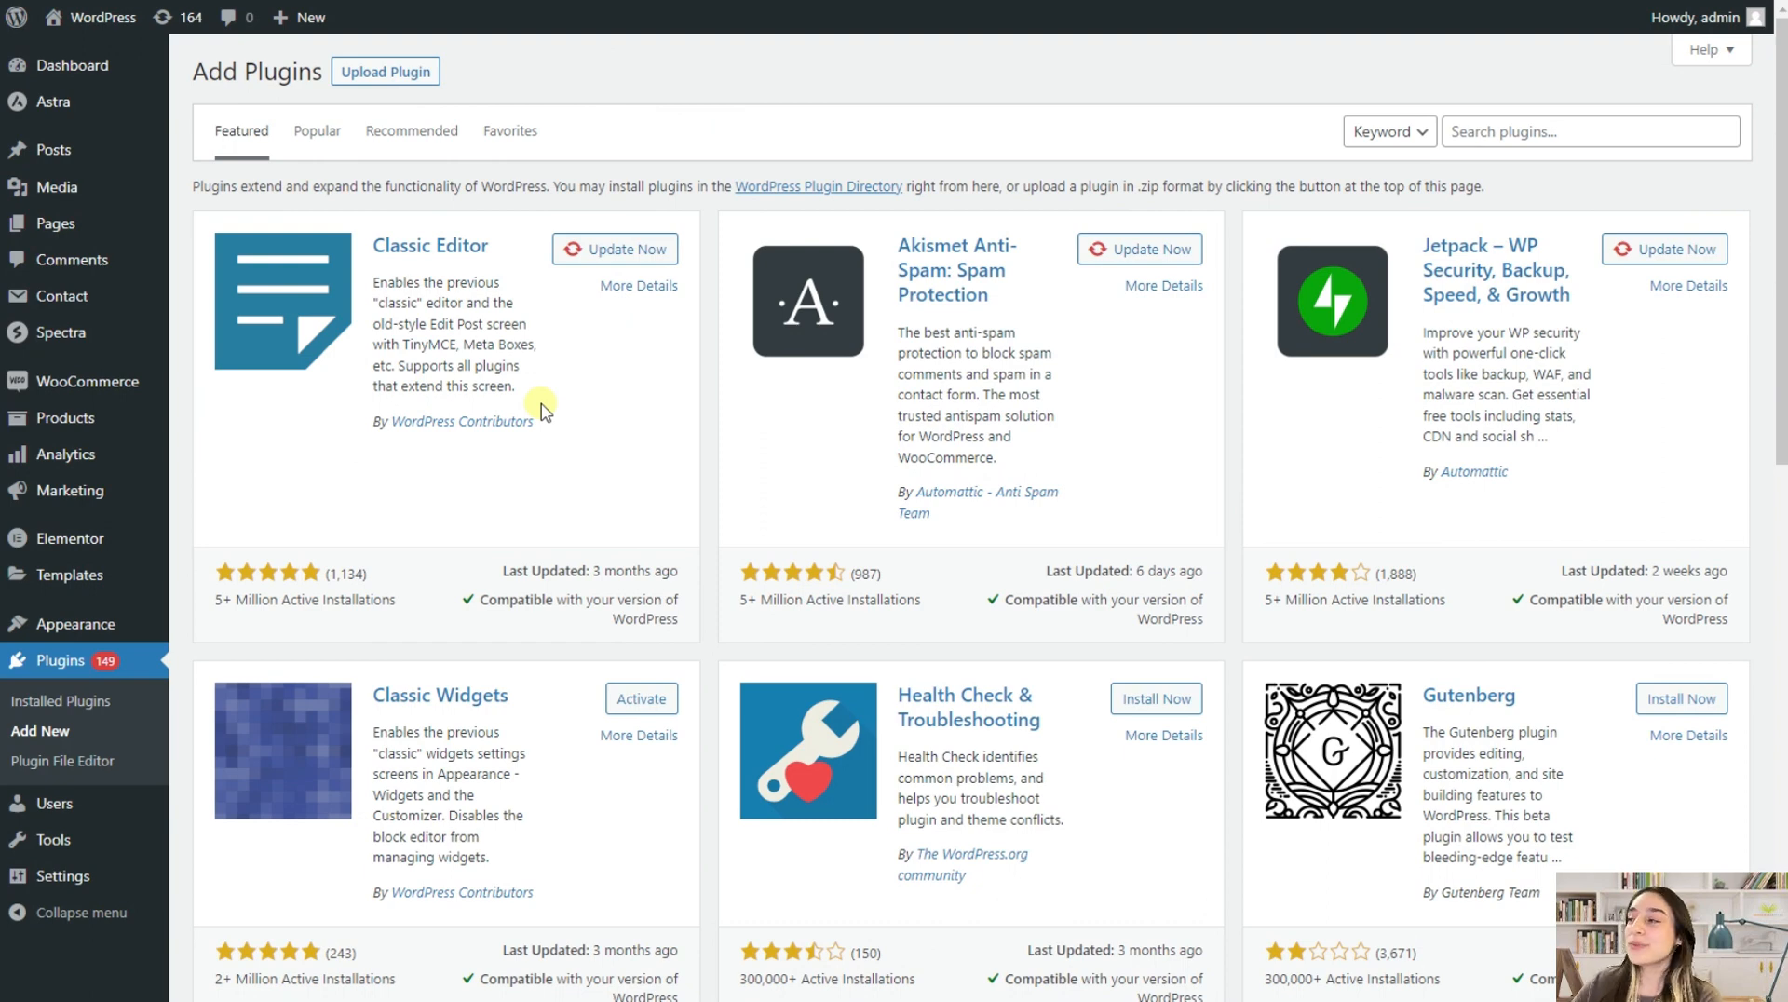
Search for the wow style plugin on the Add Plugins page and open the CF7 Styler page of the contact forms
left_click(1597, 121)
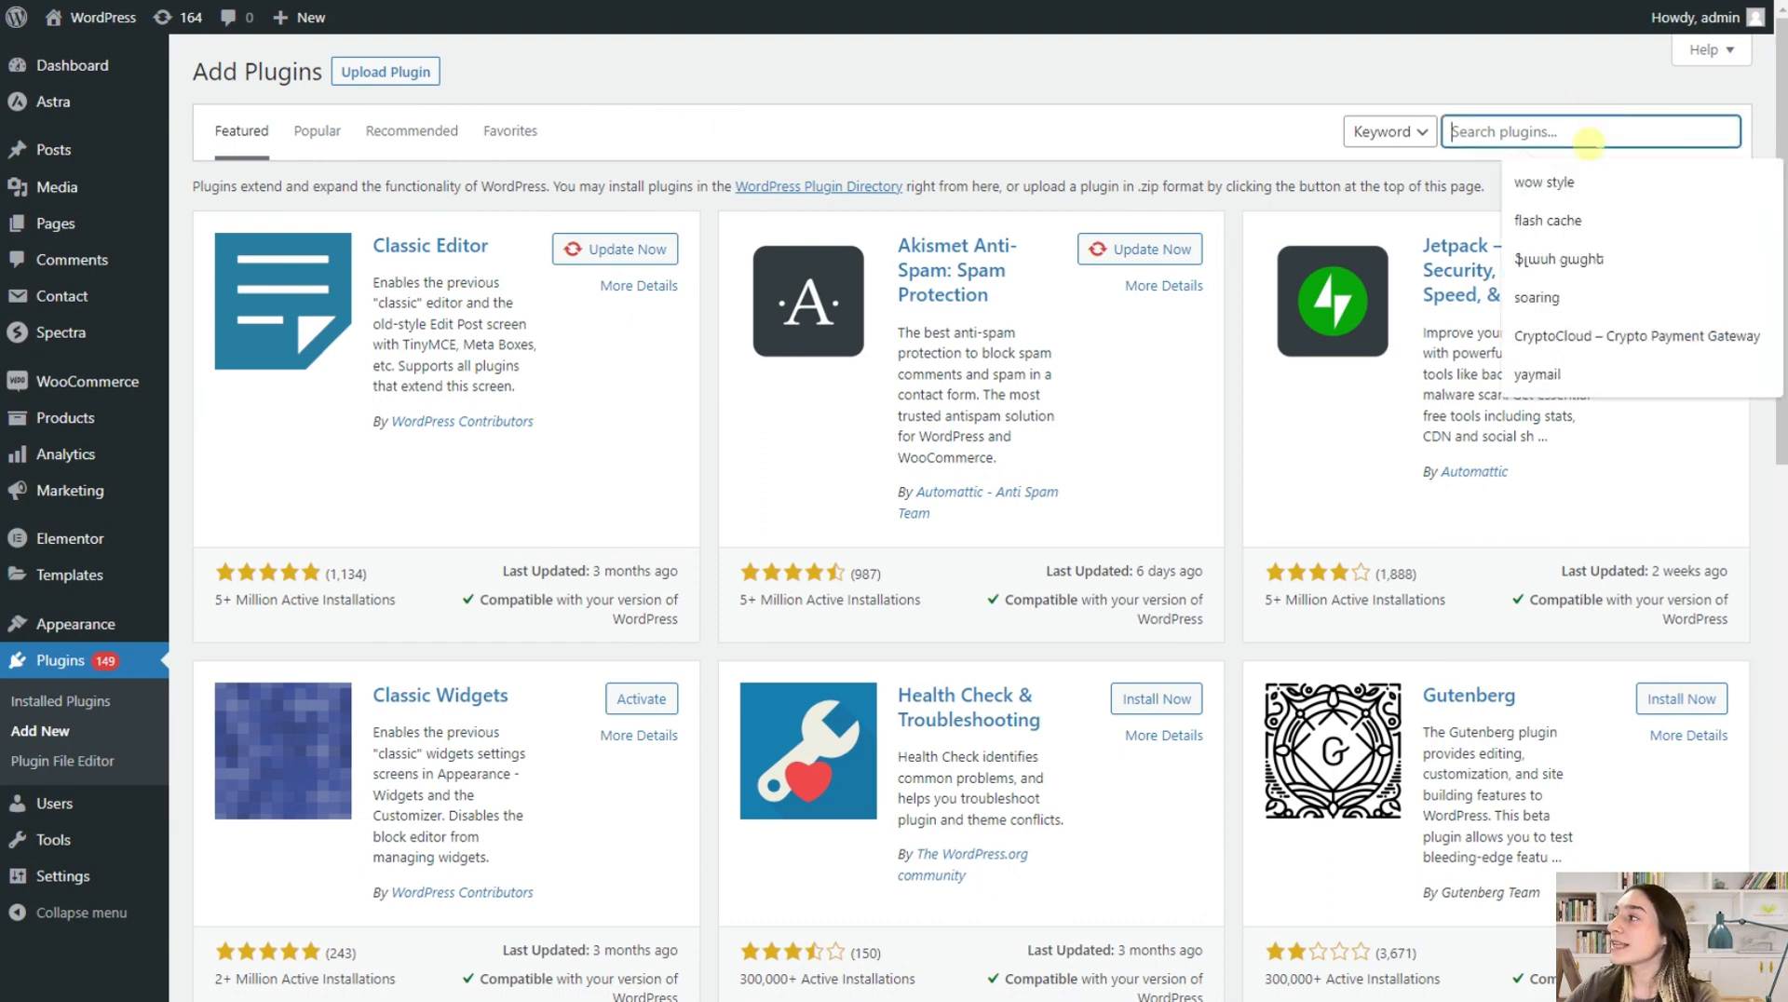
left_click(1574, 173)
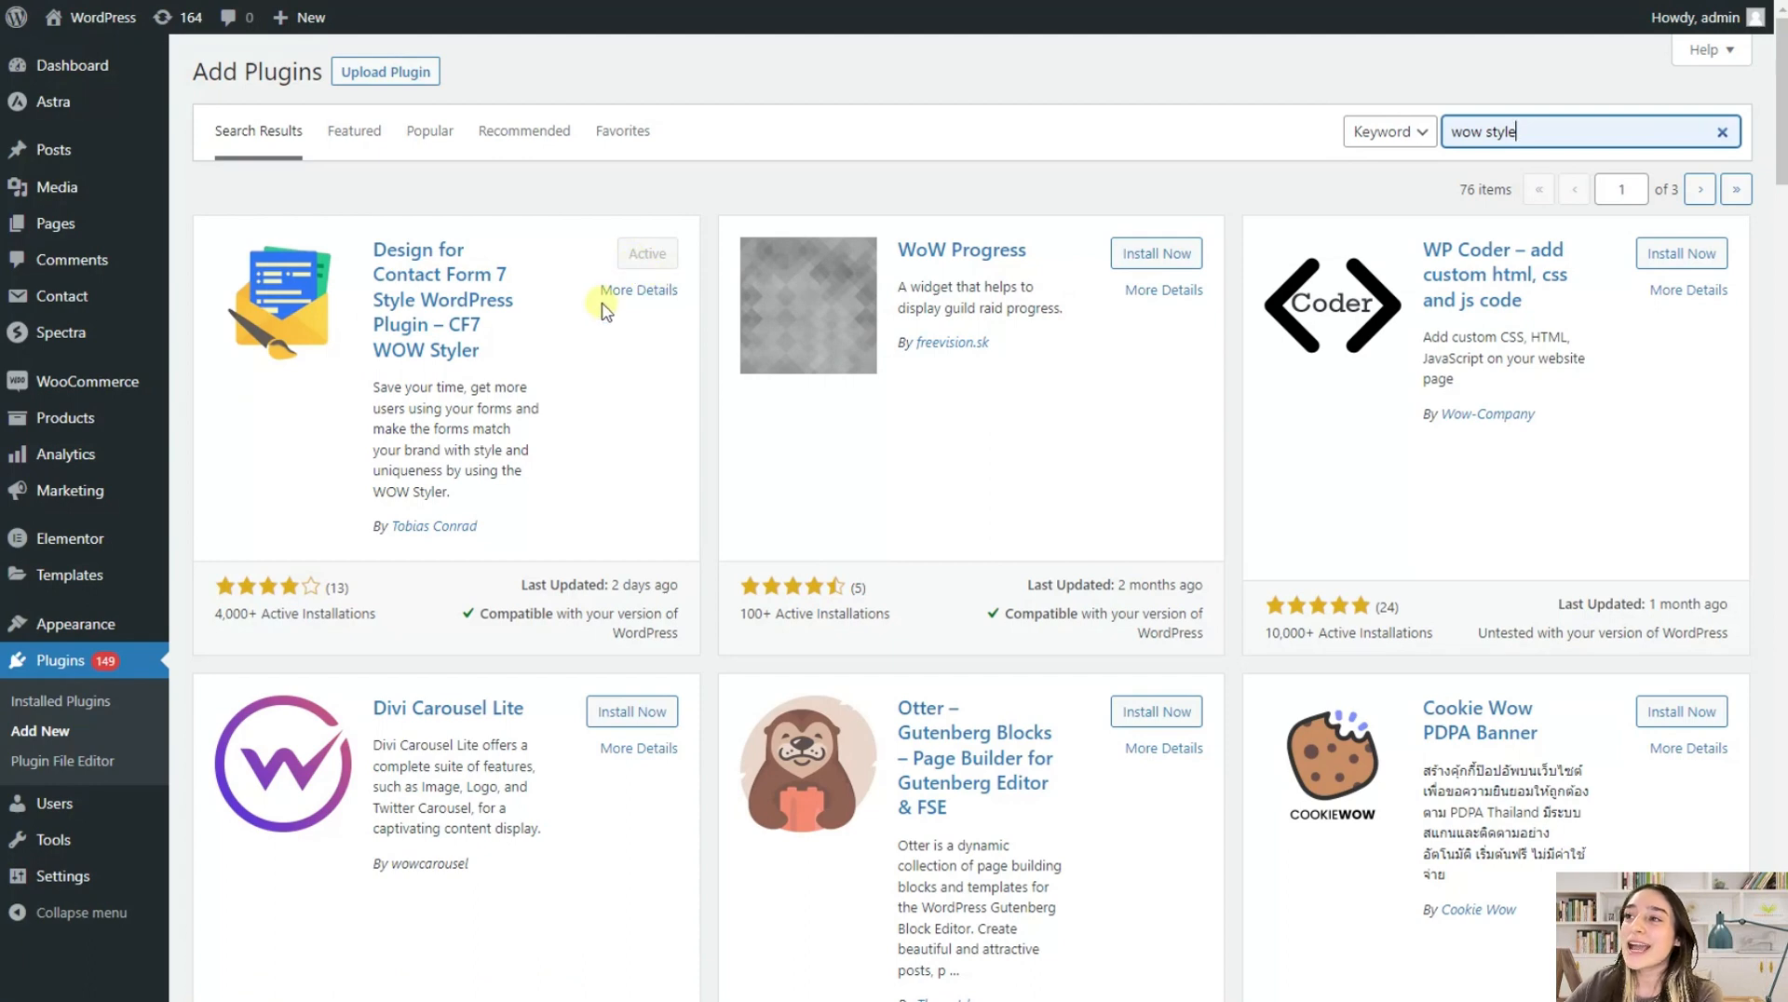
mouse_move(116, 321)
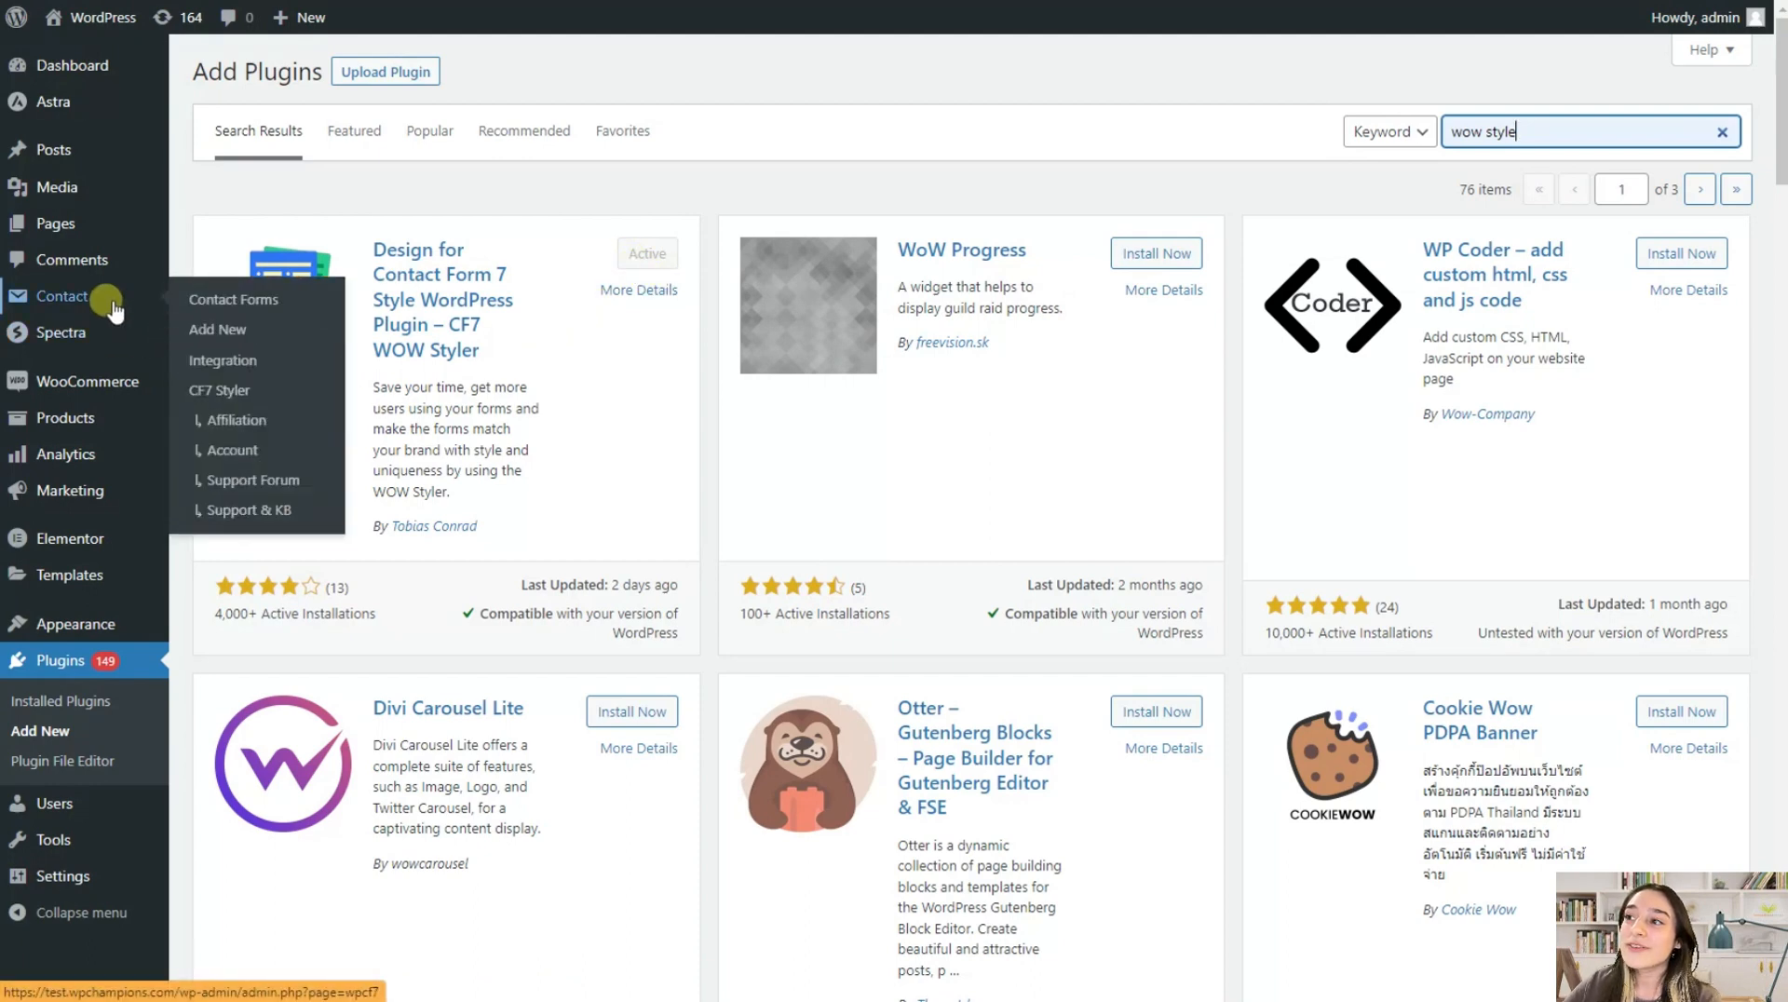
left_click(220, 394)
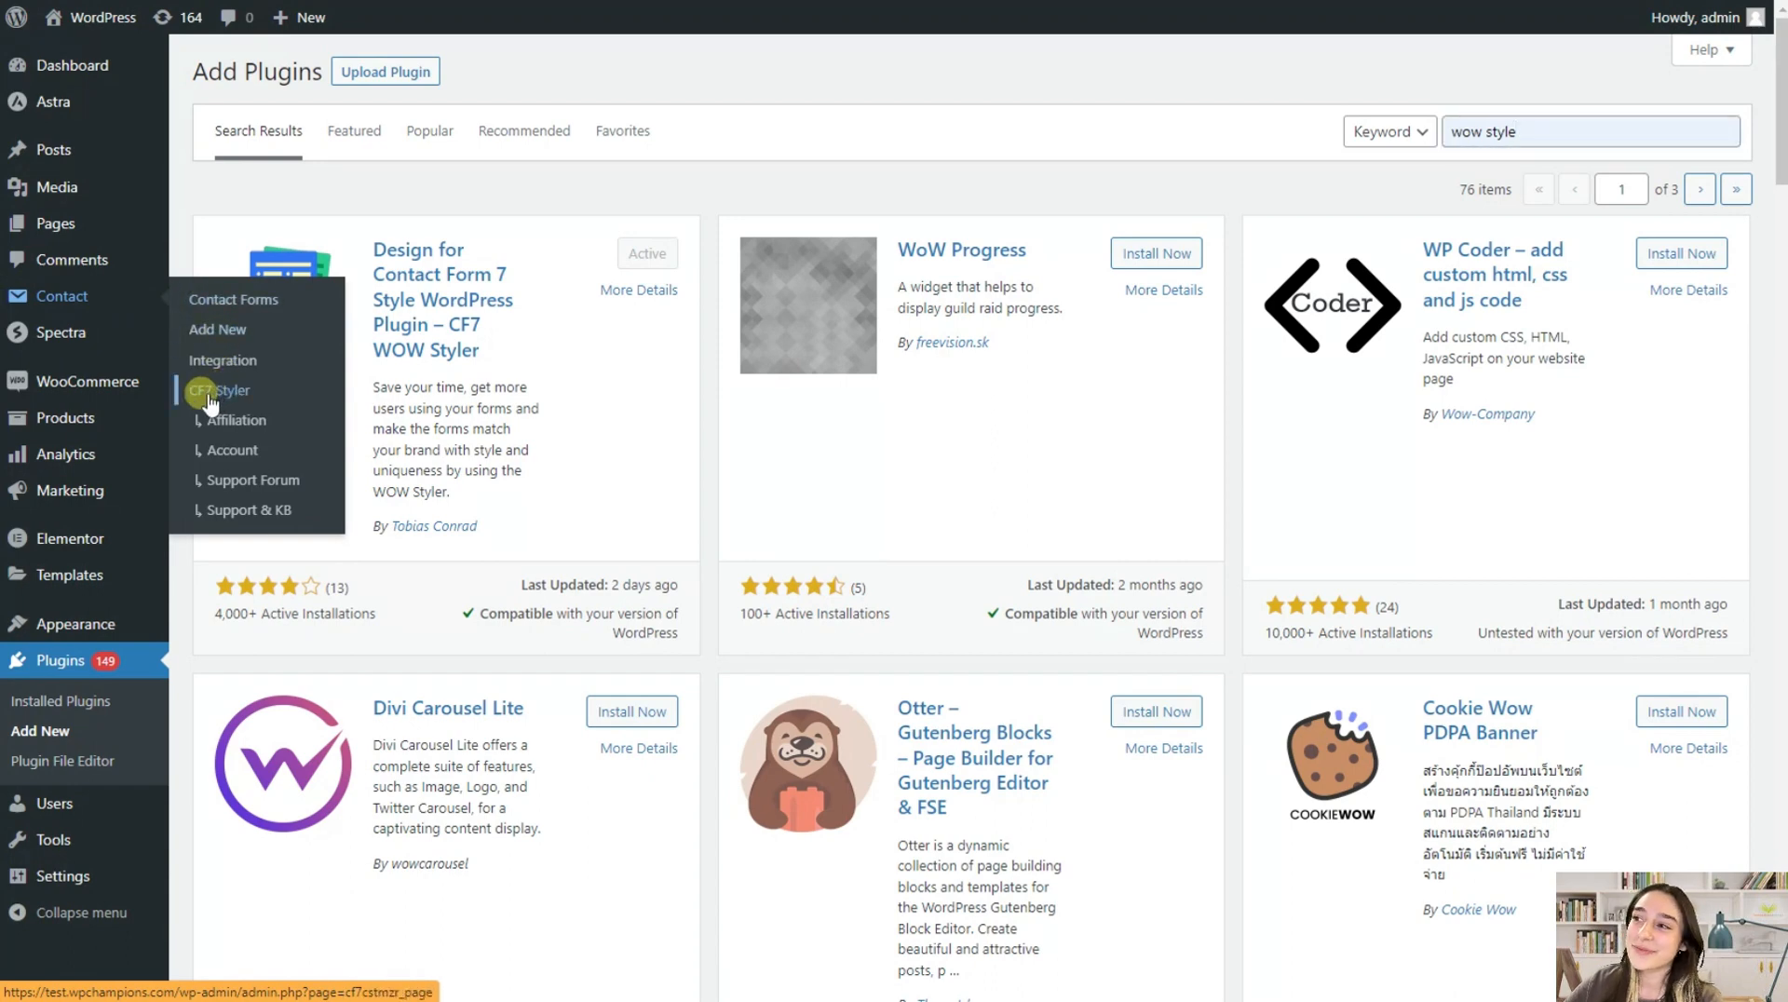